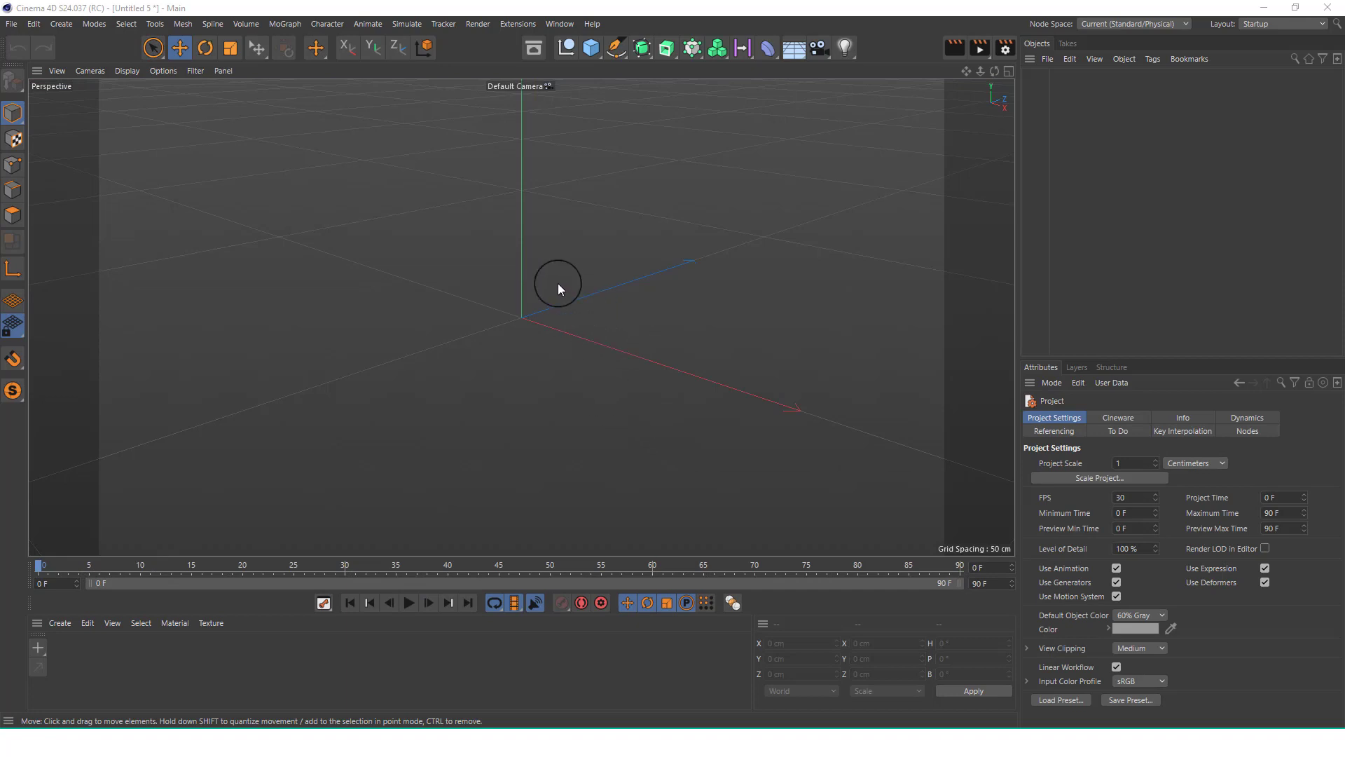
Add a plane primitive to the scene and display the perspective view as shaded with lines.
left_click(587, 47)
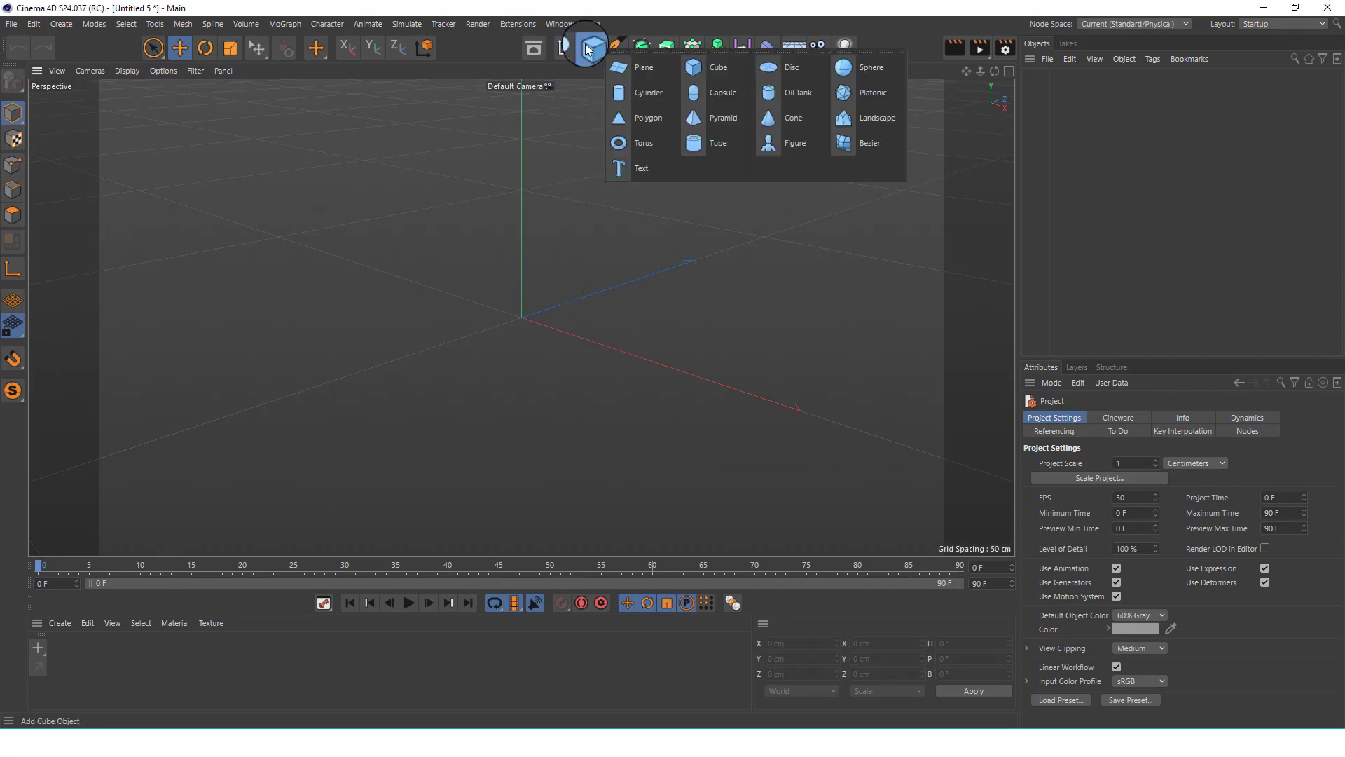
left_click(655, 70)
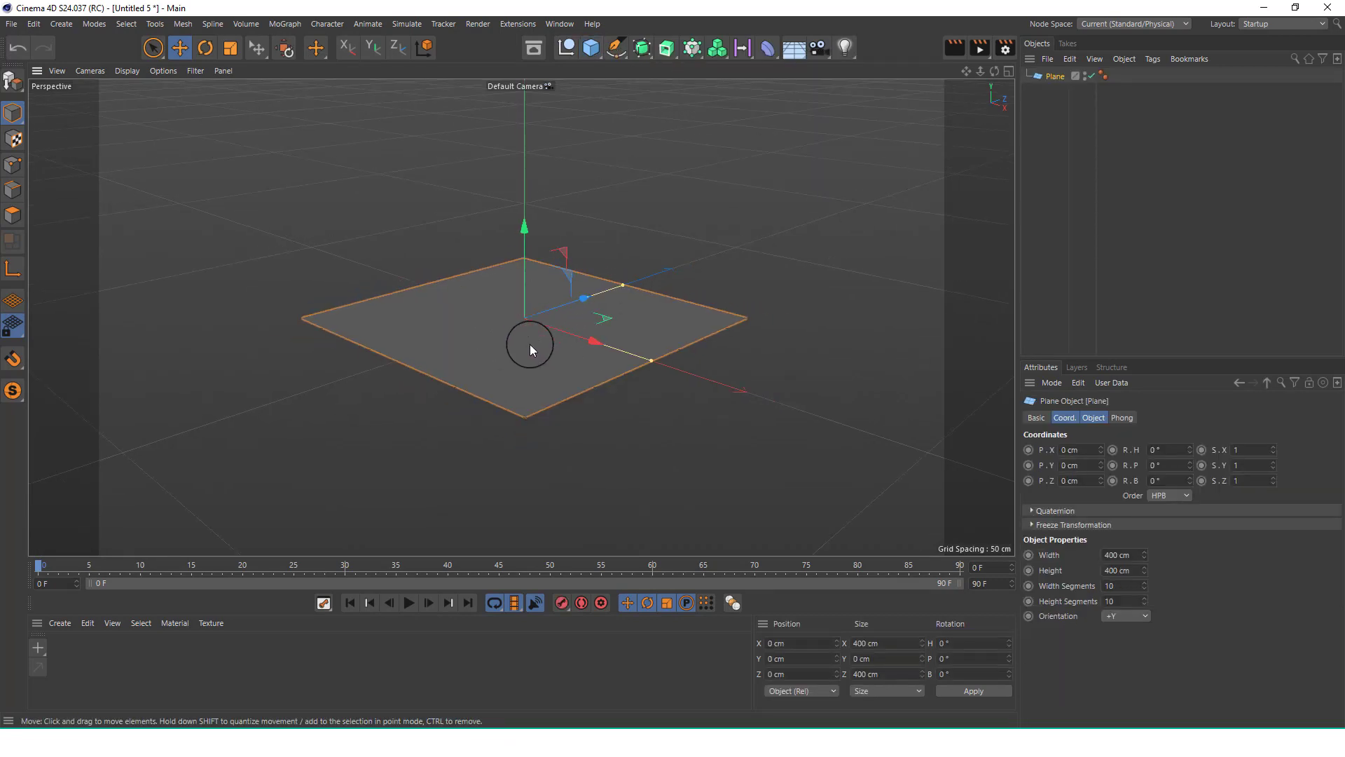
scroll(529, 301, "up", 3)
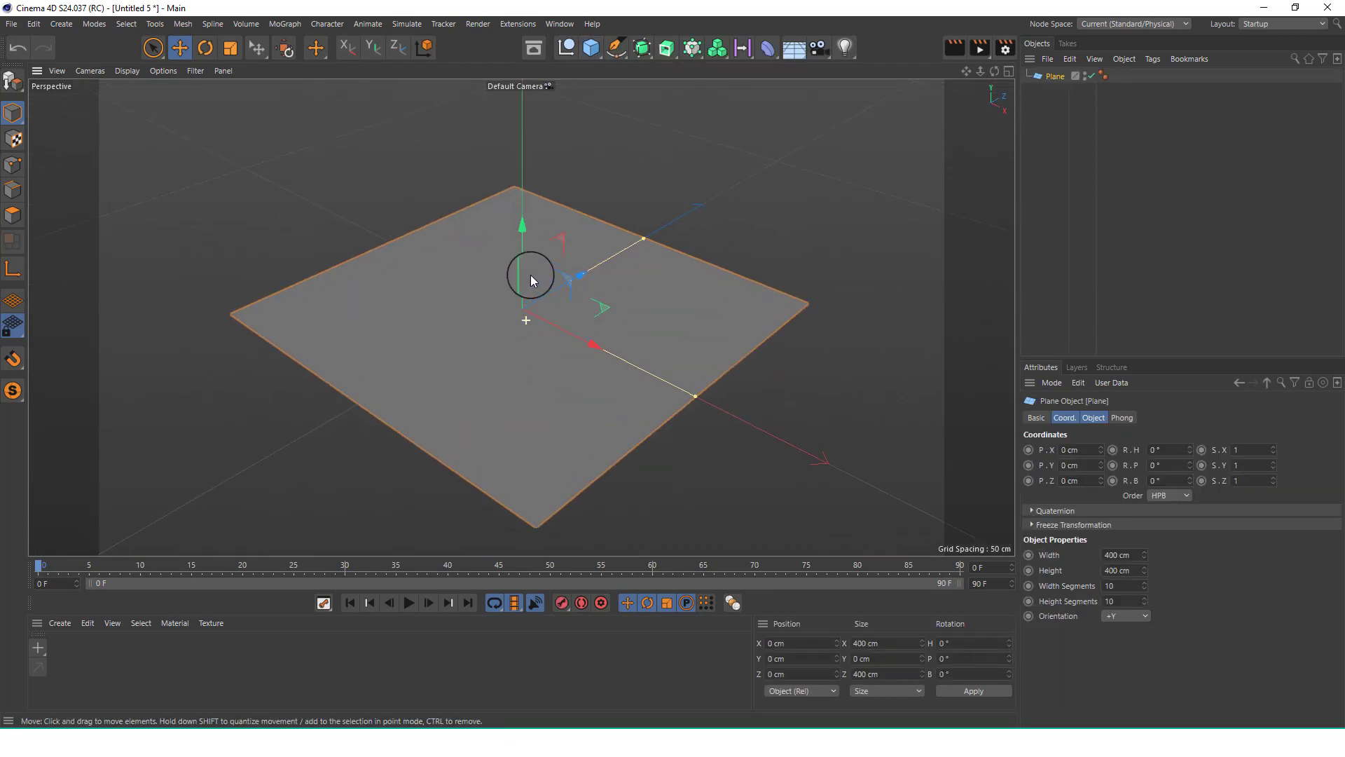
left_click(128, 72)
left_click(140, 109)
scroll(536, 341, "up", 3)
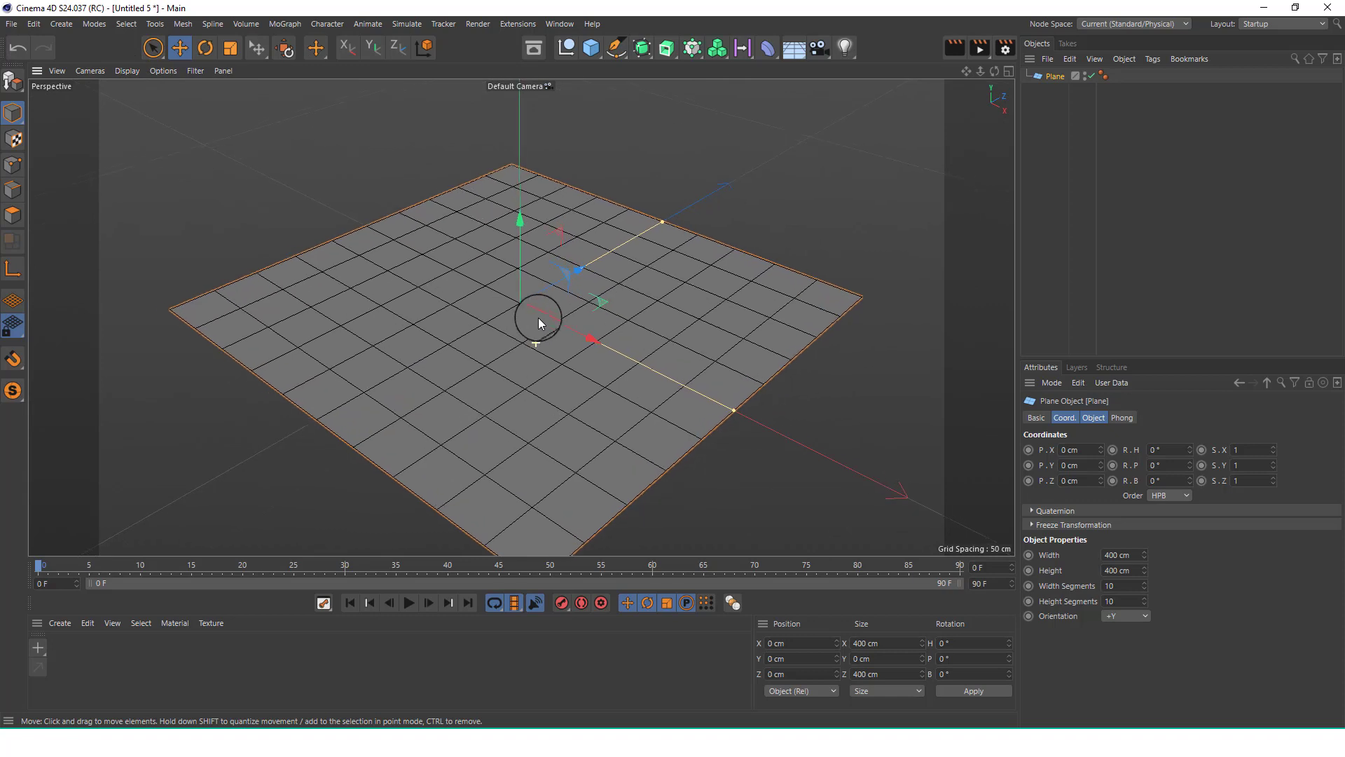
Set the plane's width segments and height segments to 50 each.
left_click(1098, 419)
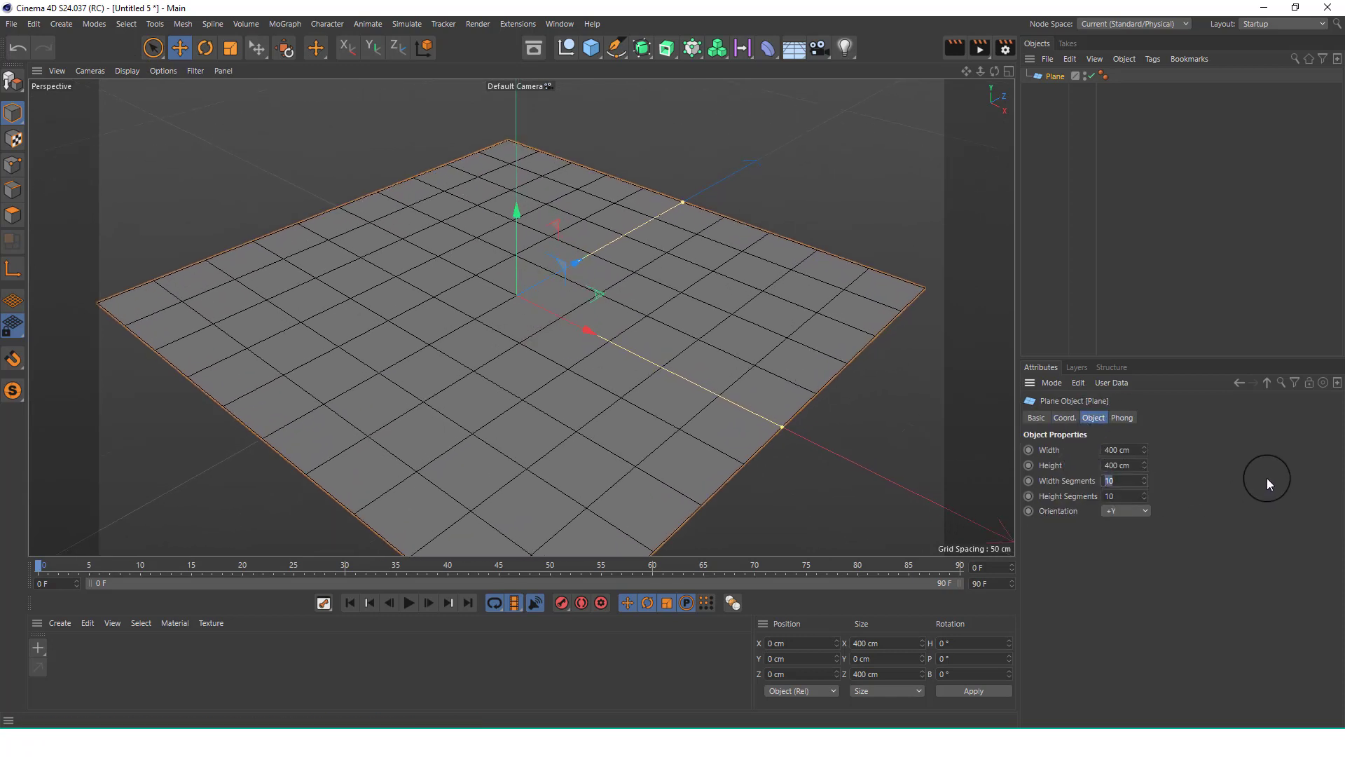
type("50")
key("Tab")
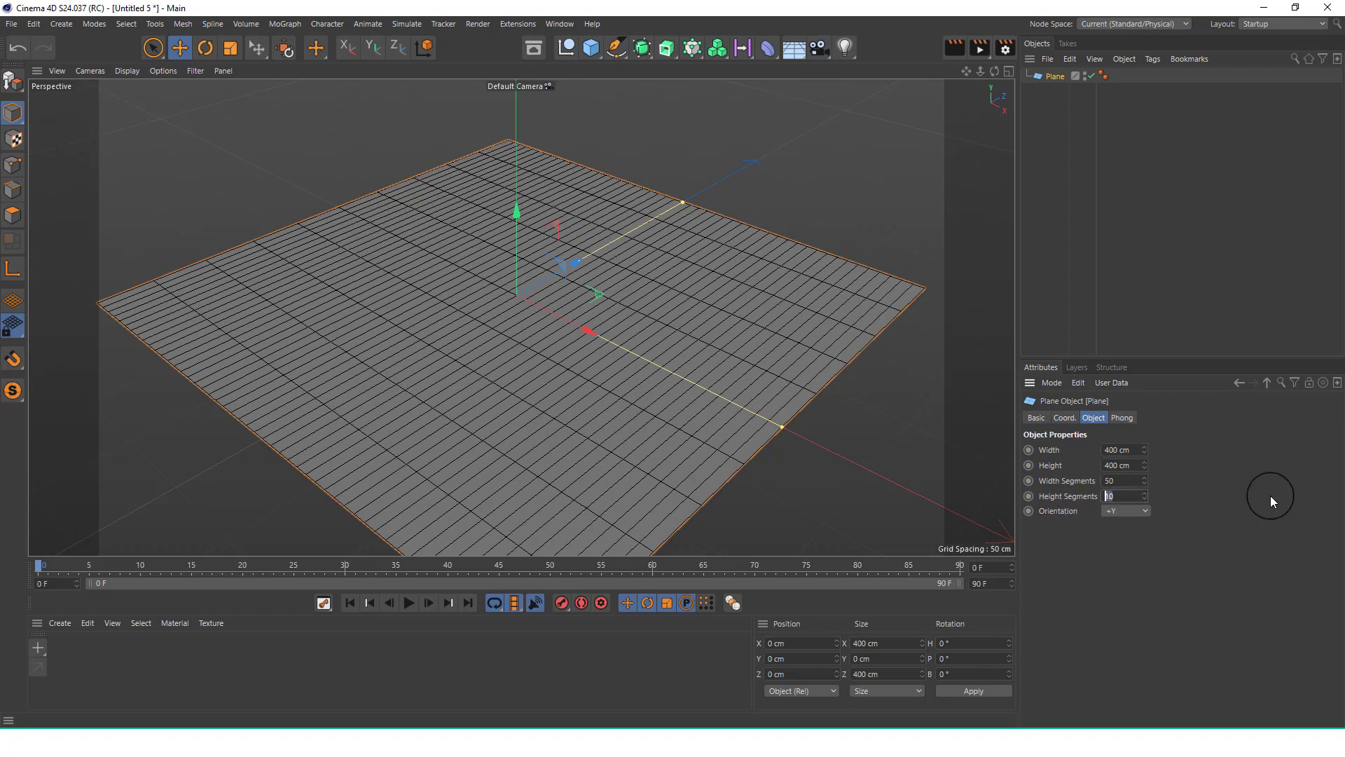
type("50")
key("Return")
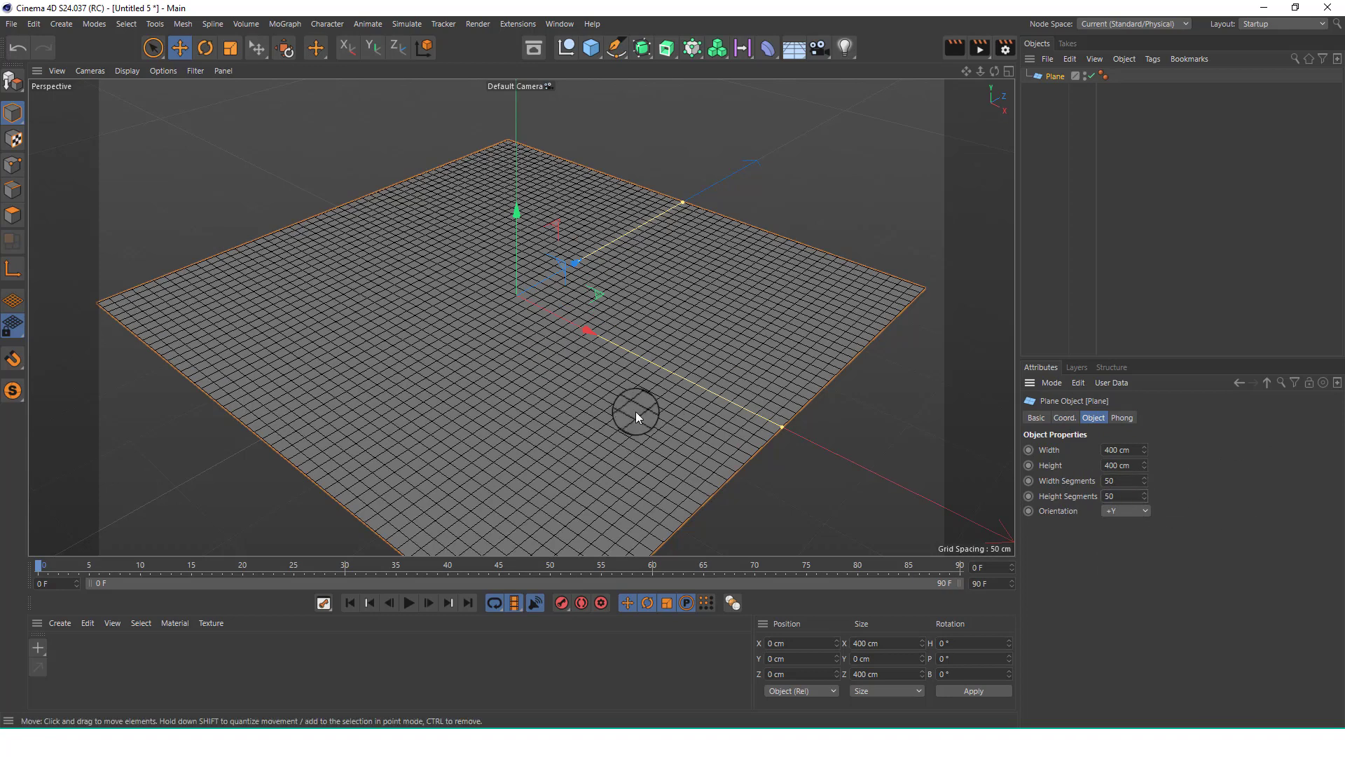
Set the plane's orientation to +Z so it stands upright, and view it from the front.
scroll(556, 333, "down", 3)
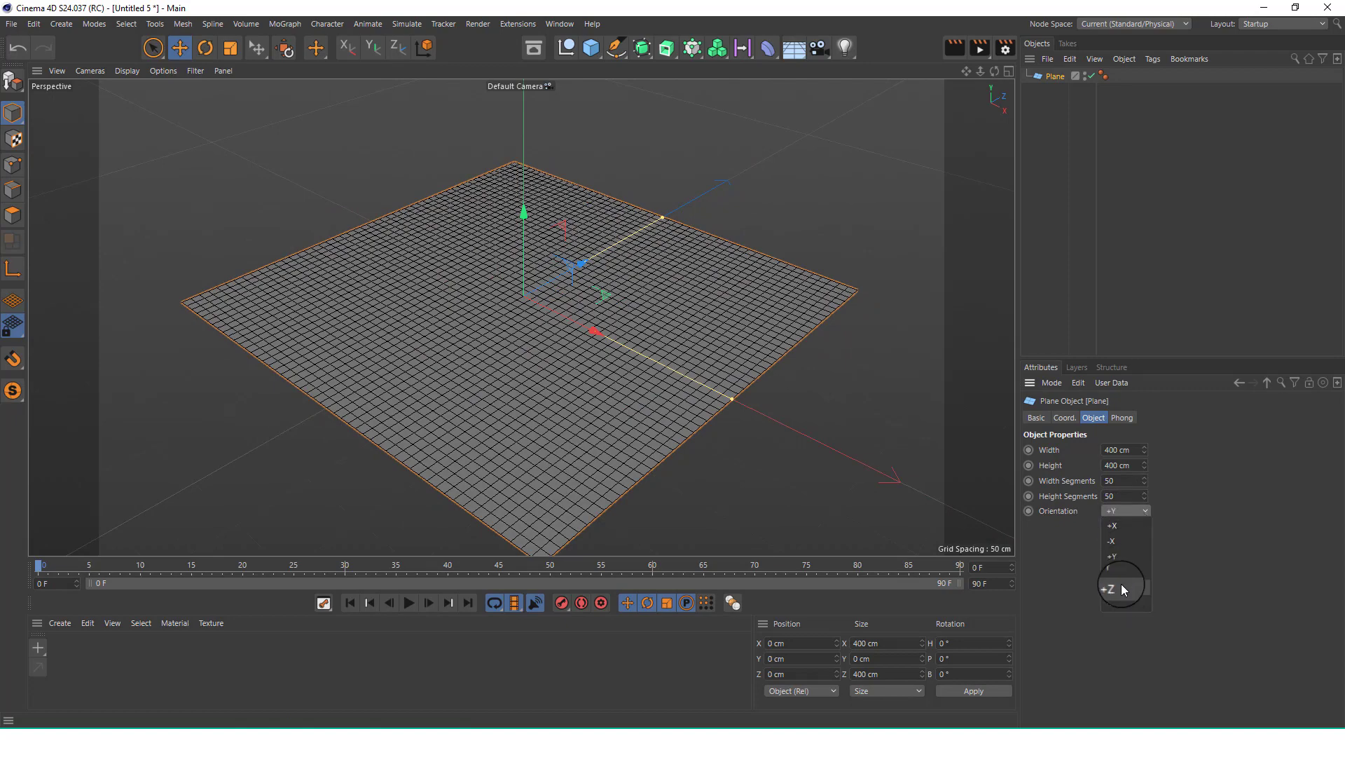
left_click(1121, 588)
scroll(539, 280, "down", 3)
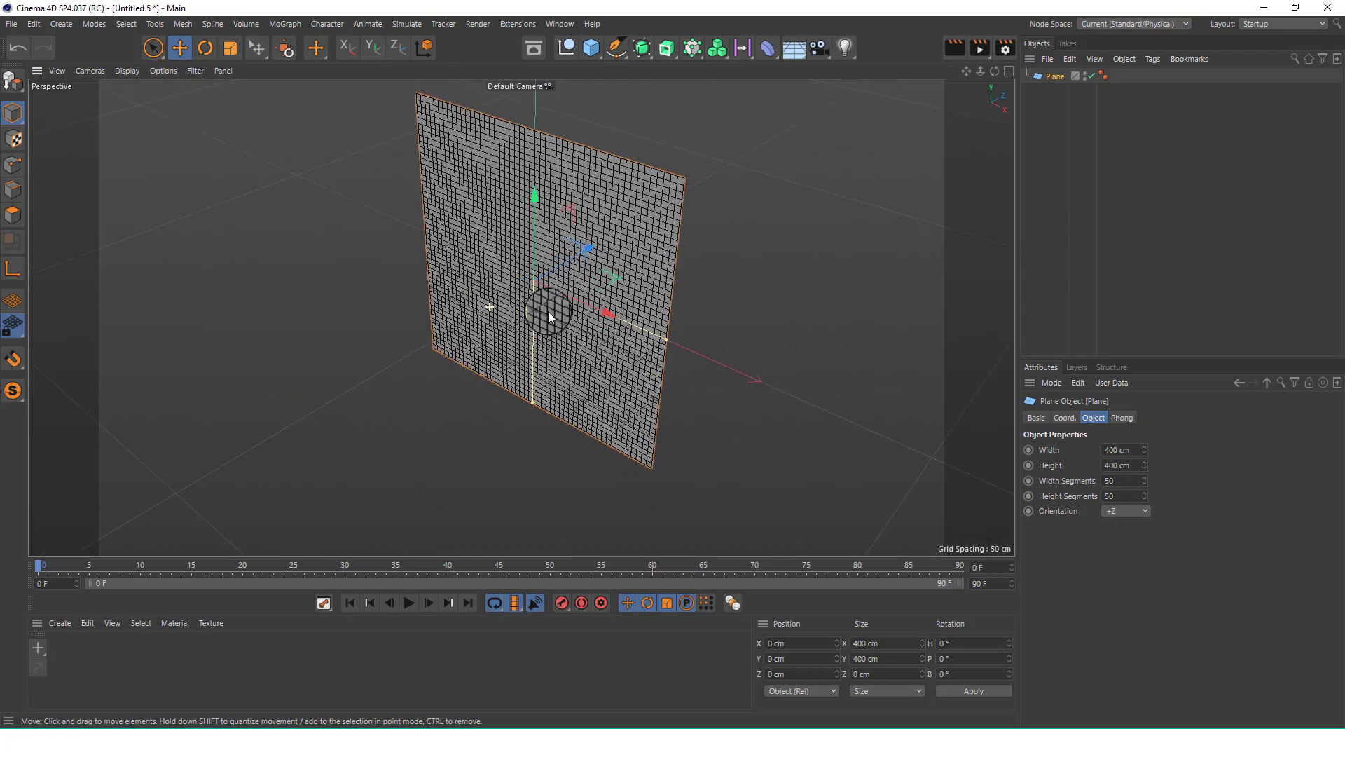
left_click_drag(549, 314, 577, 222, "alt")
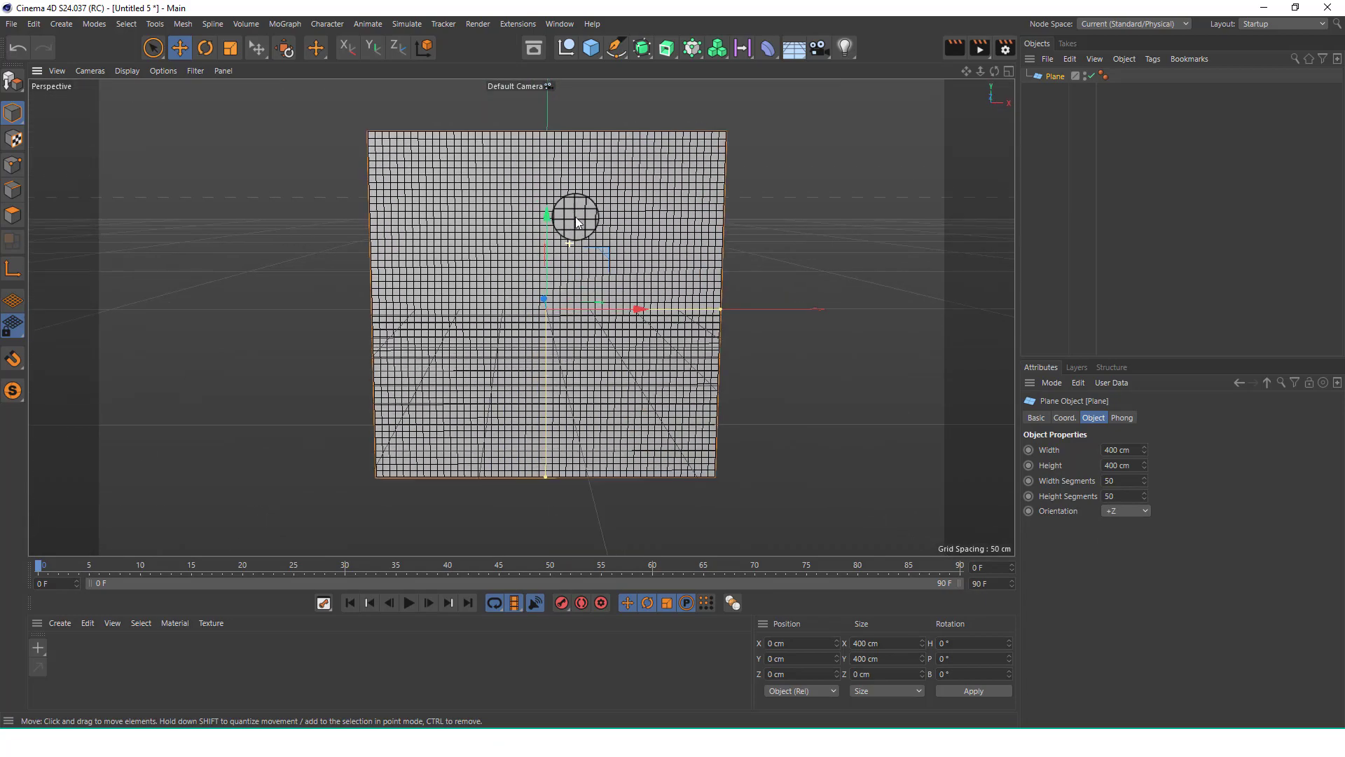
scroll(578, 223, "up", 1)
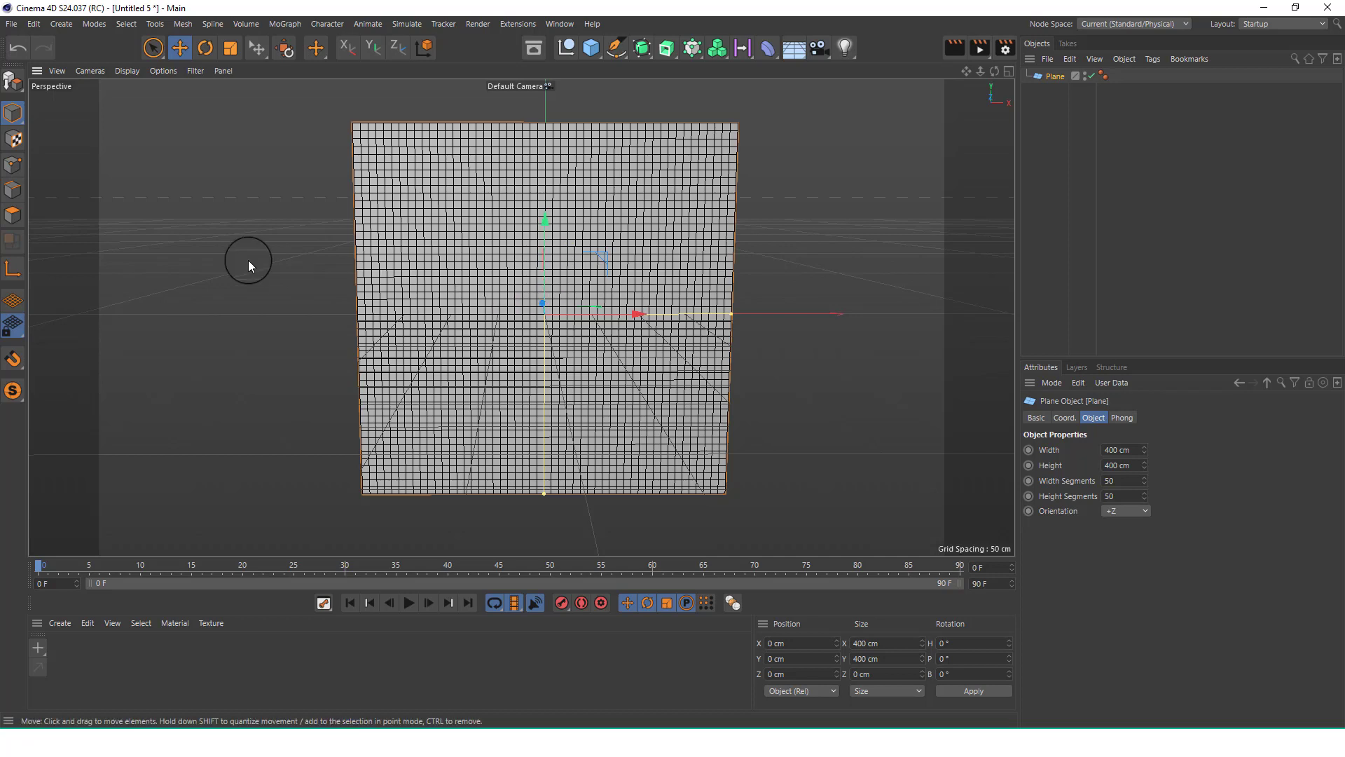
Convert the plane to an editable polygon object and prepare Rectangle Selection in point mode with the four-view layout.
left_click(16, 81)
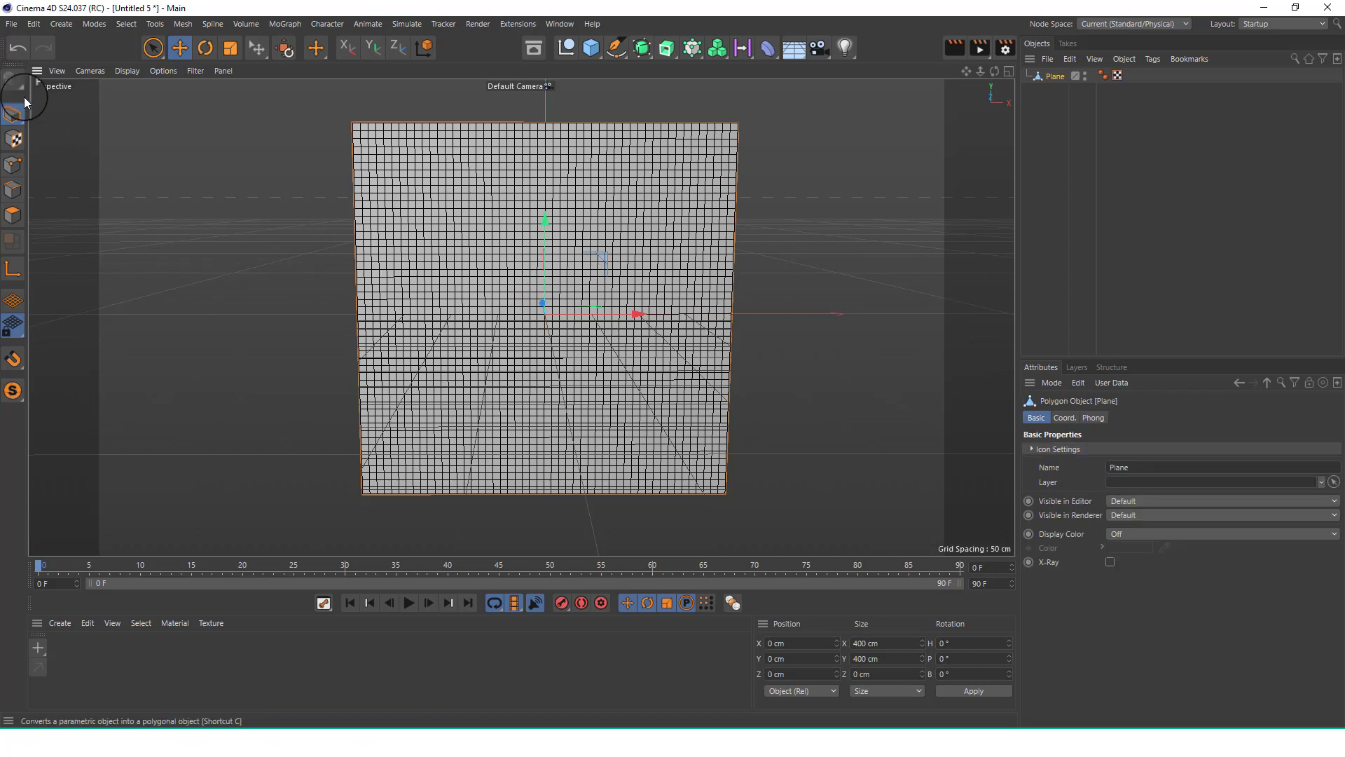
left_click(13, 165)
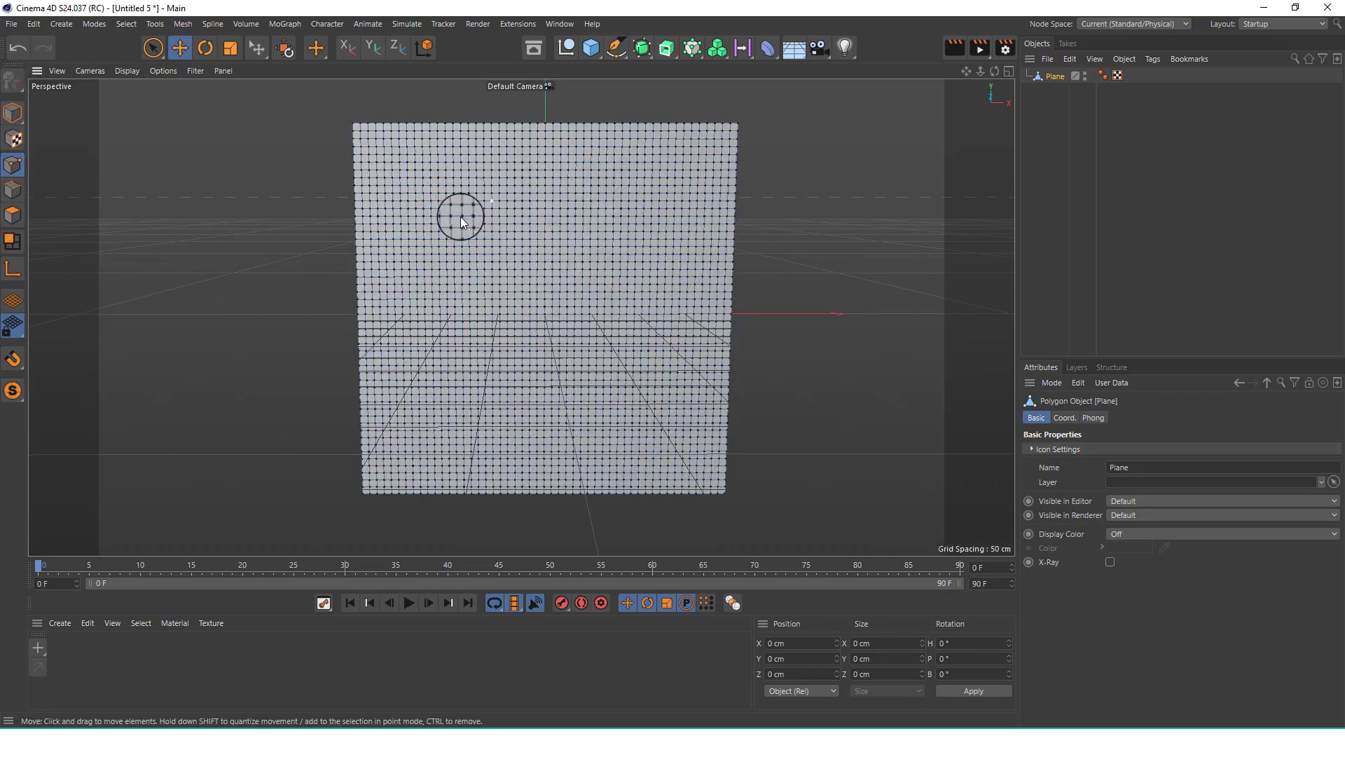
left_click(153, 48)
left_click(214, 98)
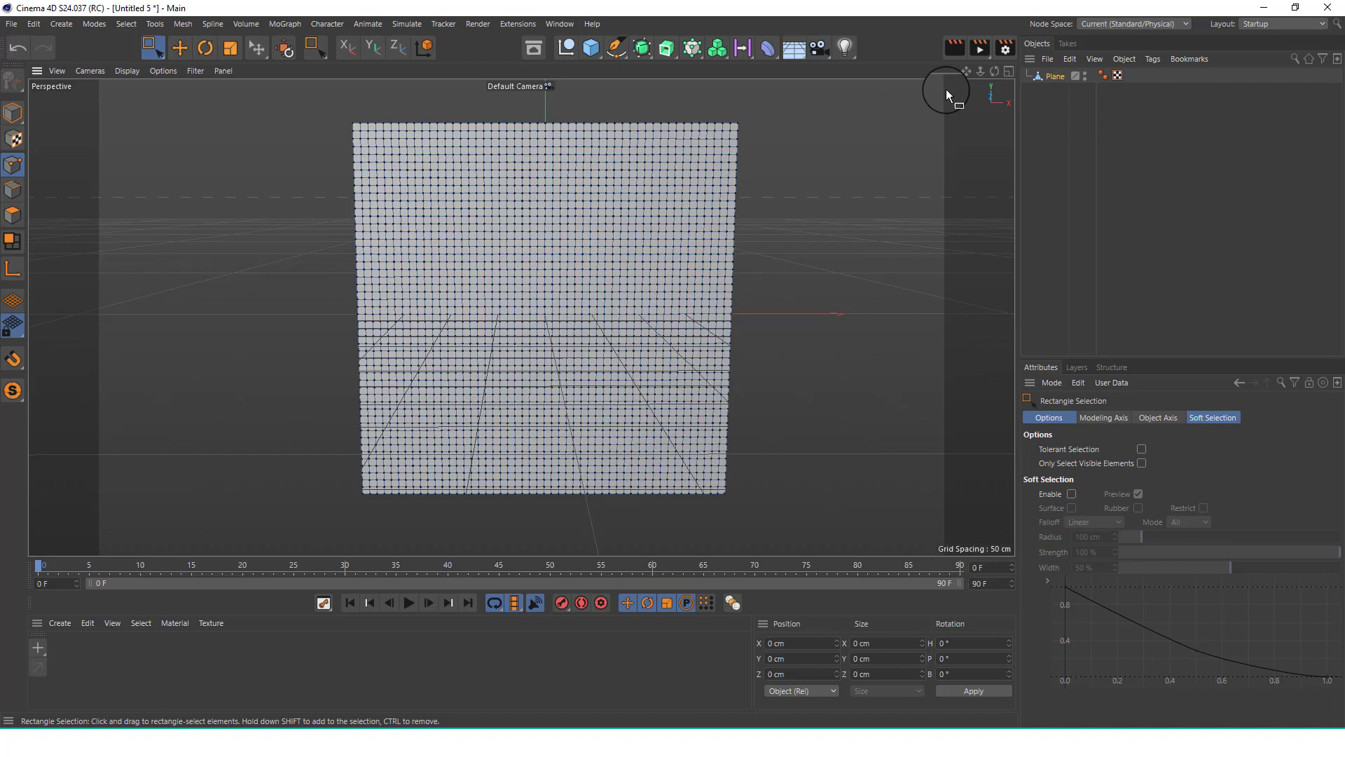
left_click(1008, 70)
scroll(755, 418, "up", 5)
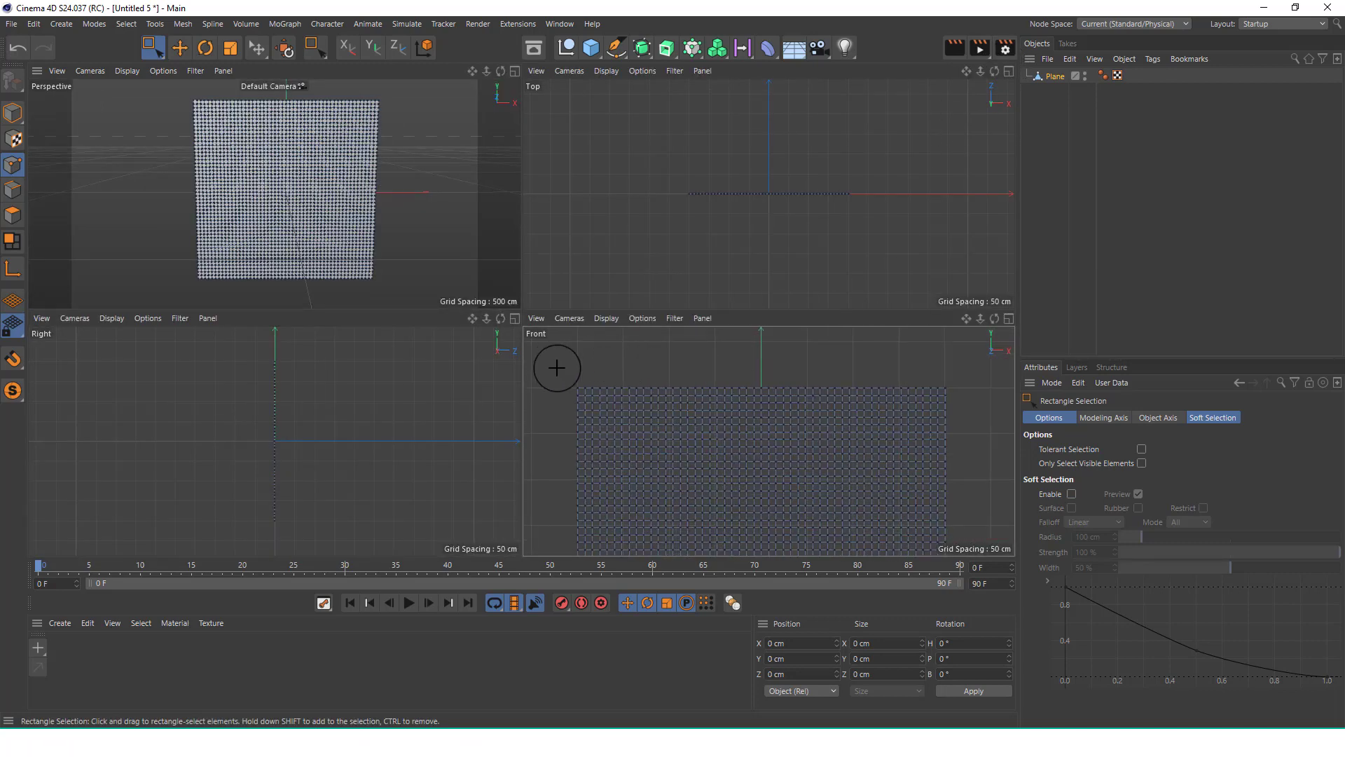
left_click_drag(557, 368, 970, 390)
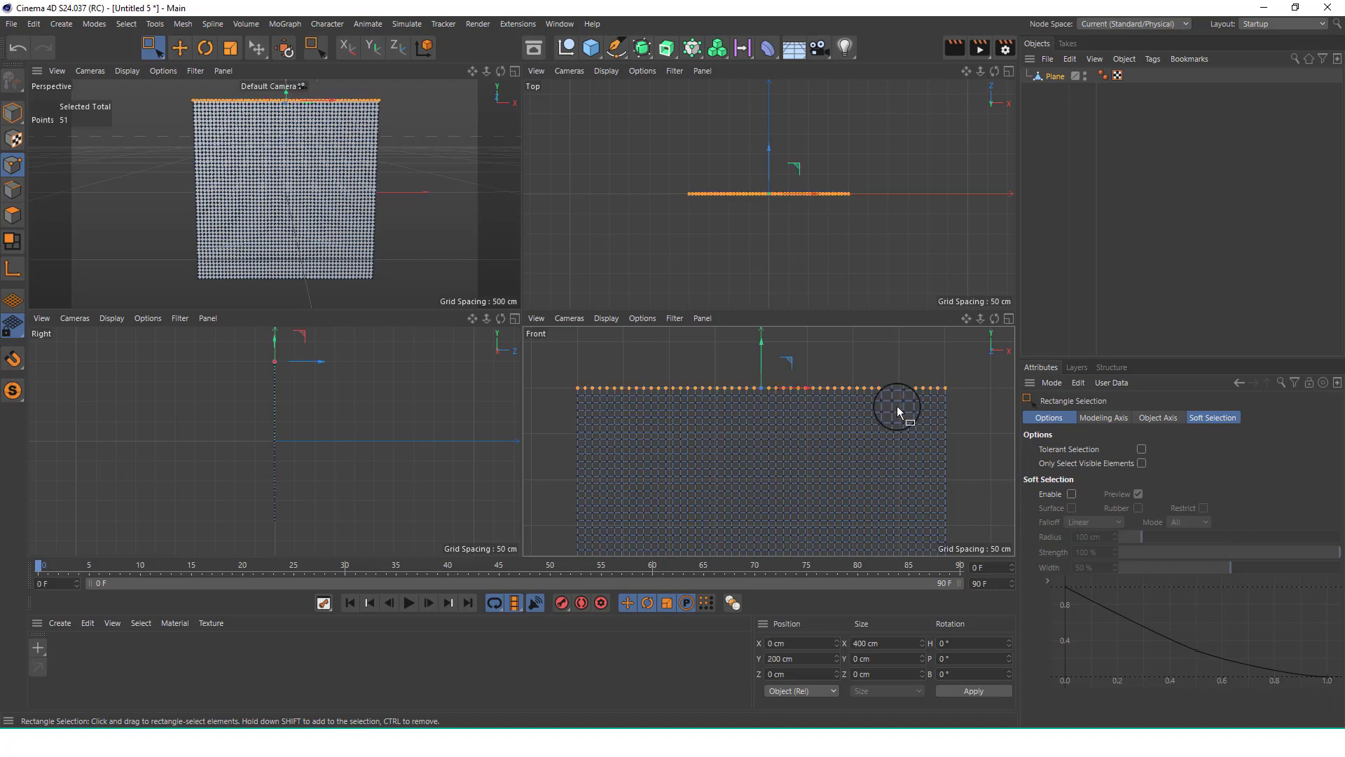
scroll(786, 445, "down", 3)
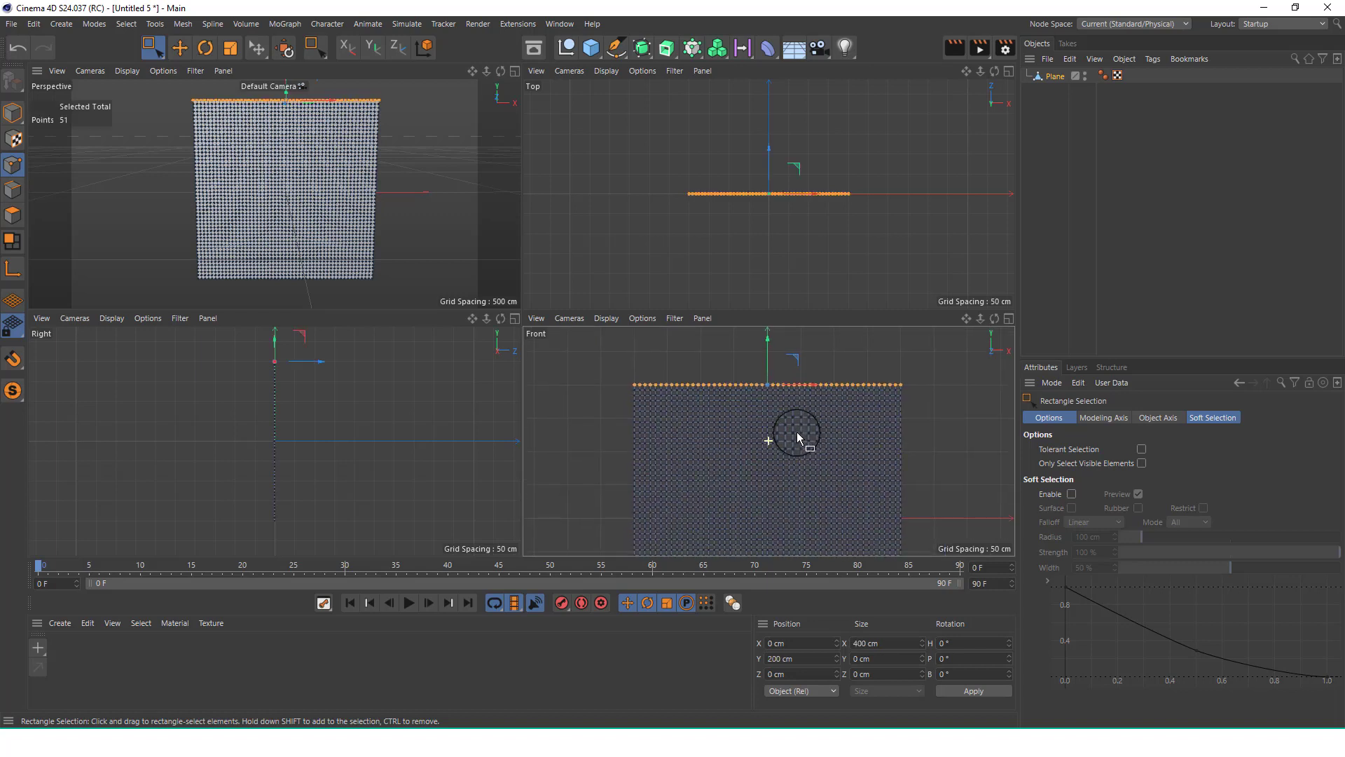
left_click_drag(152, 47, 181, 72)
left_click(12, 112)
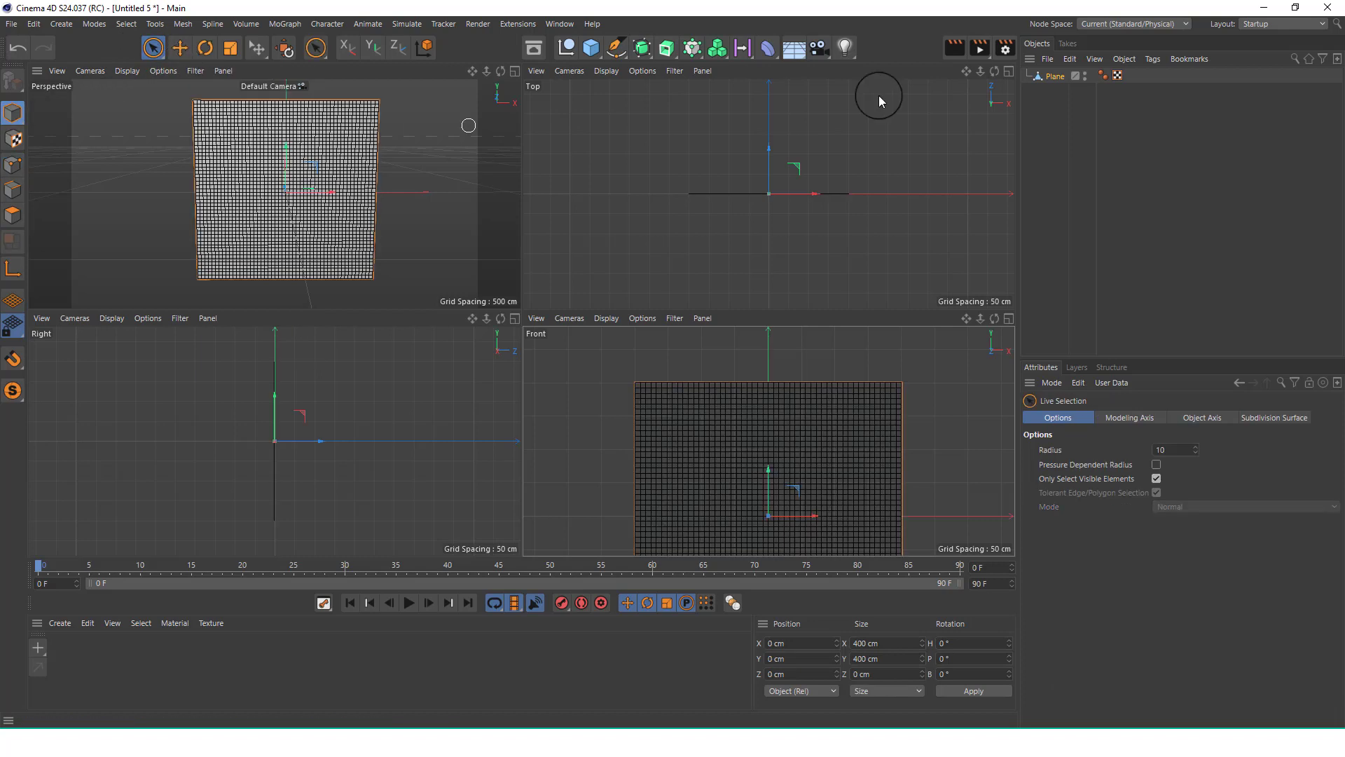
left_click(1040, 77)
left_click(12, 165)
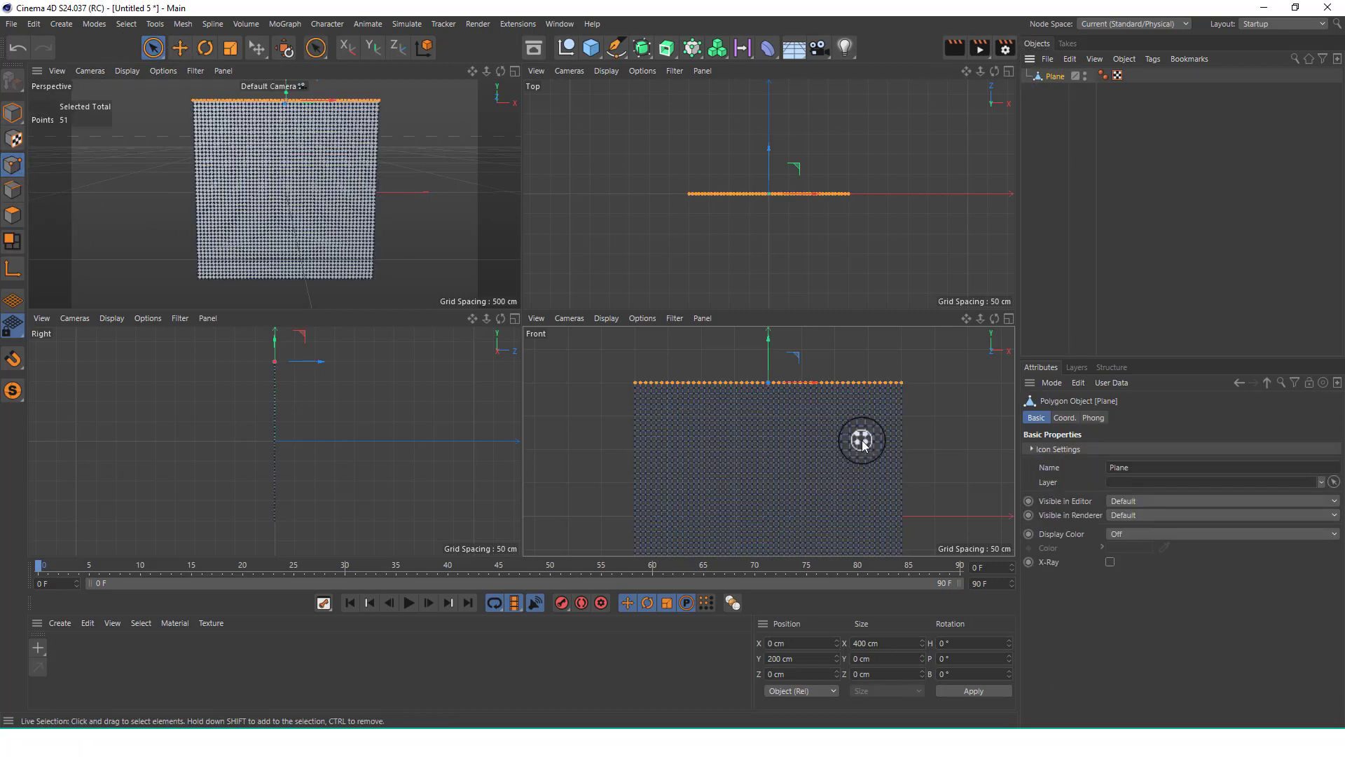
left_click(928, 411)
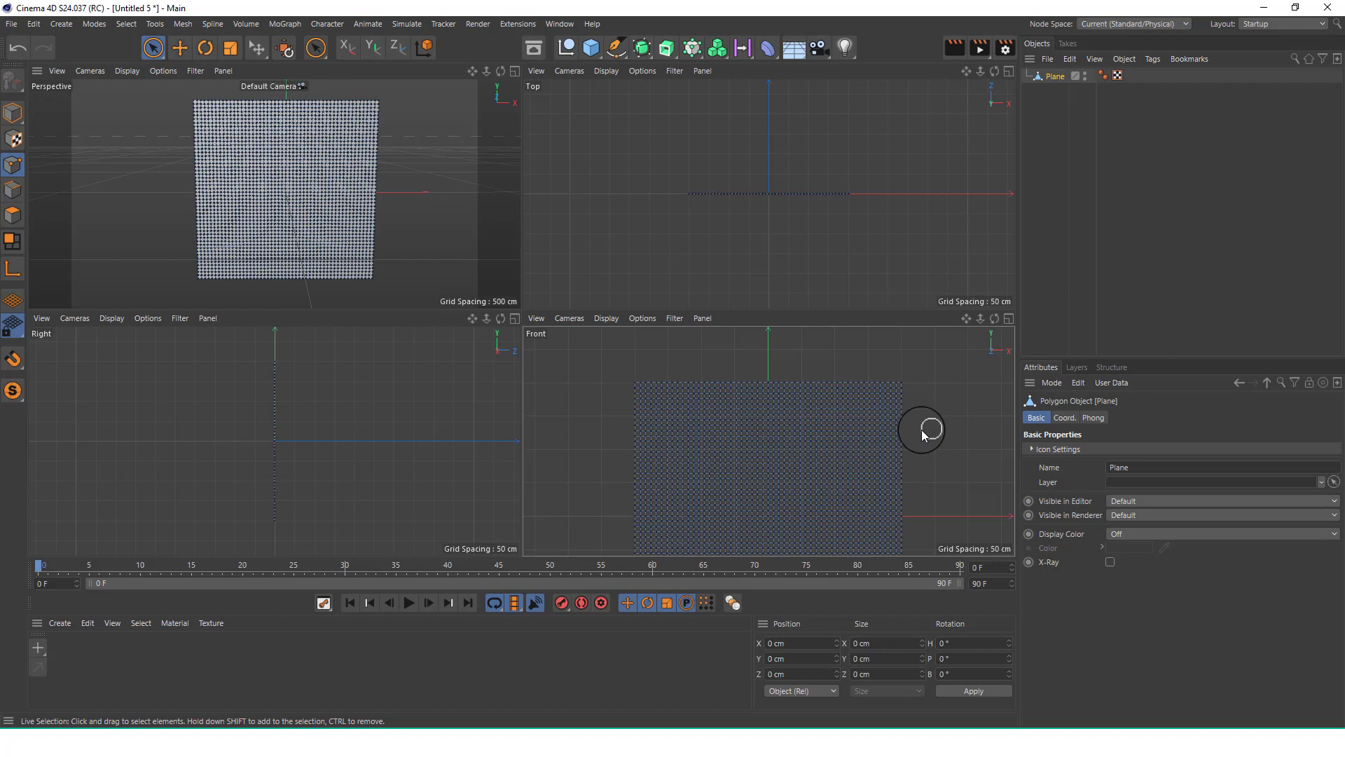
Add a Cloth simulation tag to the plane.
left_click(1041, 77)
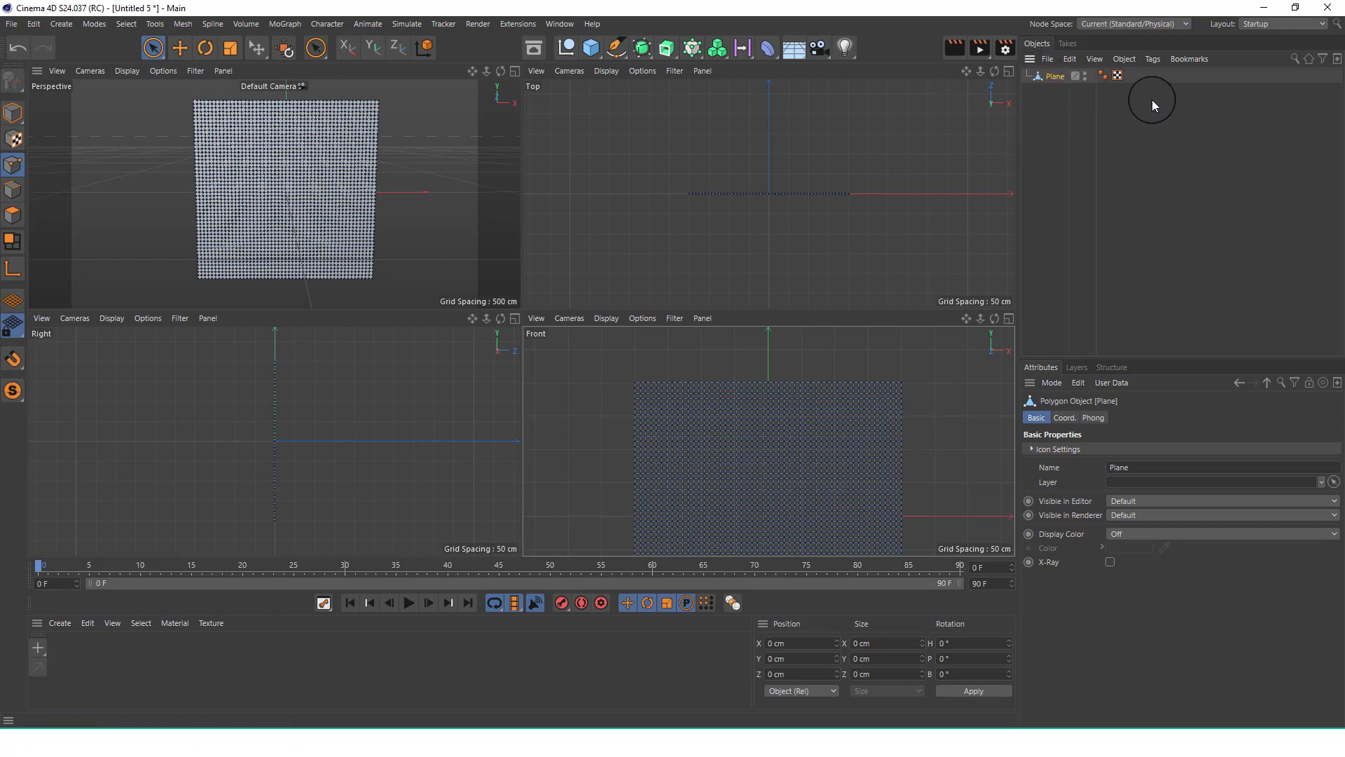
left_click(1153, 60)
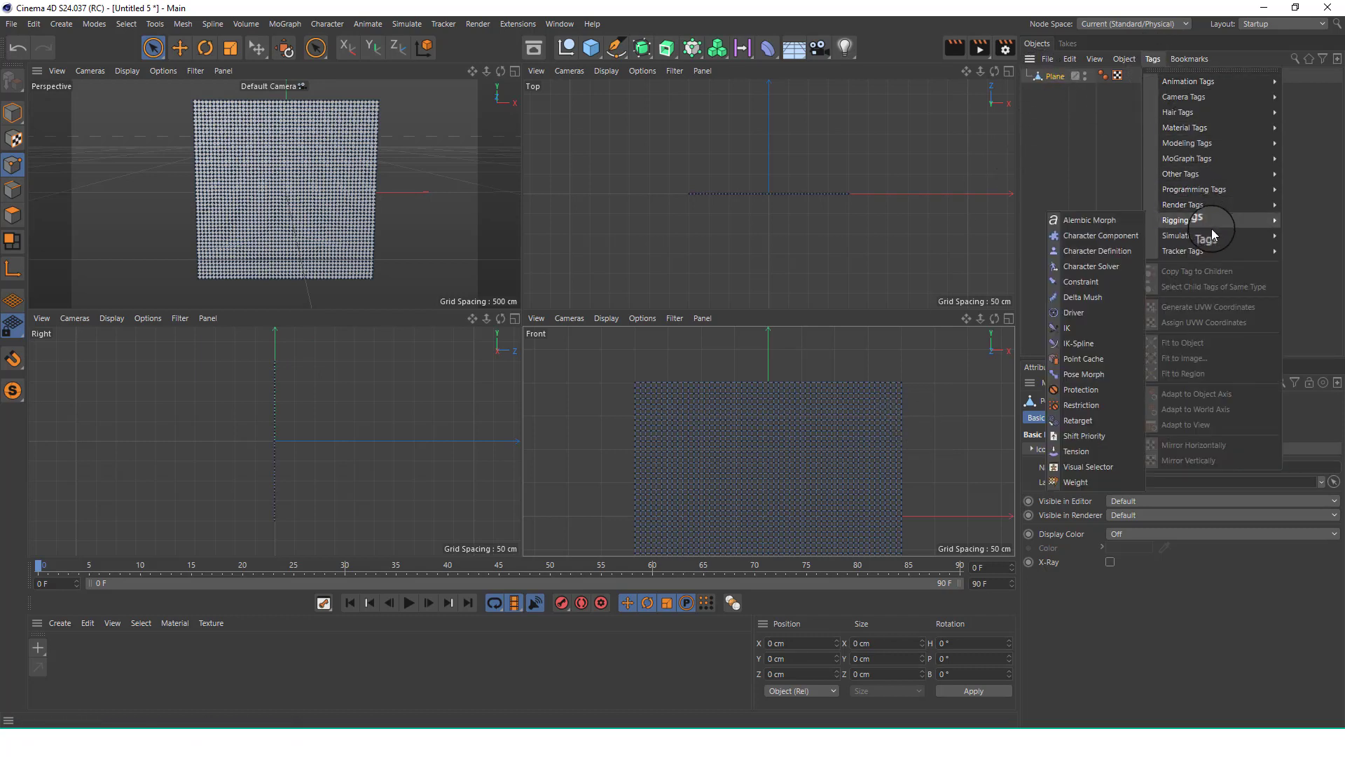
mouse_move(1214, 237)
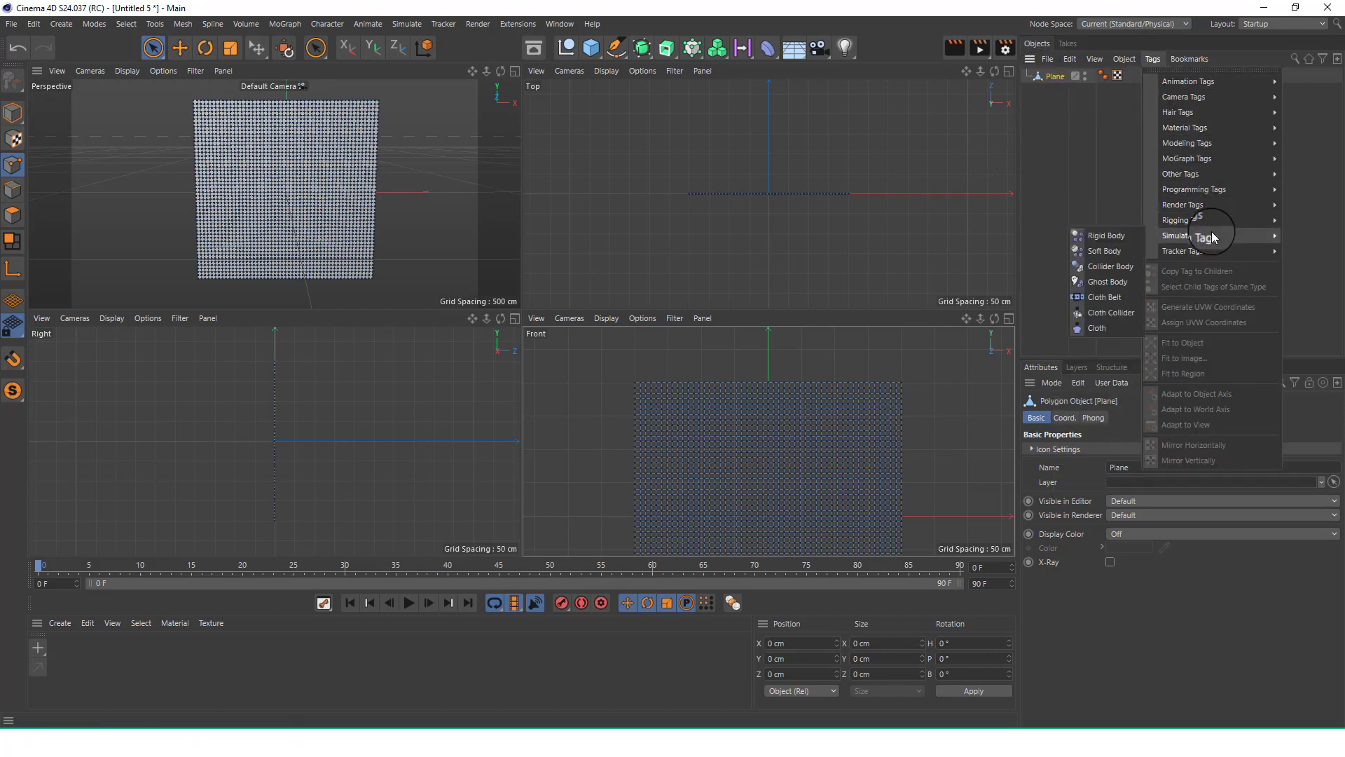
left_click(1107, 330)
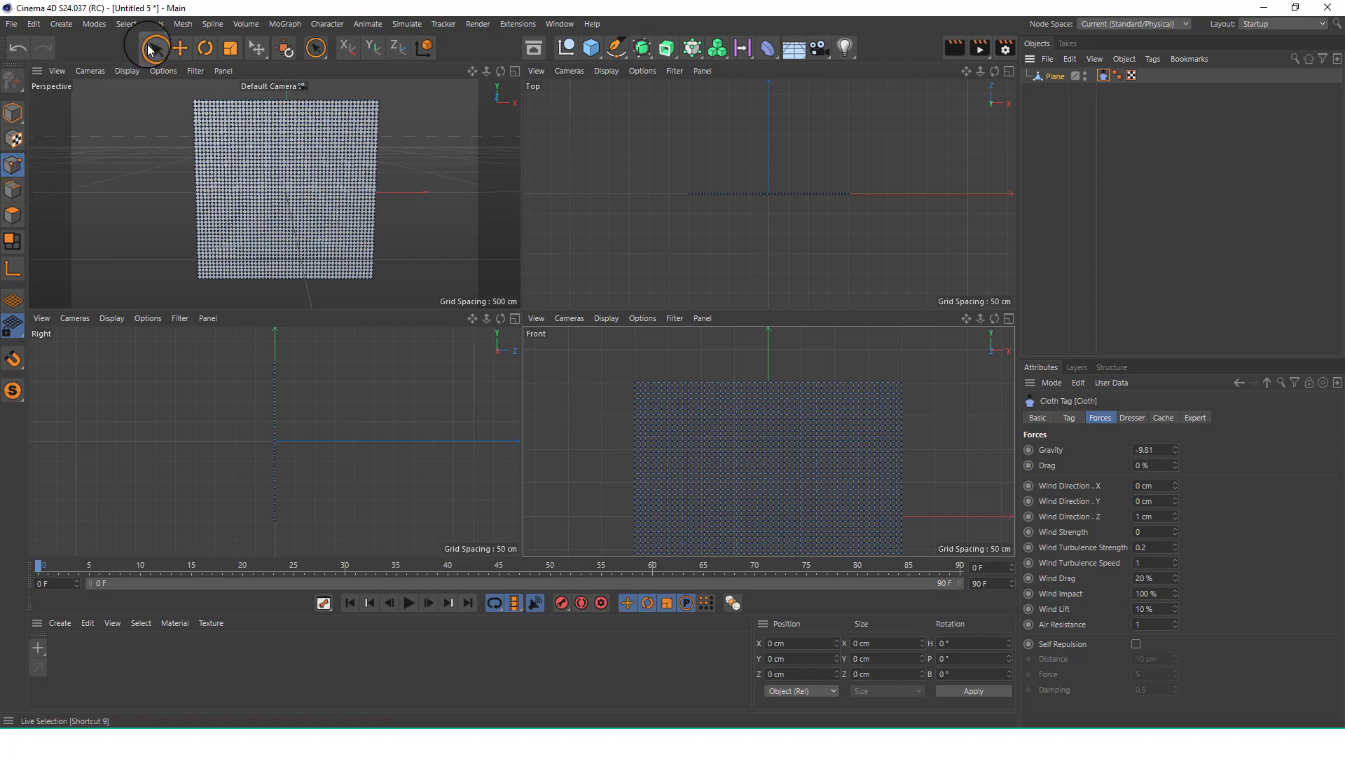
Select the plane's top row of points in the front view and set them as Fix Points in the Cloth tag's Dresser settings.
left_click_drag(153, 49, 215, 92)
left_click_drag(597, 356, 923, 385)
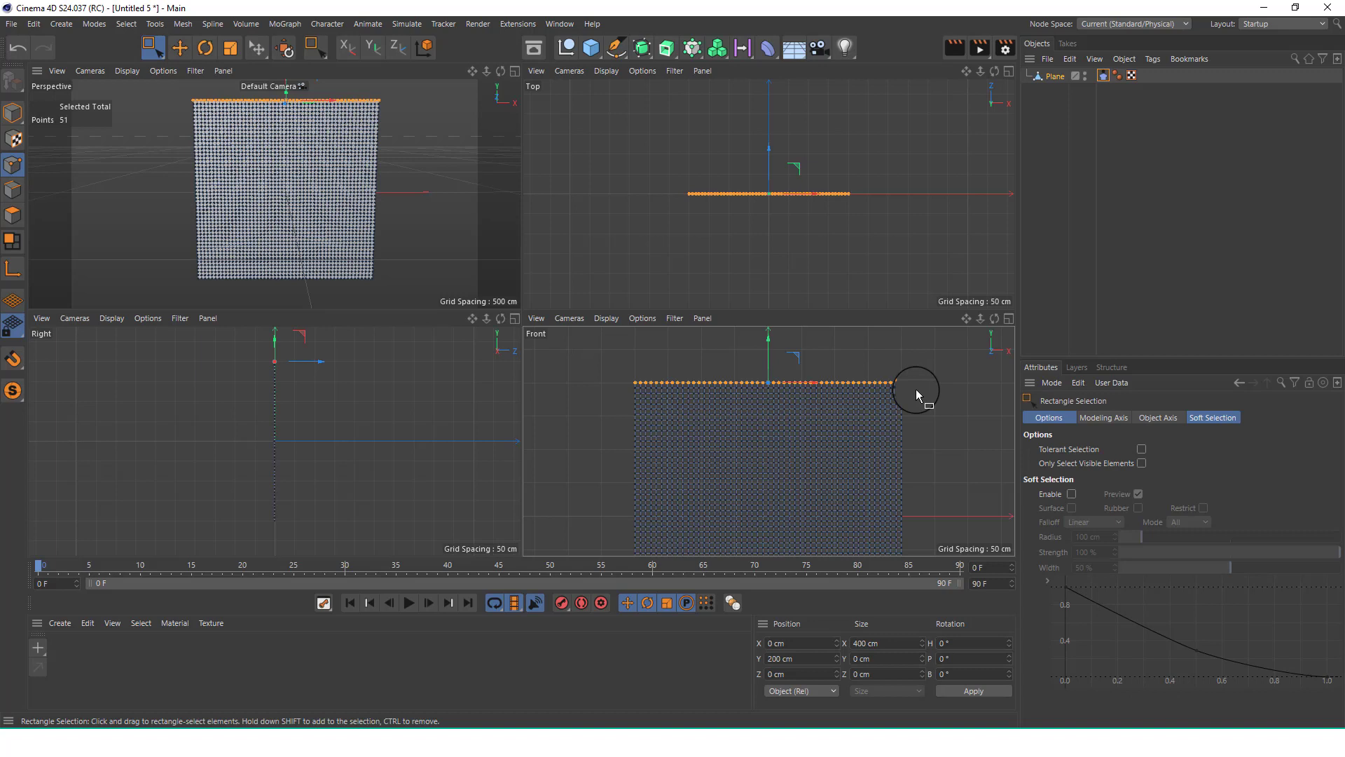
left_click(1104, 76)
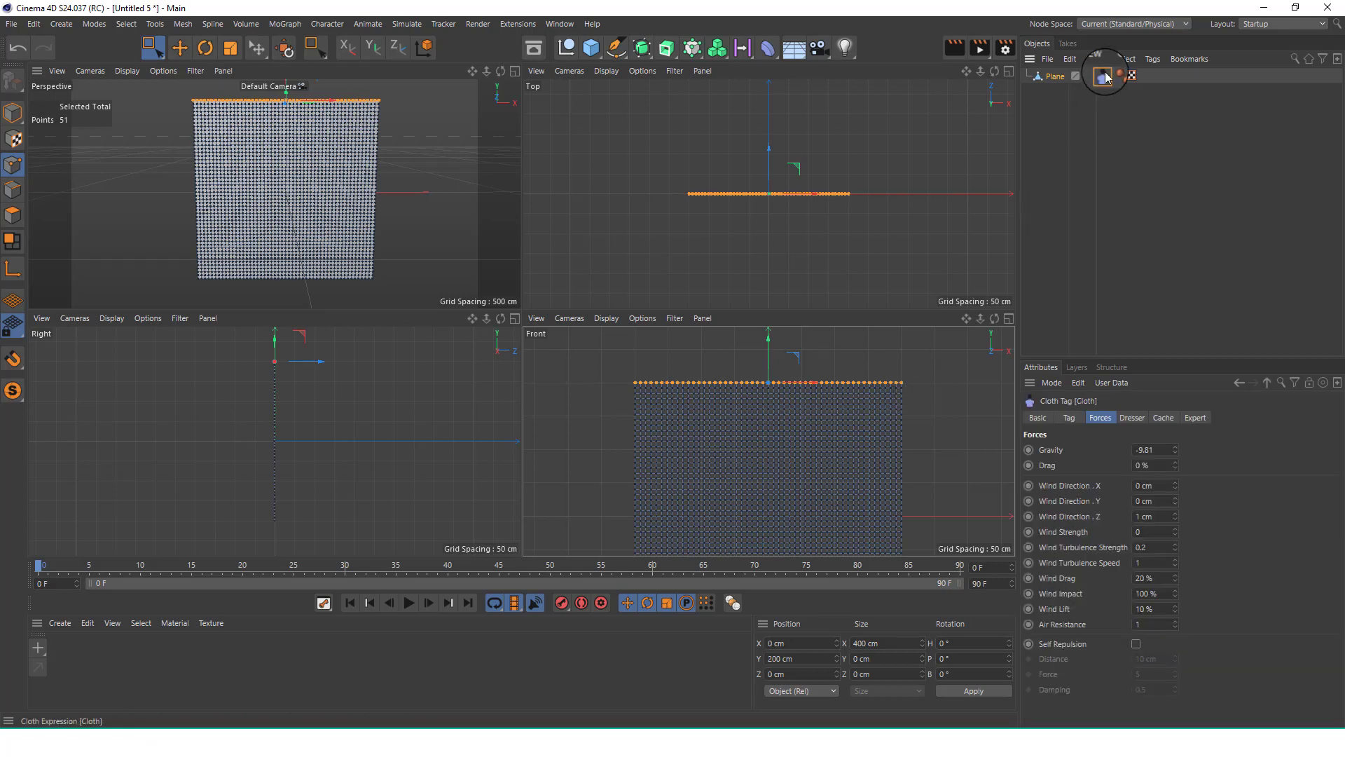
left_click(1132, 418)
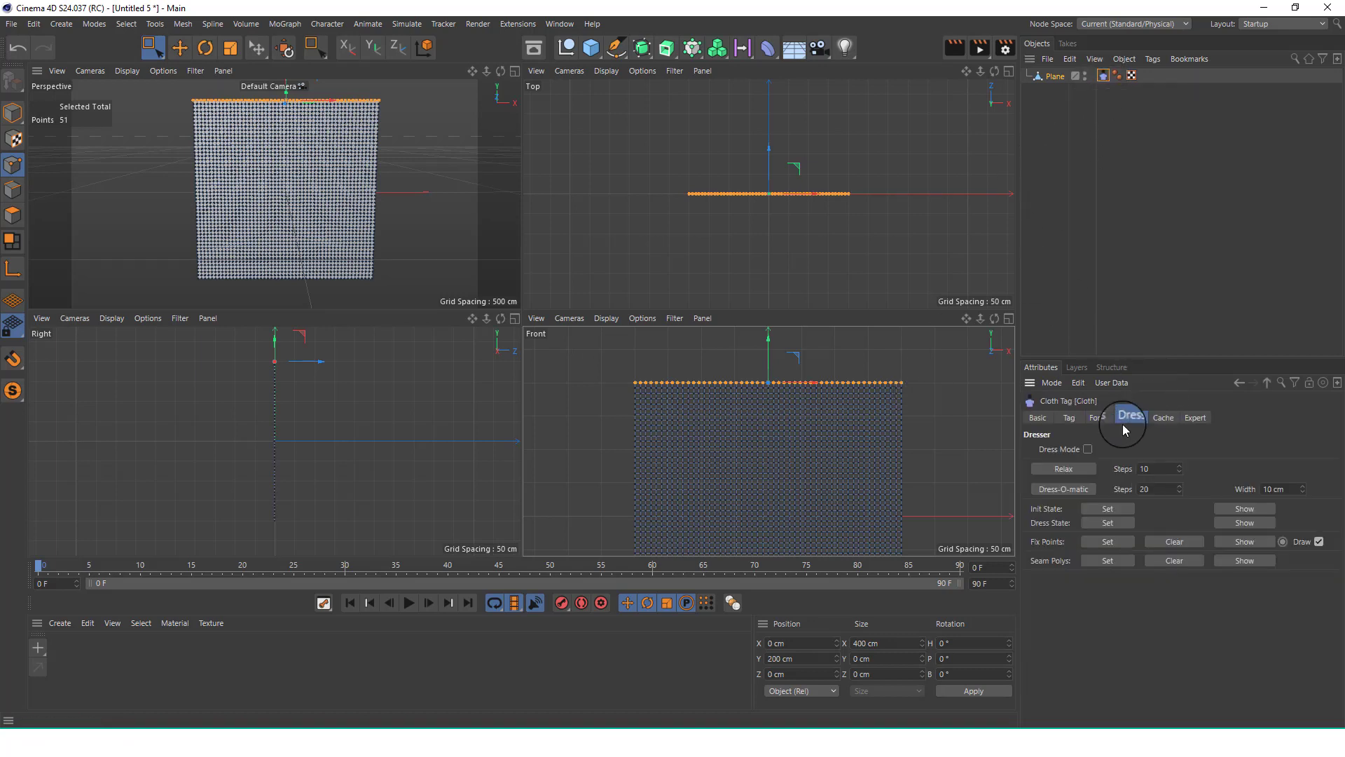
left_click(1107, 541)
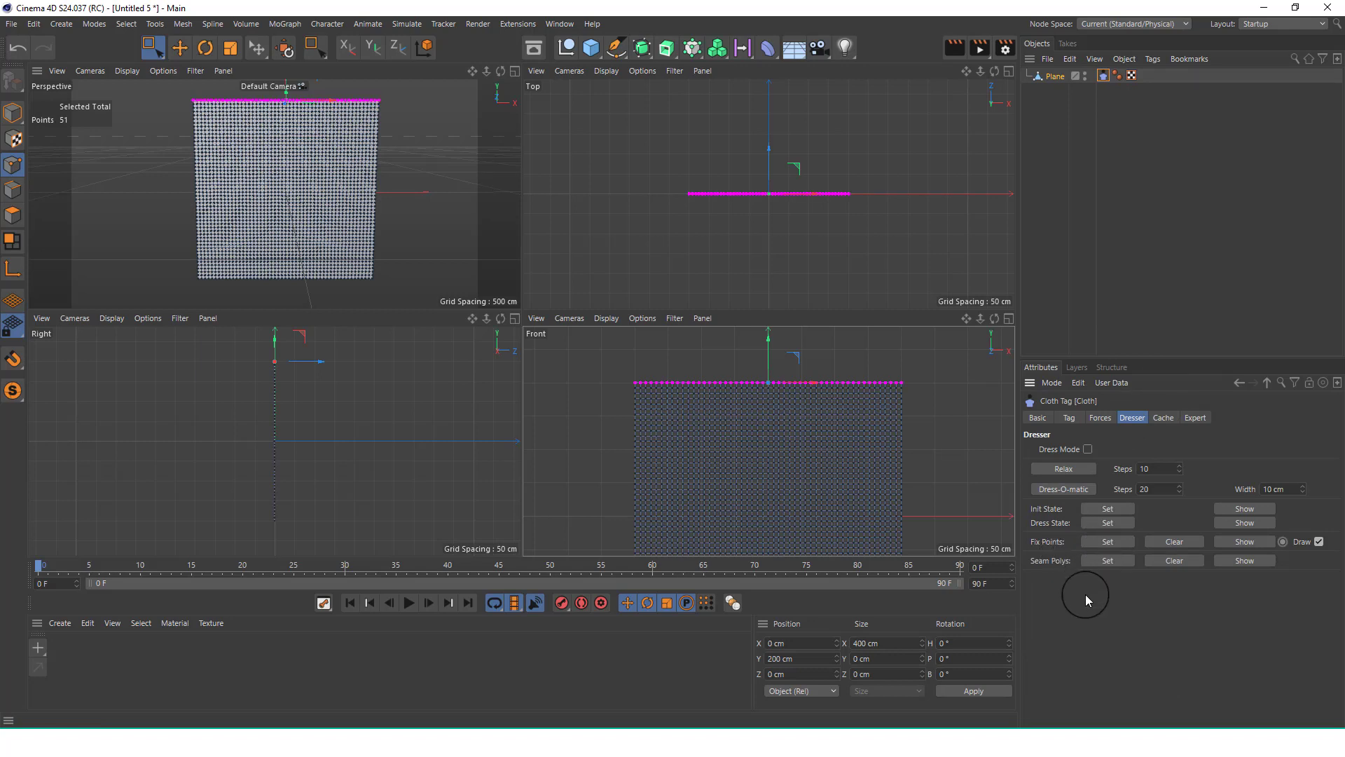
Add a cylinder primitive and set its orientation to +X.
left_click(587, 46)
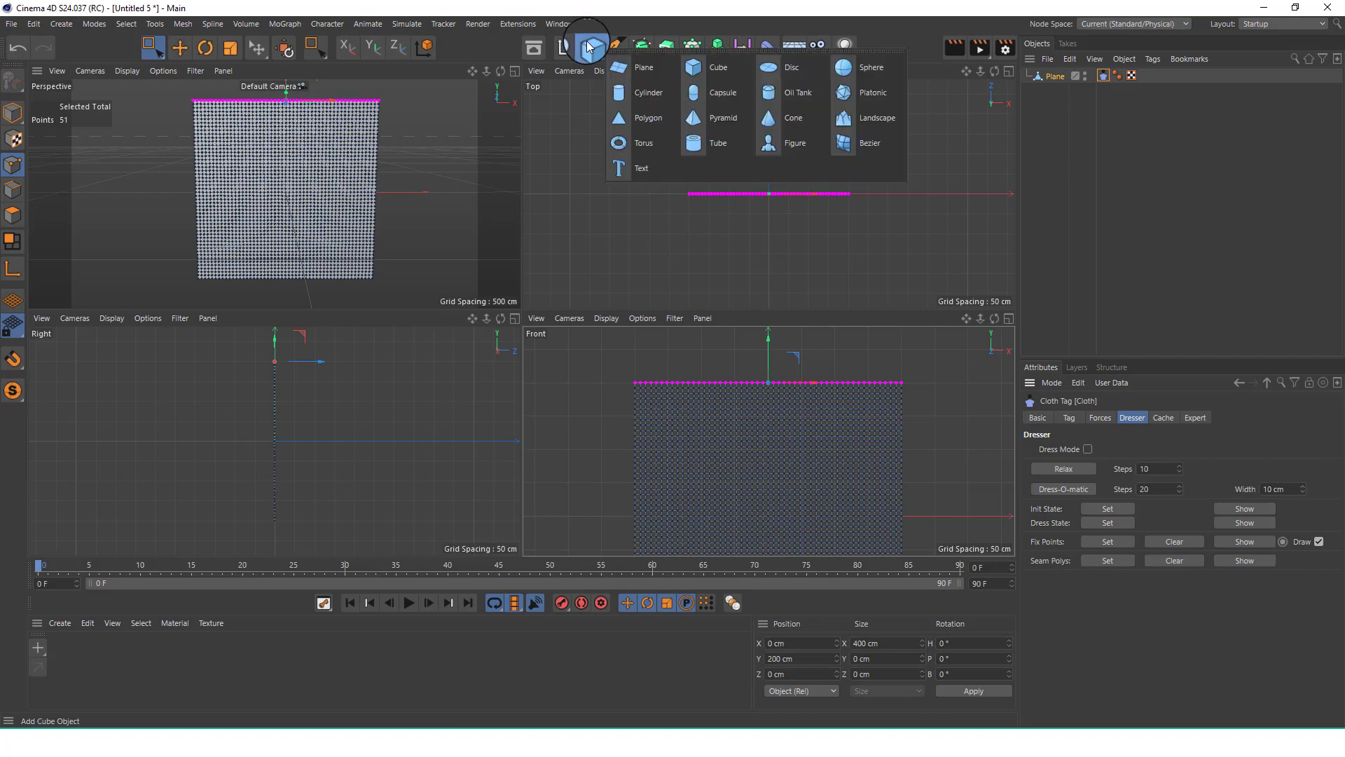
left_click(638, 97)
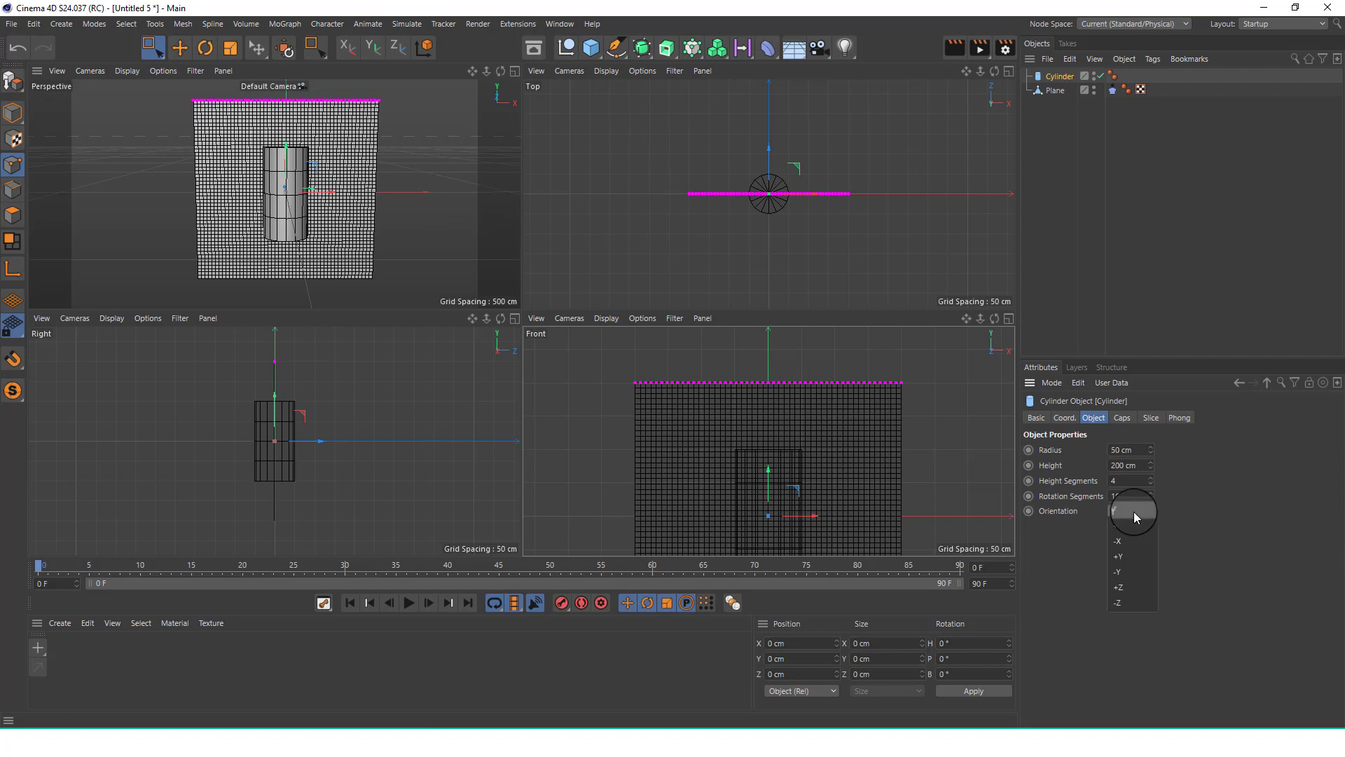
left_click(1127, 587)
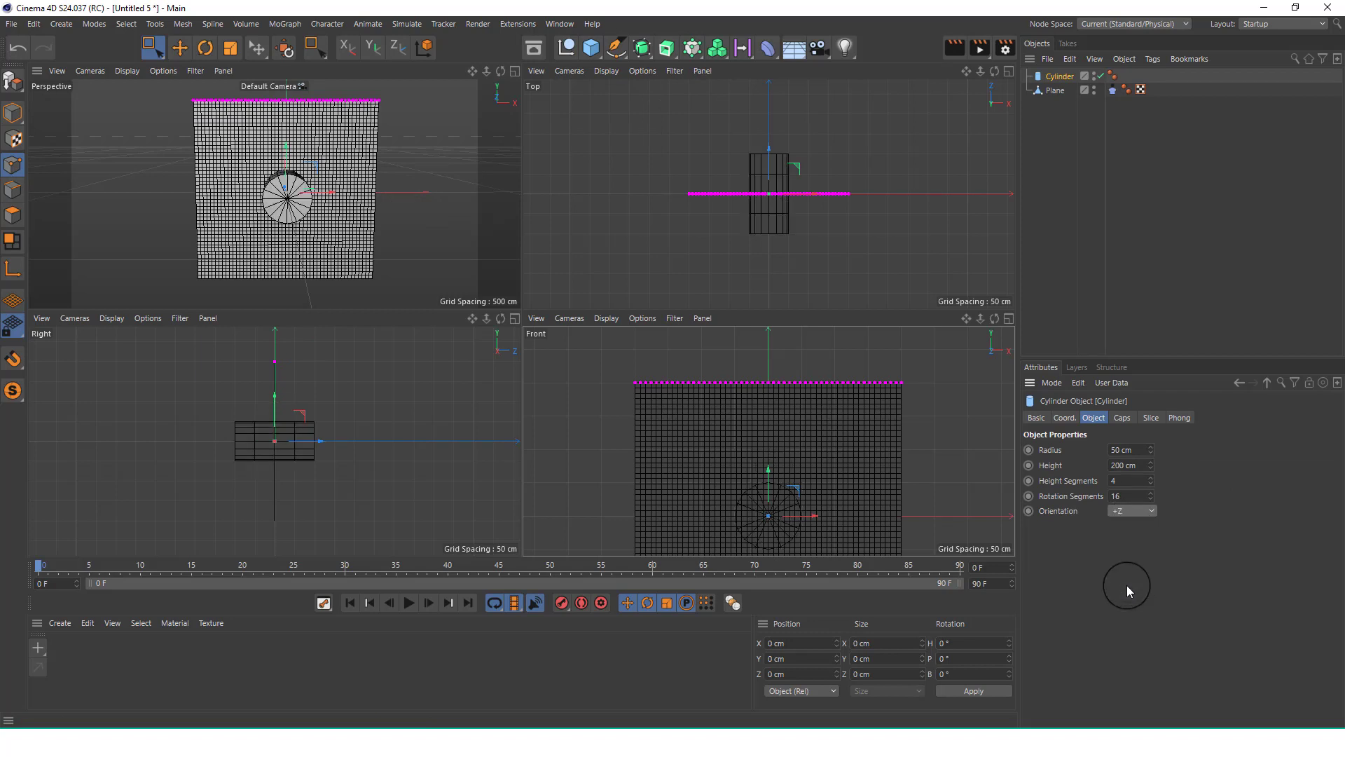
left_click(1130, 510)
left_click(1131, 524)
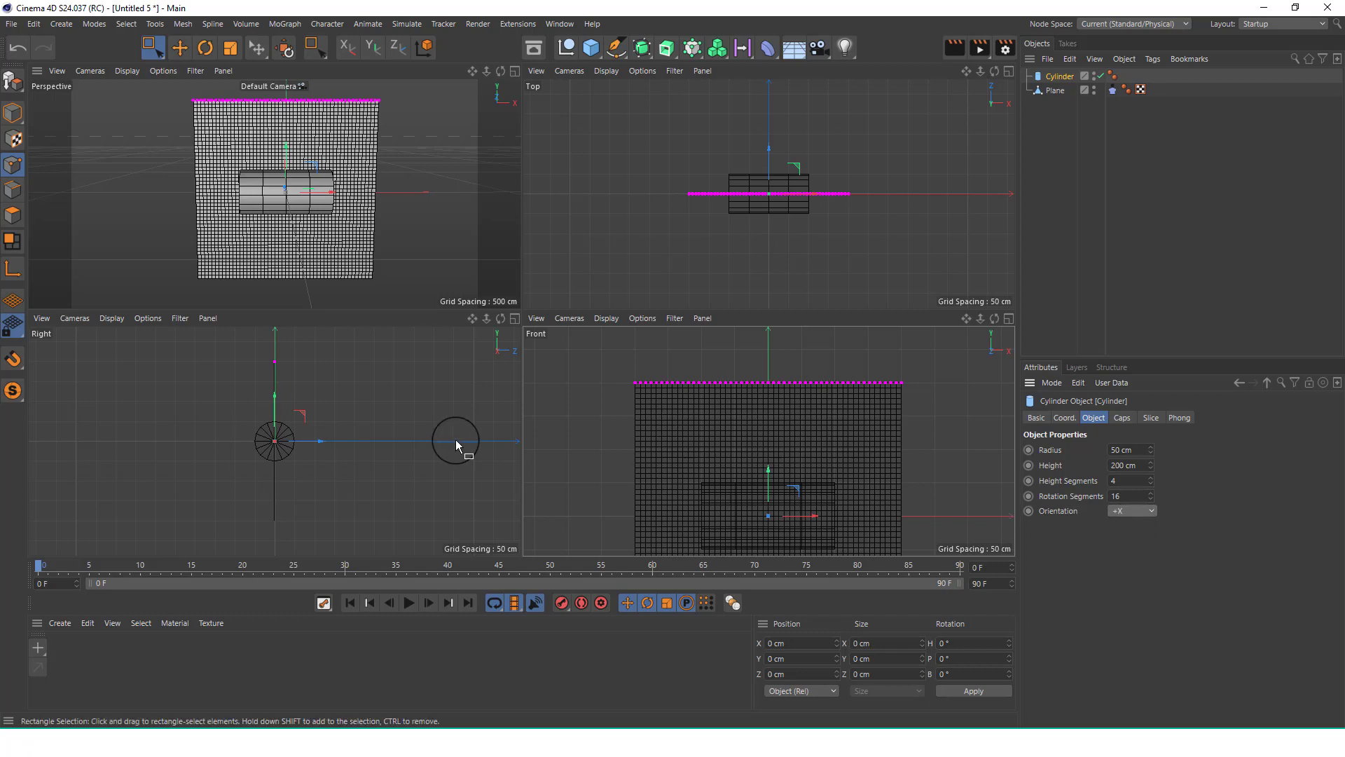
Switch to model mode and stretch the cylinder's height to about 410 cm, slightly wider than the plane.
left_click(14, 114)
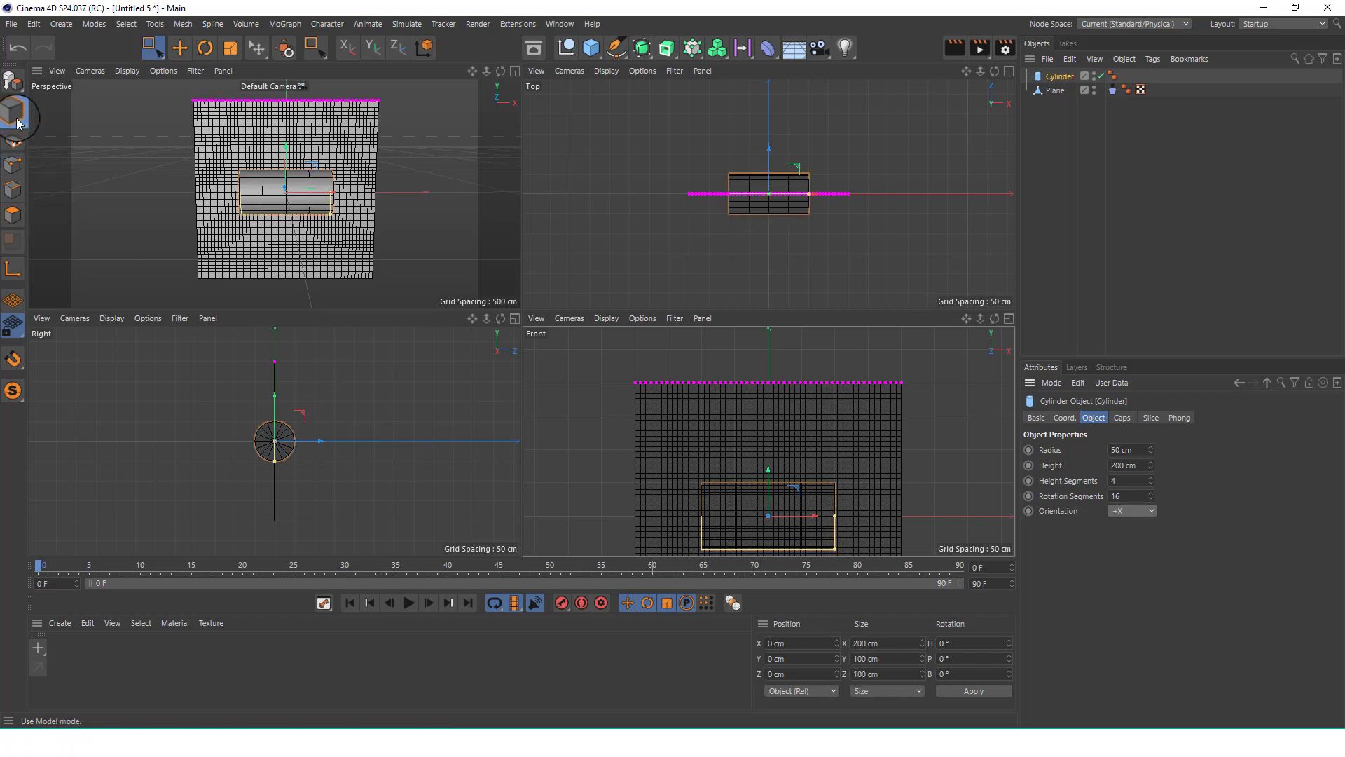
scroll(284, 204, "up", 5)
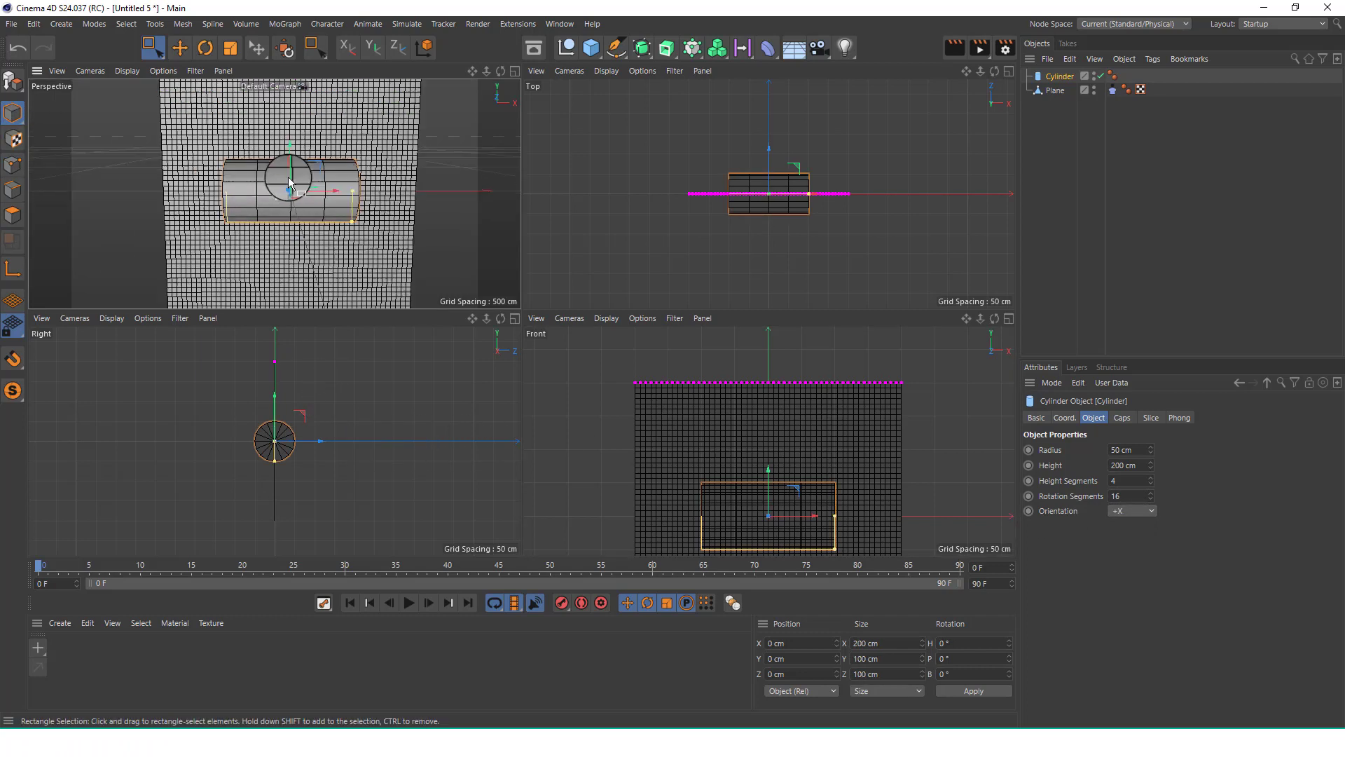
left_click_drag(392, 197, 483, 193)
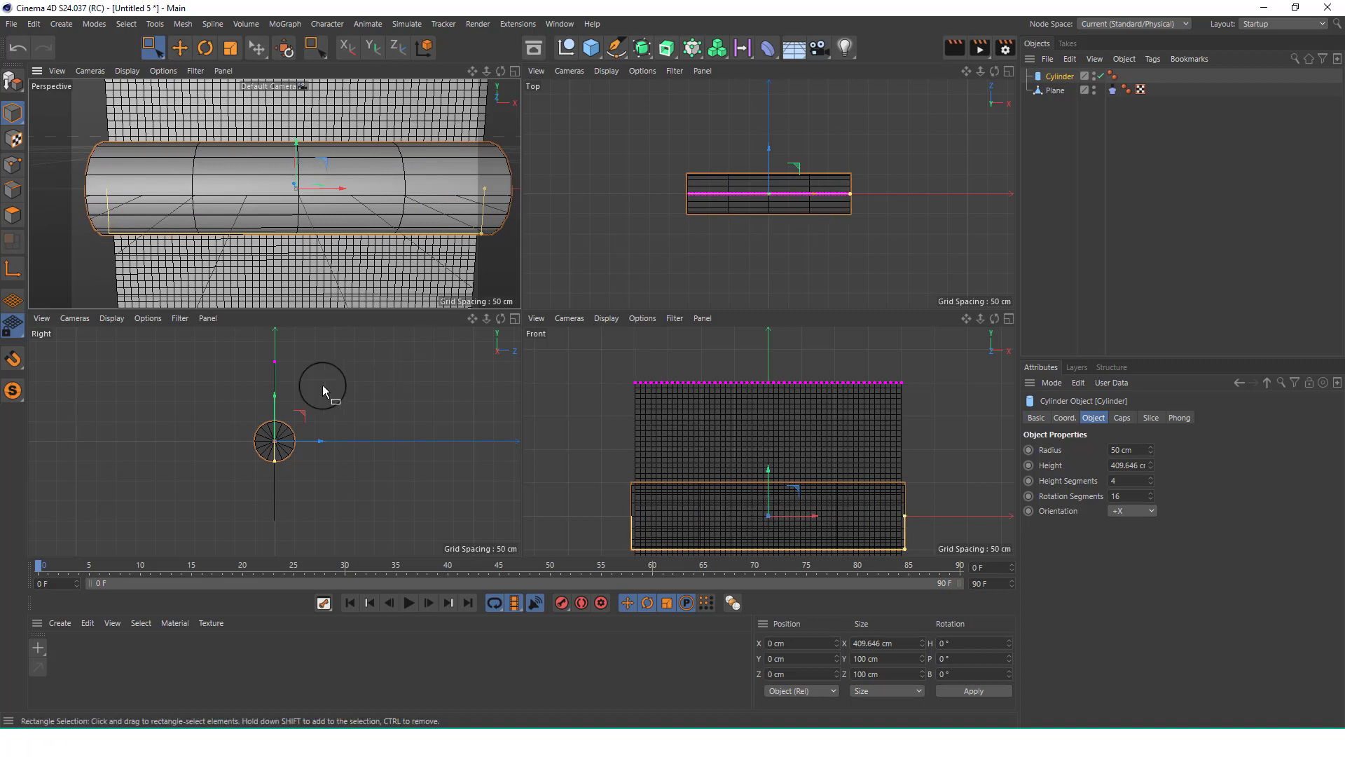
Shrink the cylinder's radius to about 3 cm in the right view.
left_click_drag(273, 460, 274, 442)
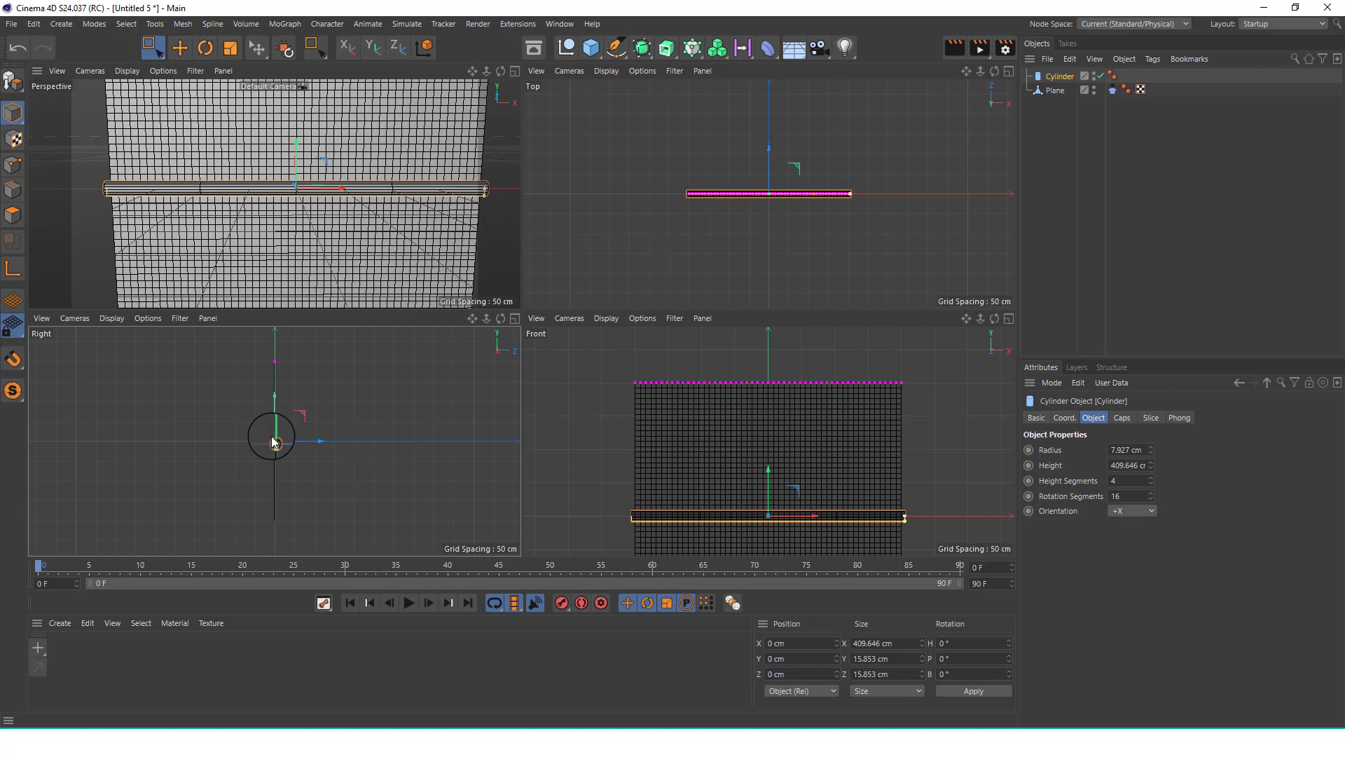
right_click_drag(272, 438, 309, 338, "alt")
middle_click_drag(305, 412, 292, 525, "alt")
right_click_drag(290, 395, 280, 528, "alt")
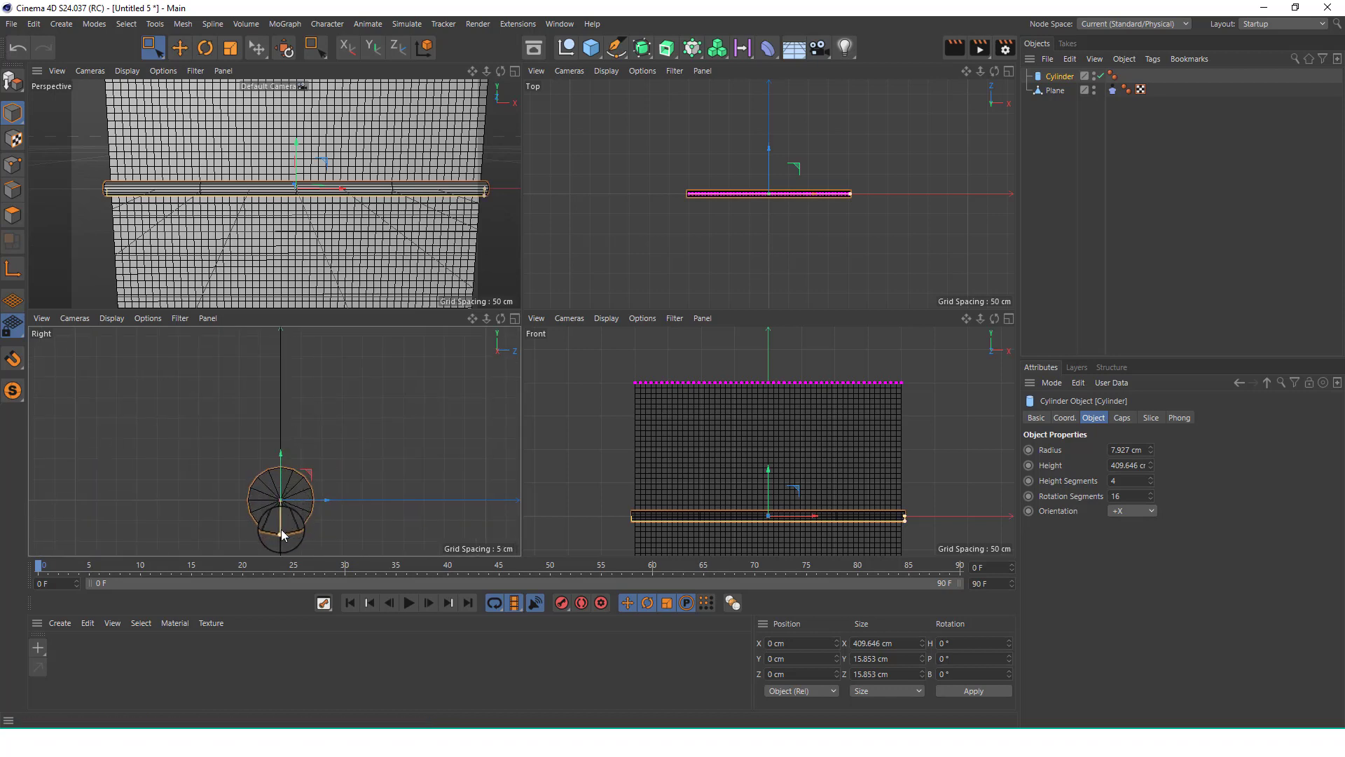
left_click_drag(281, 528, 283, 513)
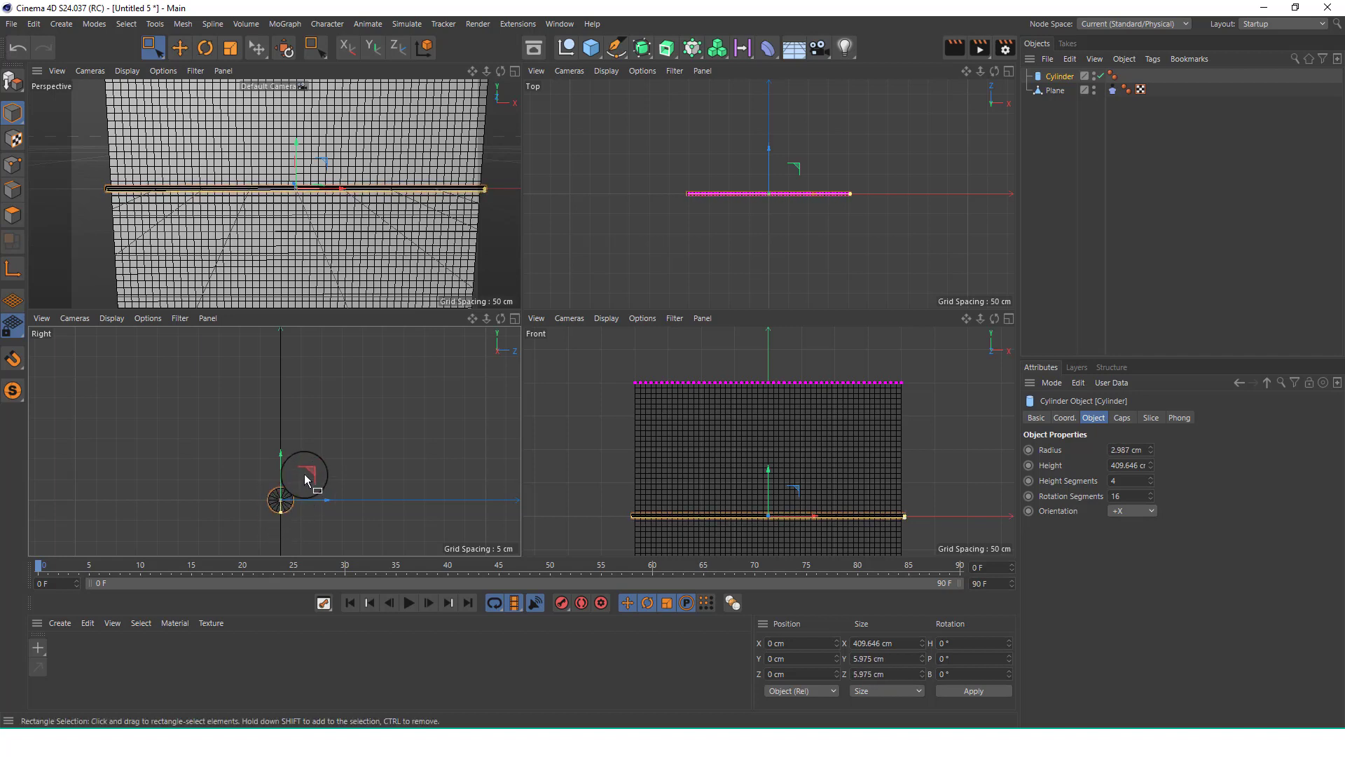
Move the cylinder up along Y to about 200 cm so it is centred on the plane's top edge.
mouse_move(319, 450)
middle_mouse_down("alt")
mouse_move(321, 468)
mouse_move(333, 433)
middle_mouse_up("alt")
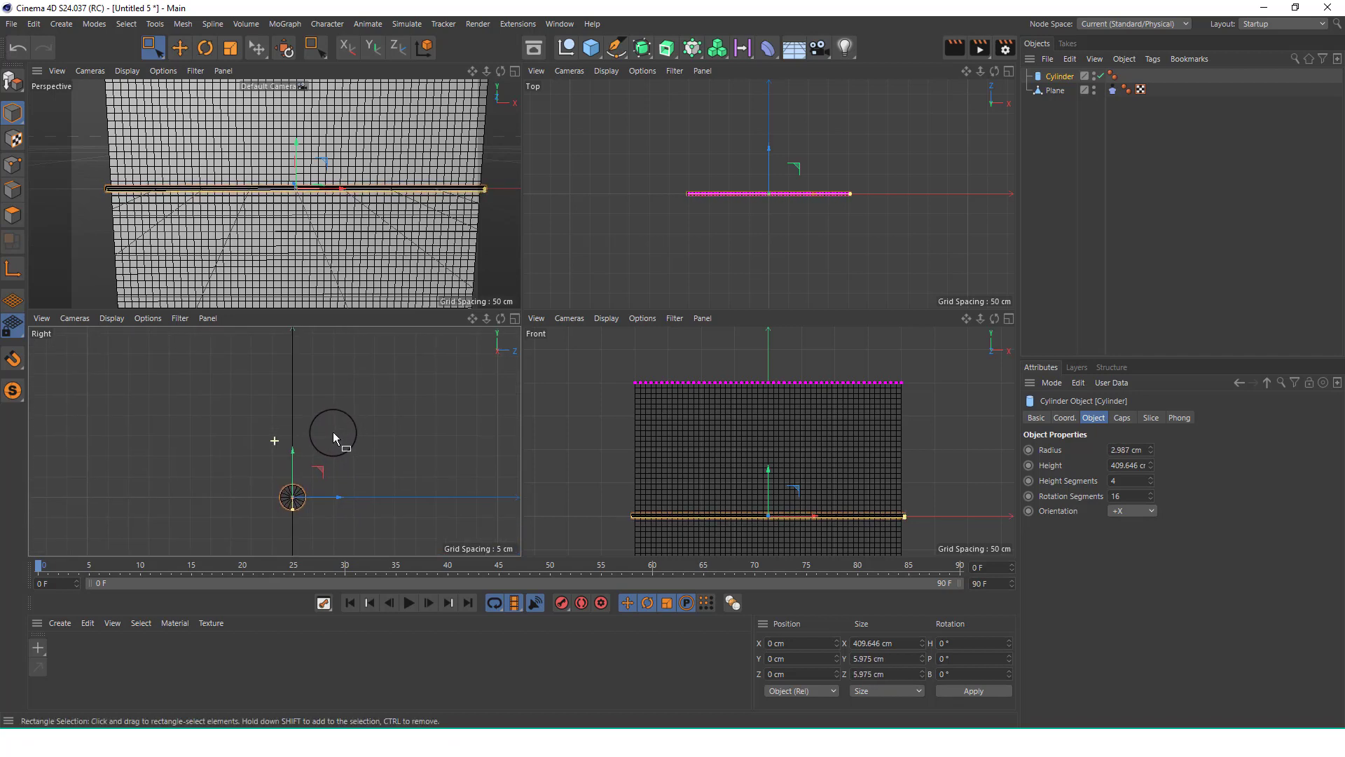
right_click_drag(317, 419, 311, 491, "alt")
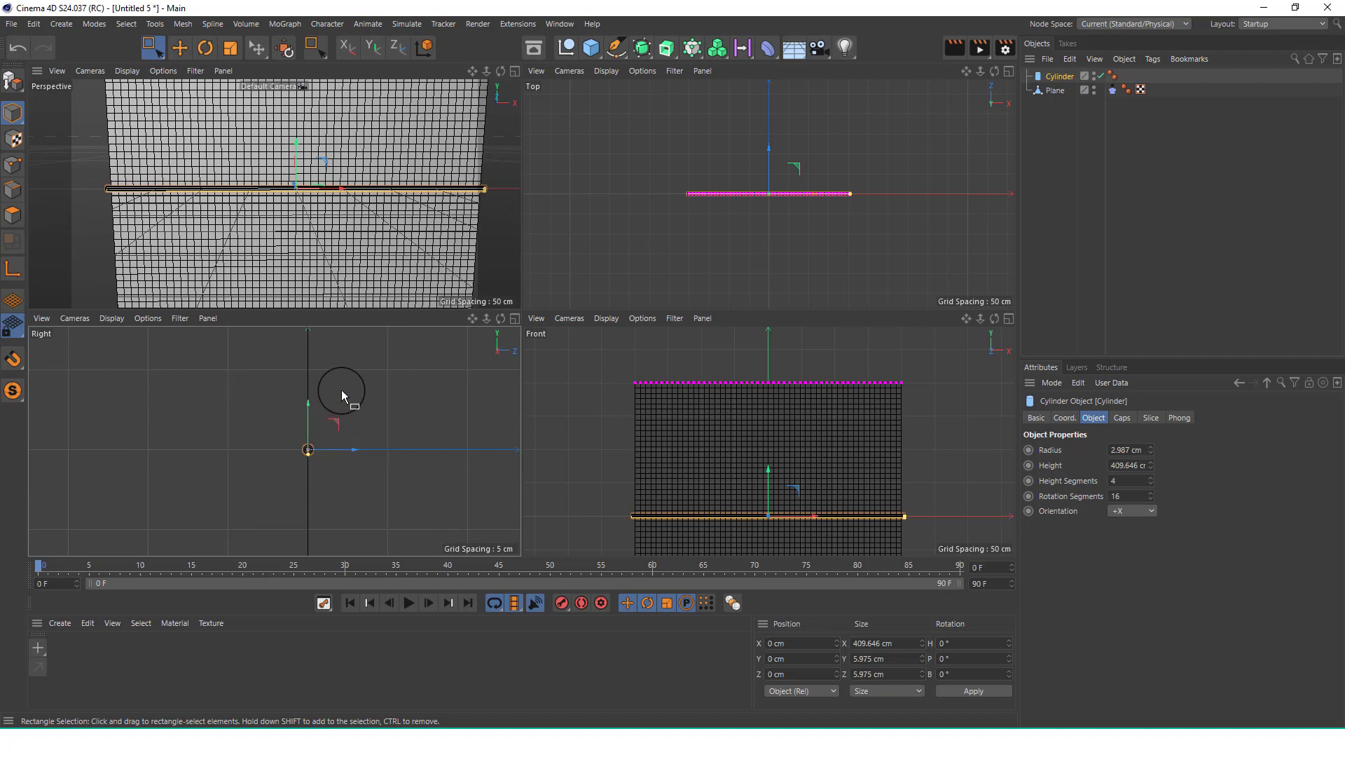
middle_click_drag(342, 389, 335, 452, "alt")
right_click_drag(321, 418, 316, 465, "alt")
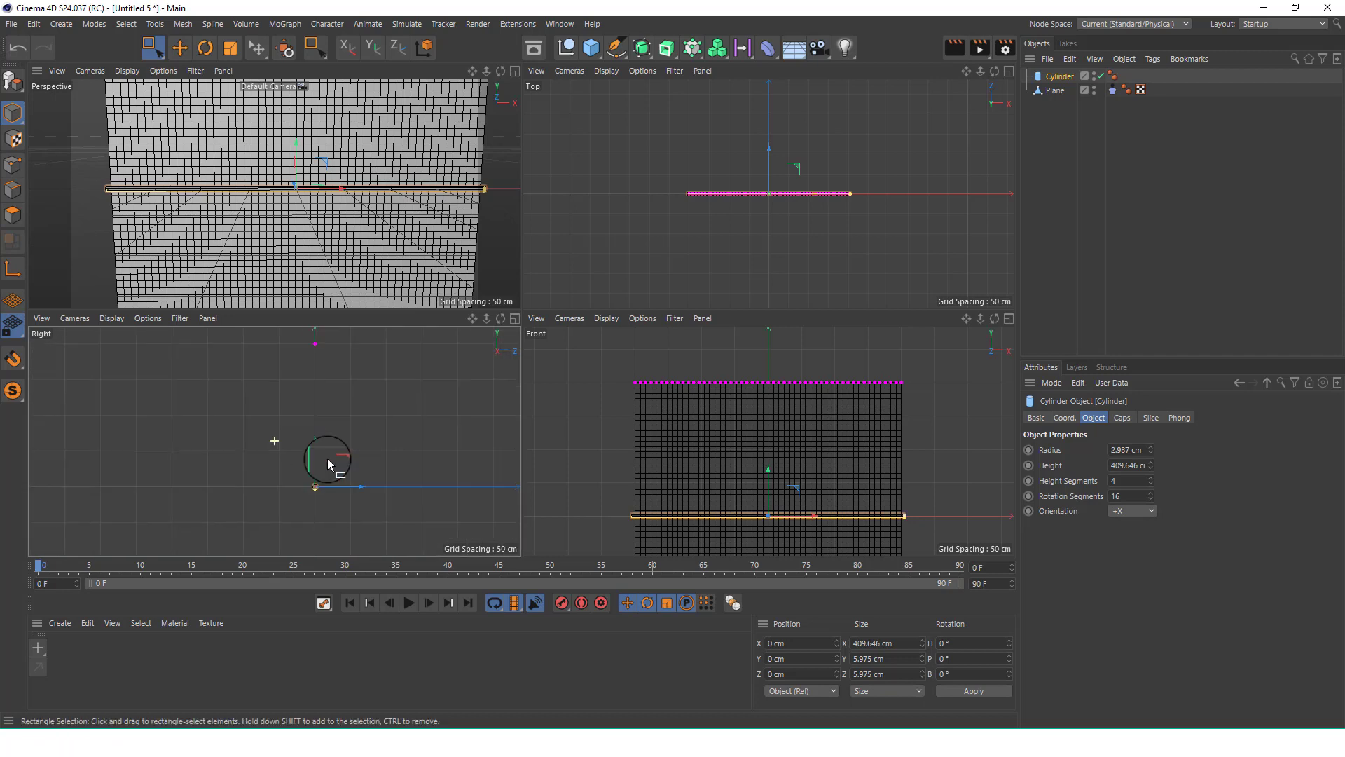
left_click_drag(308, 453, 314, 338)
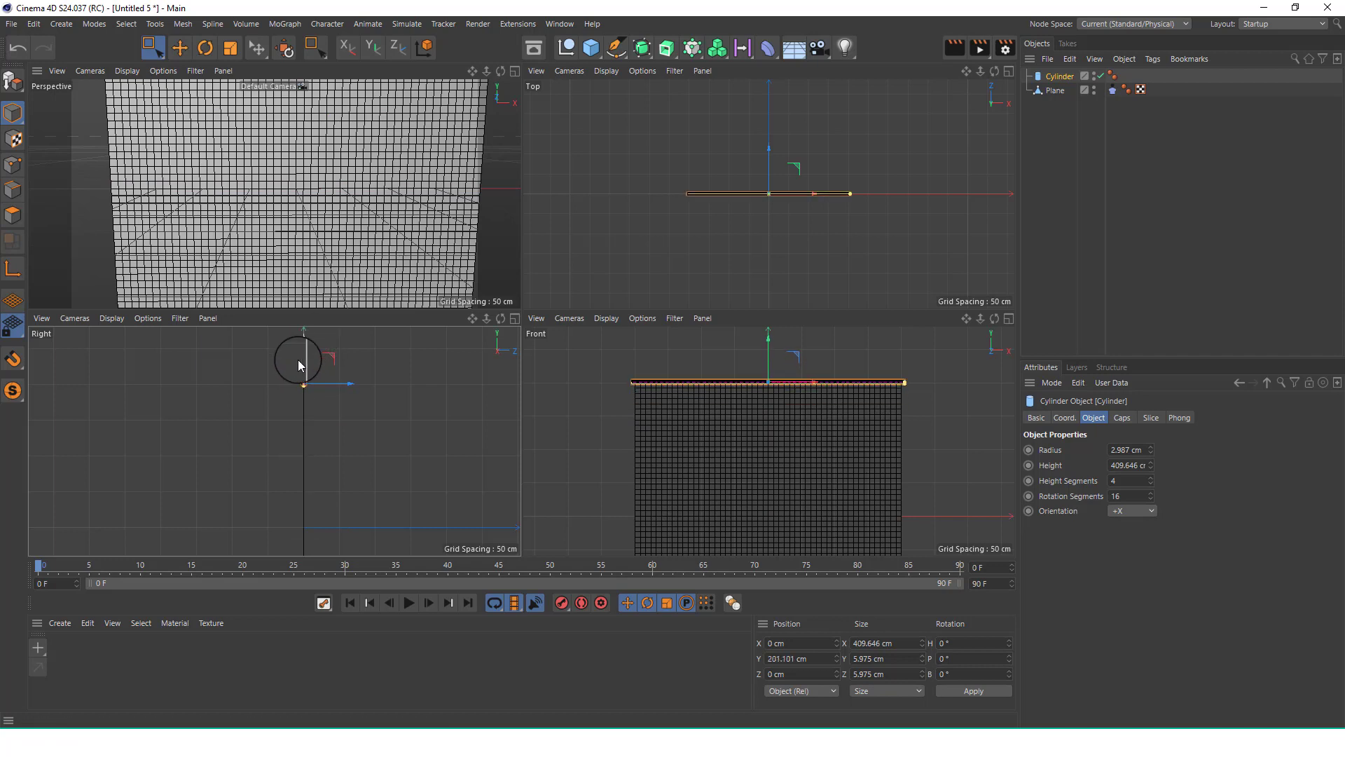
right_click_drag(298, 371, 310, 418, "alt")
middle_click_drag(312, 415, 313, 471, "alt")
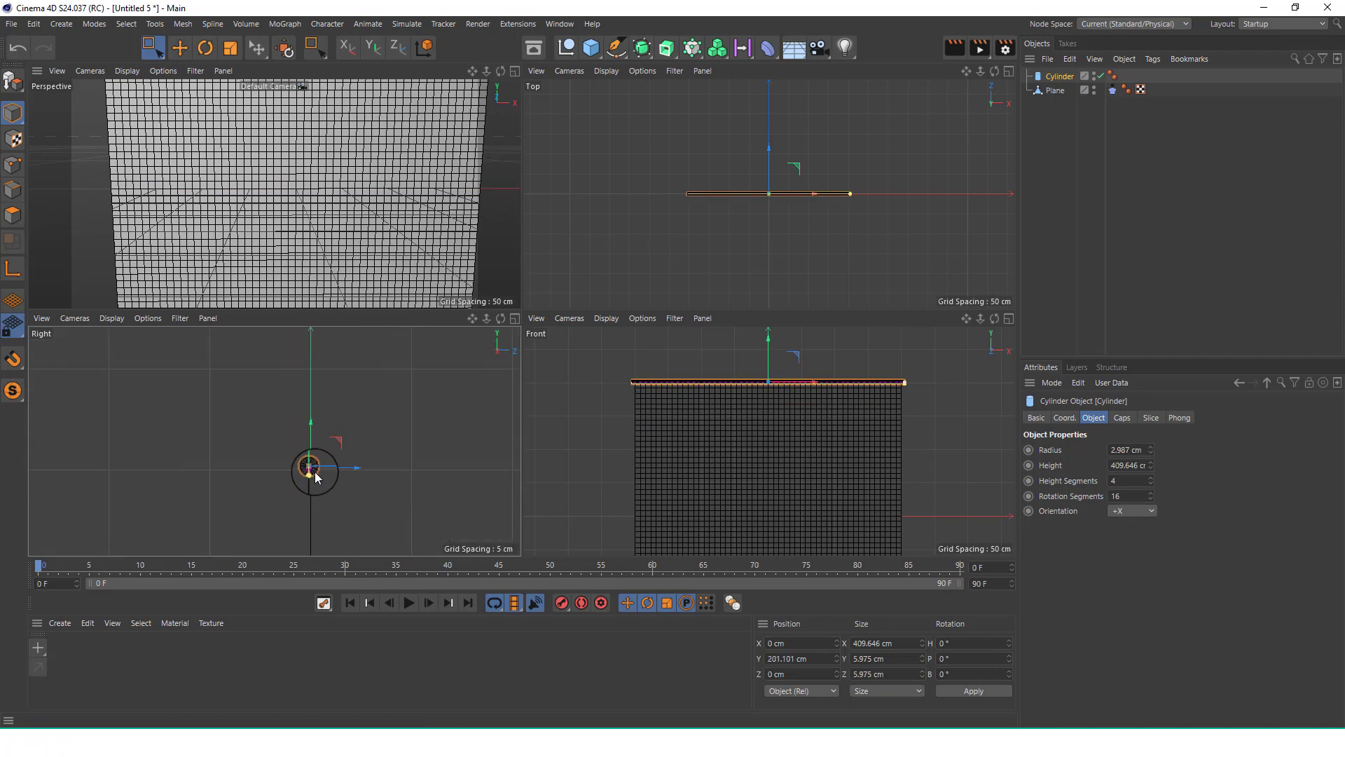
right_click_drag(313, 471, 420, 350, "alt")
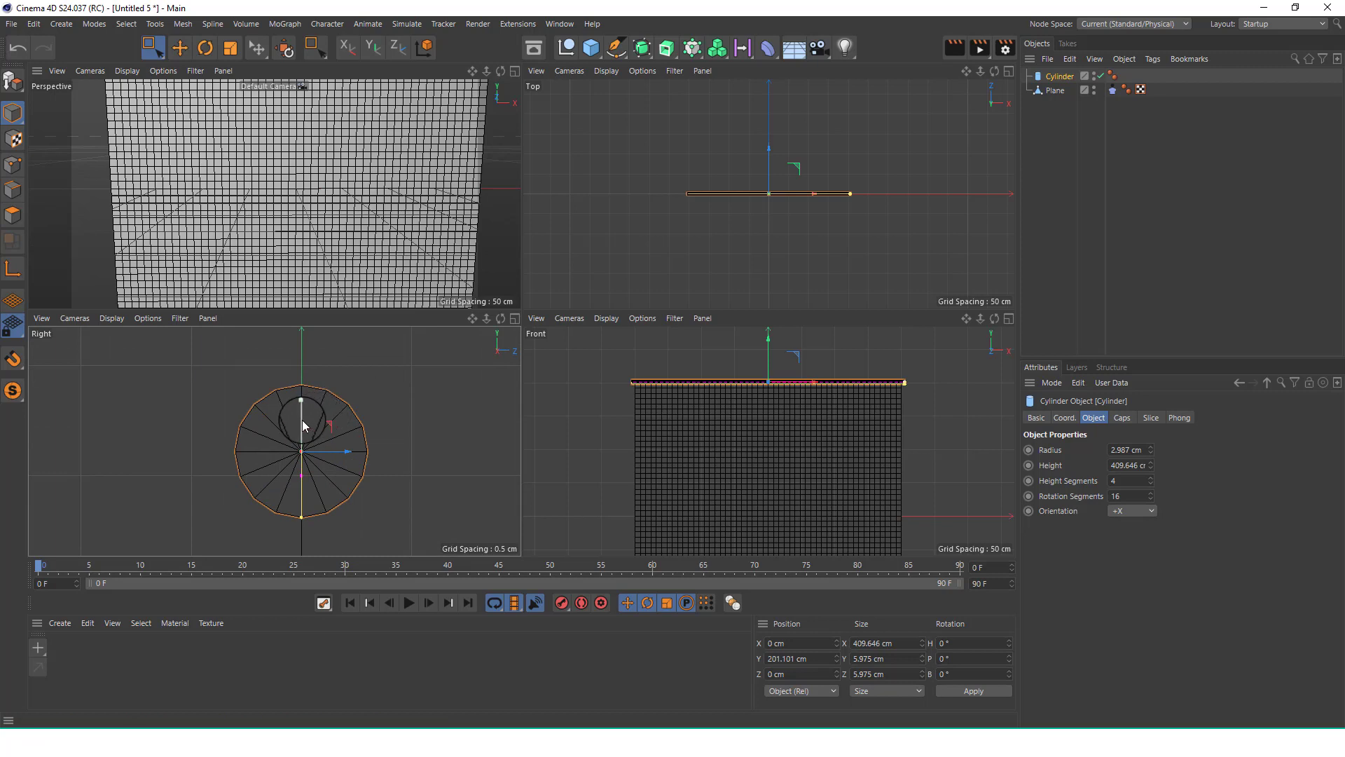
left_click_drag(301, 419, 312, 444)
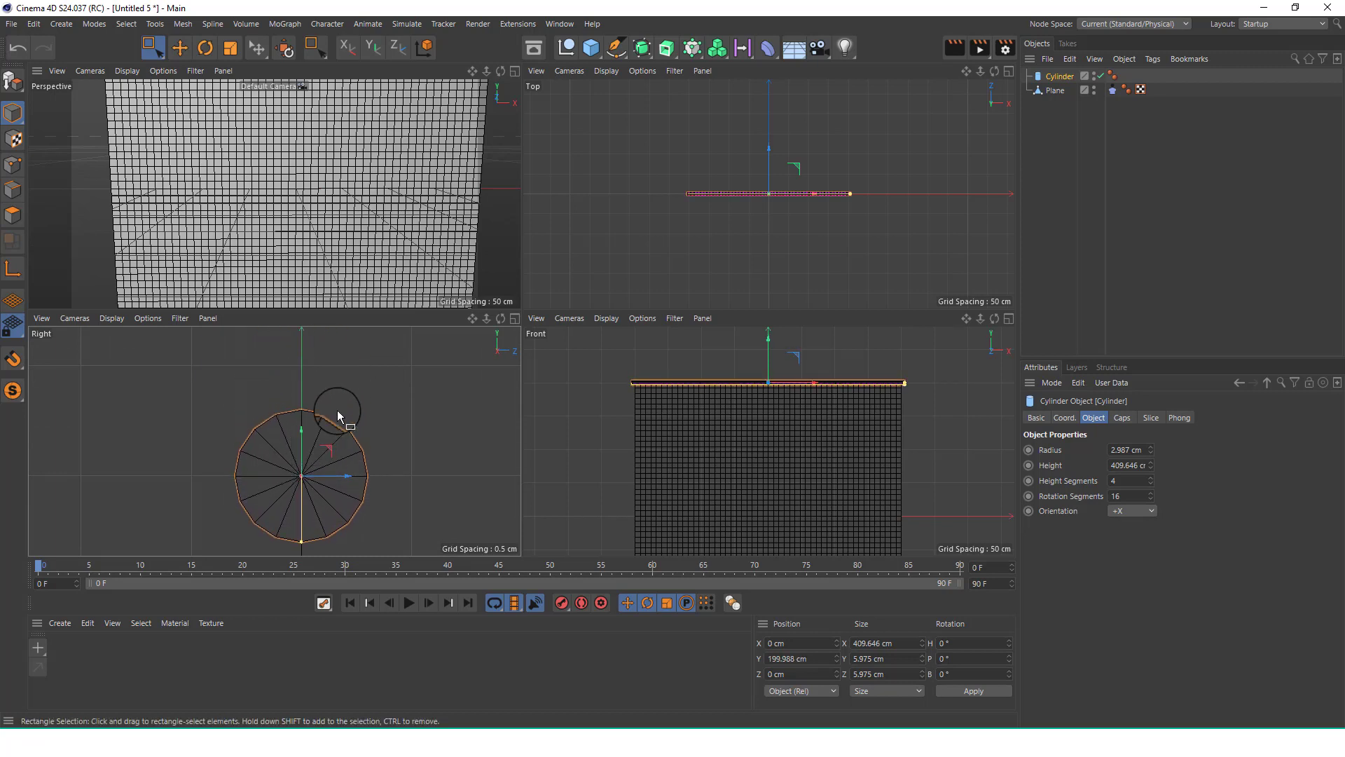
Examine in an enlarged perspective view how the cylinder encloses the plane's top row of fixed points.
right_click_drag(339, 404, 316, 473, "alt")
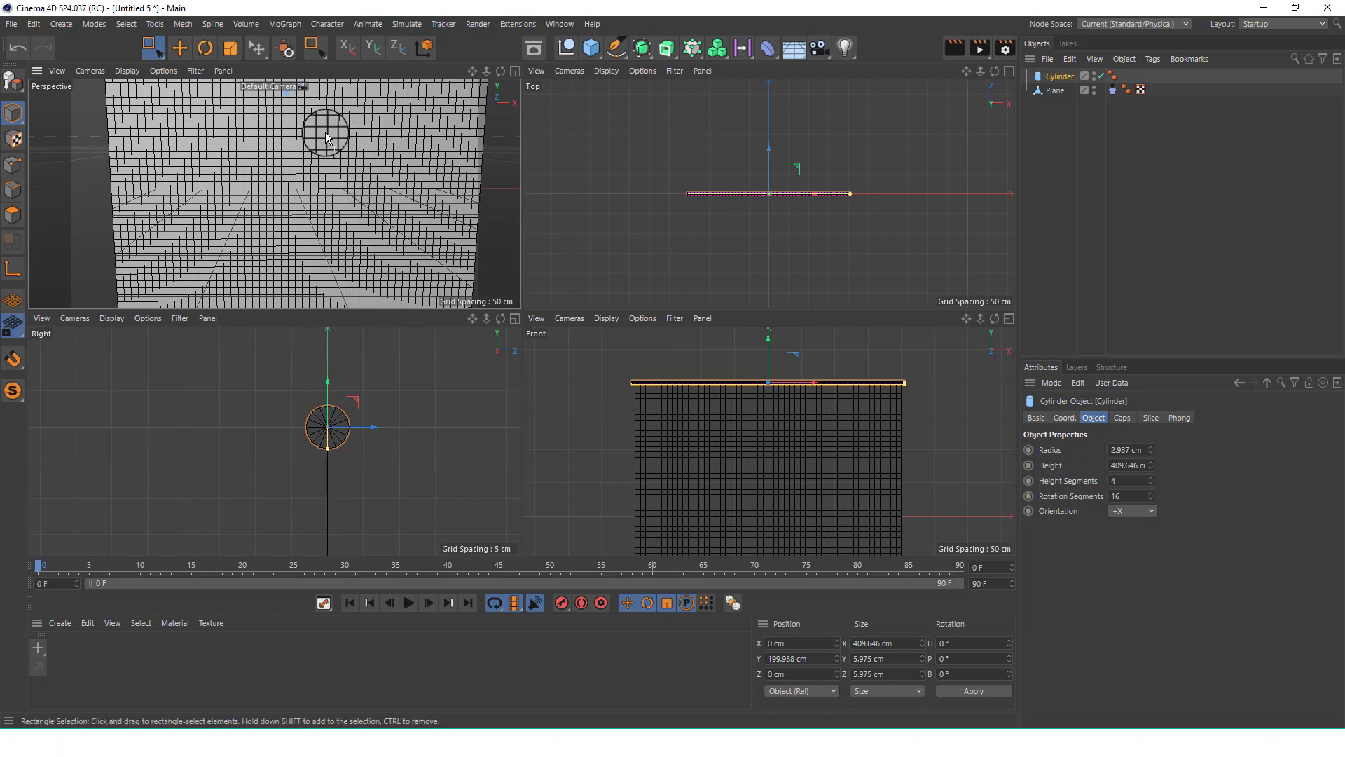
right_click_drag(326, 132, 308, 174, "alt")
middle_click_drag(353, 174, 340, 255, "alt")
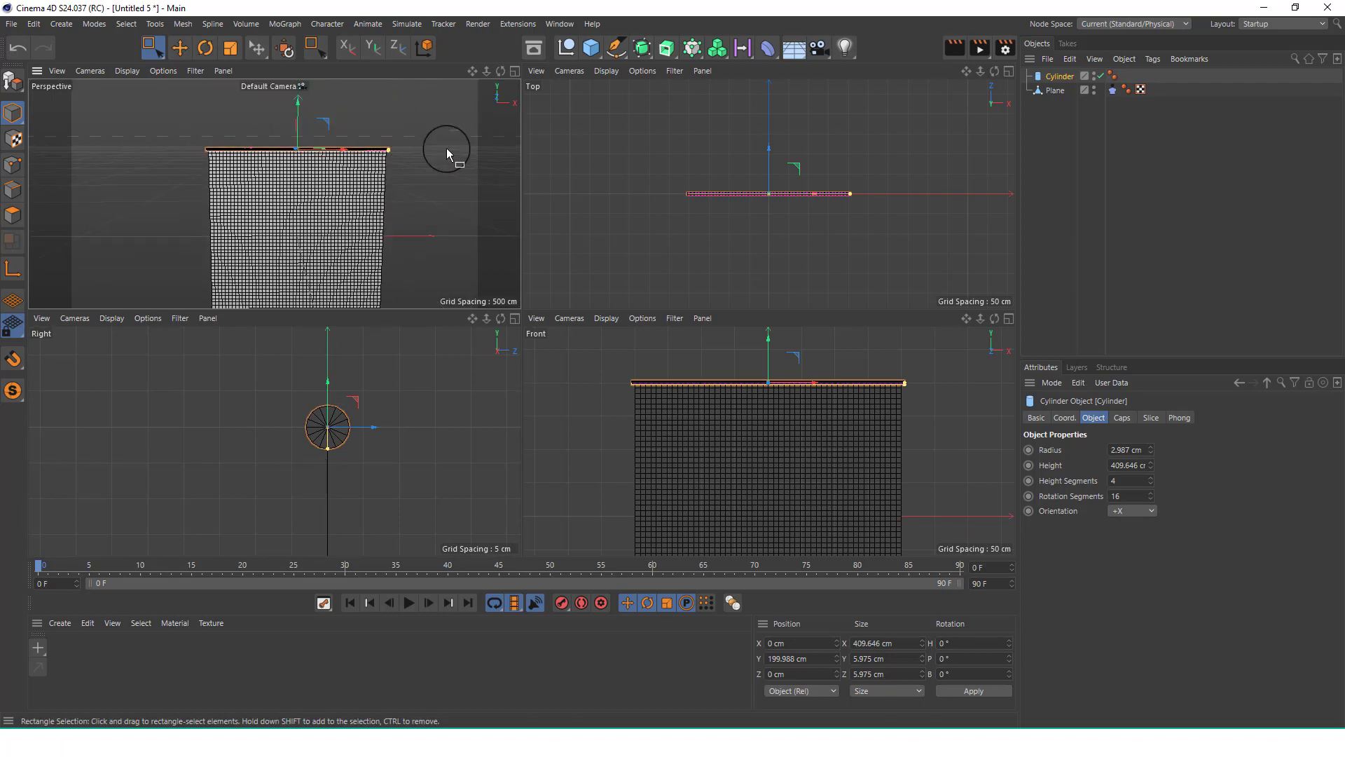
left_click(515, 72)
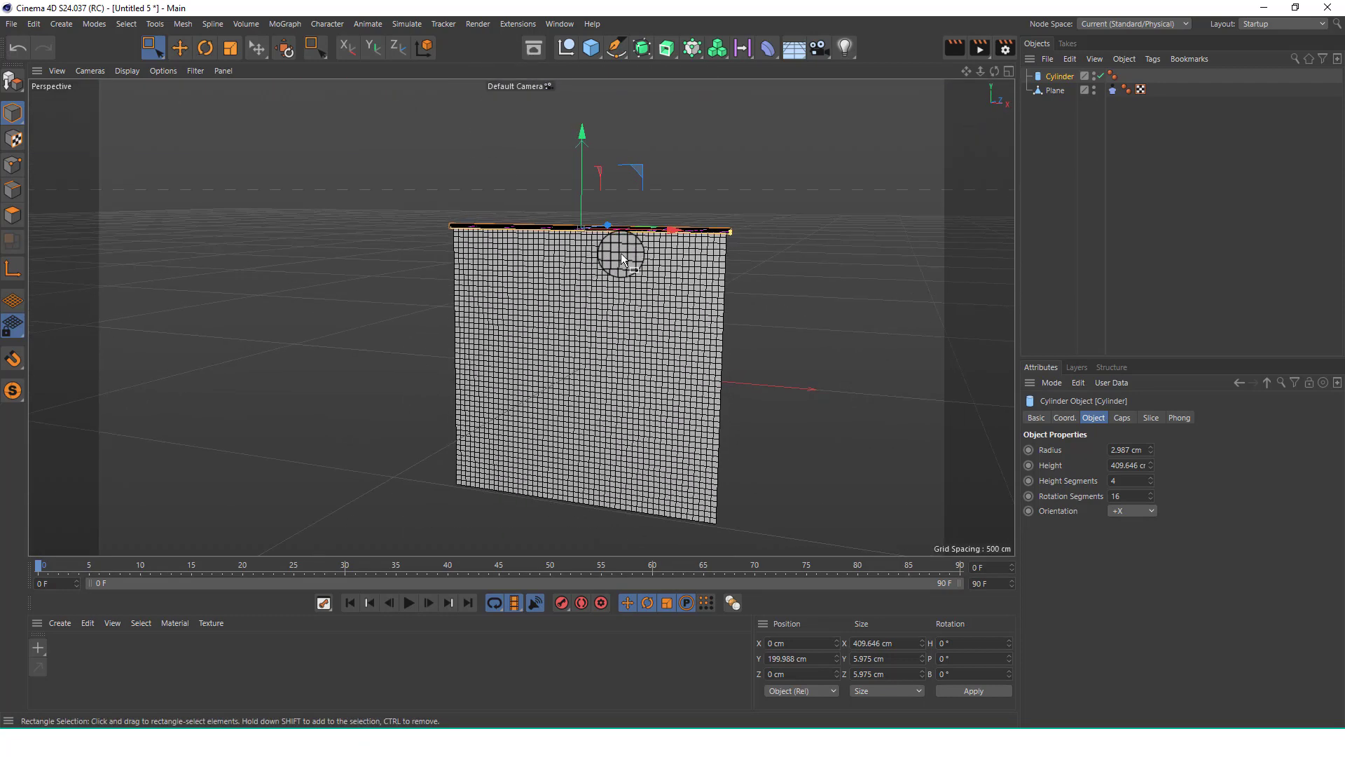
right_click_drag(654, 172, 799, 200, "alt")
left_click_drag(800, 201, 767, 232, "alt")
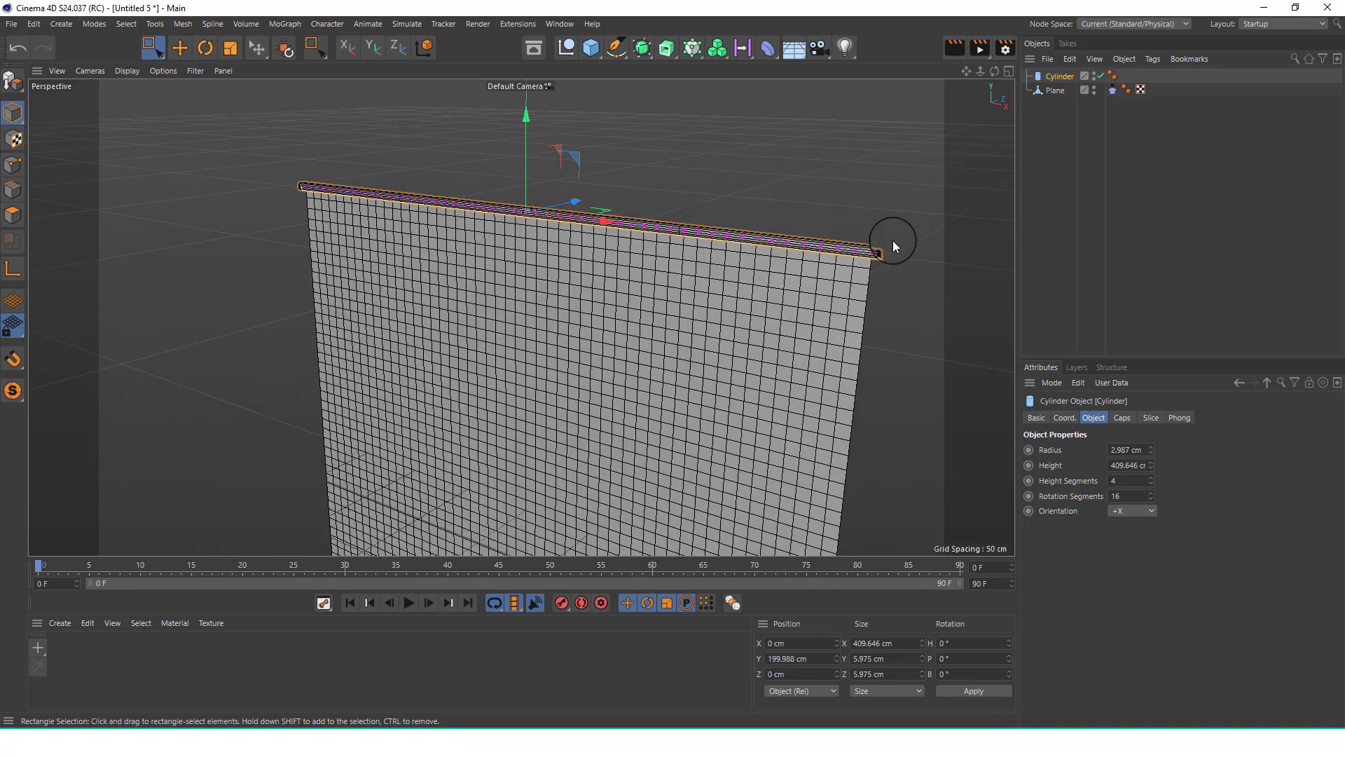
right_click_drag(892, 241, 925, 184, "alt")
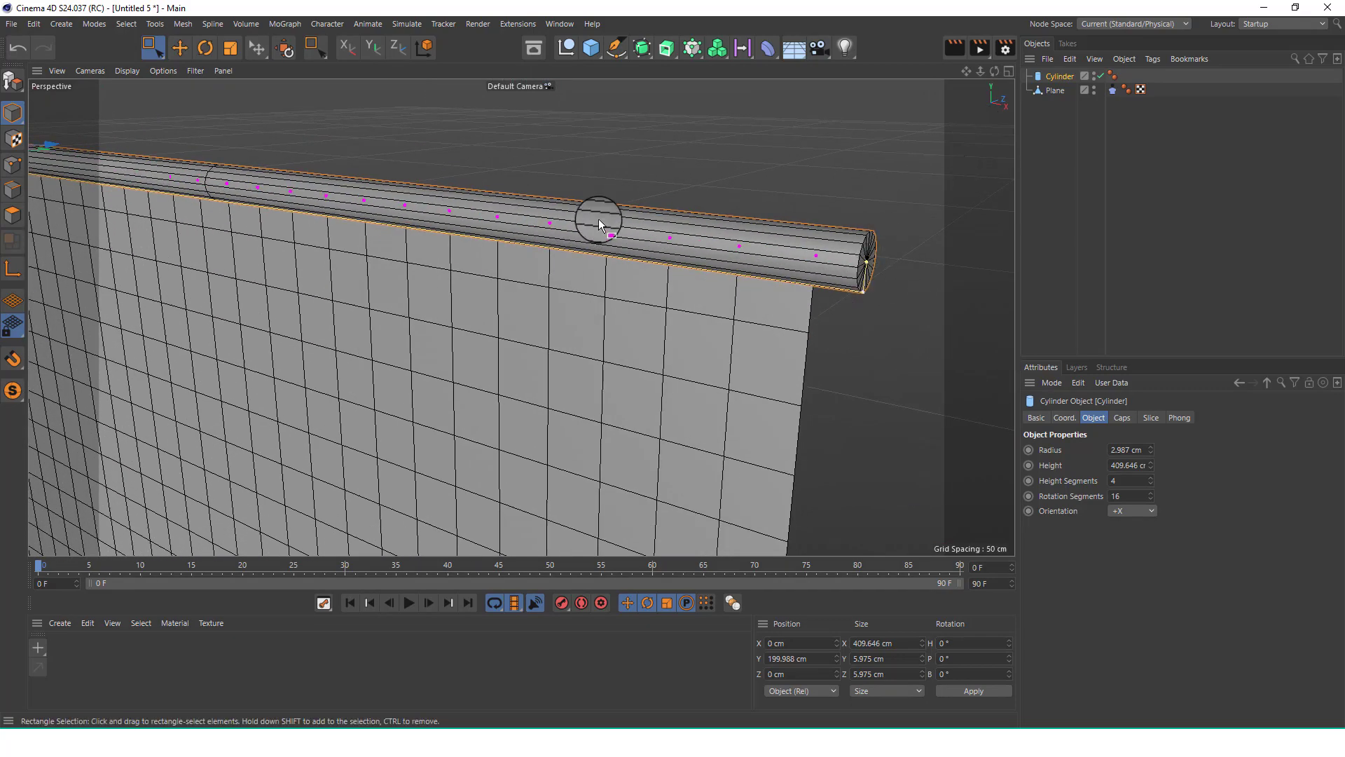
right_click_drag(595, 219, 531, 309, "alt")
left_click_drag(529, 241, 596, 239, "alt")
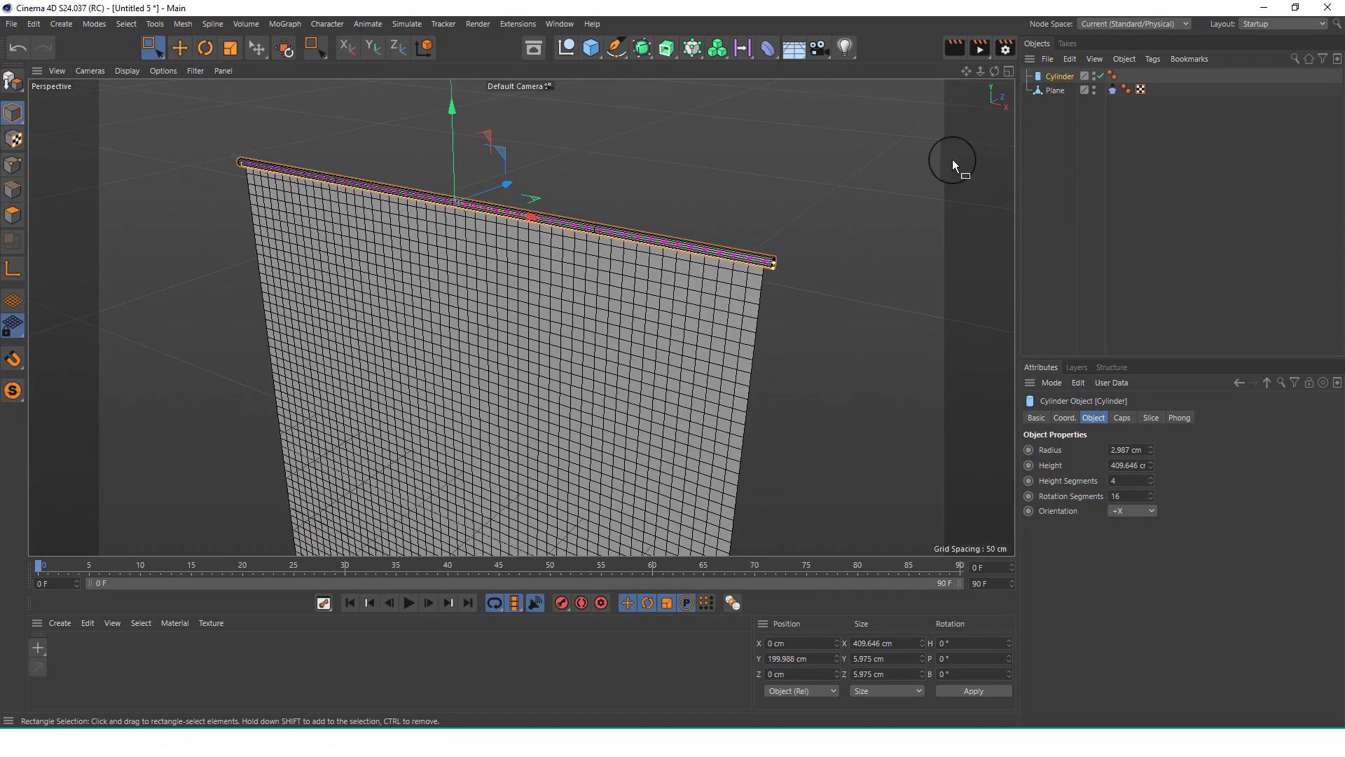
Select the plane and, in point mode, select its top row of points in the front view.
left_click(1058, 90)
left_click_drag(489, 267, 525, 258, "alt")
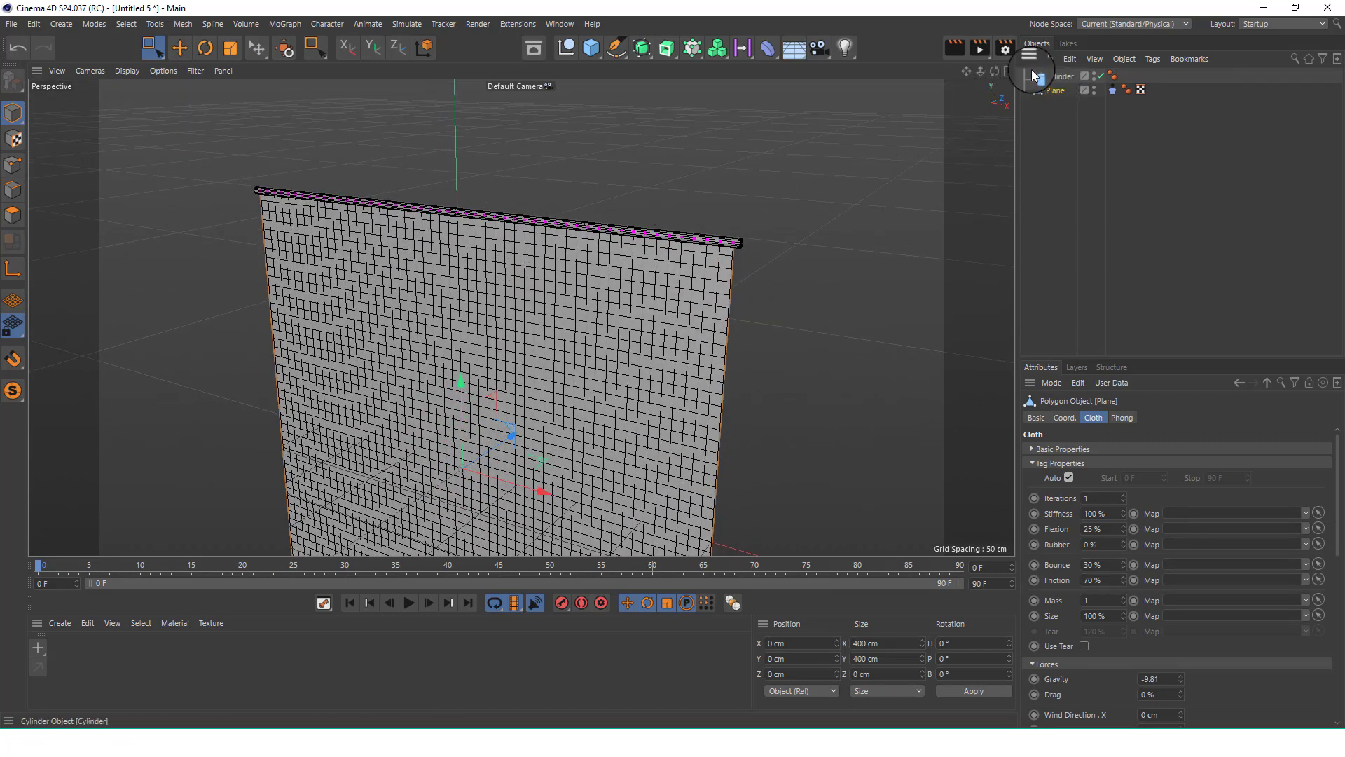
left_click(1008, 72)
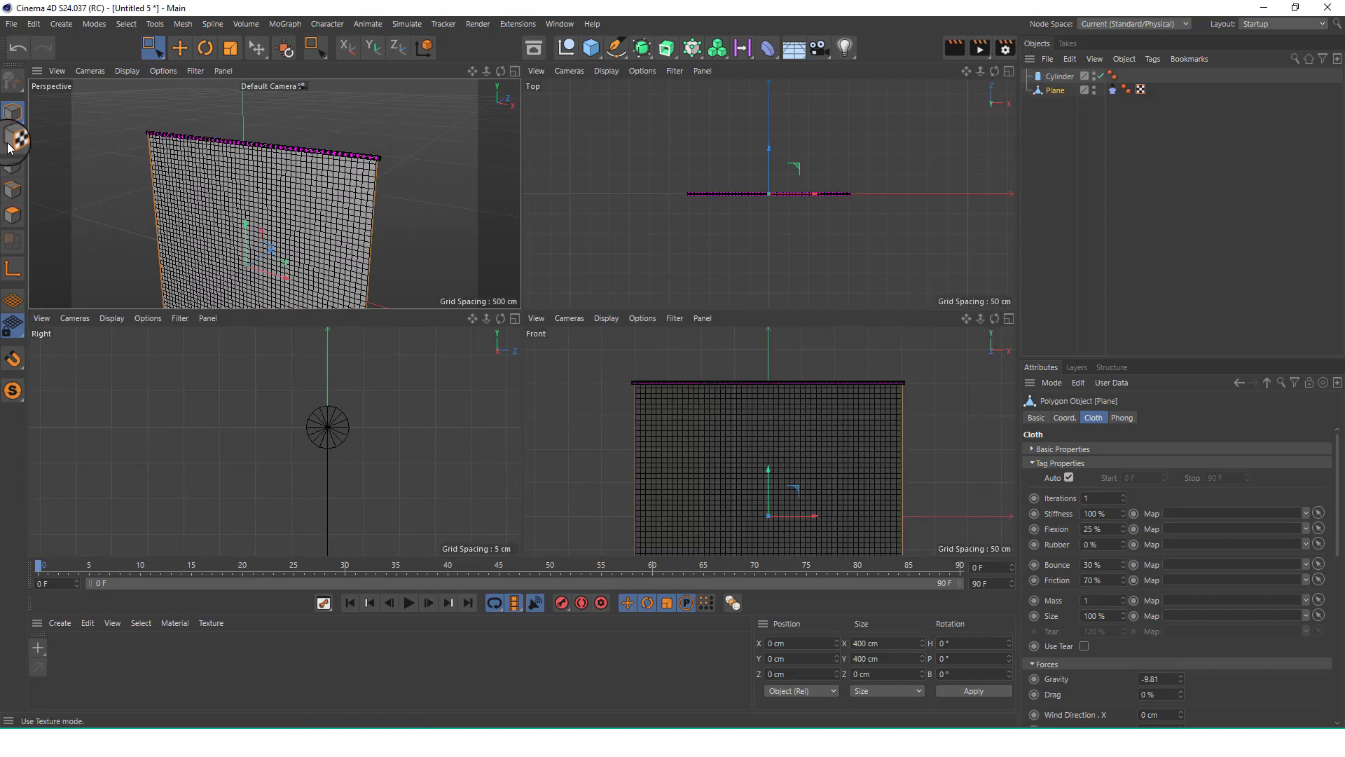
left_click(13, 165)
left_click_drag(617, 361, 901, 390)
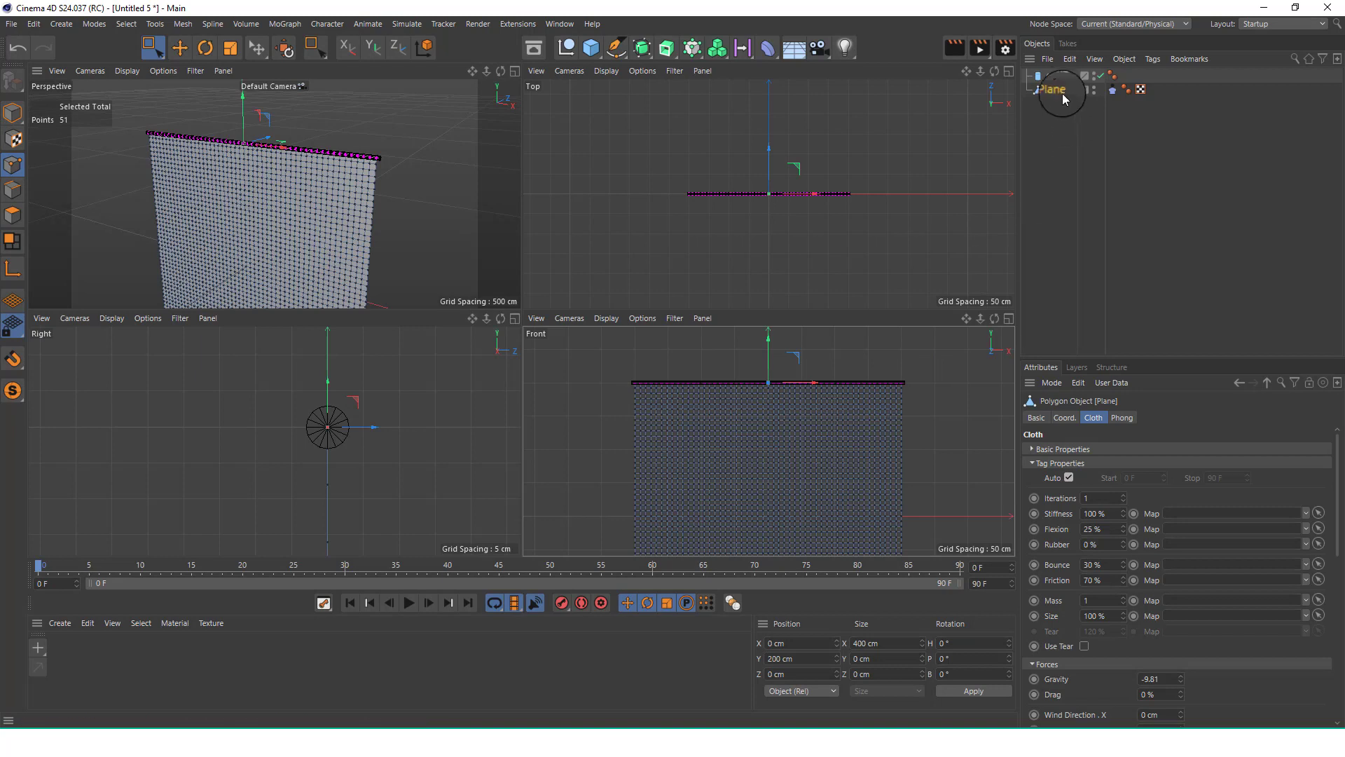
Add a Cloth Belt tag to the plane, assign the cylinder as its Belt on object and set the selected points.
left_click(1153, 60)
mouse_move(1194, 235)
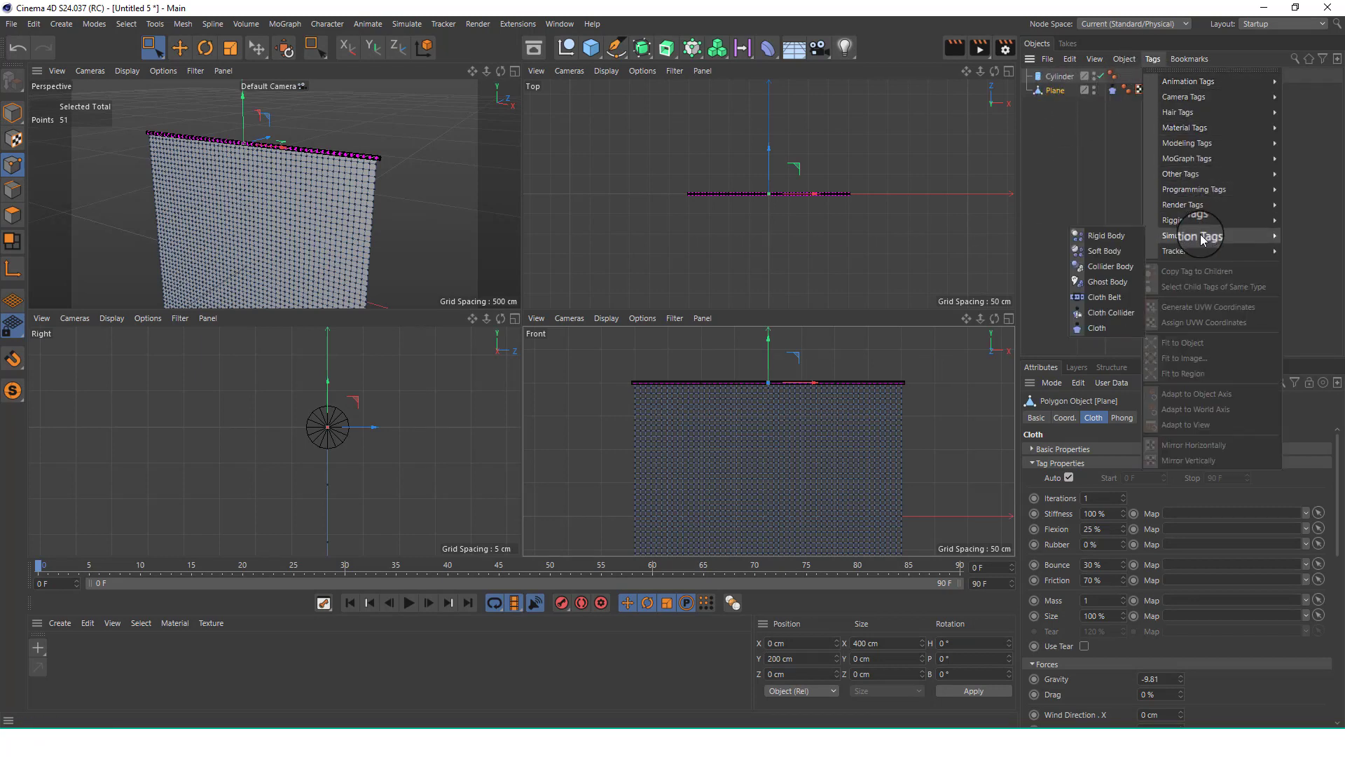
left_click(1110, 299)
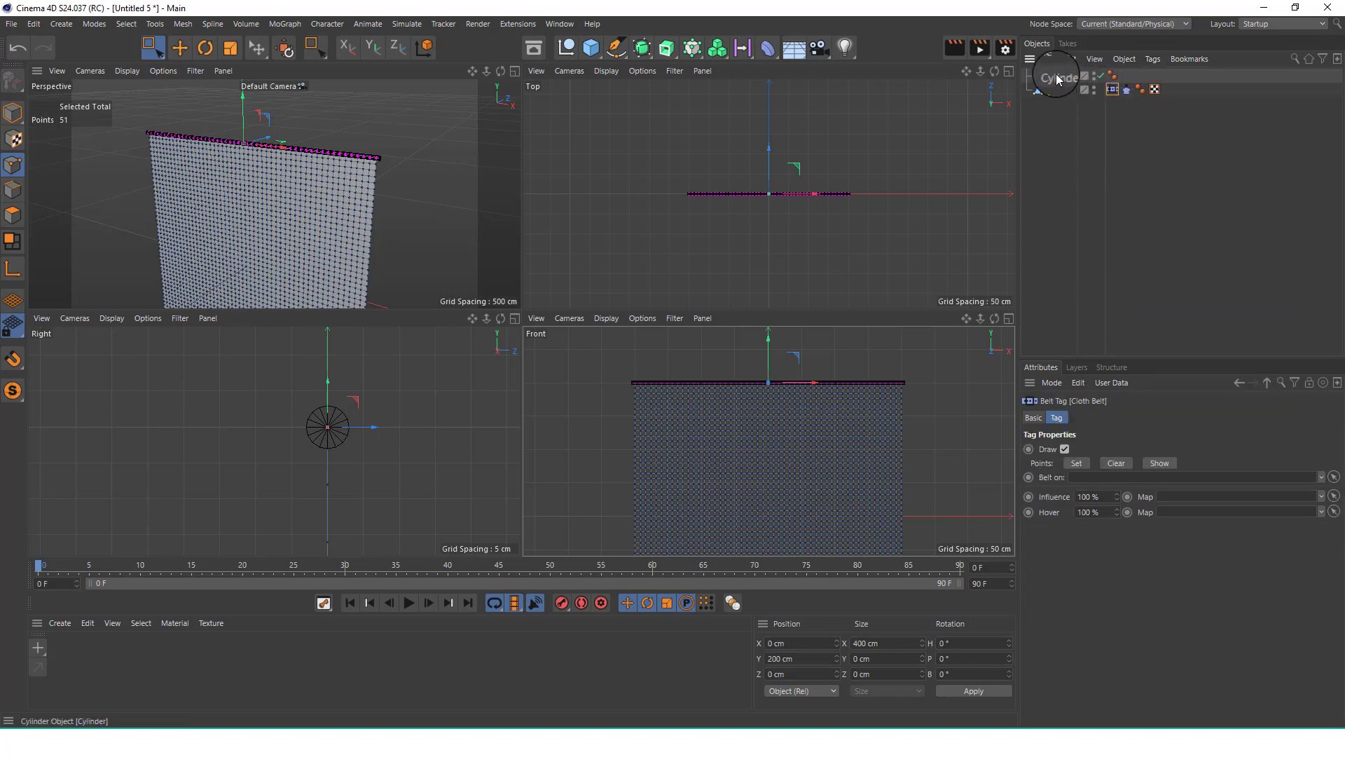
left_click_drag(1057, 79, 1088, 480)
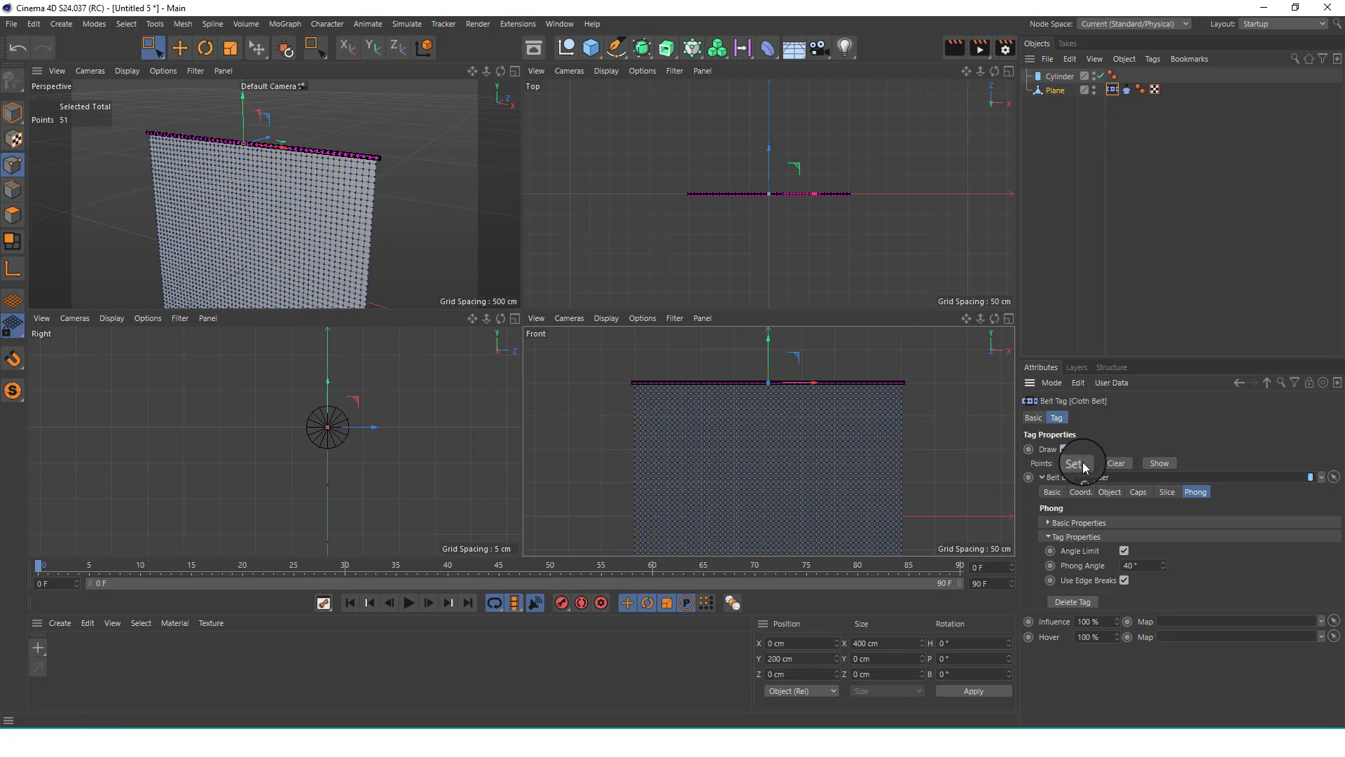
Return to model mode with Live Selection and play the cloth simulation in the enlarged perspective view.
left_click(13, 112)
left_click(148, 46)
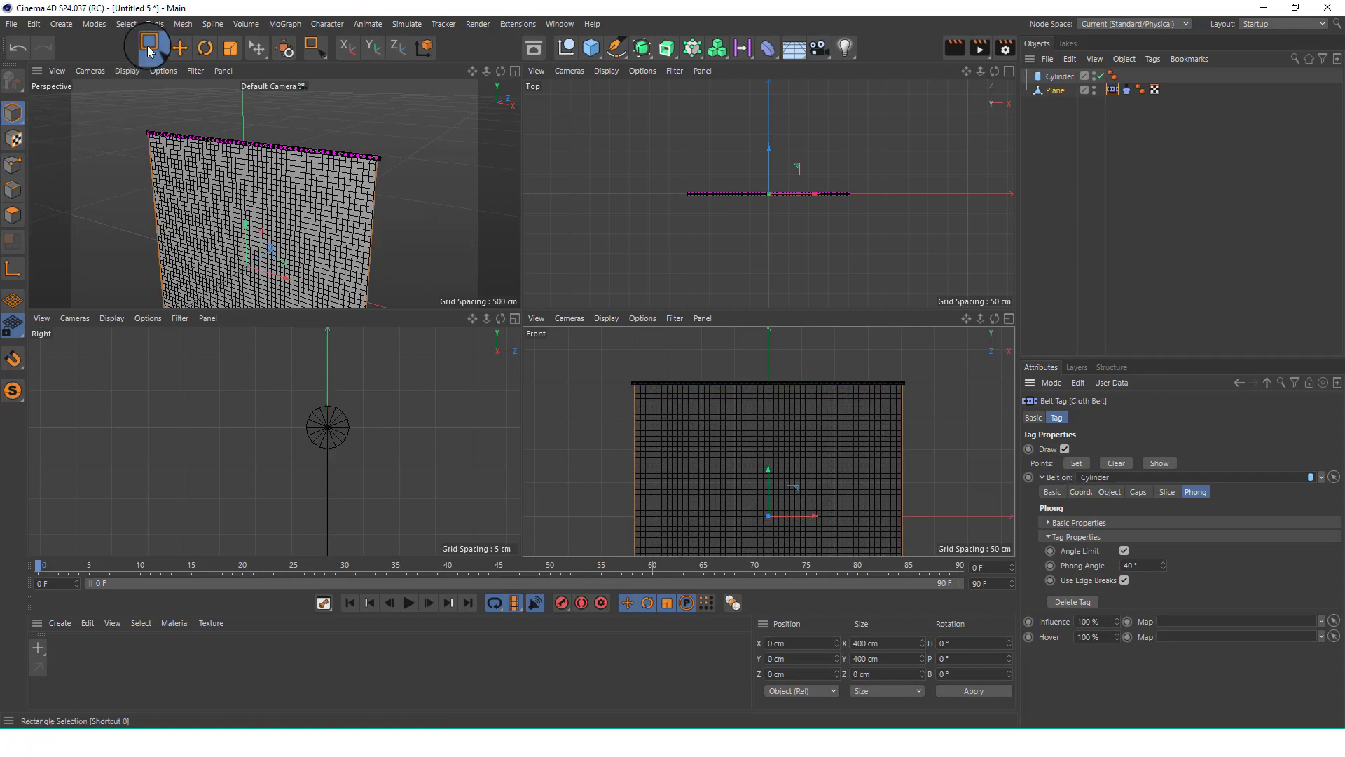
left_click_drag(148, 45, 210, 62)
middle_click(468, 106)
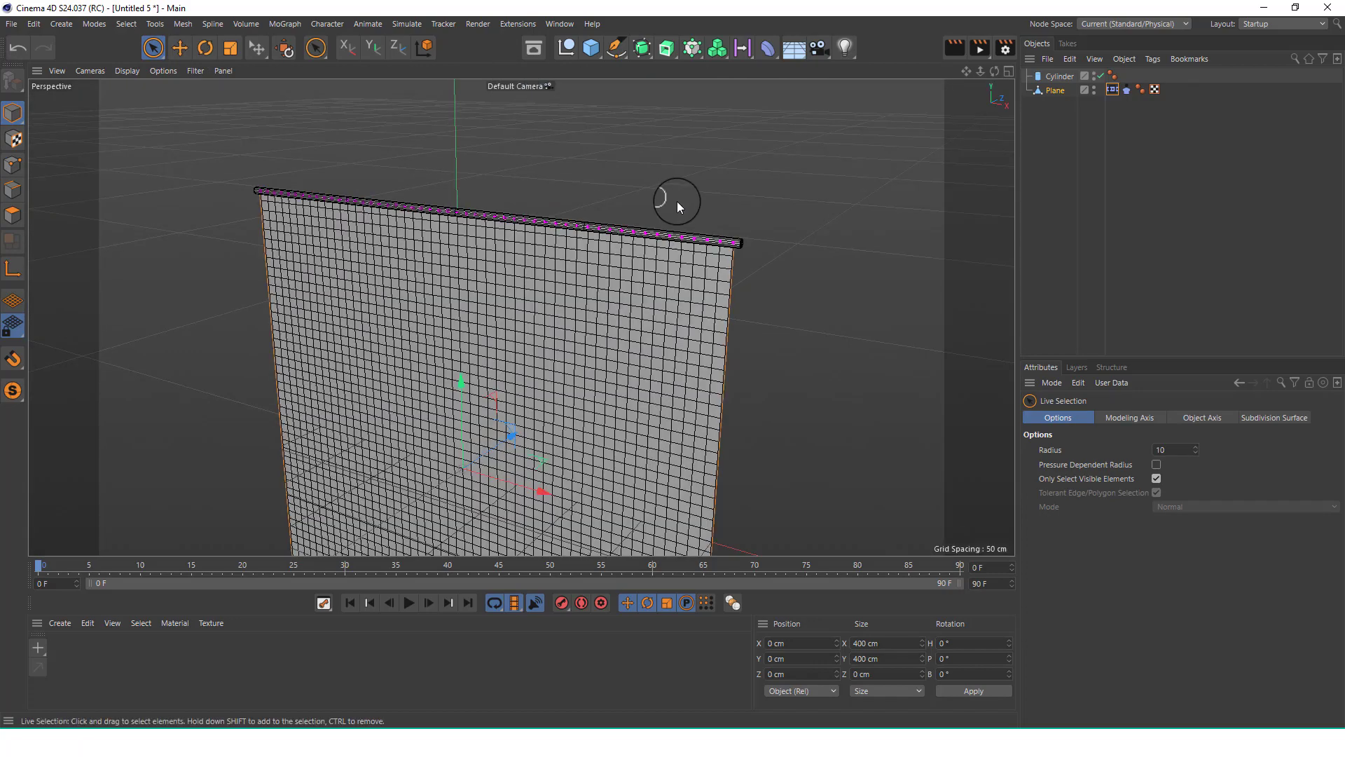
scroll(575, 335, "down", 5)
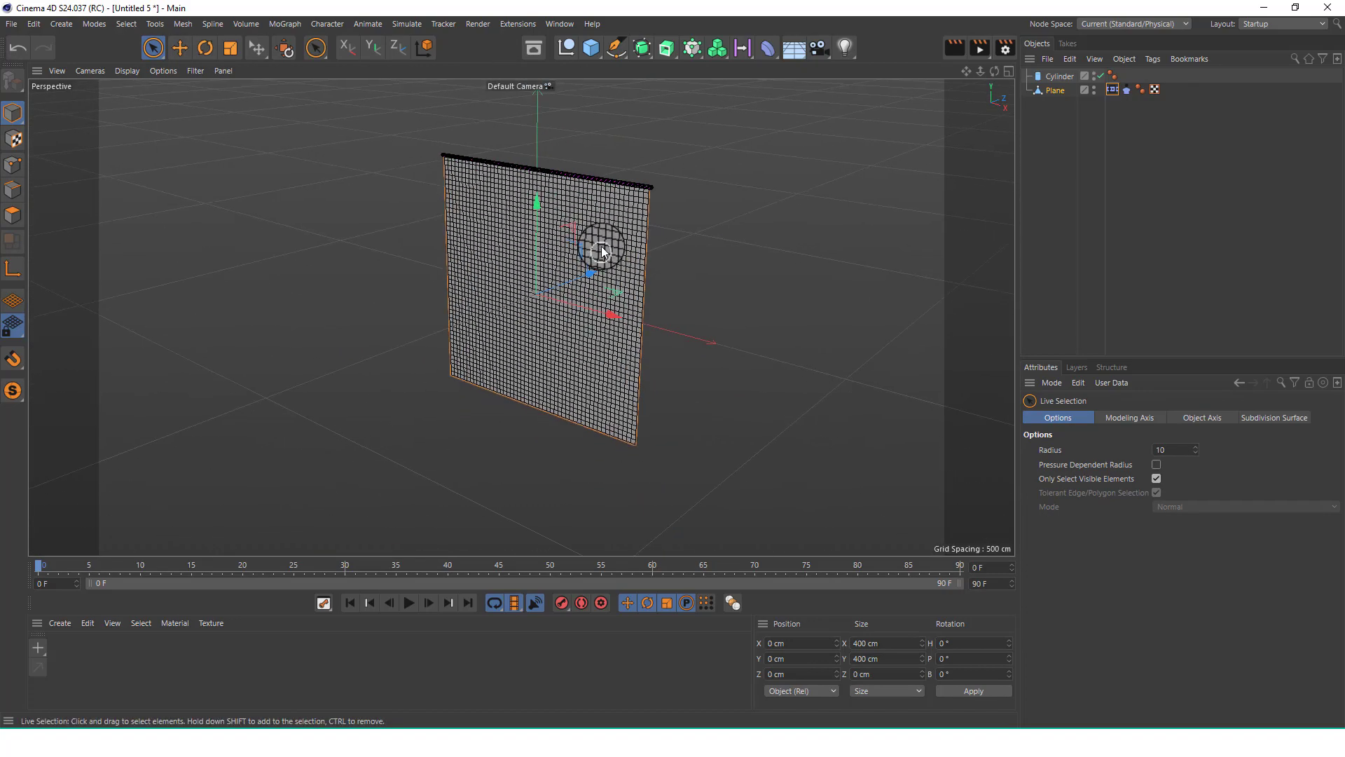
left_click(410, 606)
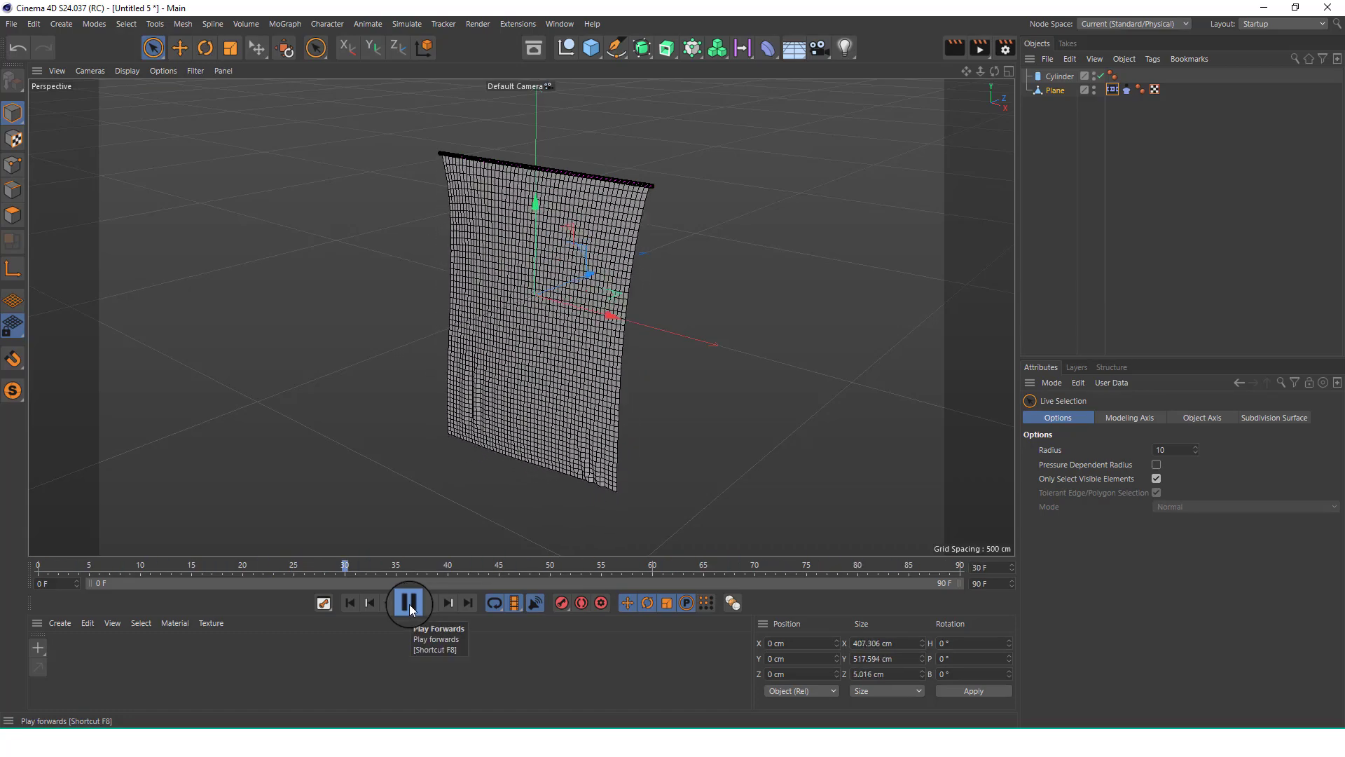
Extend the animation's end to 390 frames.
left_click(972, 584)
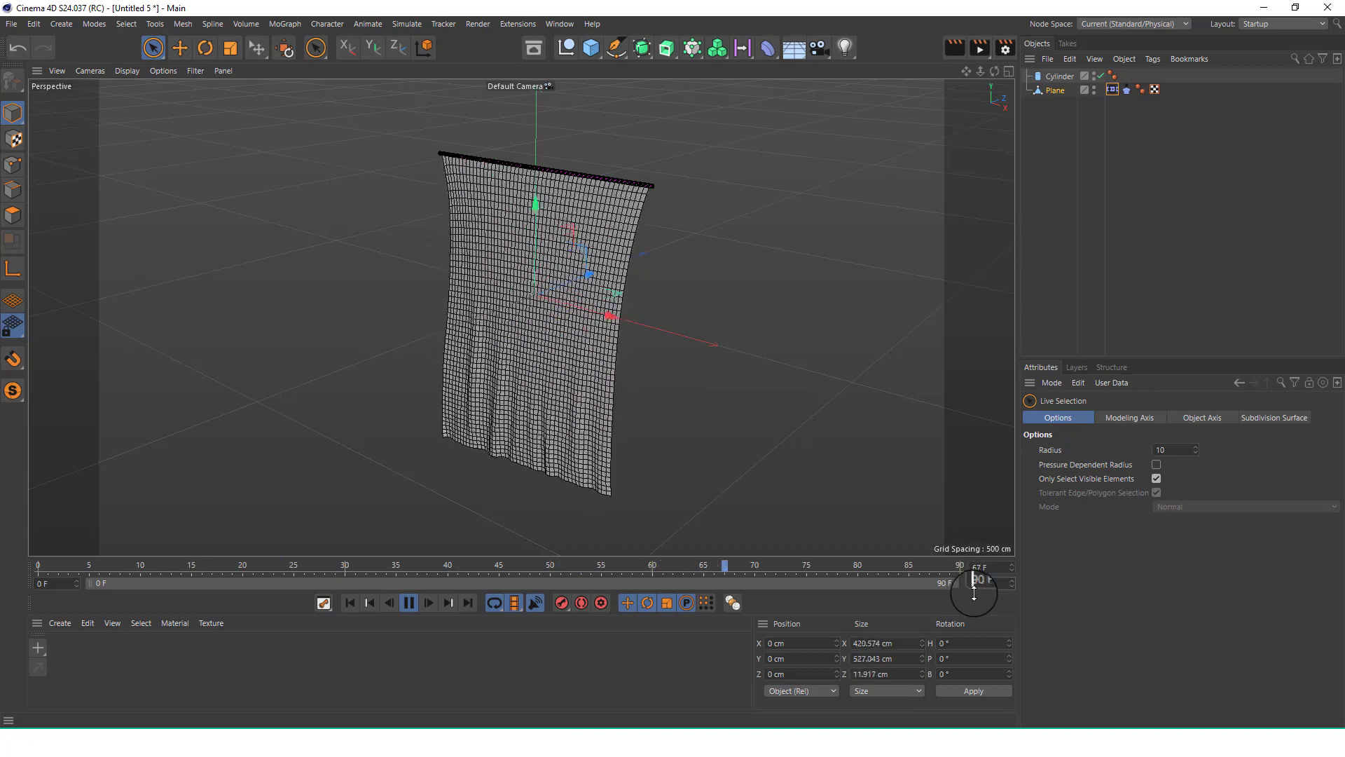
type("3")
left_click(1049, 606)
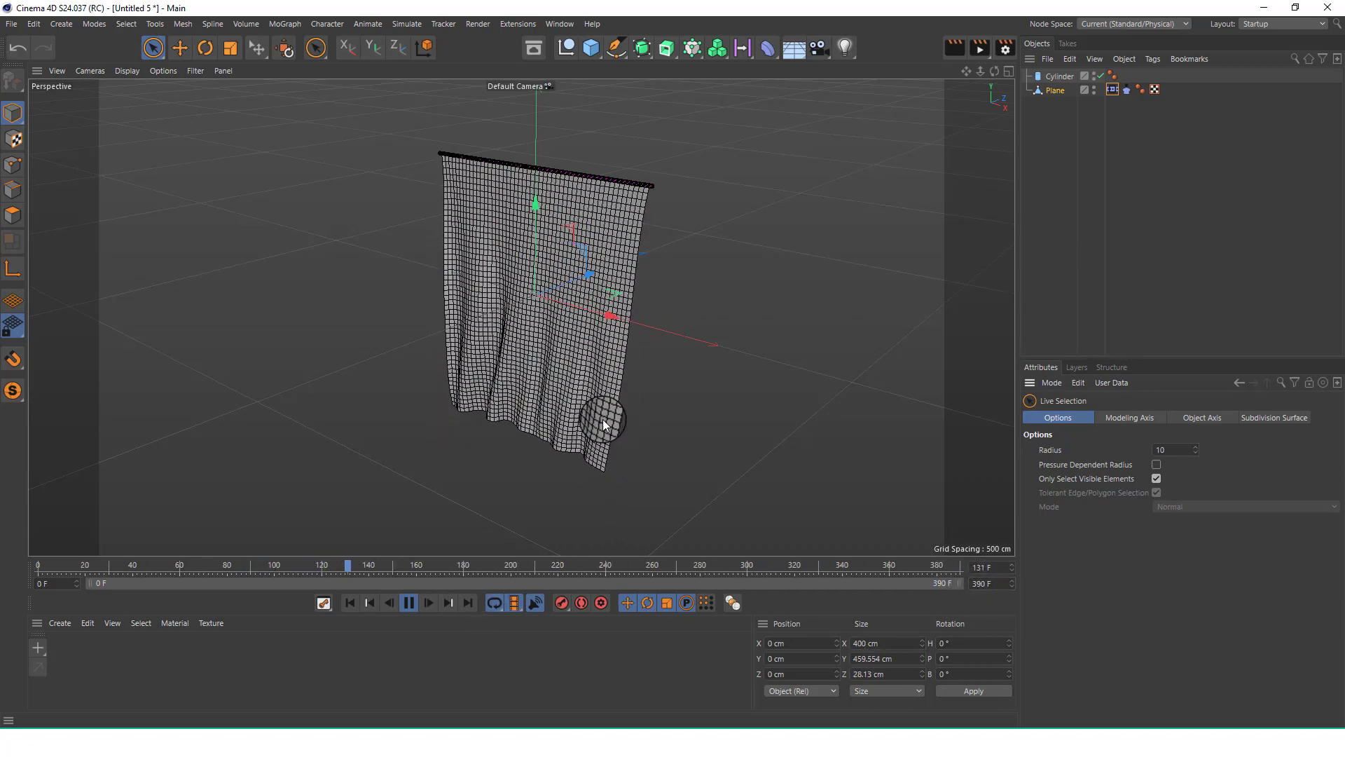
Watch the hanging cloth move over the extended timeline from an angled view, and stop the playback.
scroll(567, 335, "up", 3)
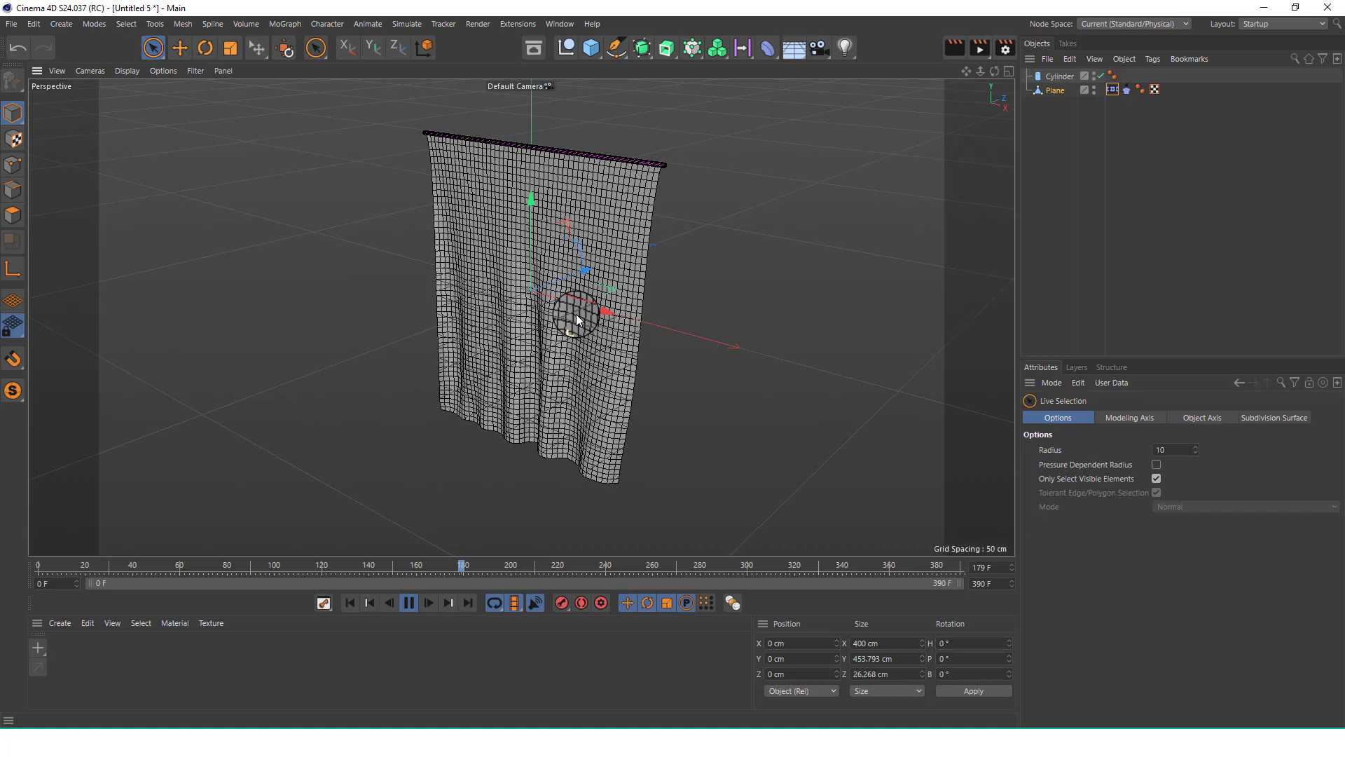
mouse_move(576, 314)
left_mouse_down("alt")
mouse_move(544, 318)
mouse_move(586, 277)
mouse_move(577, 309)
left_mouse_up("alt")
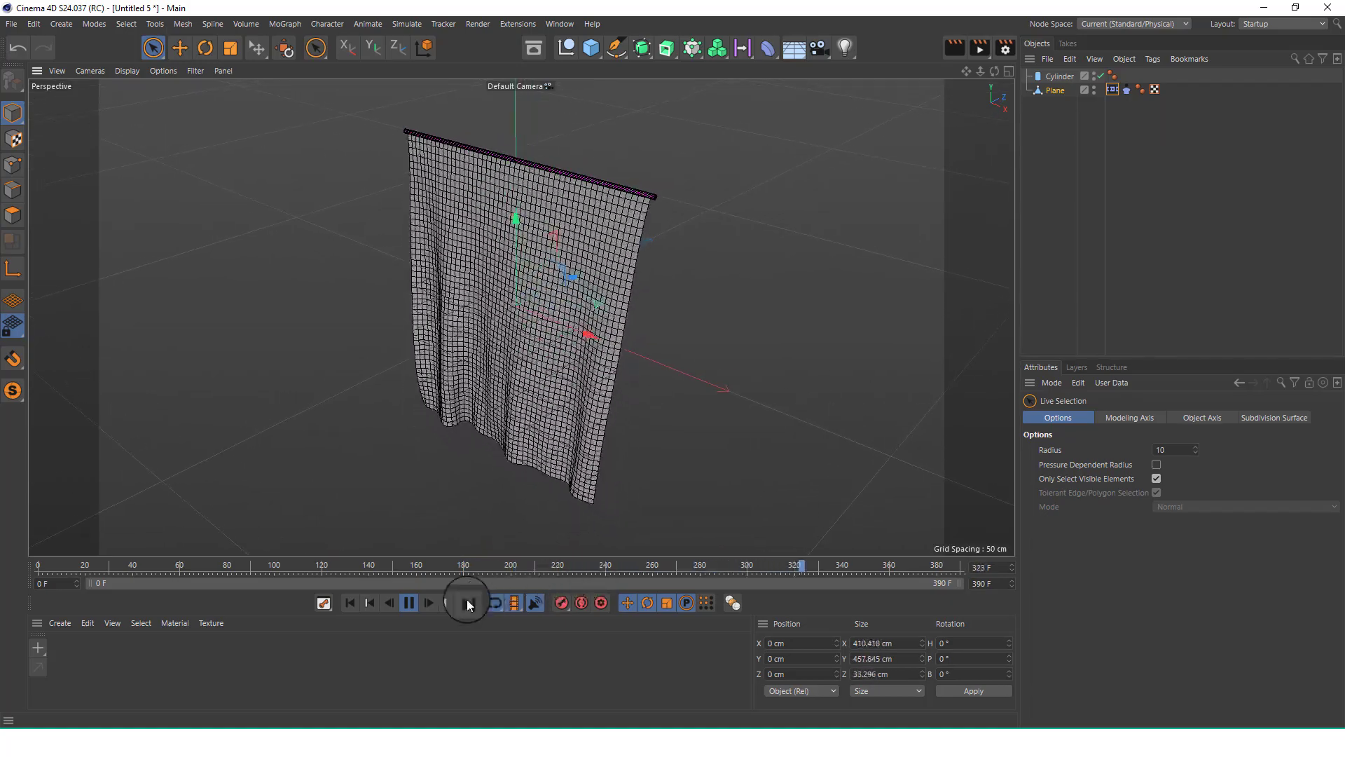
scroll(540, 322, "down", 3)
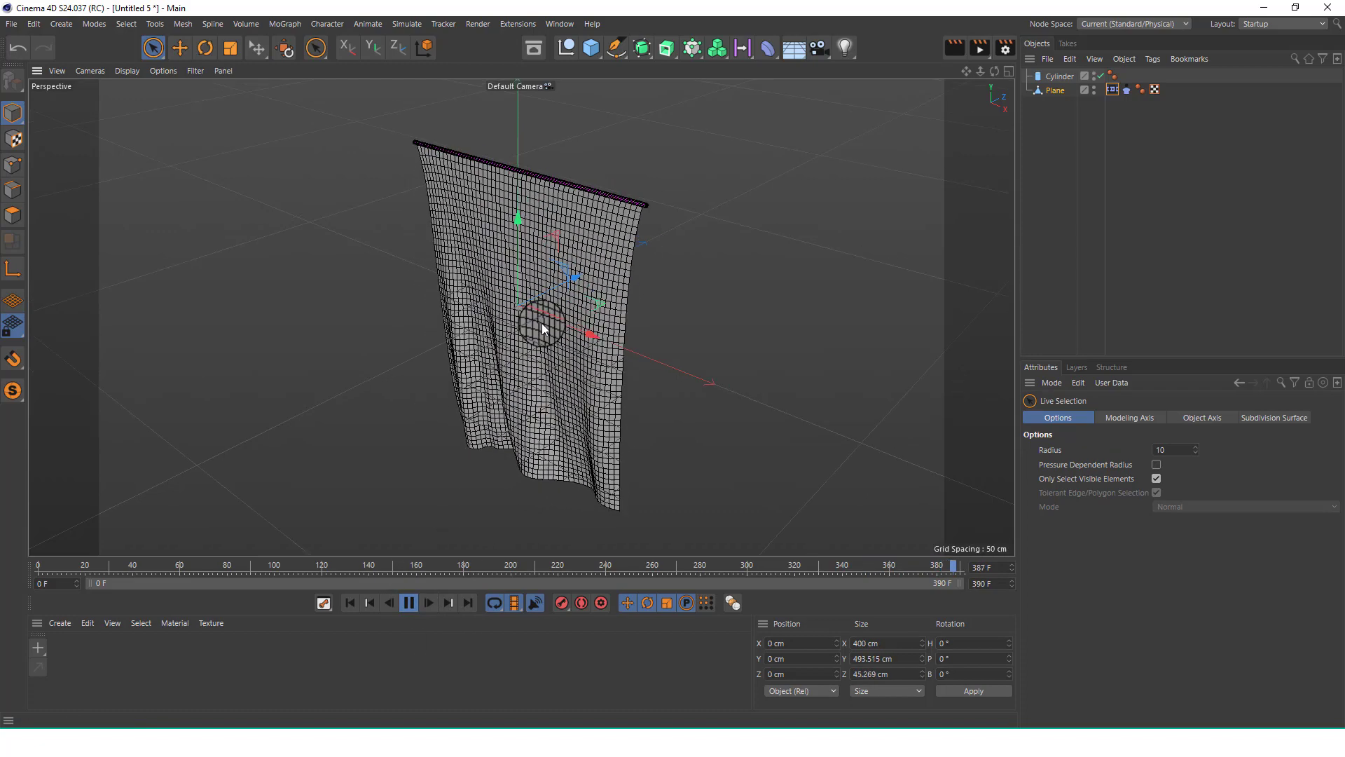
left_click(408, 603)
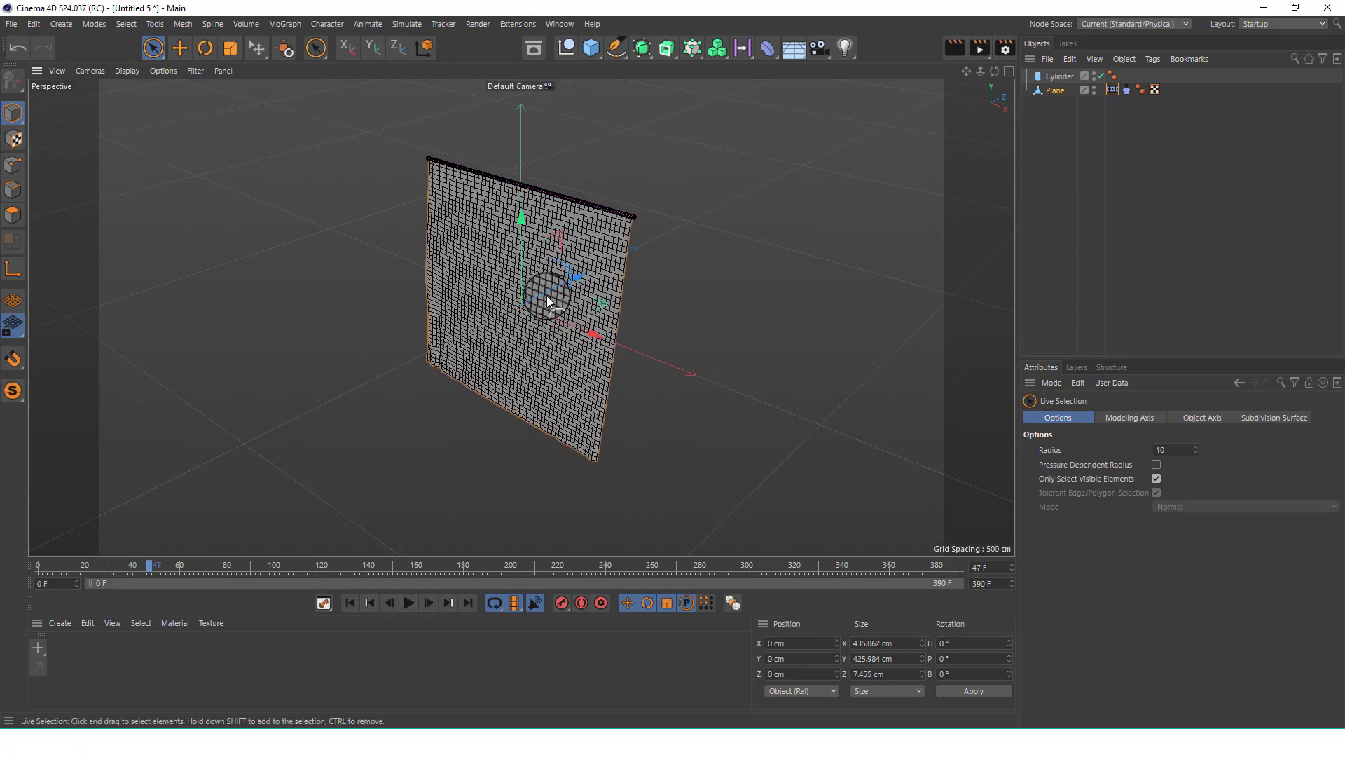
Set the Gravity of the plane's Cloth tag to -3.51.
scroll(540, 275, "up", 3)
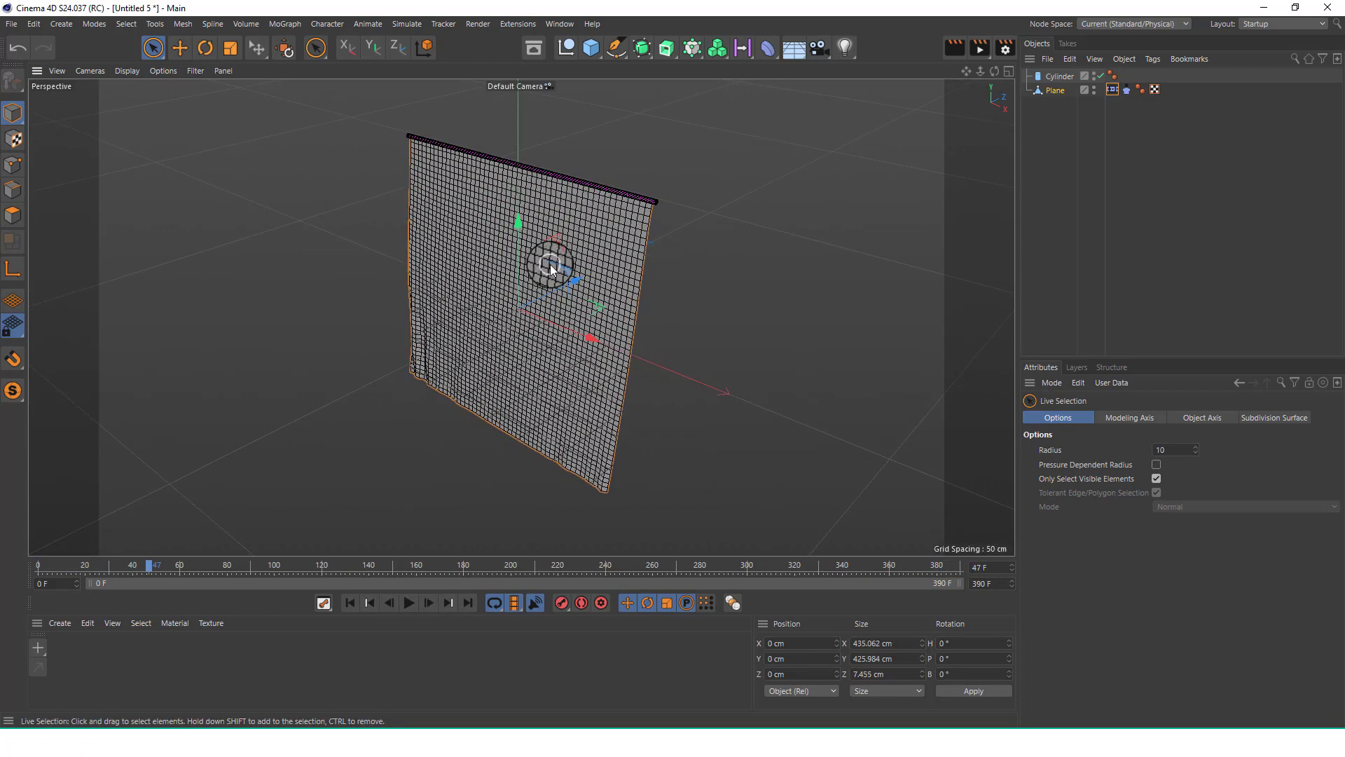
left_click(1128, 90)
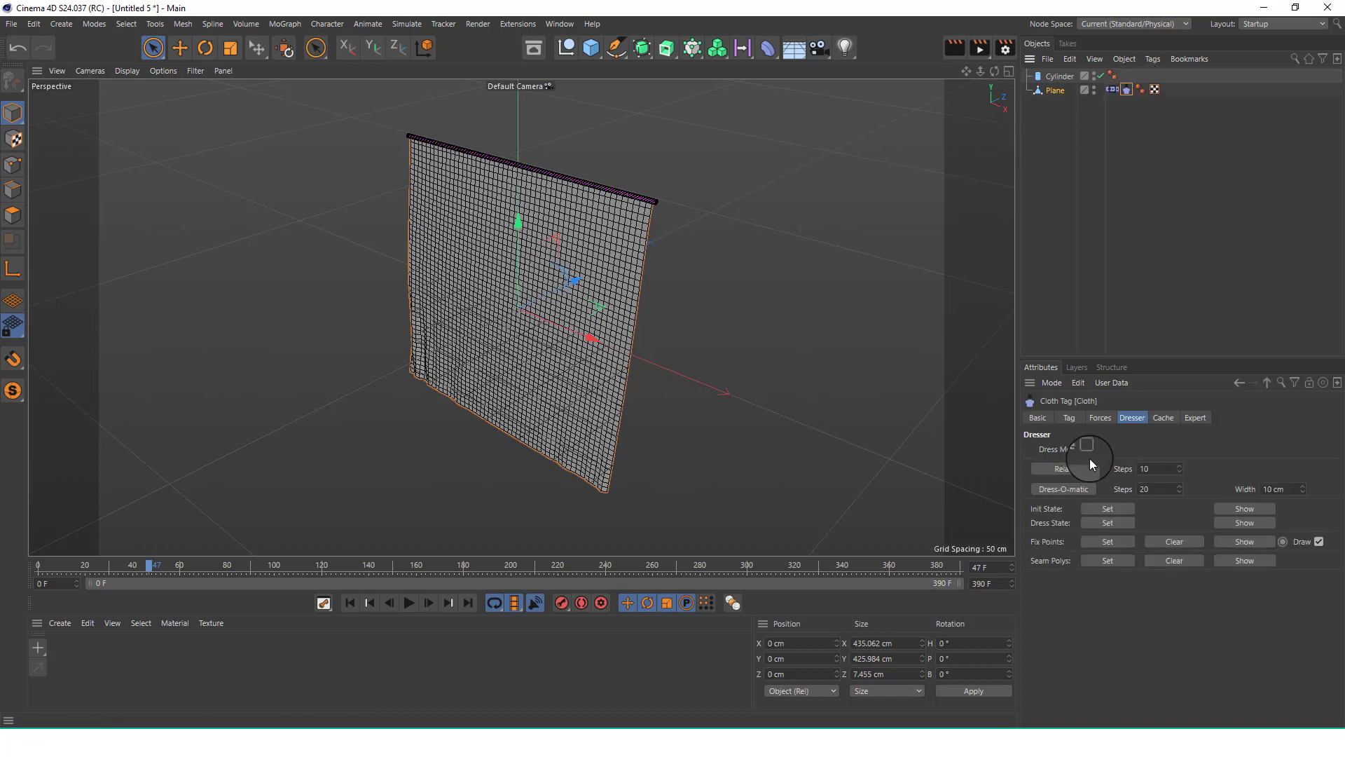
left_click(1104, 415)
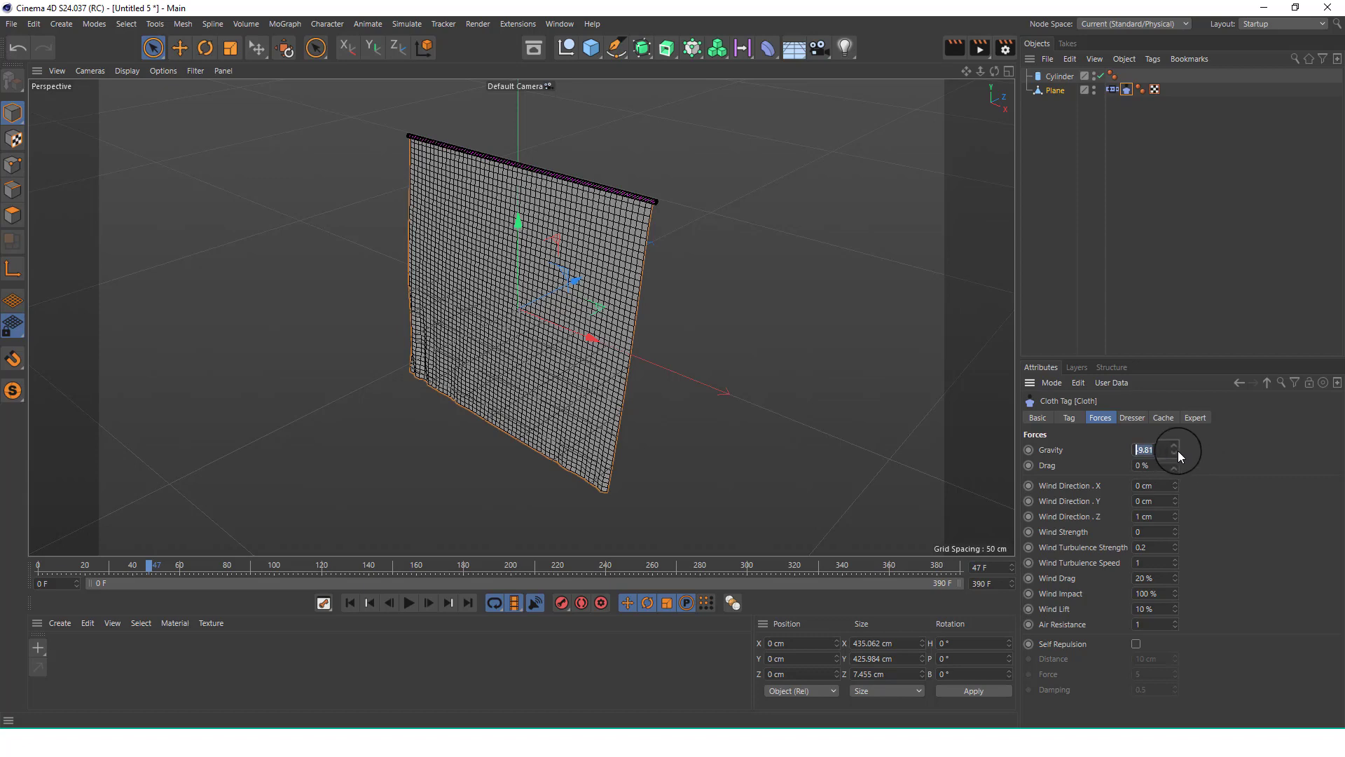
left_click_drag(1175, 451, 1175, 442)
Play the cloth simulation from the first frame with the reduced gravity, stop it and return to the start.
left_click(345, 603)
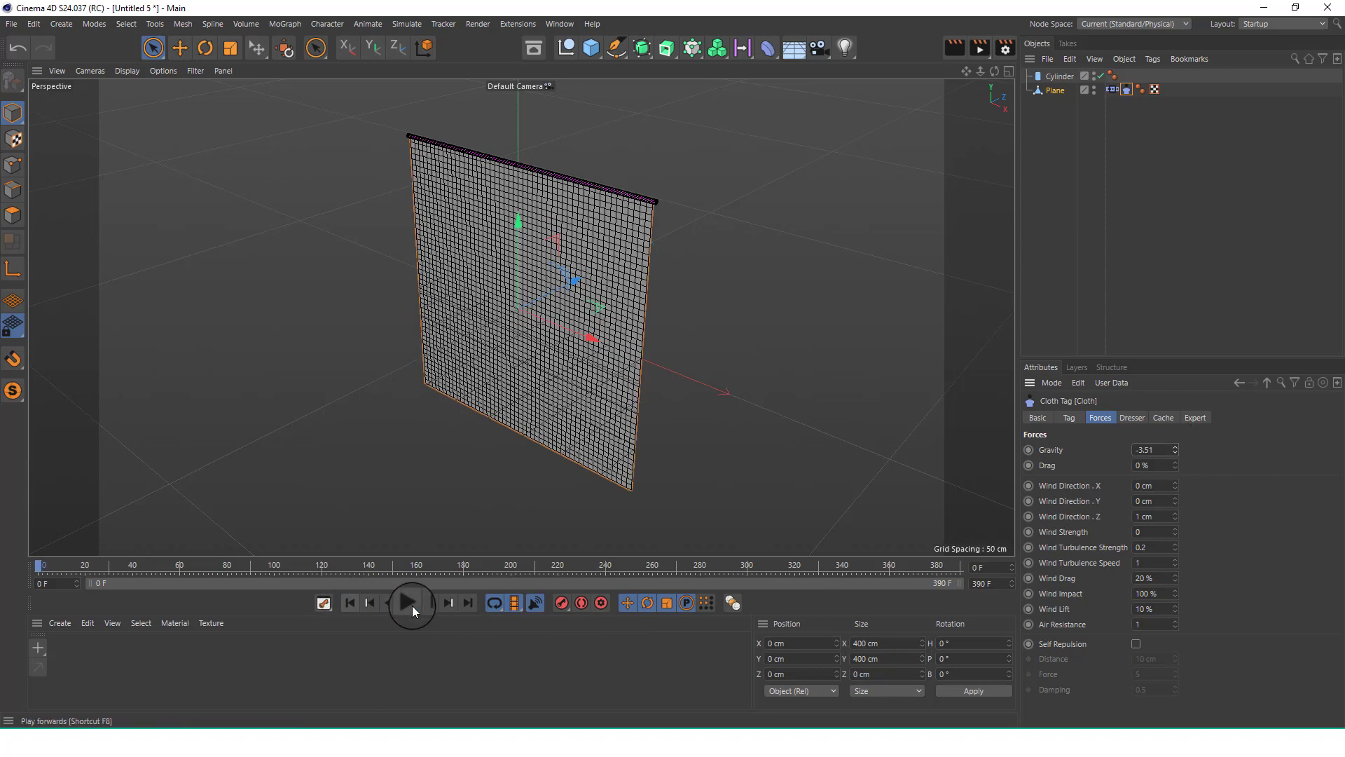
left_click(411, 605)
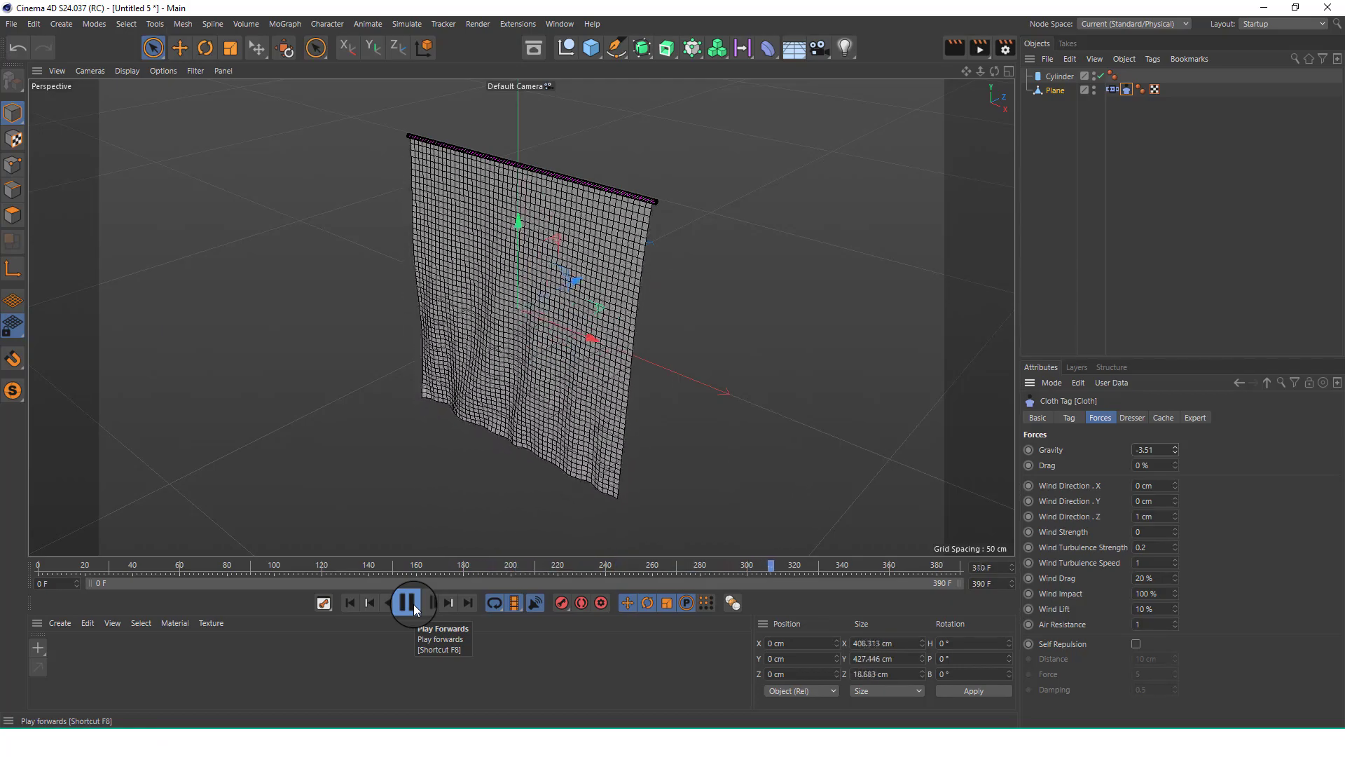
left_click(414, 604)
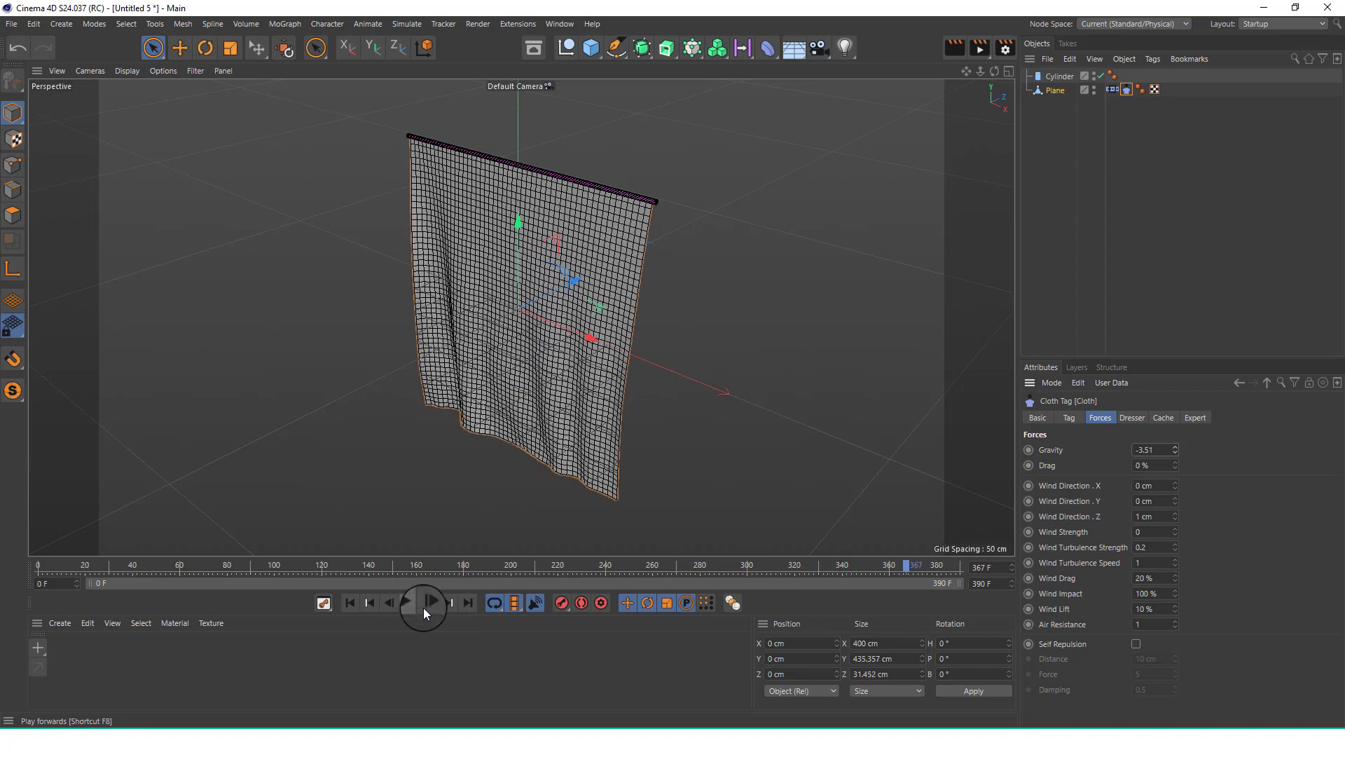
scroll(493, 344, "down", 3)
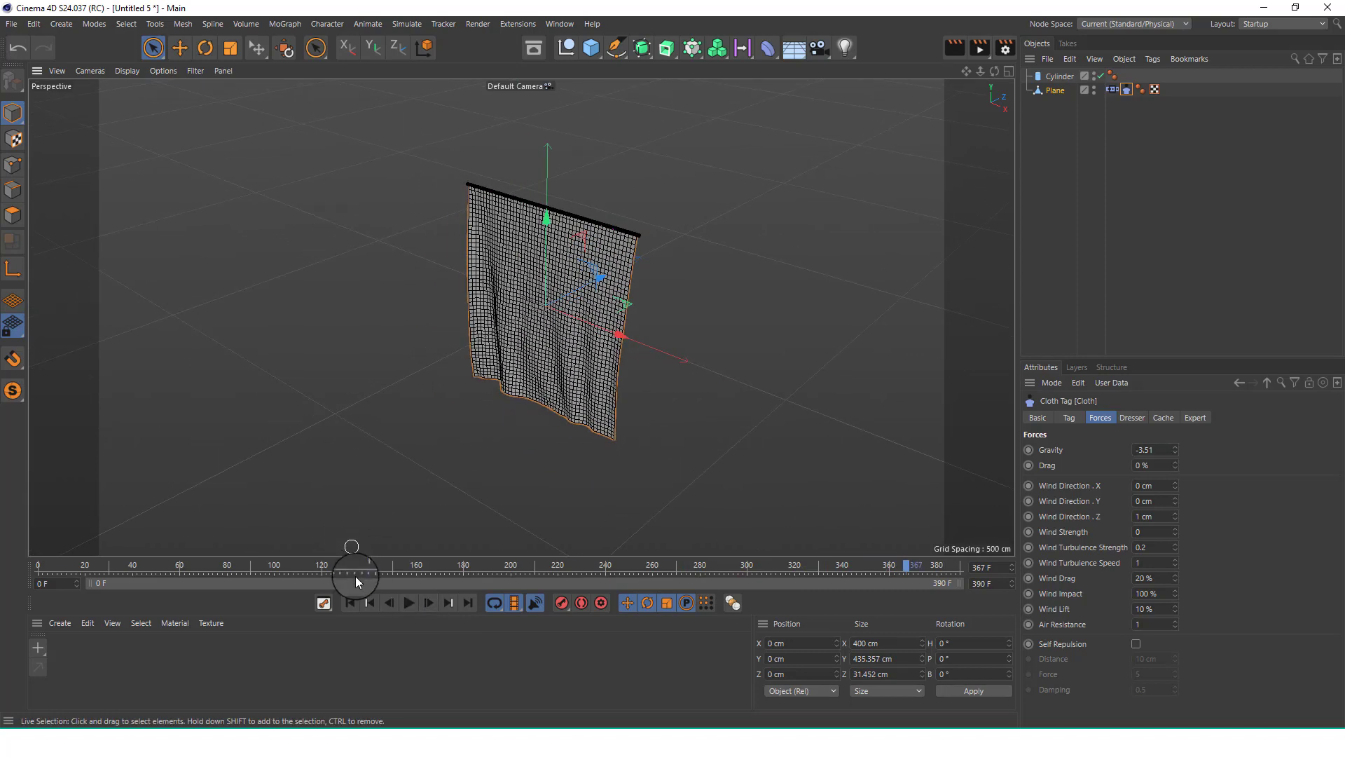
left_click(349, 603)
Add a cube enclosing the hanging plane and size it to about 425 × 445 × 26 cm (X × Y × Z).
scroll(595, 259, "up", 3)
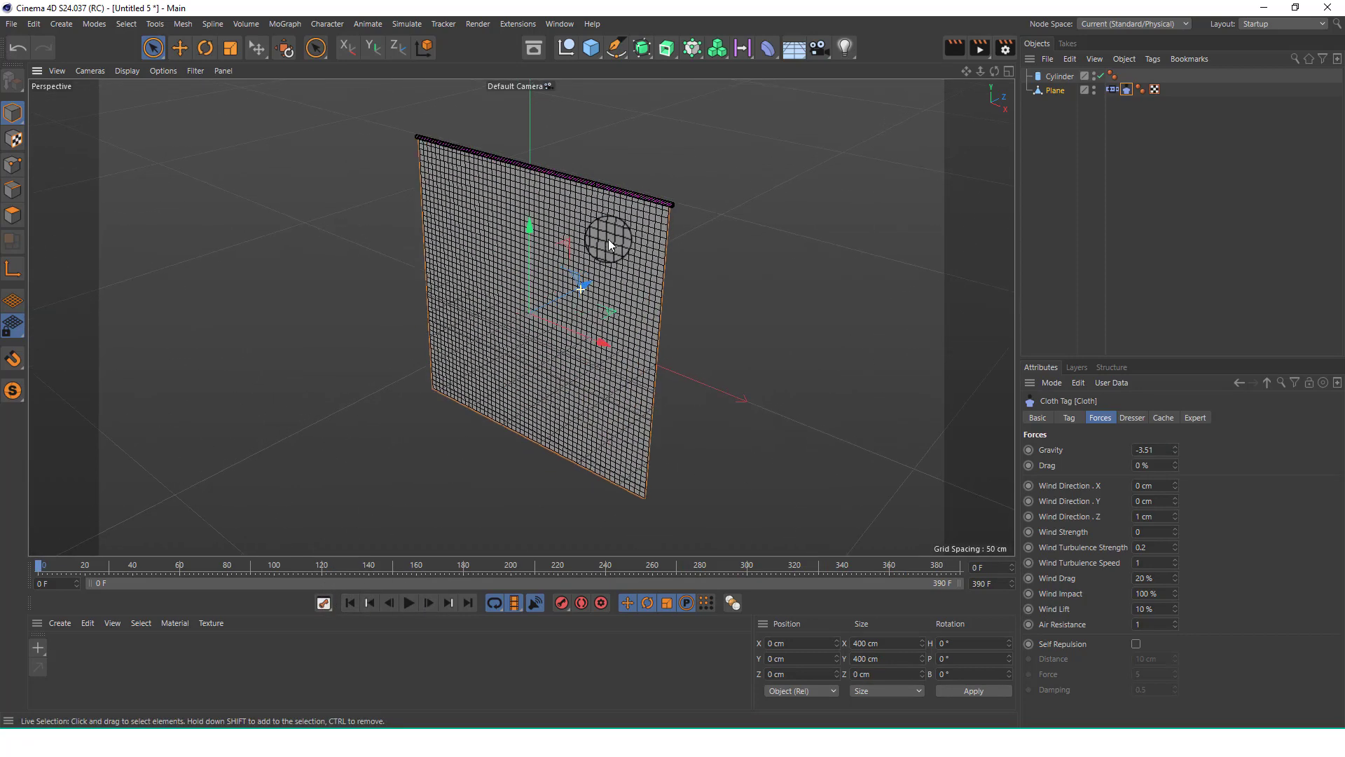
scroll(608, 237, "up", 1)
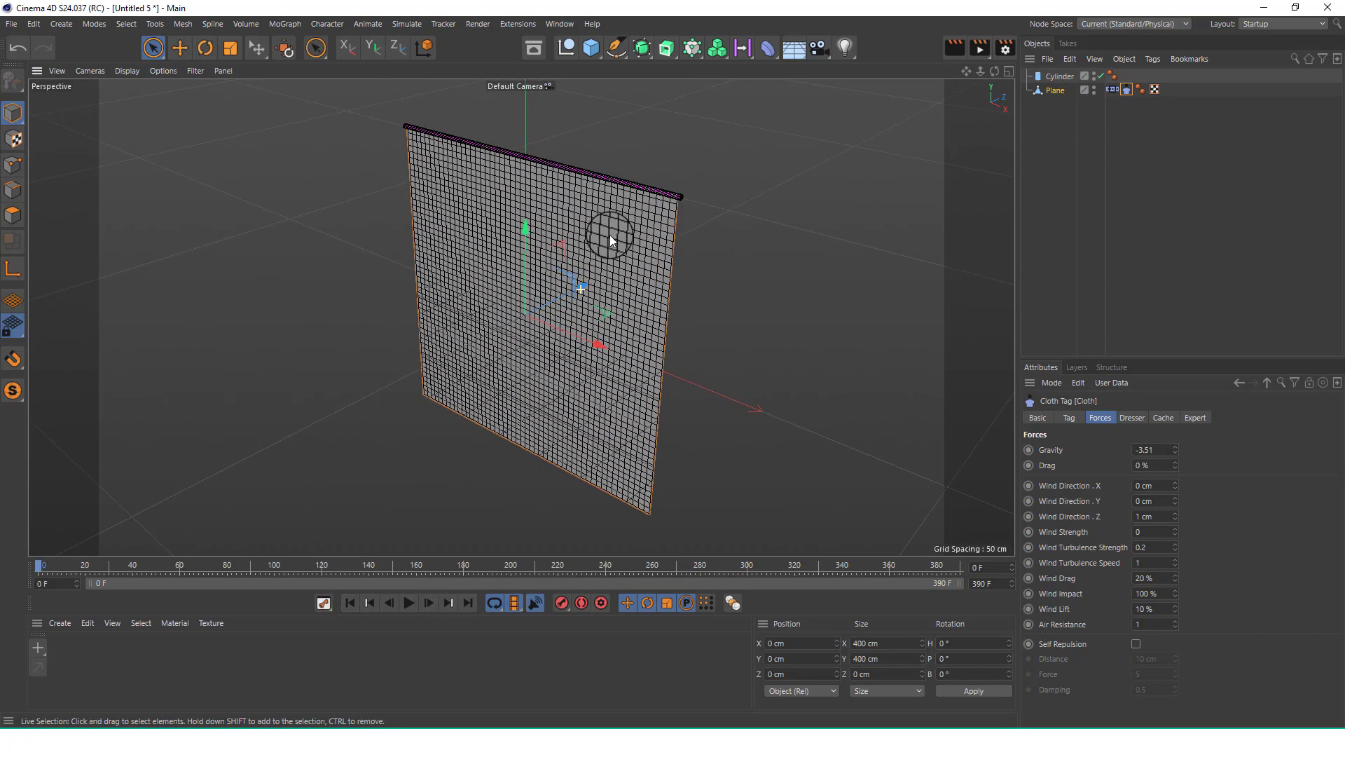
left_click(588, 45)
left_click(695, 64)
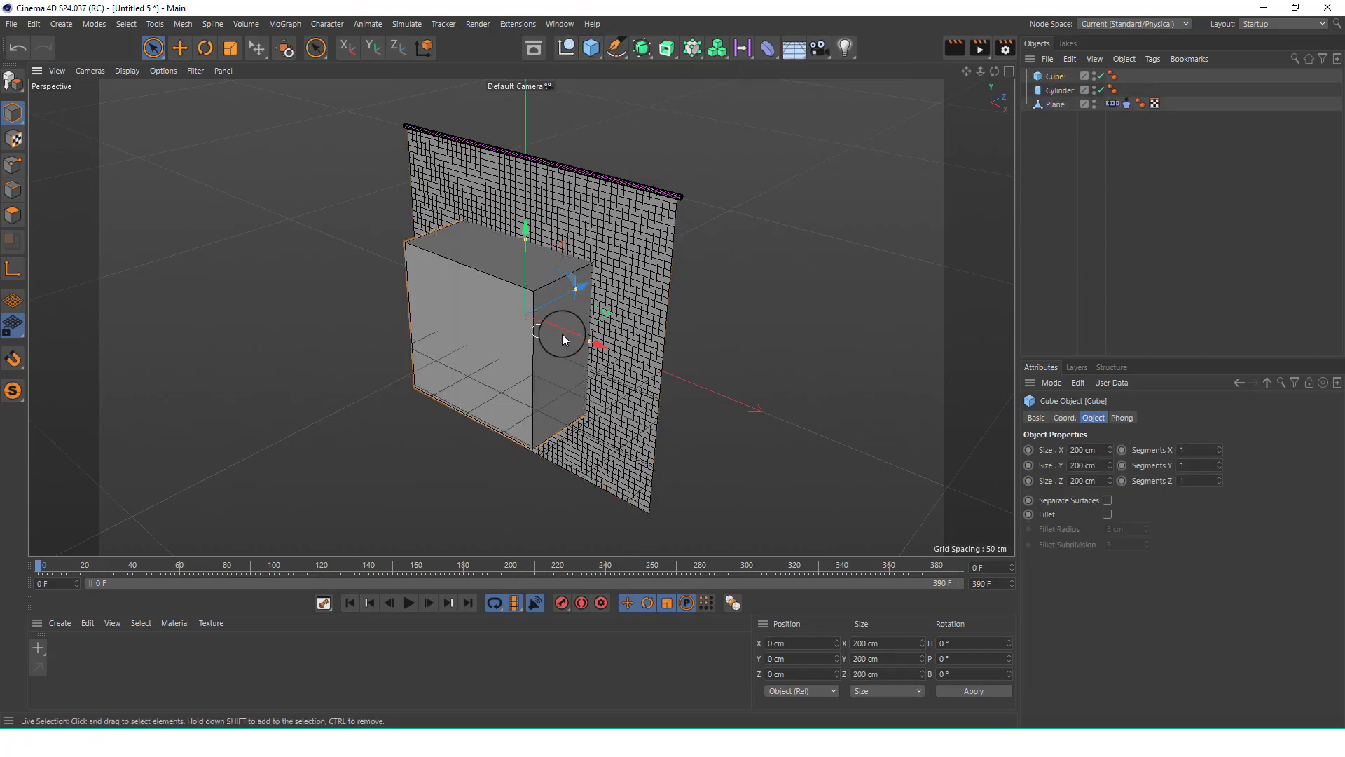
left_click_drag(590, 344, 675, 365)
left_click_drag(577, 287, 536, 318)
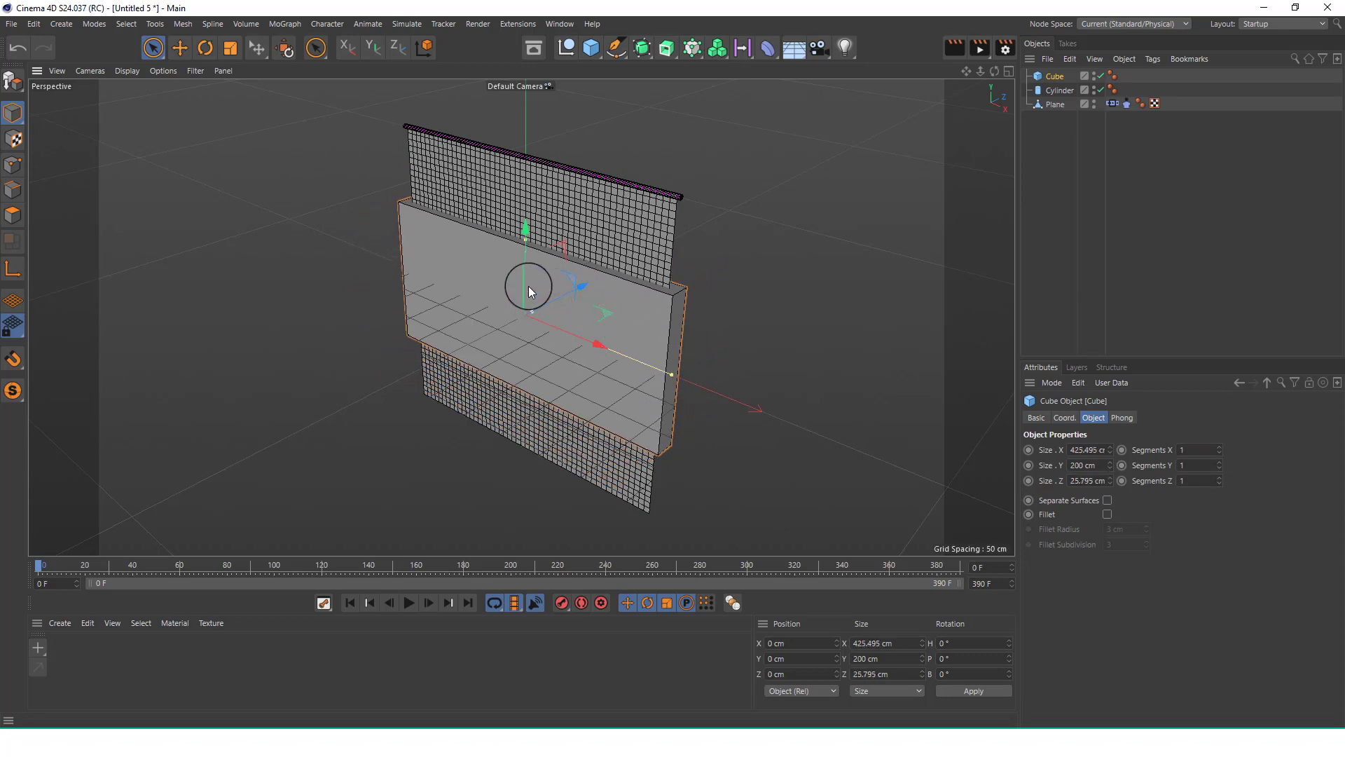
left_click_drag(527, 242, 557, 144)
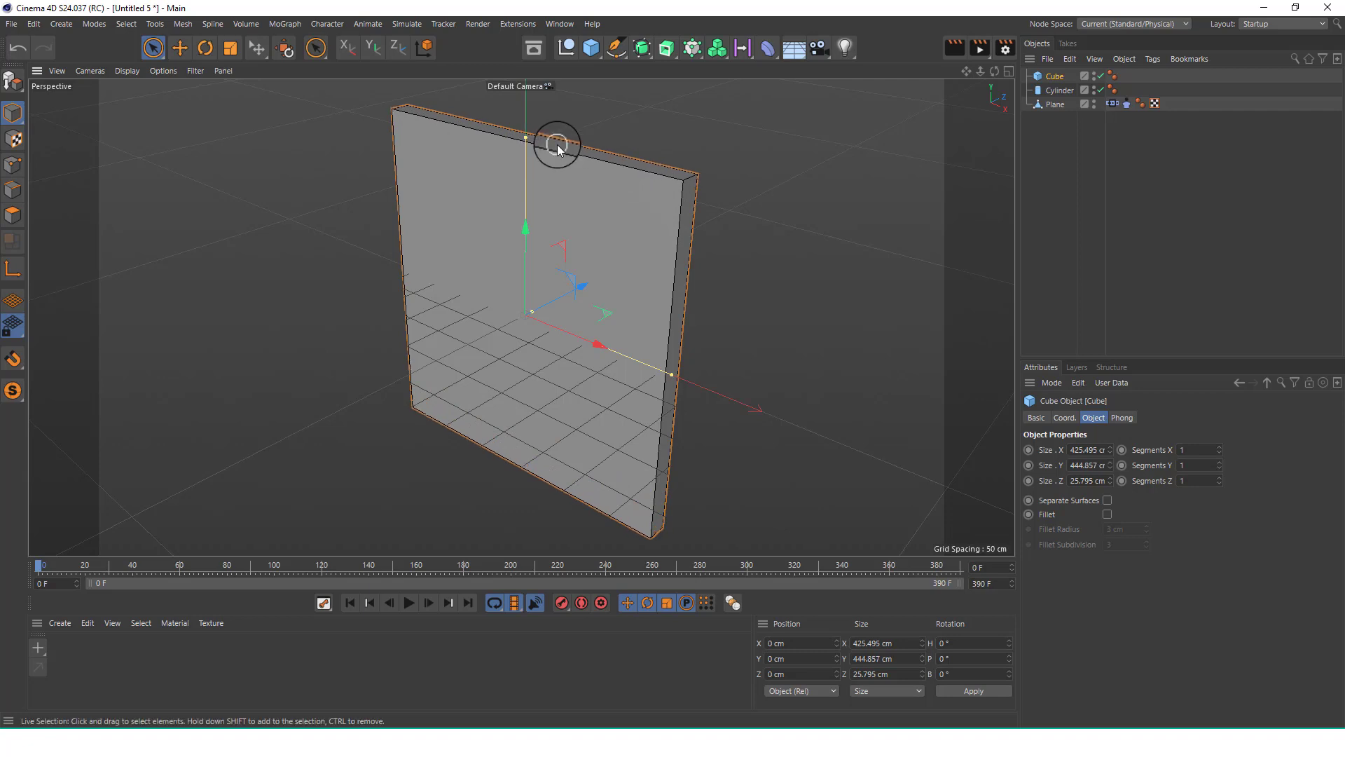
Duplicate the cube in place by copying and pasting it.
left_click(1069, 60)
left_click(1094, 132)
left_click(1066, 61)
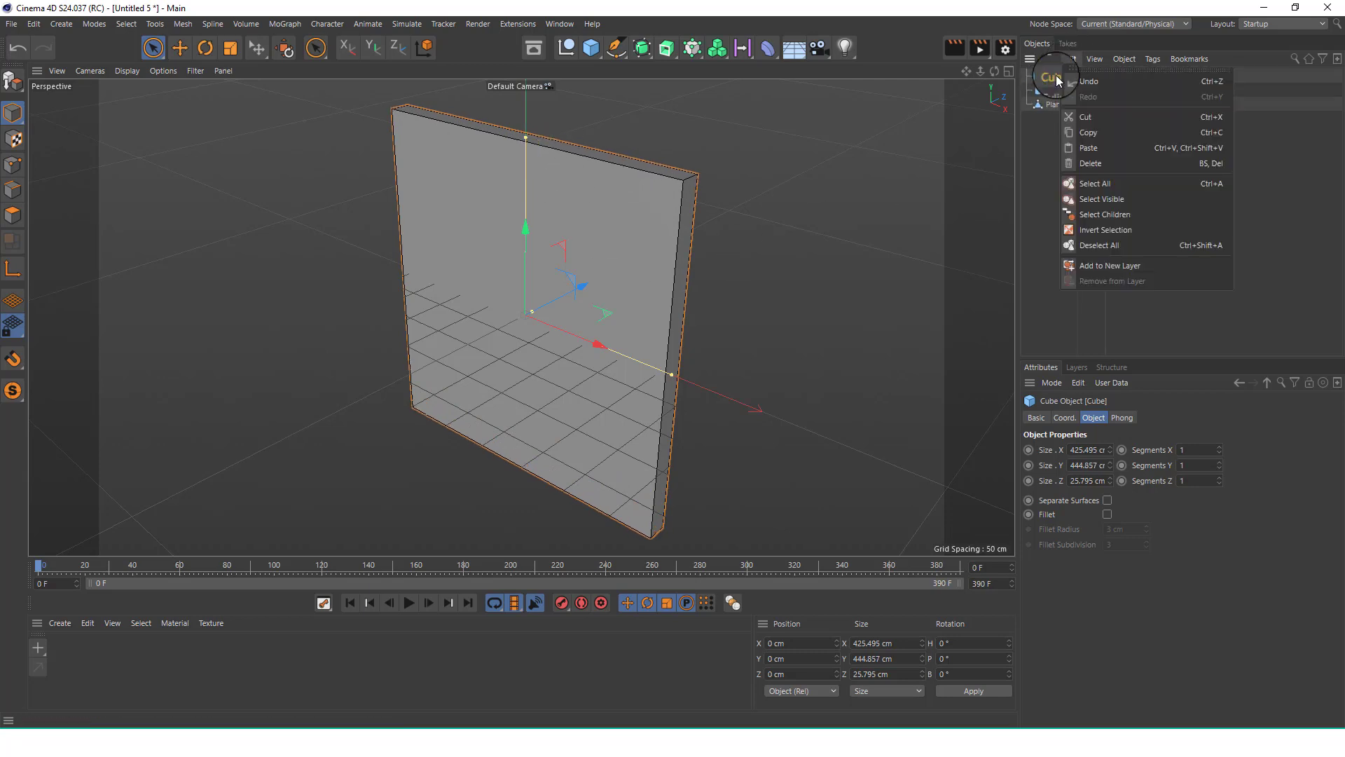
left_click(1108, 148)
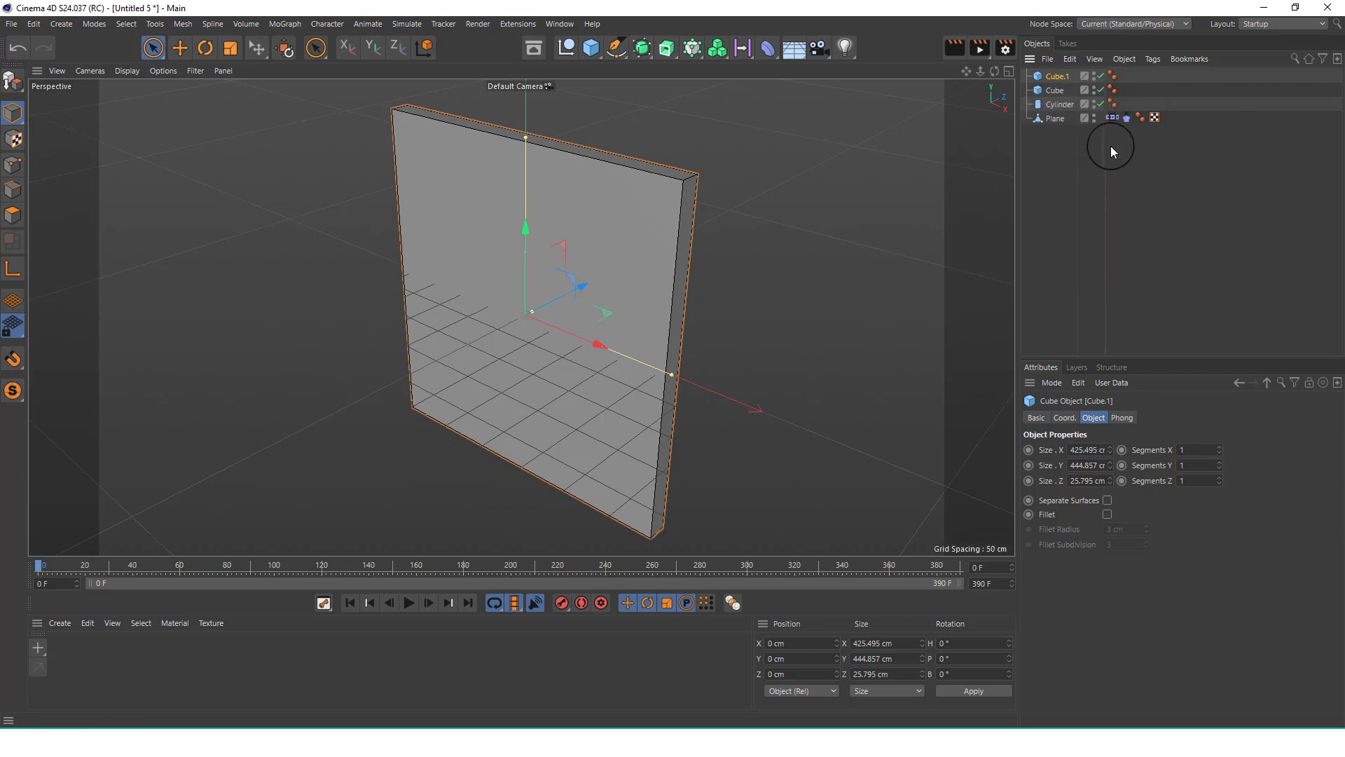
Resize the duplicate cube to about 401 cm in X, 430 cm in Y and 44 cm in Z.
left_click_drag(671, 379, 662, 375)
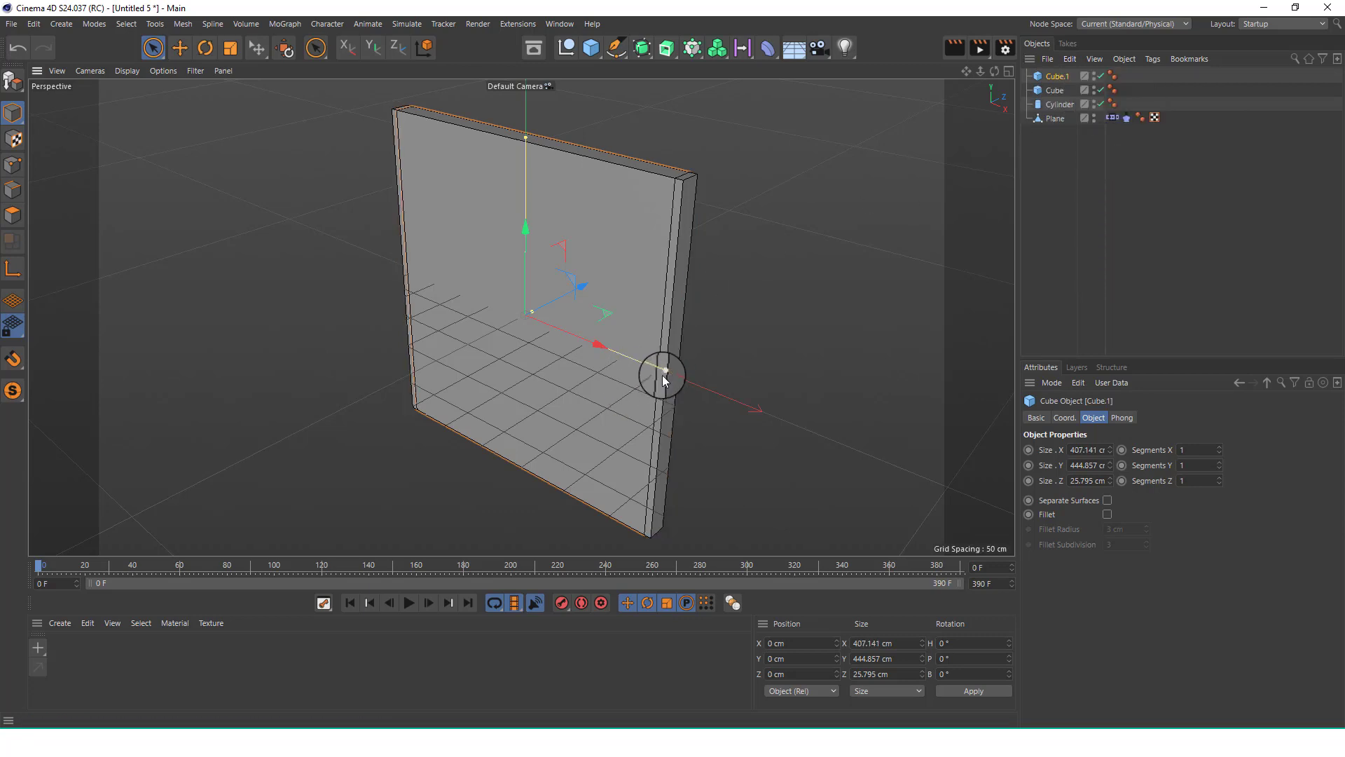
left_click_drag(525, 134, 528, 144)
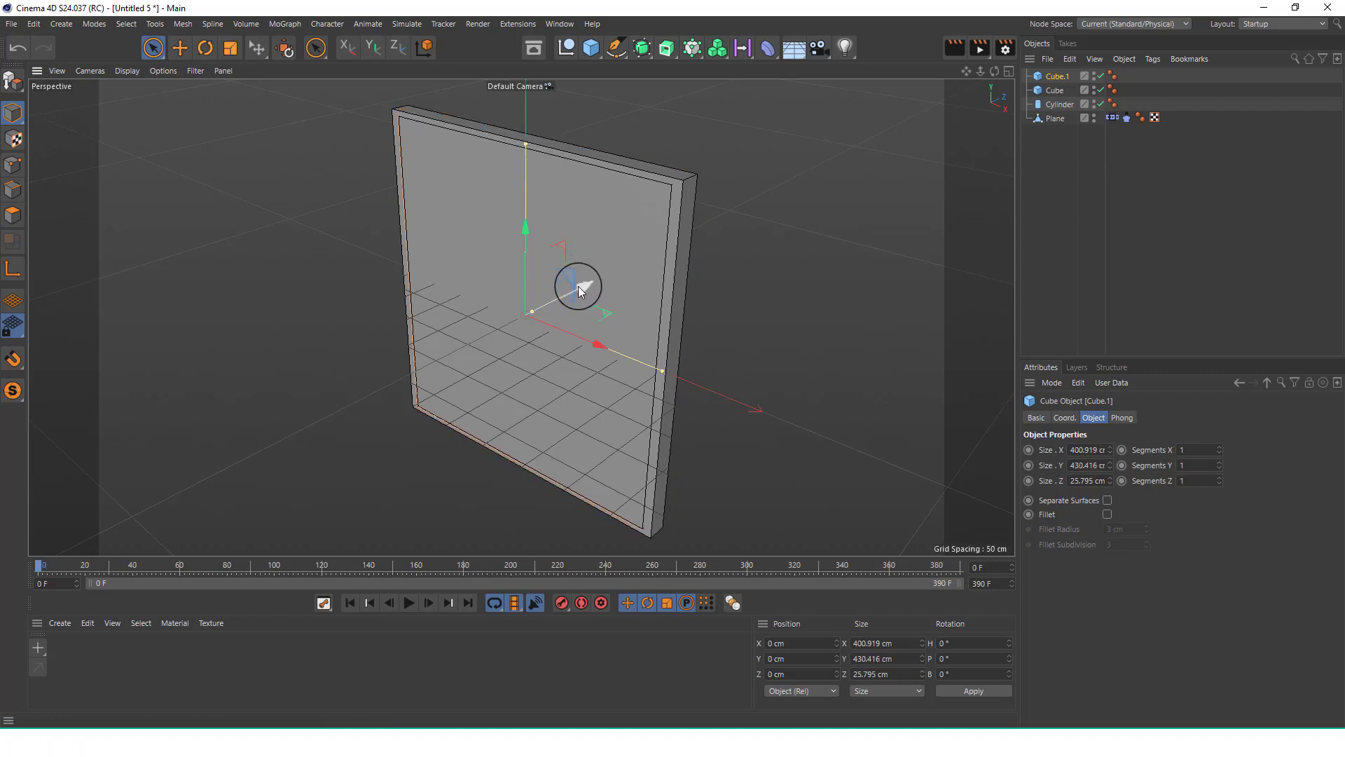
left_click_drag(532, 311, 537, 309)
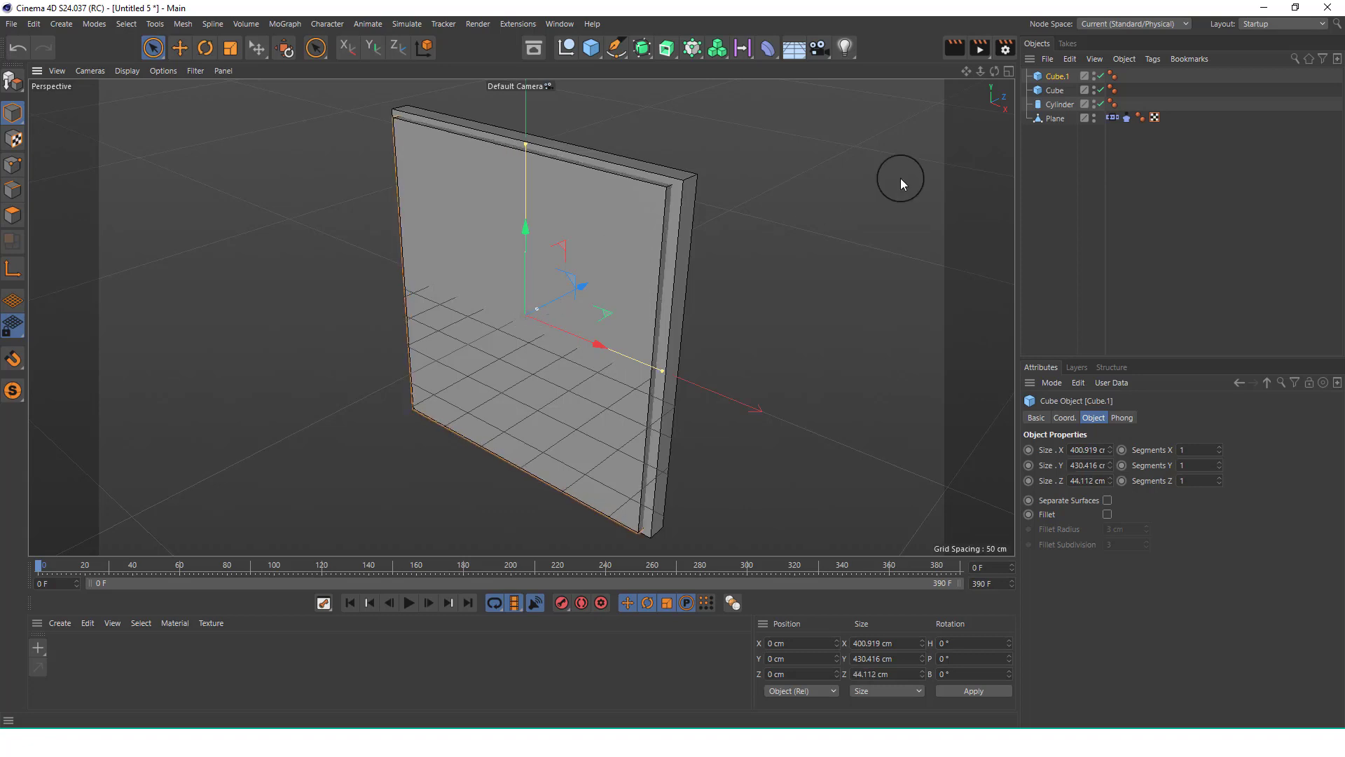
Add a Boole with both cubes as children, ordering the original Cube above Cube.1 to cut a frame opening.
left_click(666, 48)
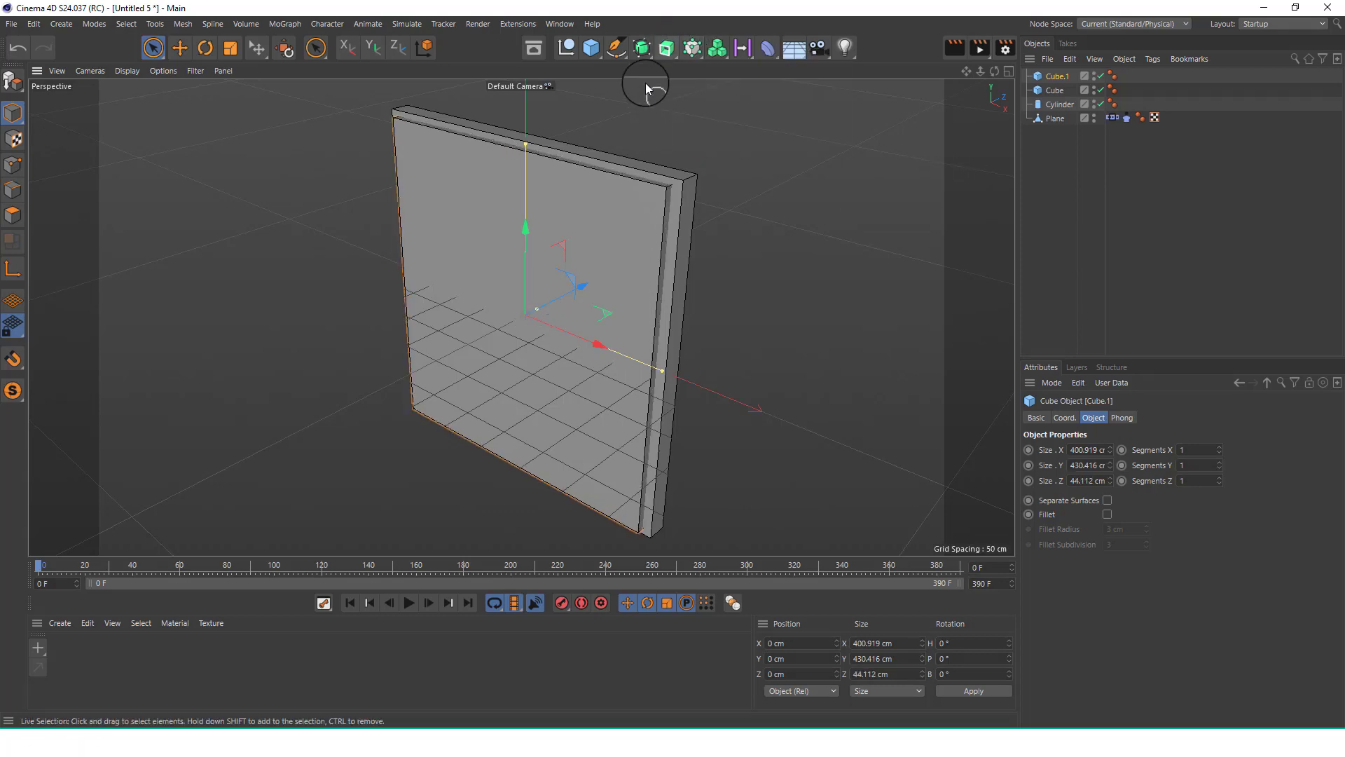
left_click(641, 47)
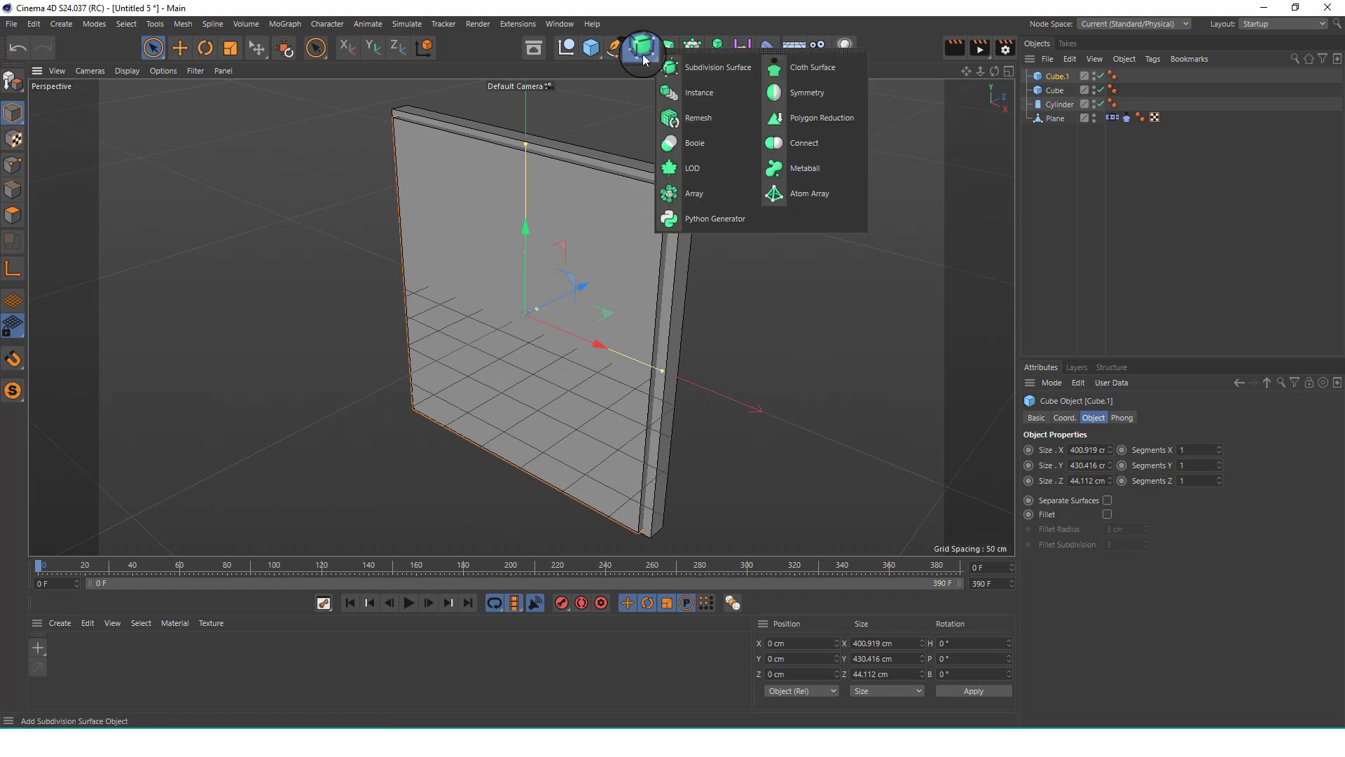
left_click(709, 143)
left_click(1043, 104)
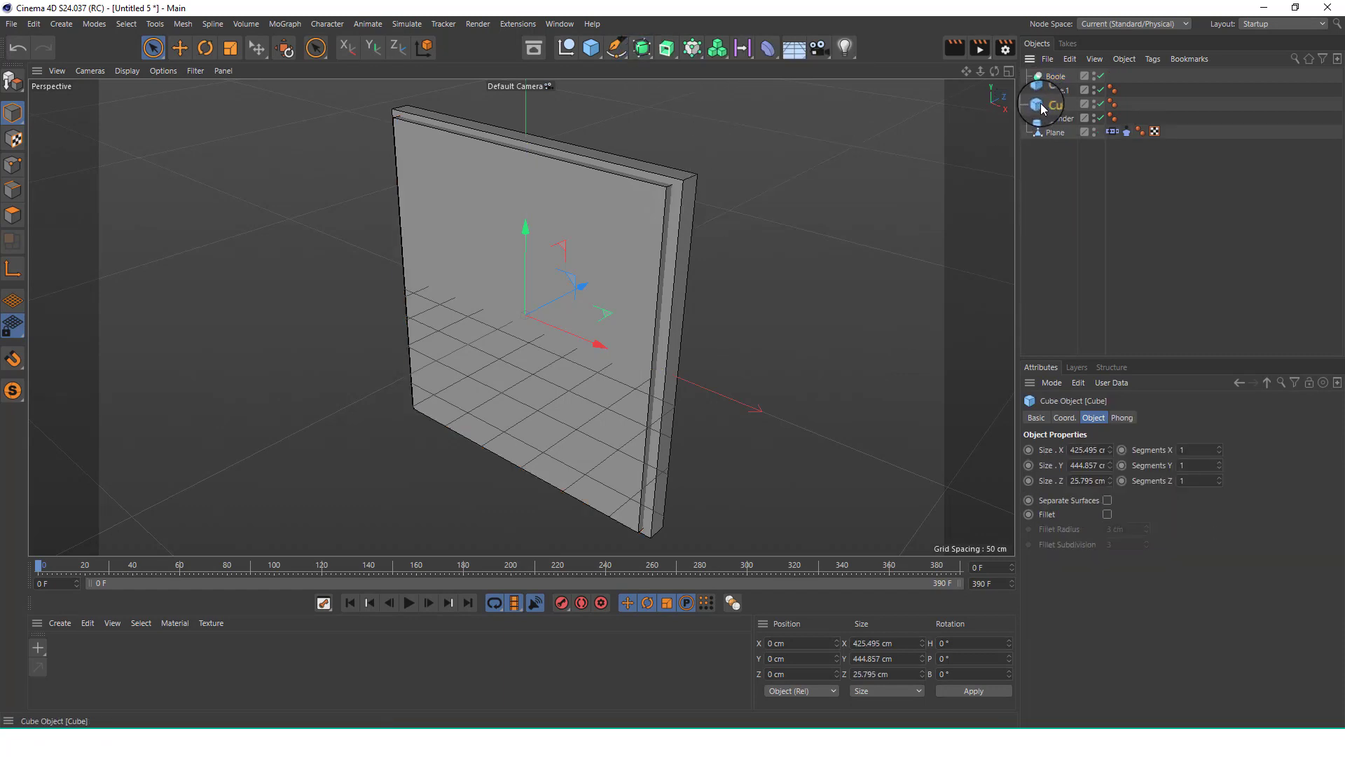
left_click(1041, 90, "shift")
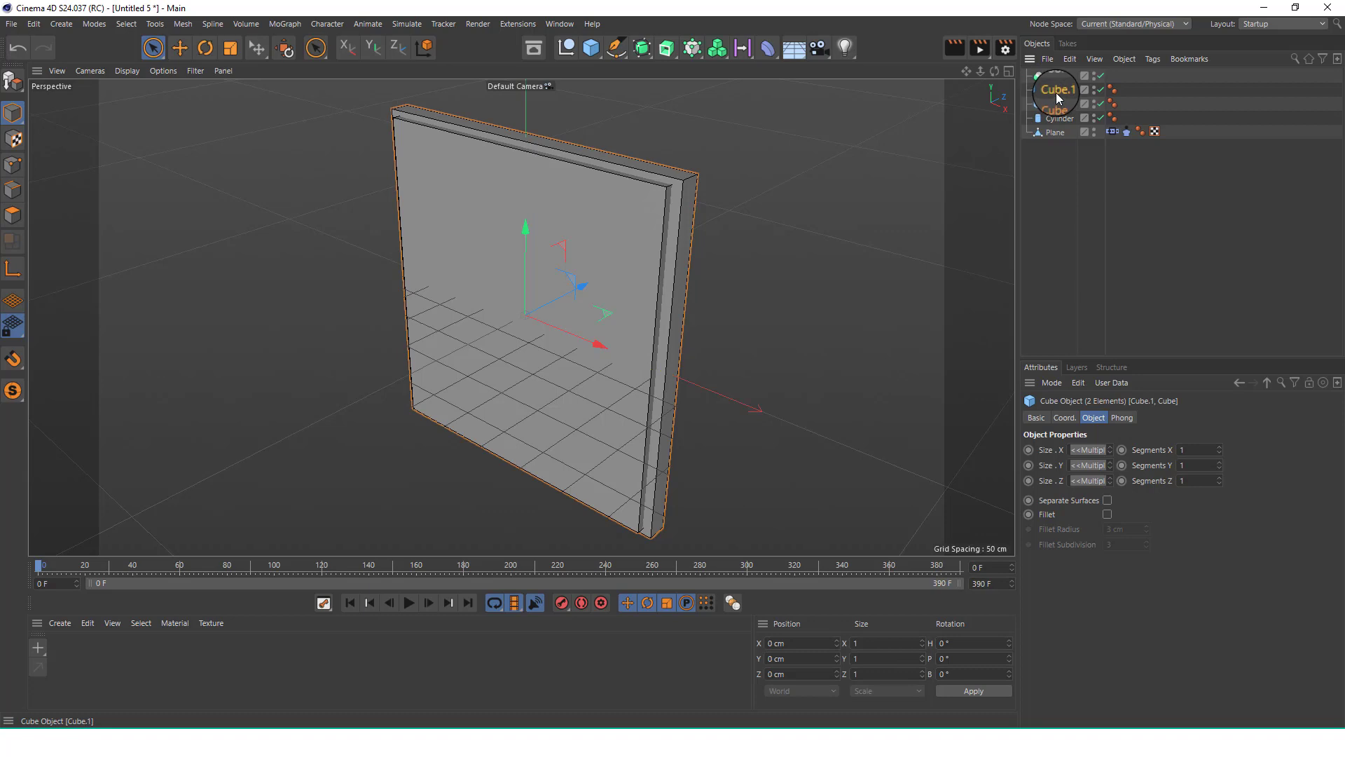
left_click_drag(1056, 94, 1062, 78)
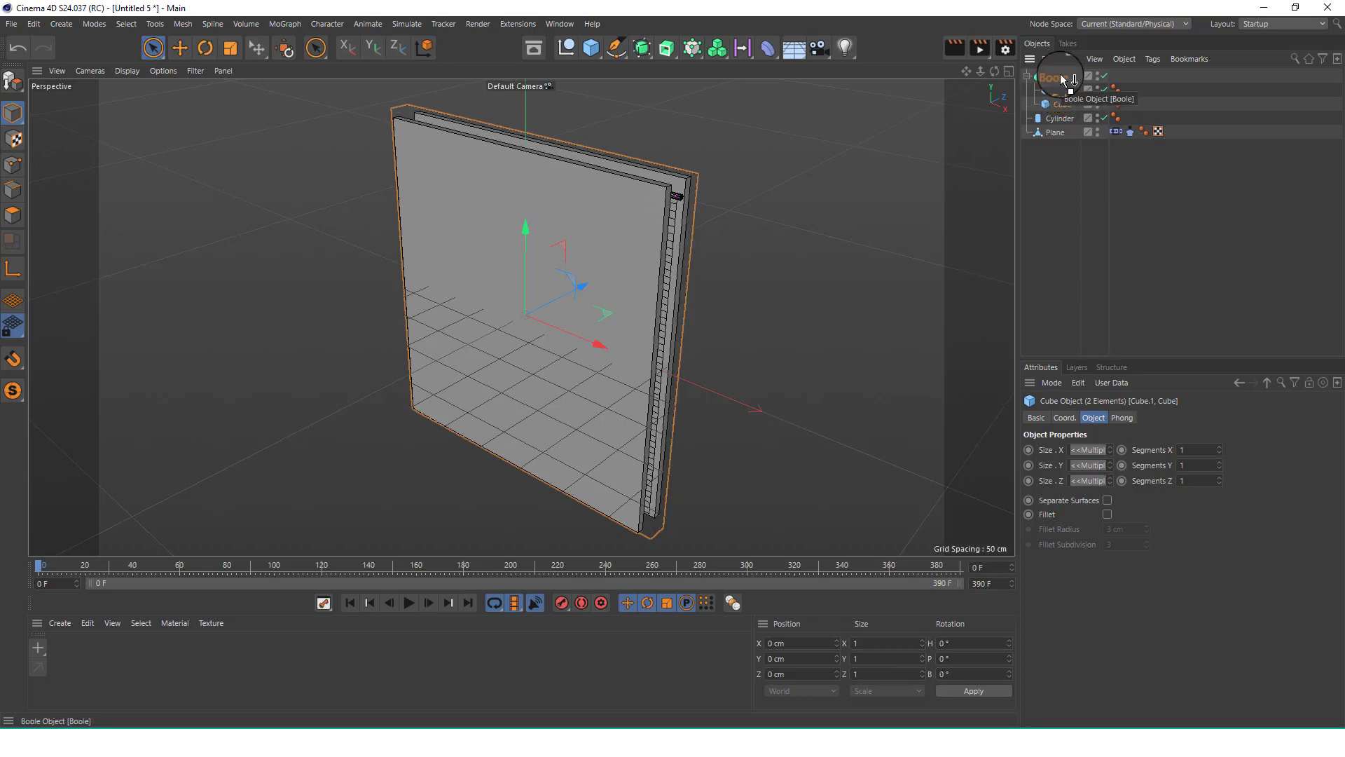
left_click(1039, 209)
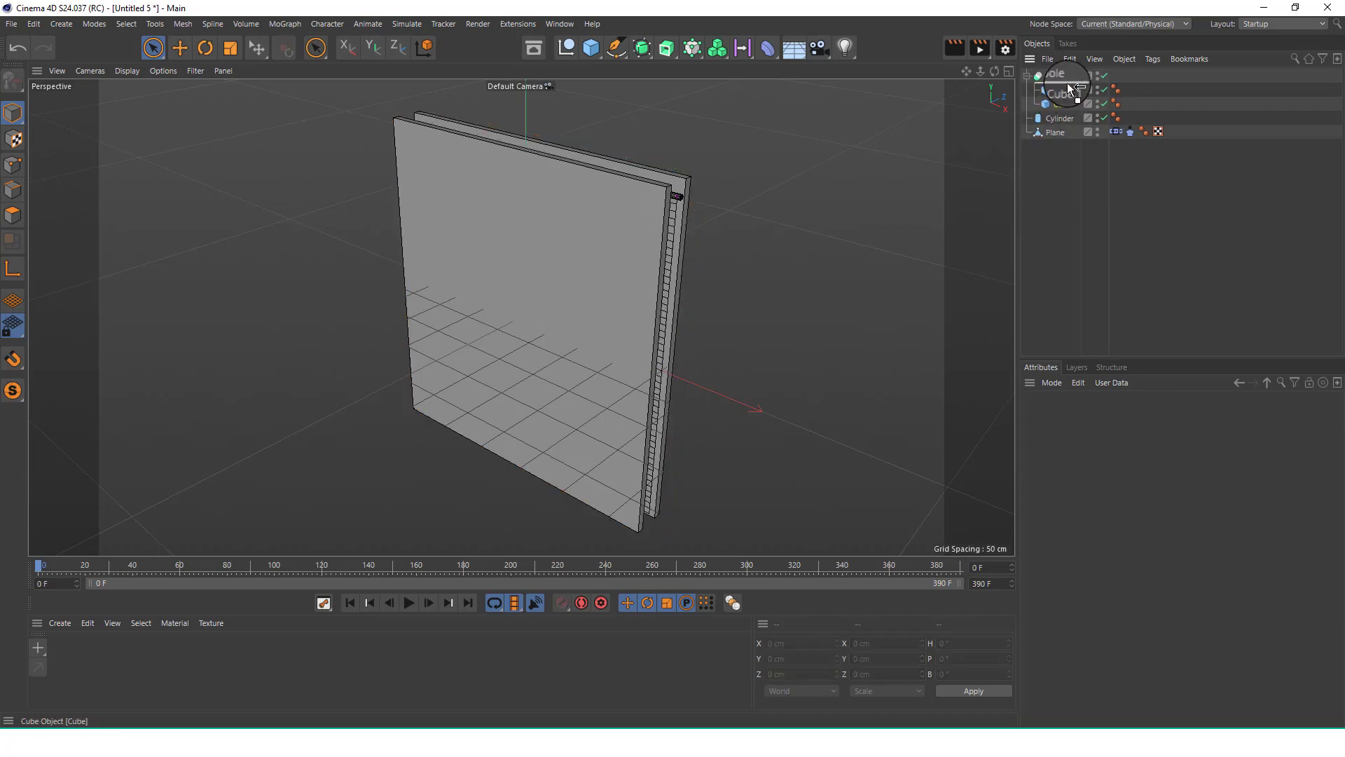
left_click(1066, 88)
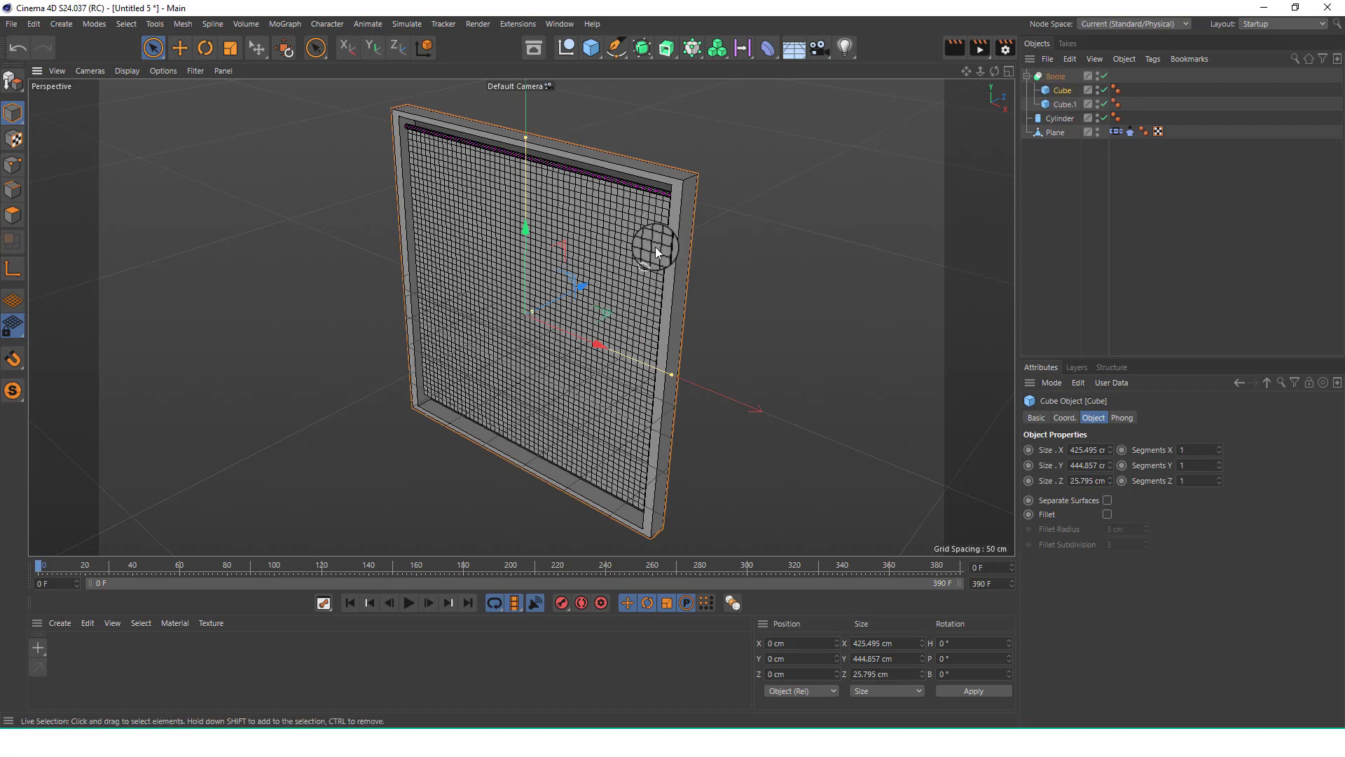
Widen the cutting cube Cube.1 to 406.919 cm in X so the frame opening clears the cylinder's ends.
scroll(699, 137, "up", 8)
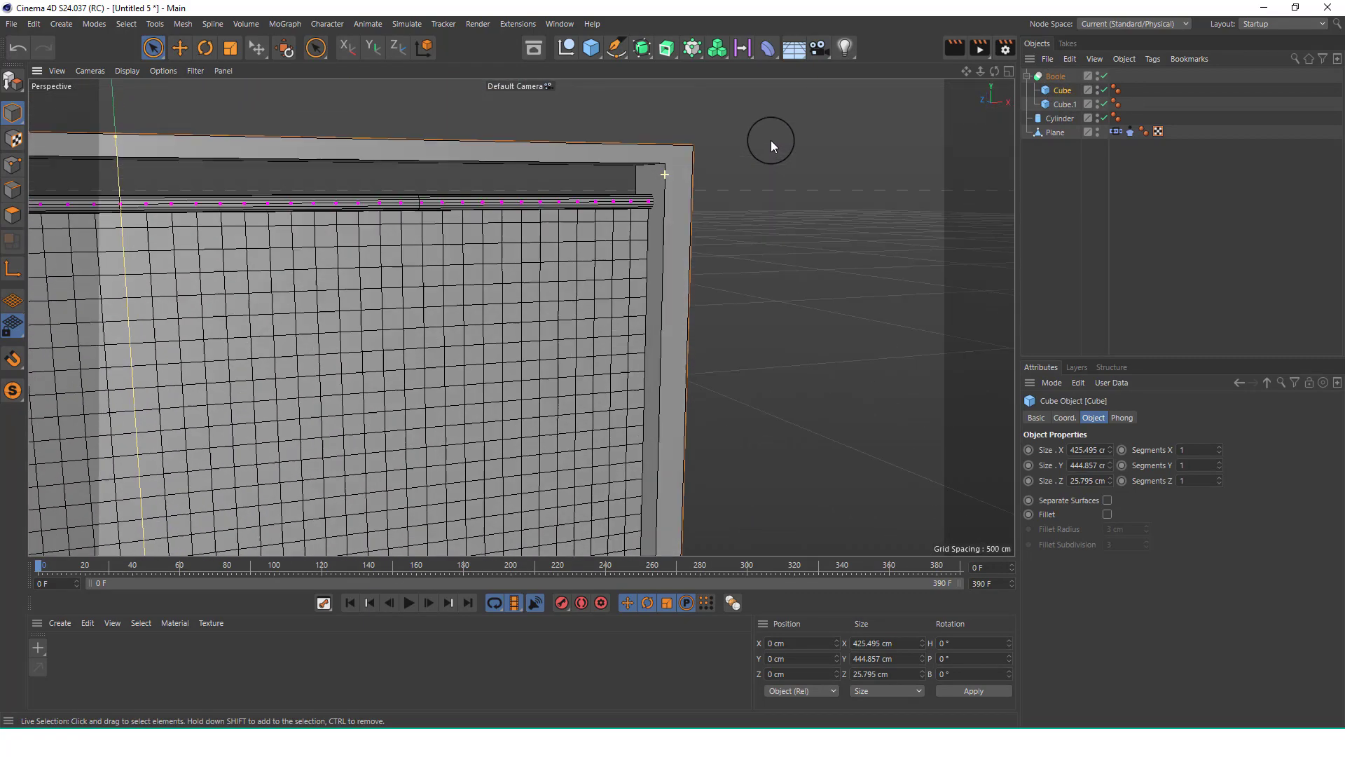
left_click_drag(771, 140, 800, 129, "alt")
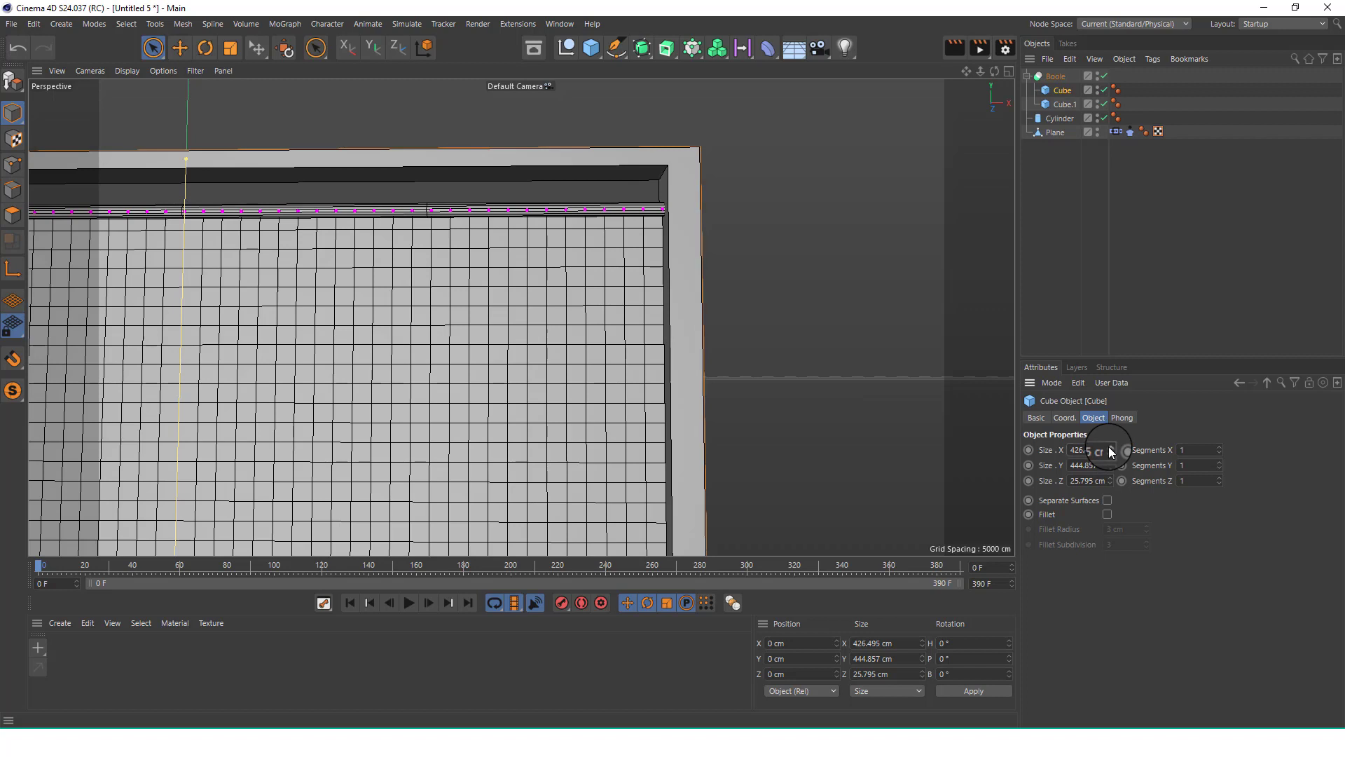
left_click(1065, 105)
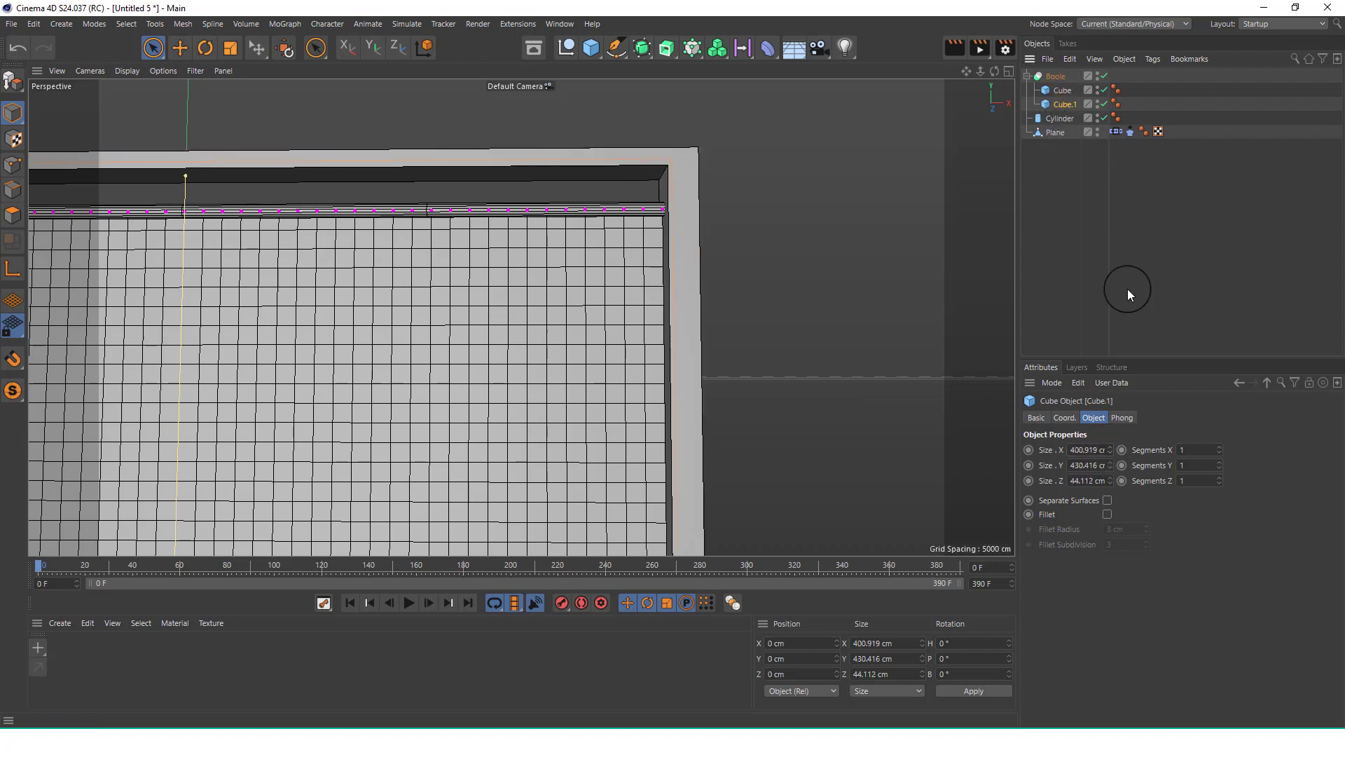
left_click(1109, 447)
left_click(1109, 447)
left_click(1109, 447)
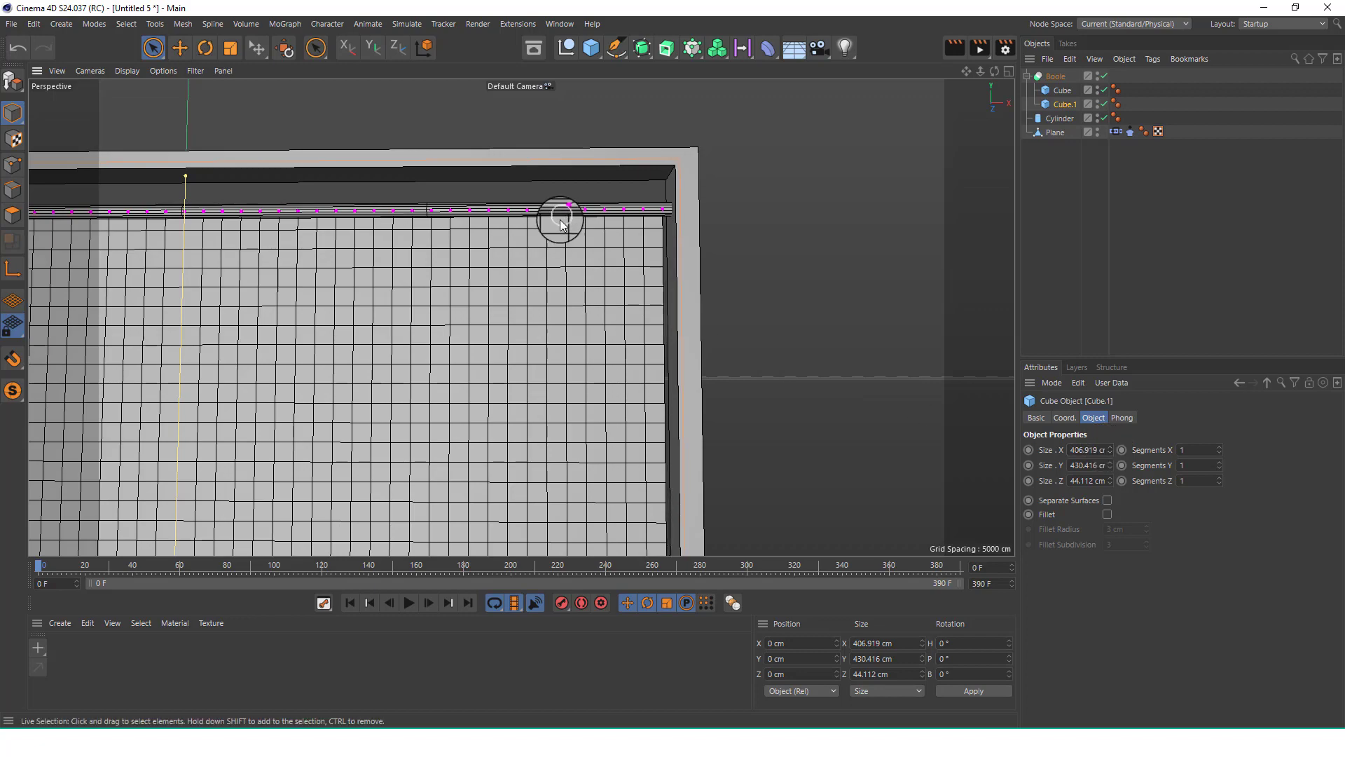
Inspect the whole frame from an angled view and play the cloth simulation briefly before stopping it.
left_click_drag(561, 216, 652, 262, "alt")
right_click_drag(536, 244, 482, 302, "alt")
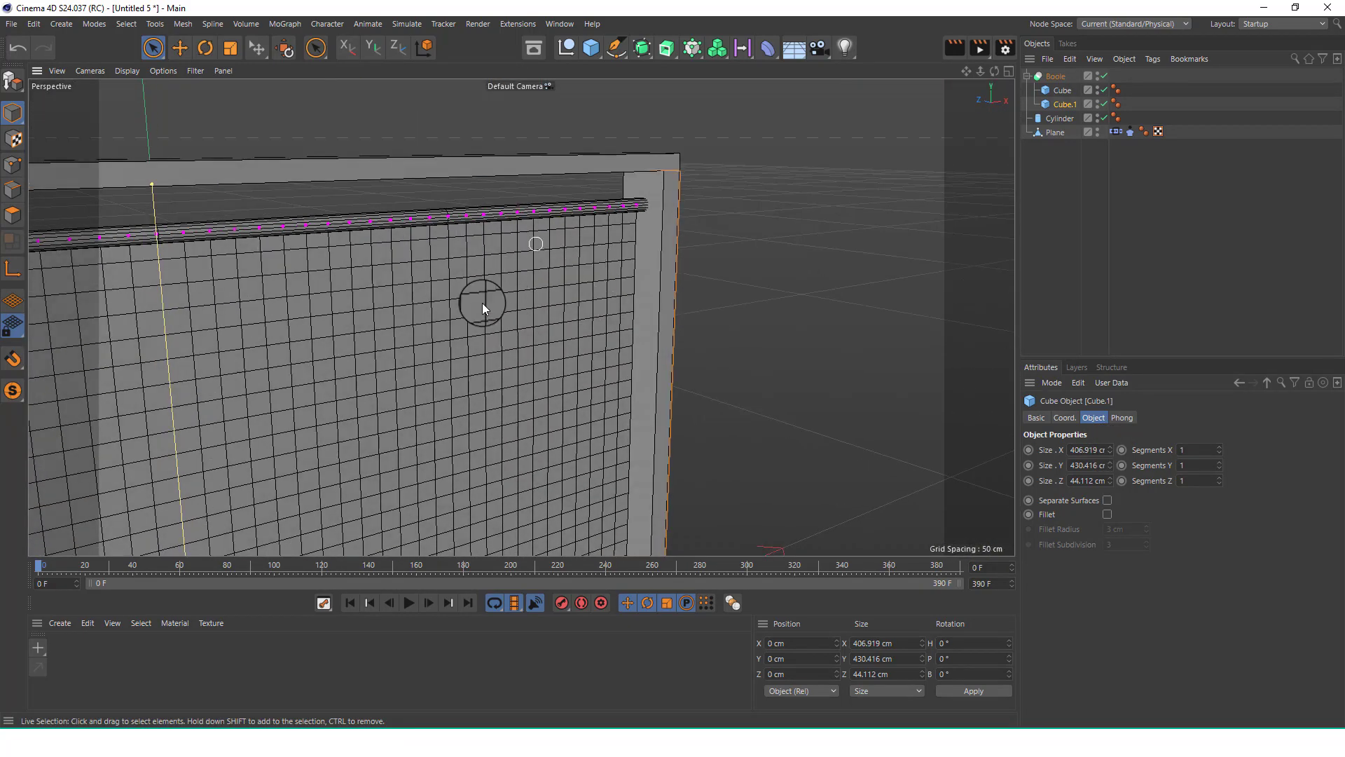
middle_click_drag(482, 303, 694, 248, "alt")
right_click_drag(394, 207, 481, 146, "alt")
left_click_drag(477, 205, 538, 215, "alt")
scroll(536, 238, "up", 3)
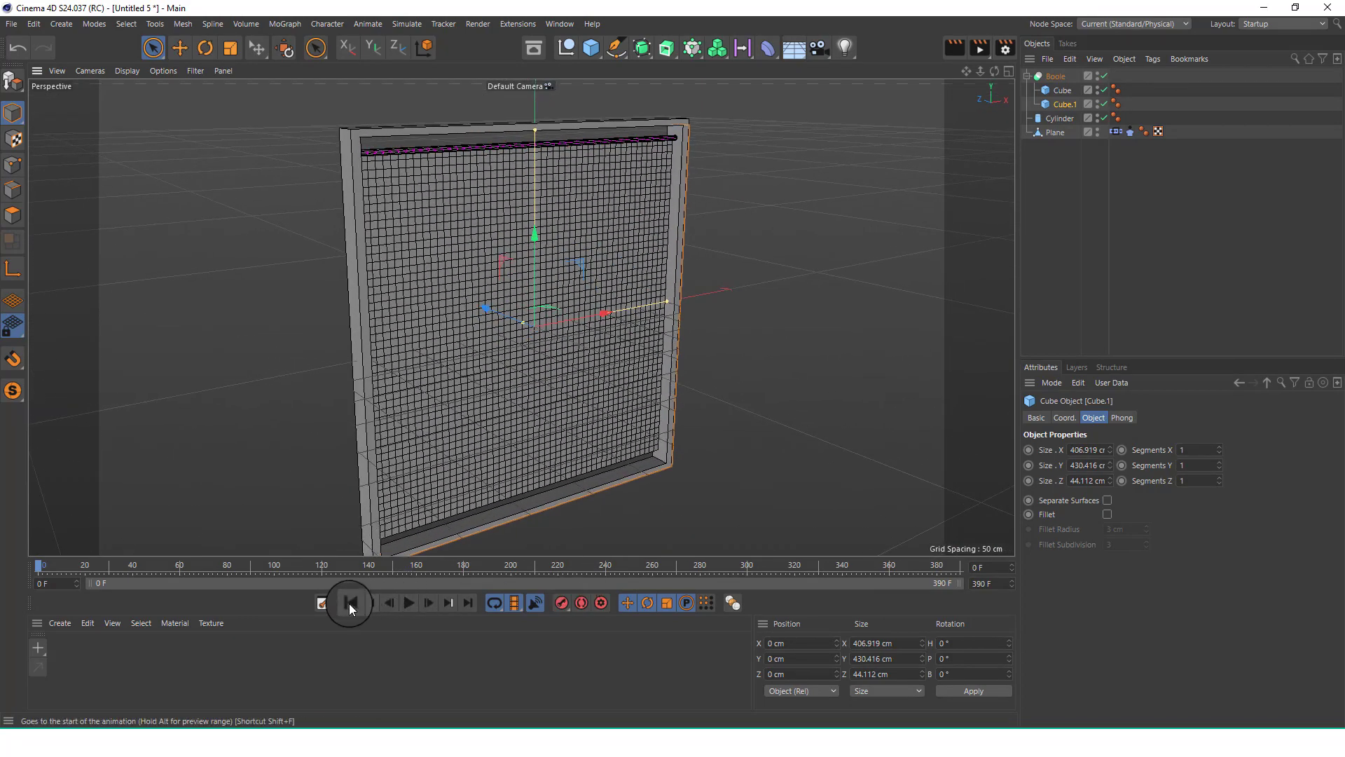
left_click(408, 603)
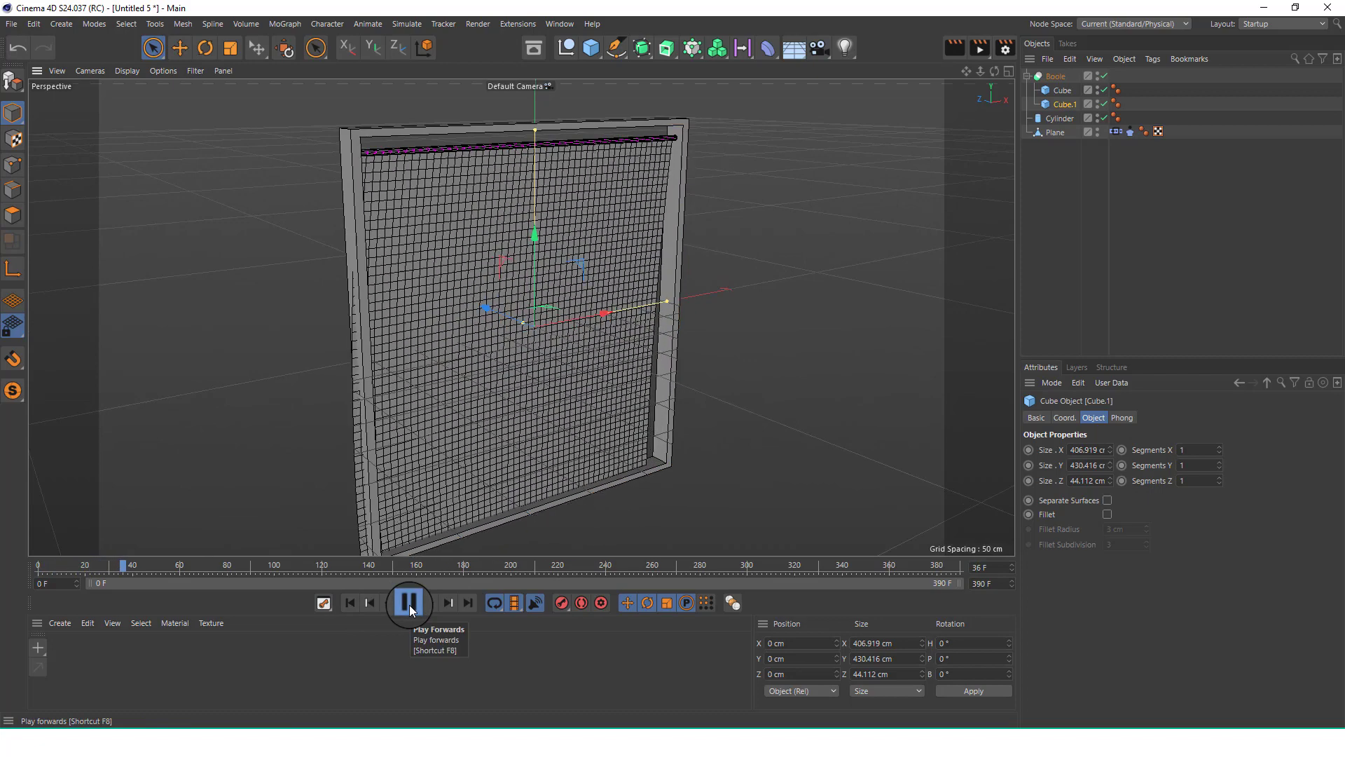
left_click(409, 605)
Convert both cubes inside the Boole, Cube.1 and Cube, into editable polygon objects.
scroll(586, 402, "down", 3)
middle_click_drag(587, 402, 573, 337, "alt")
scroll(564, 301, "up", 1)
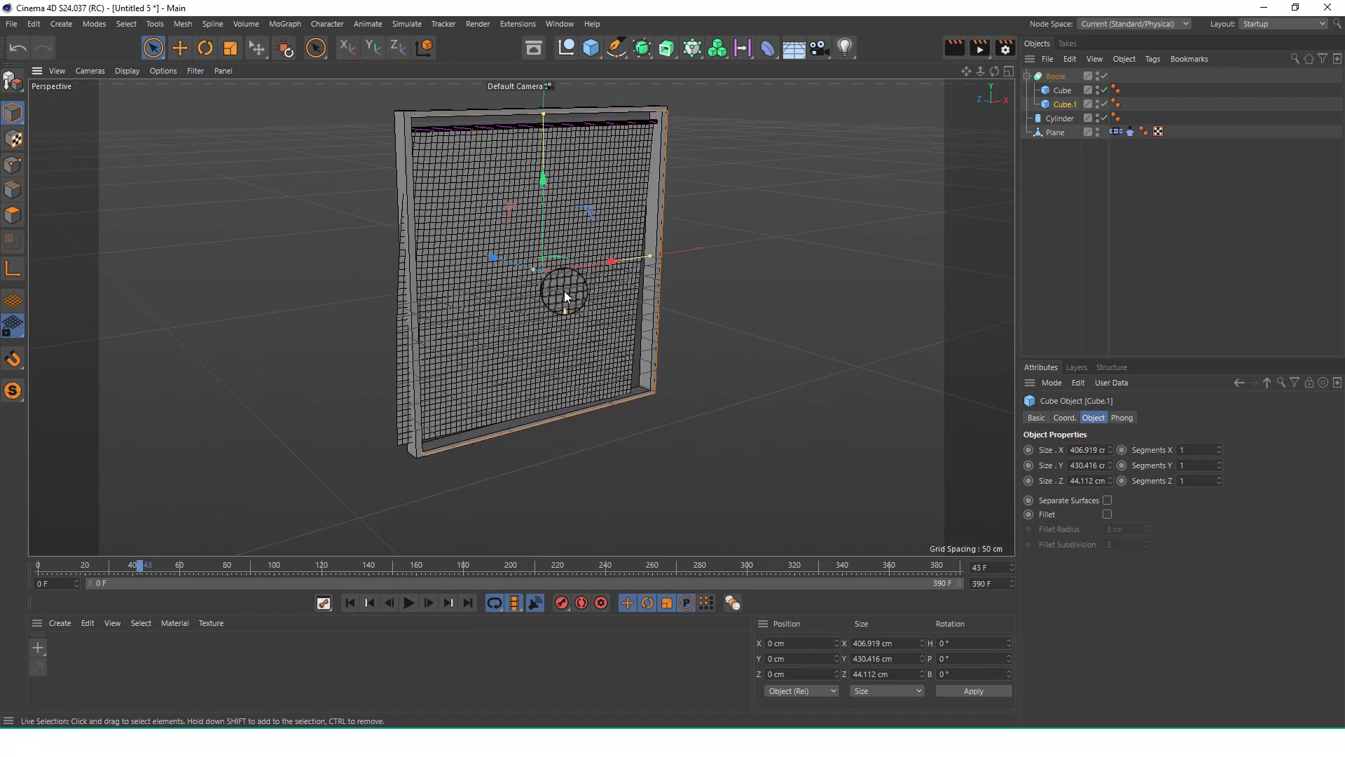
scroll(565, 292, "up", 2)
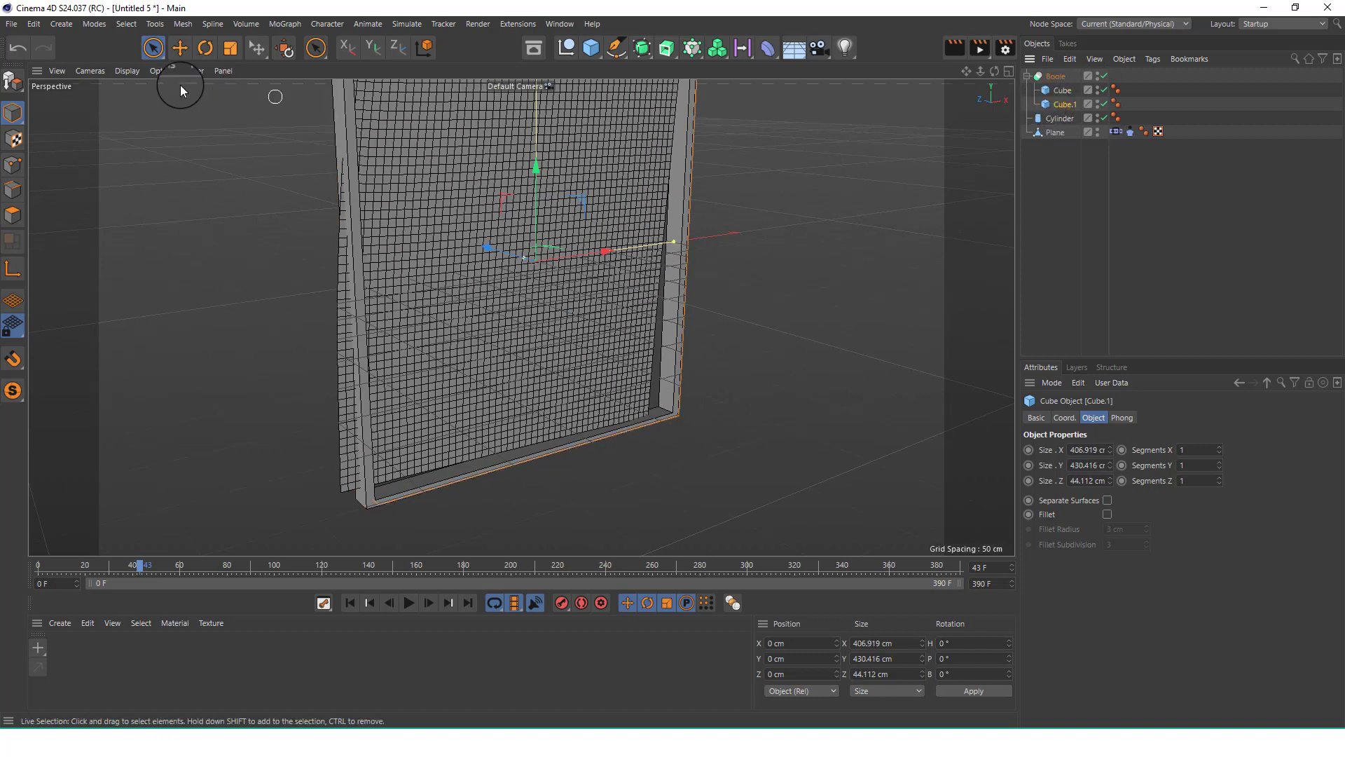
left_click(13, 81)
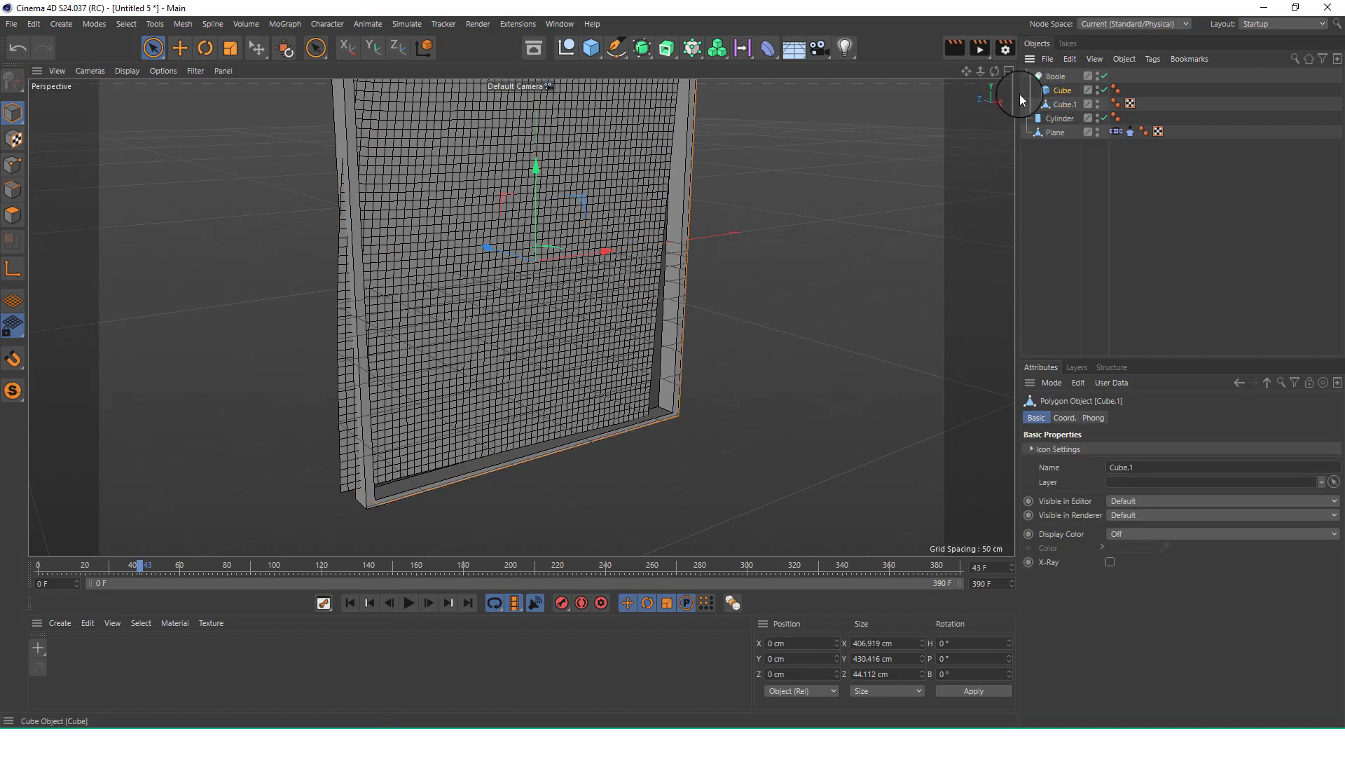
left_click(13, 80)
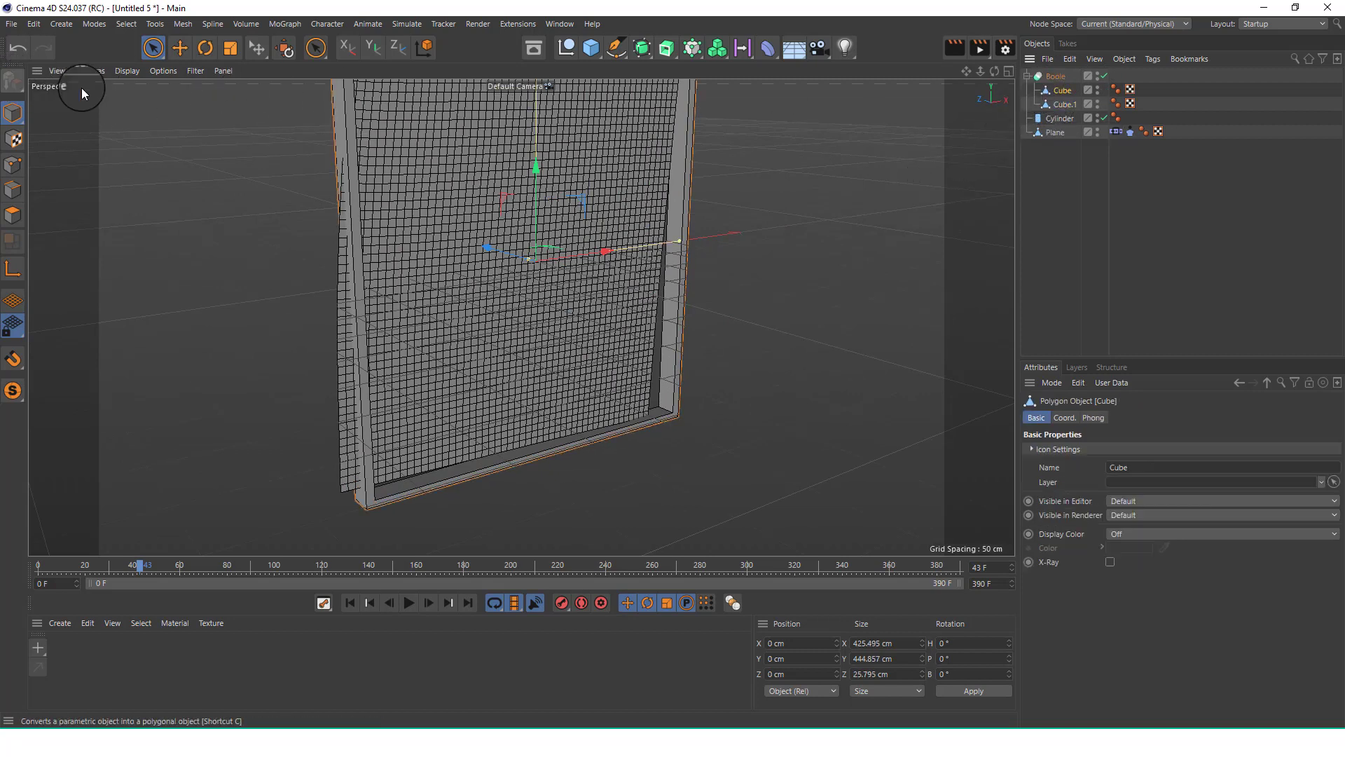
Select the bottom points of Cube.1 in the front view using Rectangle Selection in point mode.
left_click(1044, 104)
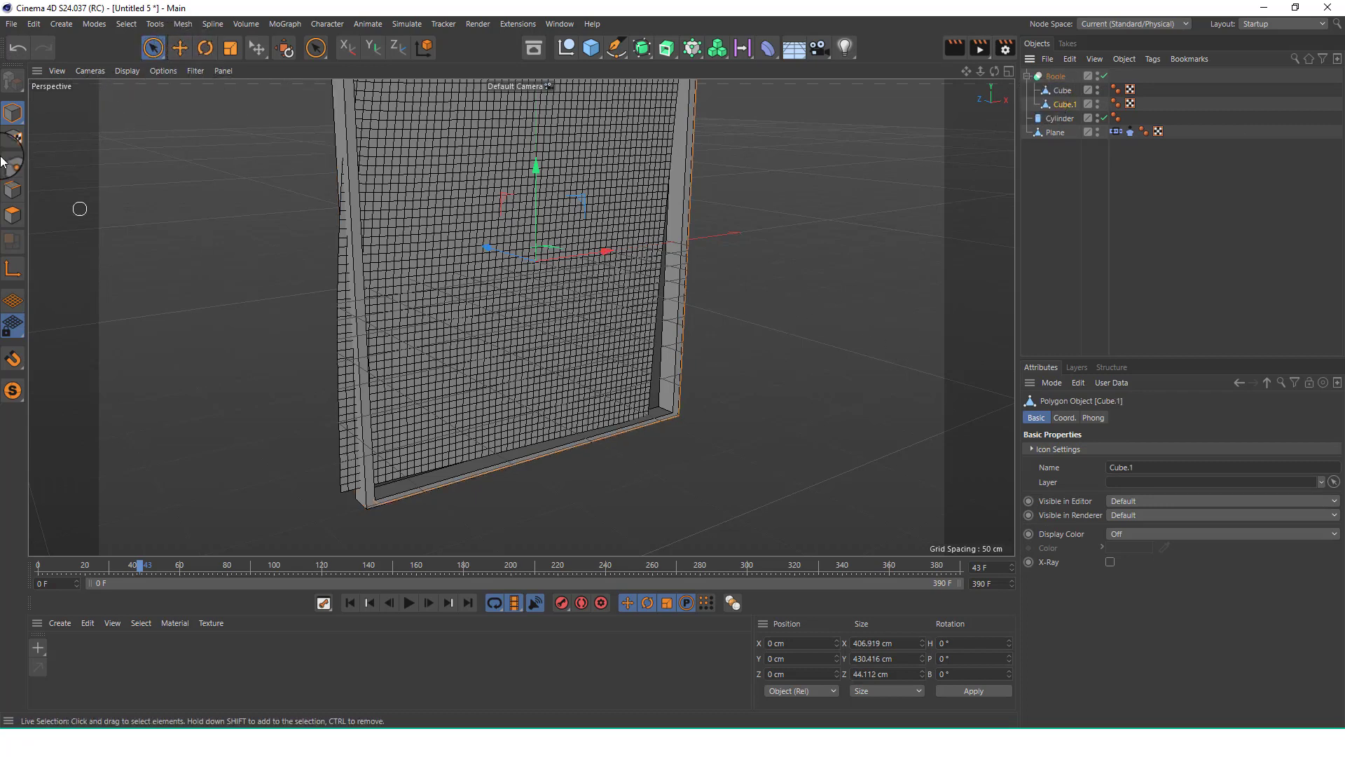
left_click(153, 48)
left_click(210, 100)
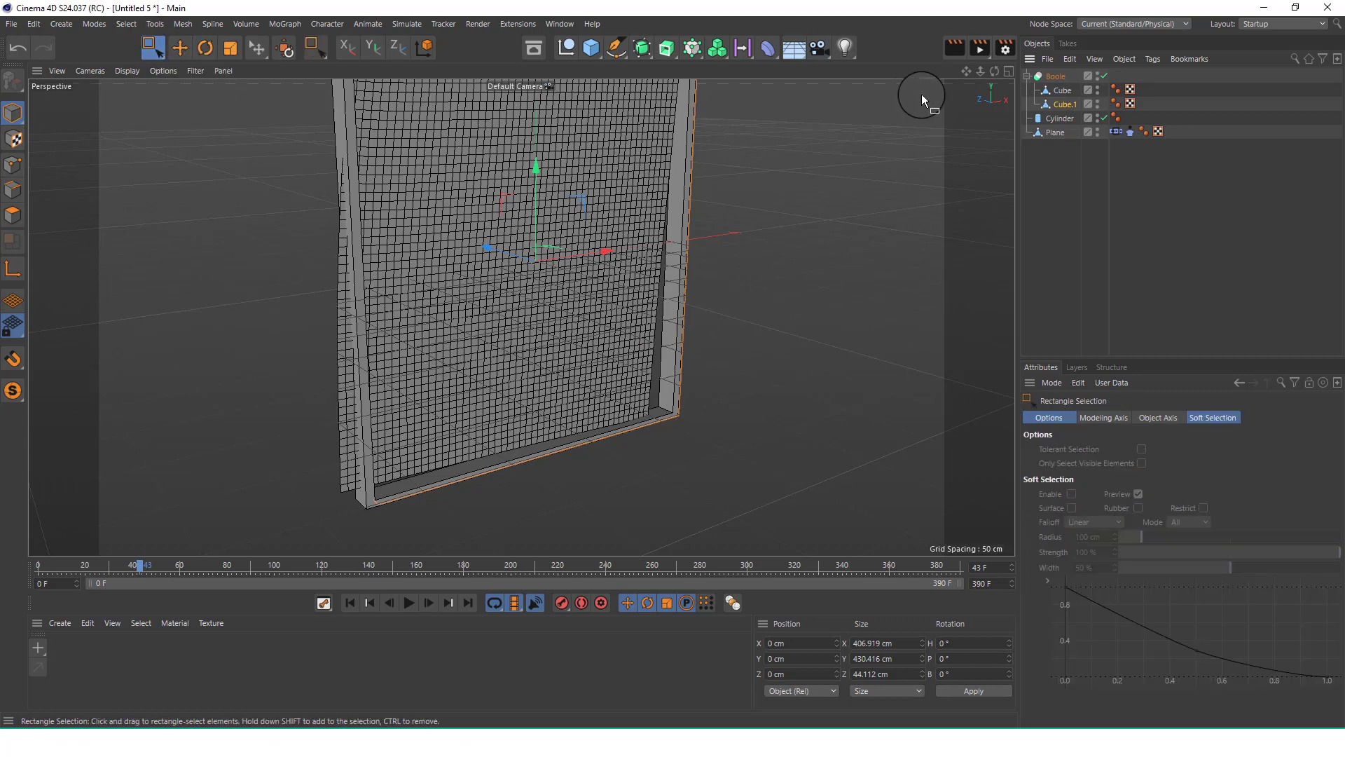
left_click(1009, 72)
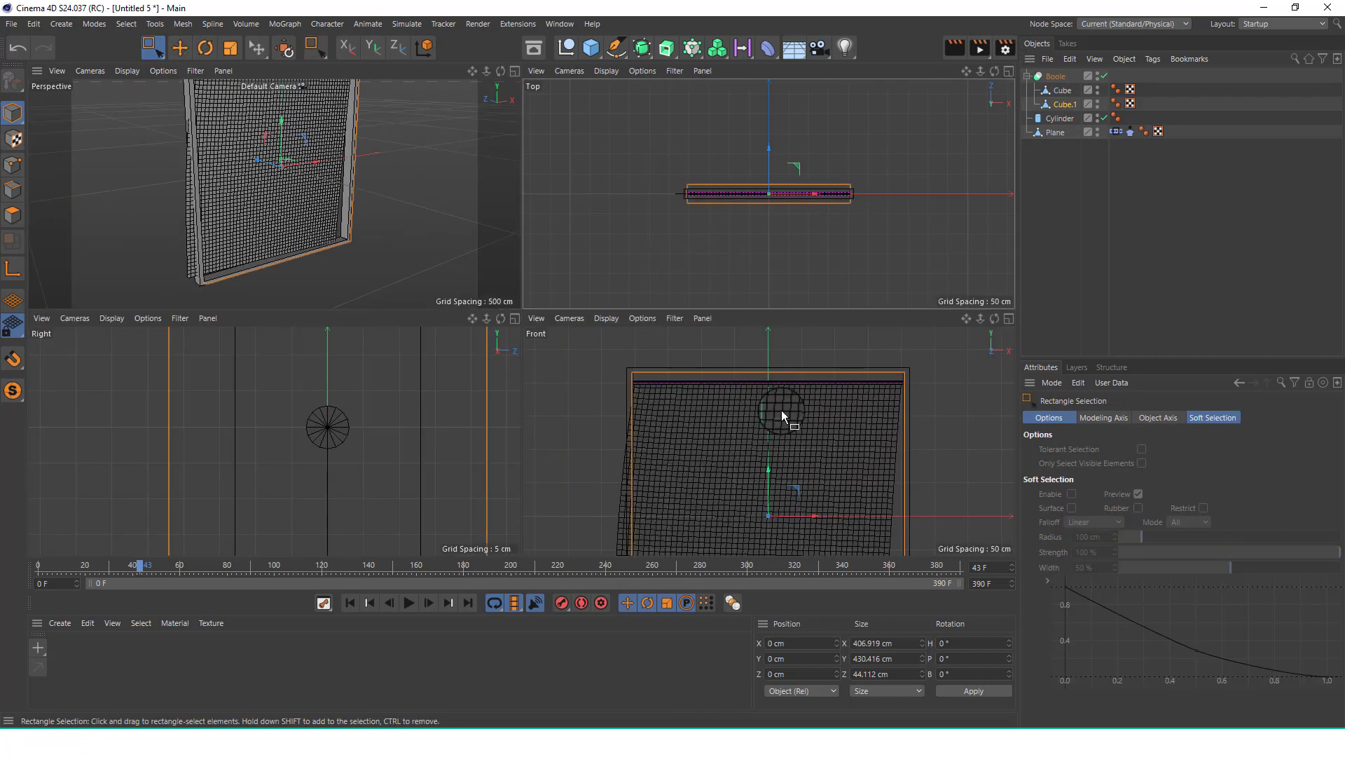
scroll(778, 434, "down", 5)
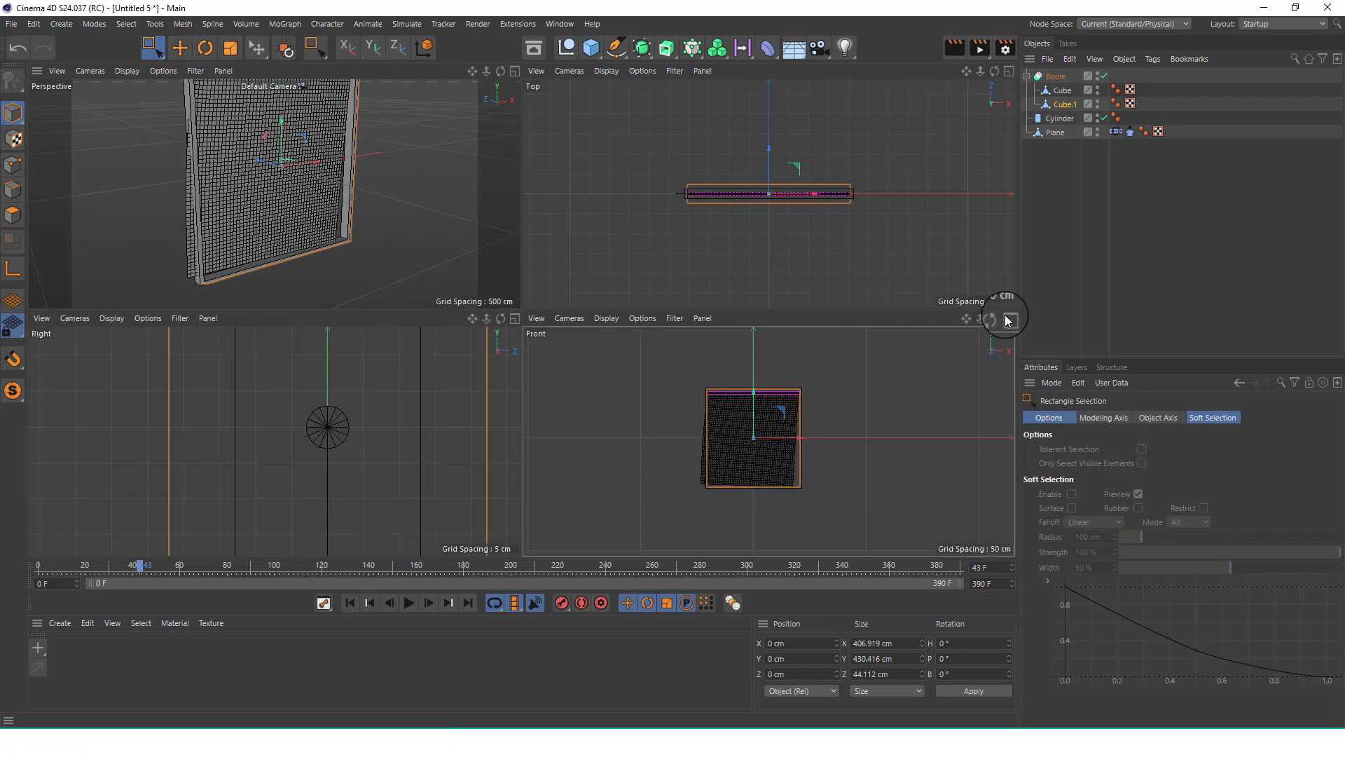
left_click(1008, 318)
scroll(570, 342, "up", 3)
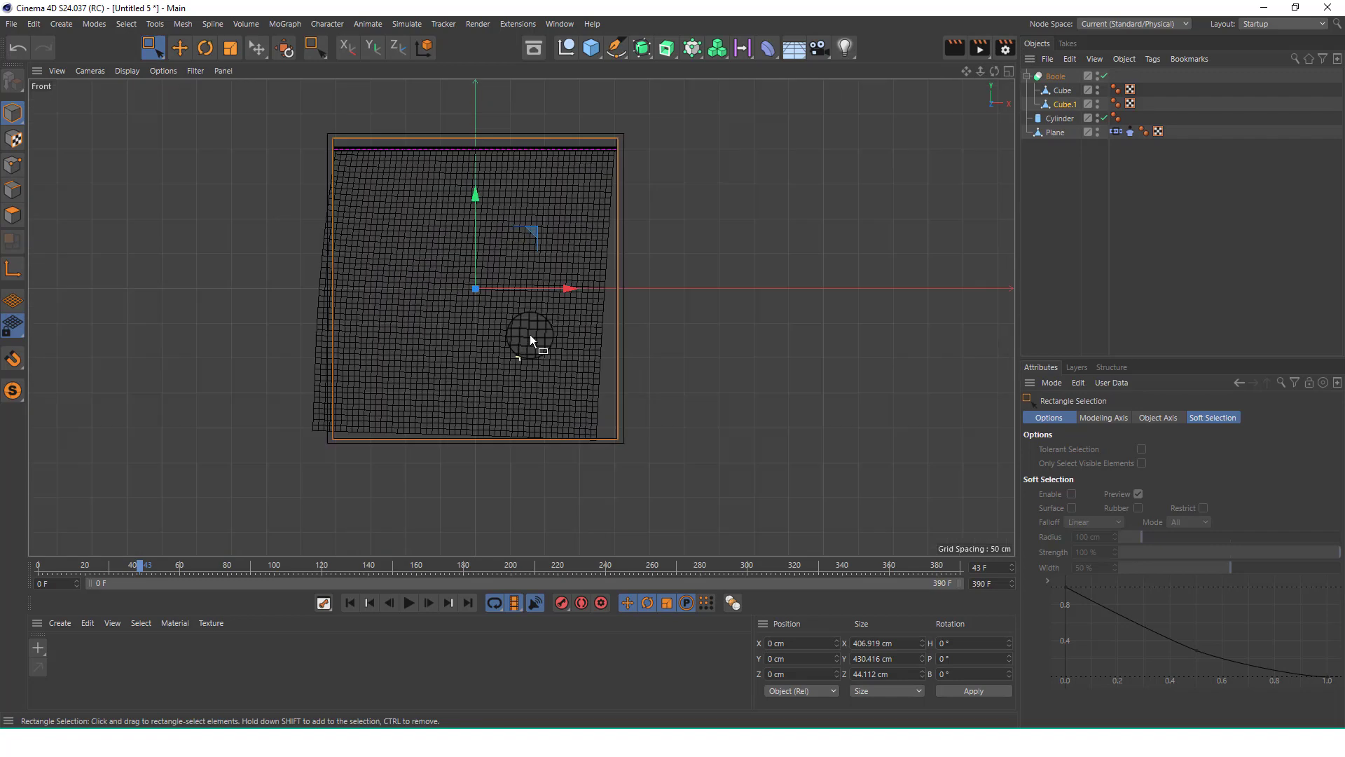
left_click(12, 165)
left_click_drag(279, 463, 677, 443)
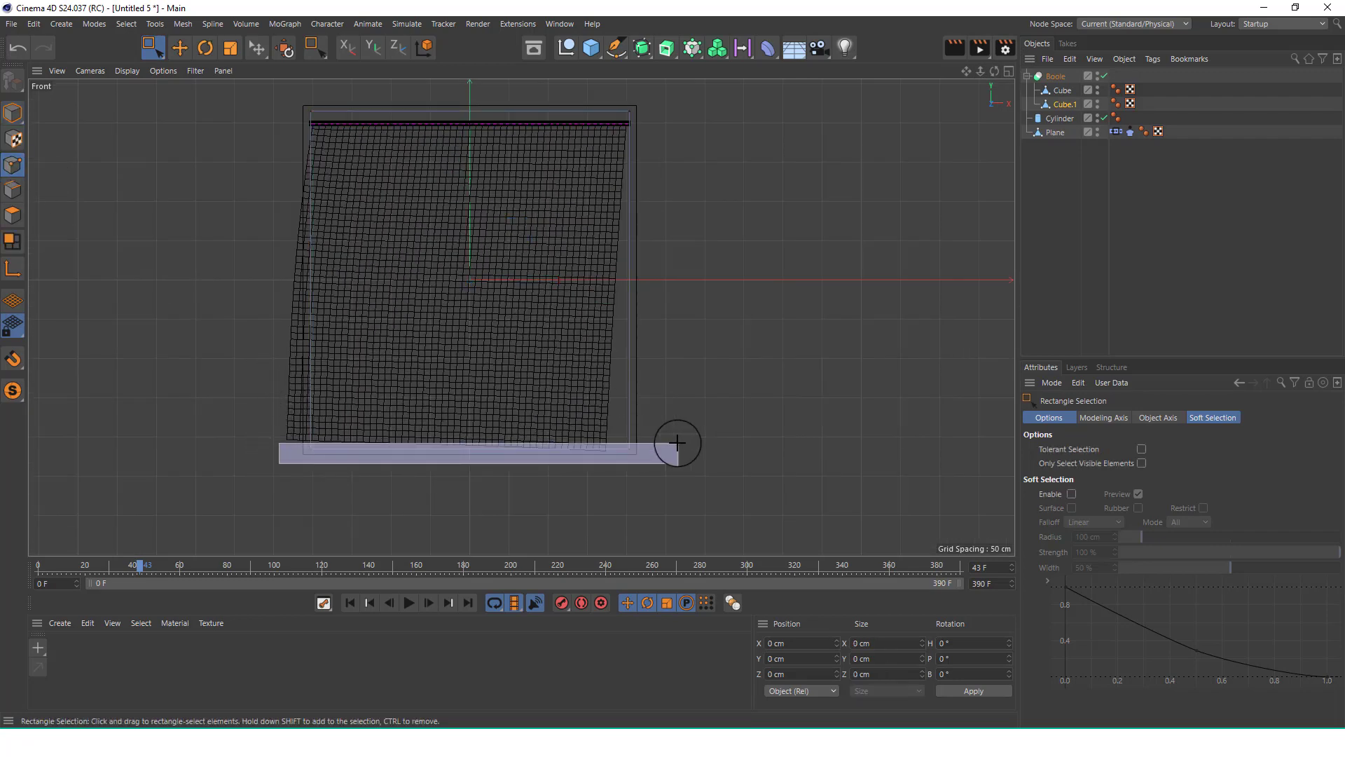
Select the bottom points of both Cube and Cube.1, move them down to lengthen the frame below the cloth, and return to model mode.
left_click(1061, 90)
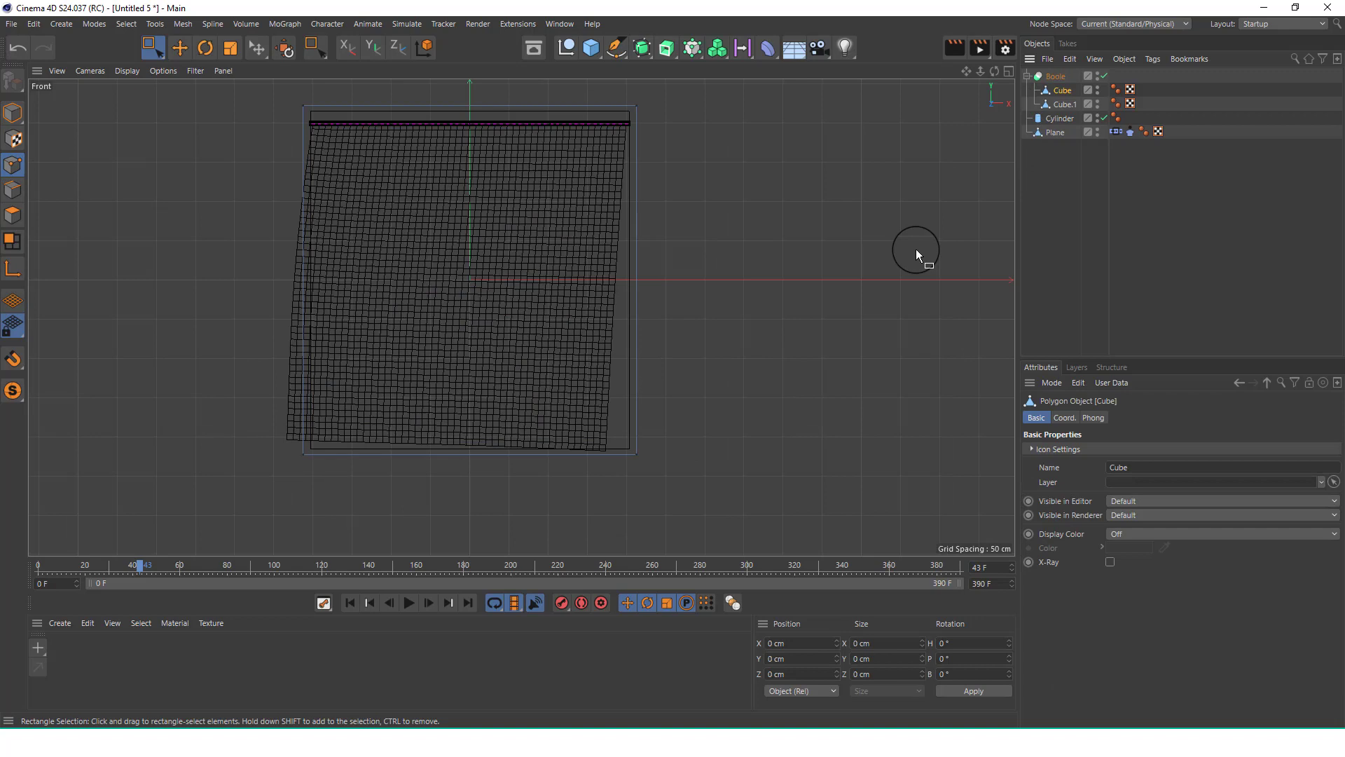
left_click(1062, 105, "shift")
left_click_drag(269, 494, 678, 444)
left_click_drag(470, 365, 469, 426)
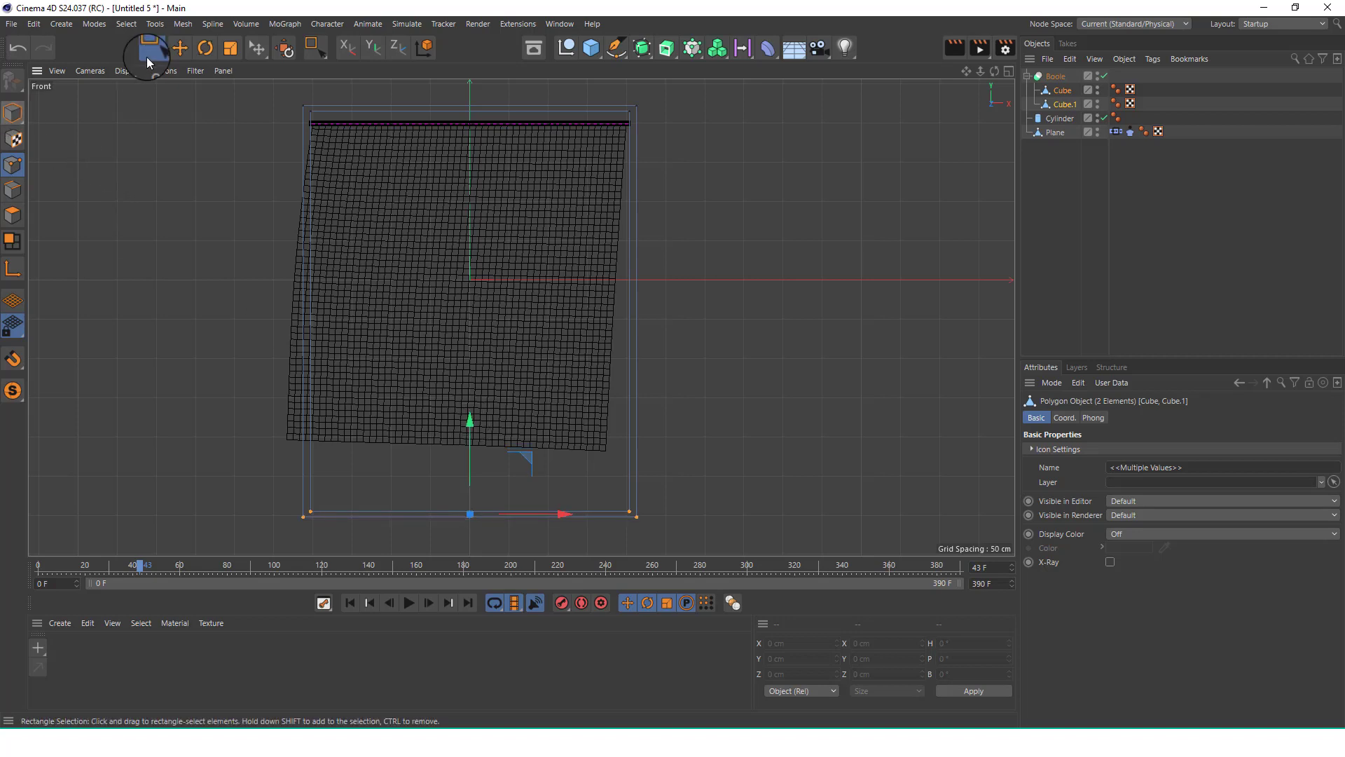
left_click(164, 53)
left_click(210, 66)
left_click(12, 112)
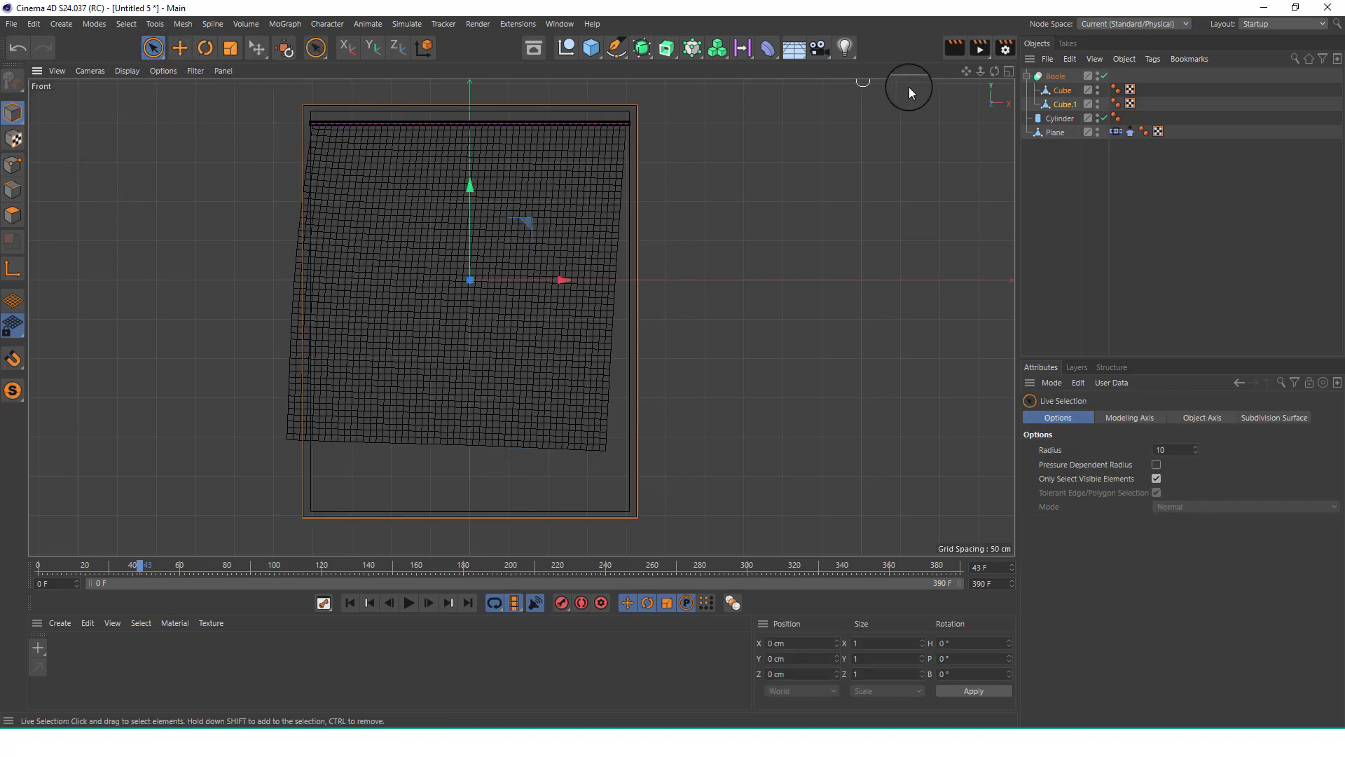
Replay the cloth simulation from the first frame in perspective, examine the cloth inside the lengthened frame, and stop playback.
left_click(1008, 70)
middle_click(512, 94)
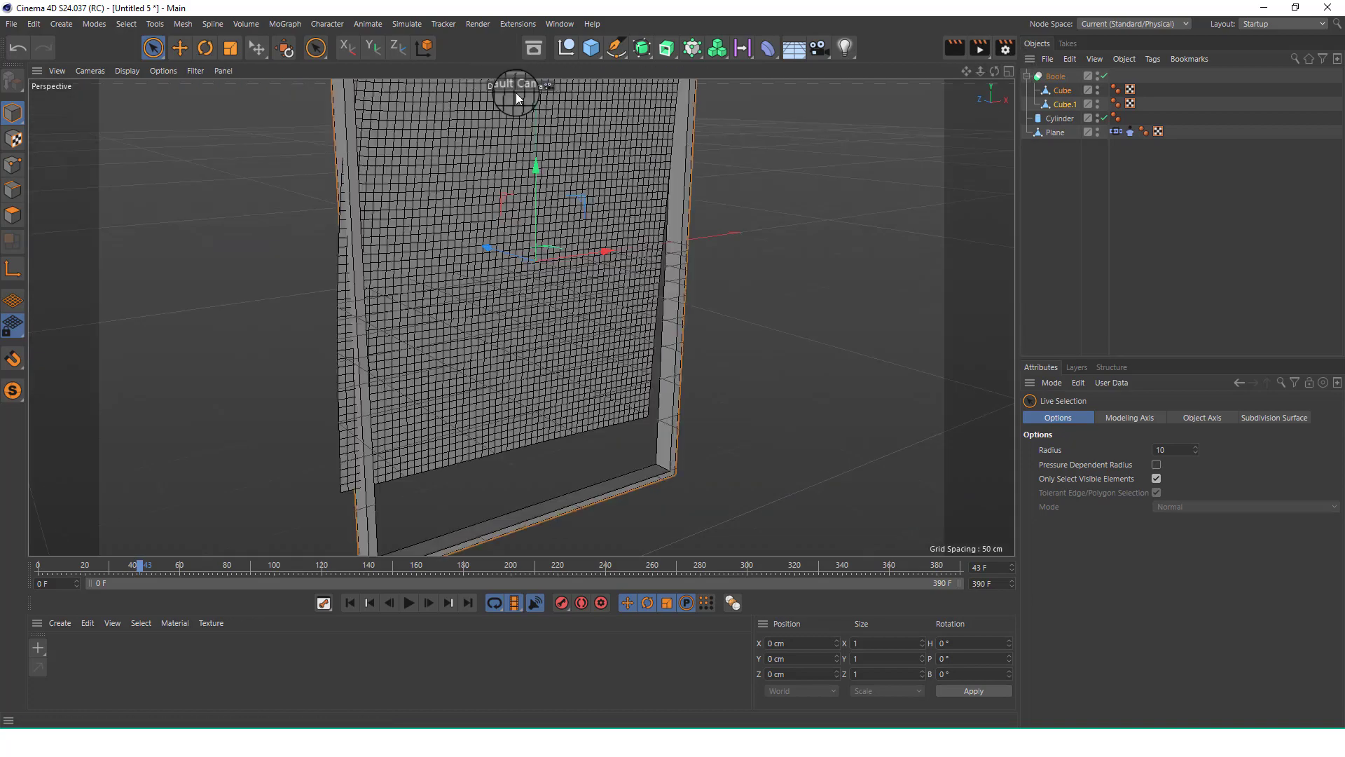
scroll(534, 257, "down", 4)
left_click_drag(581, 222, 477, 220, "alt")
left_click(350, 603)
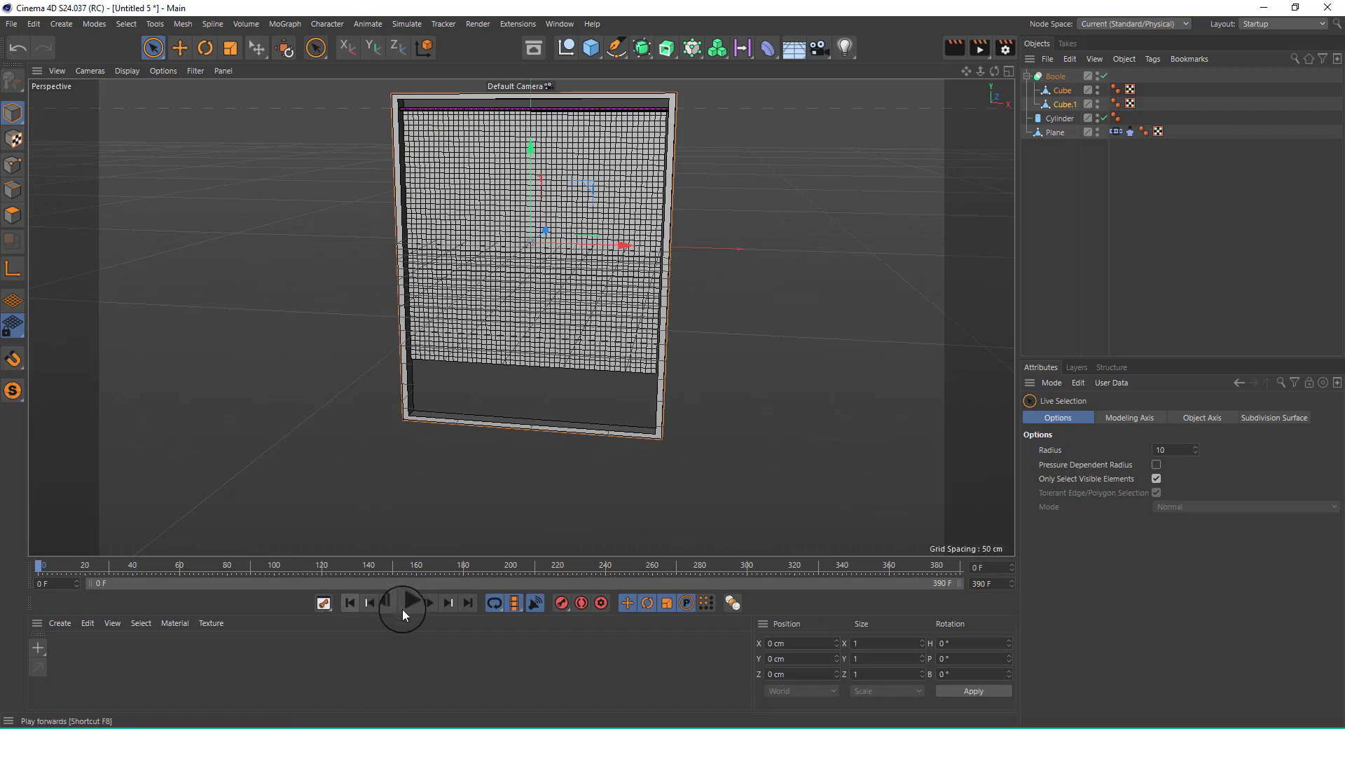
left_click(407, 604)
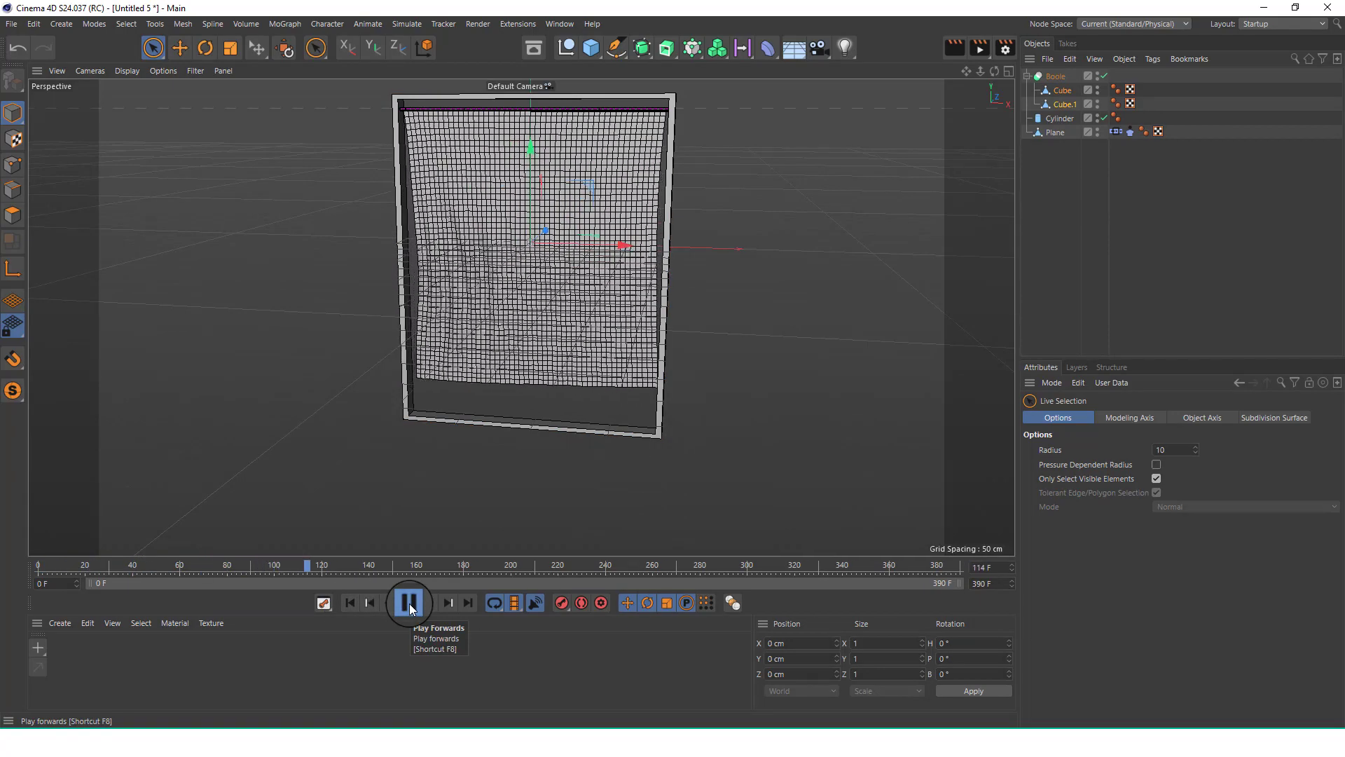
left_click_drag(603, 376, 560, 267, "alt")
scroll(582, 246, "up", 3)
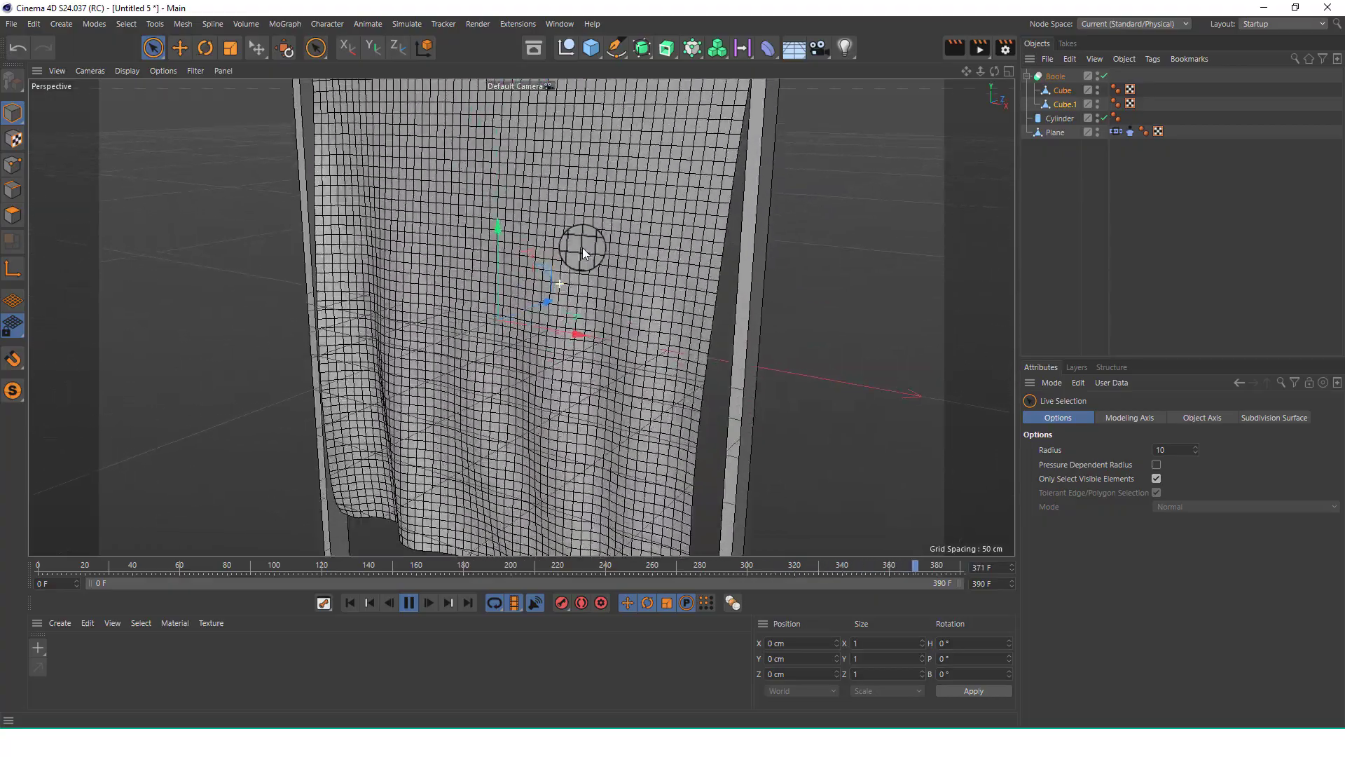
scroll(573, 279, "down", 2)
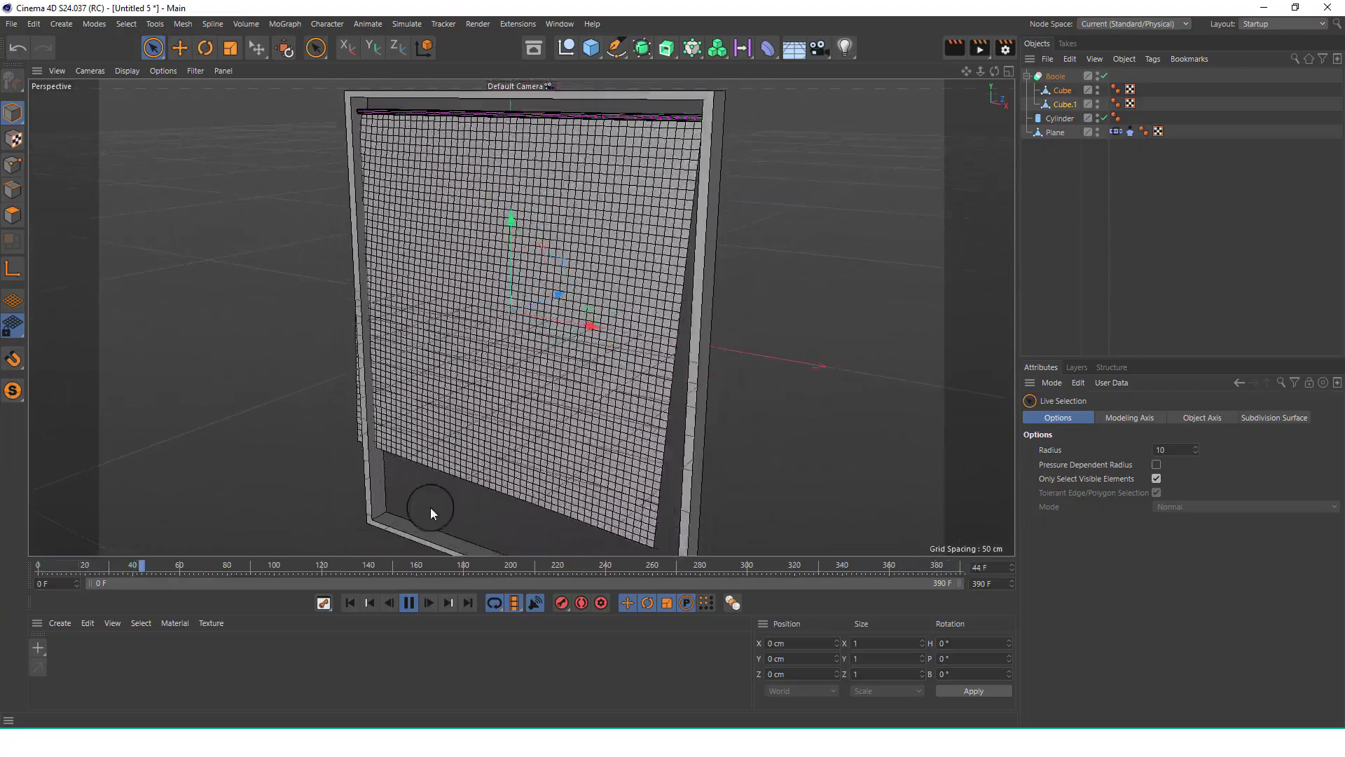
left_click(1091, 220)
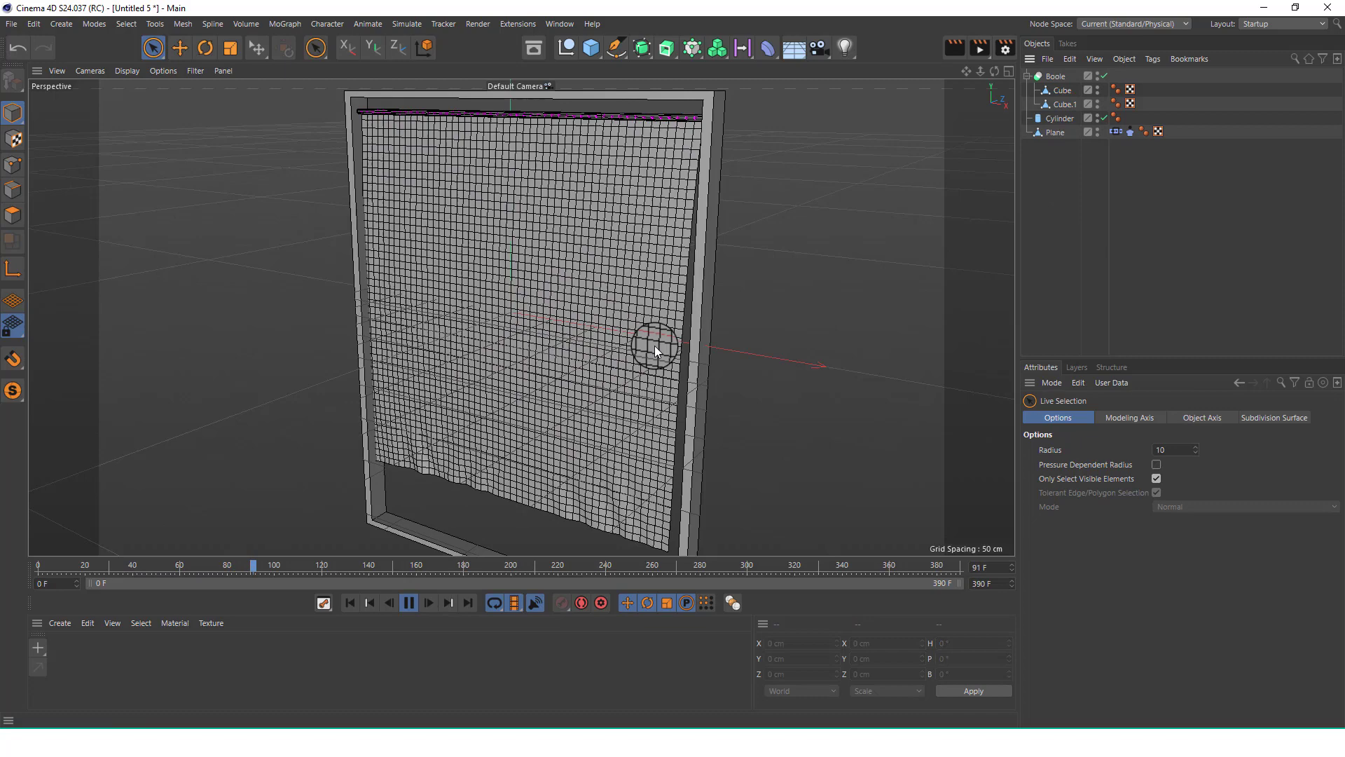
left_click(408, 602)
Add a Wind object and move it away from the window frame to Z -656.18 cm.
scroll(524, 309, "down", 5)
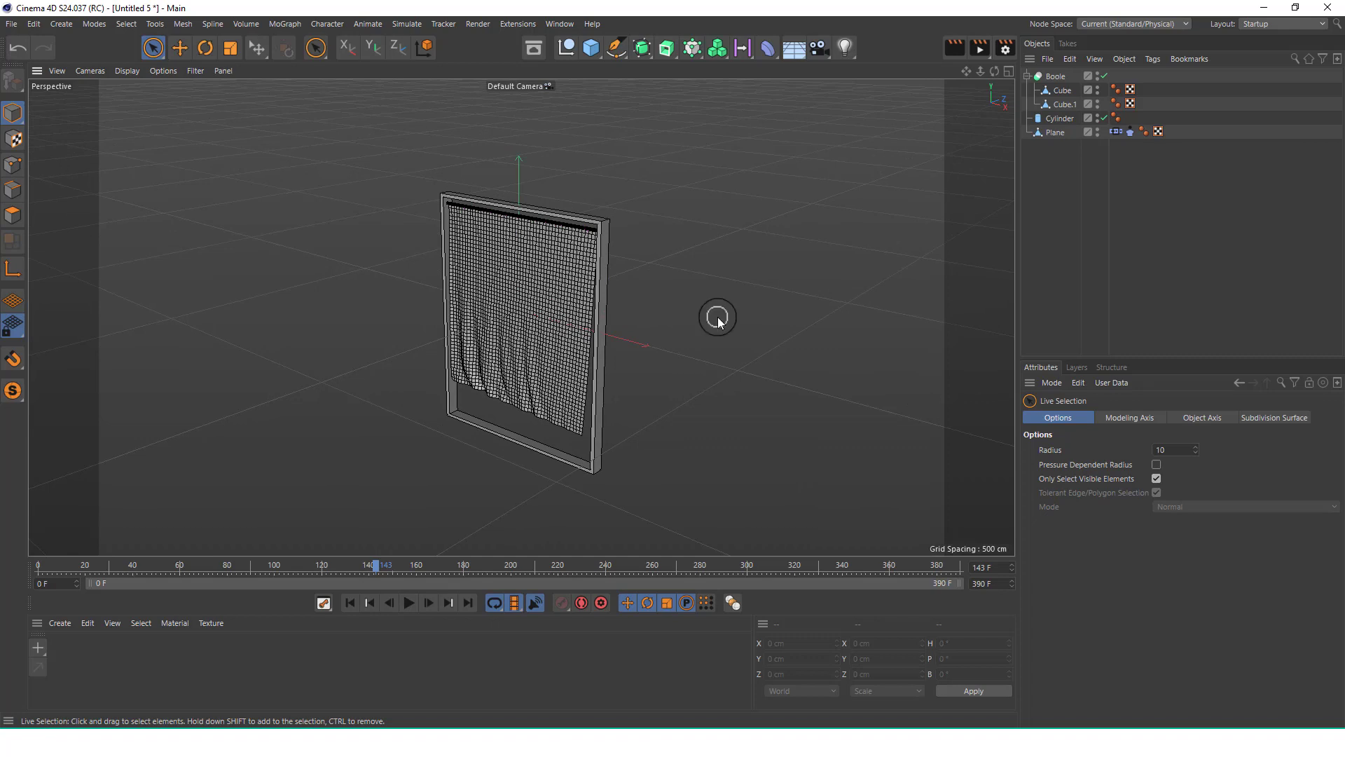
key("shift+c")
type("WIND")
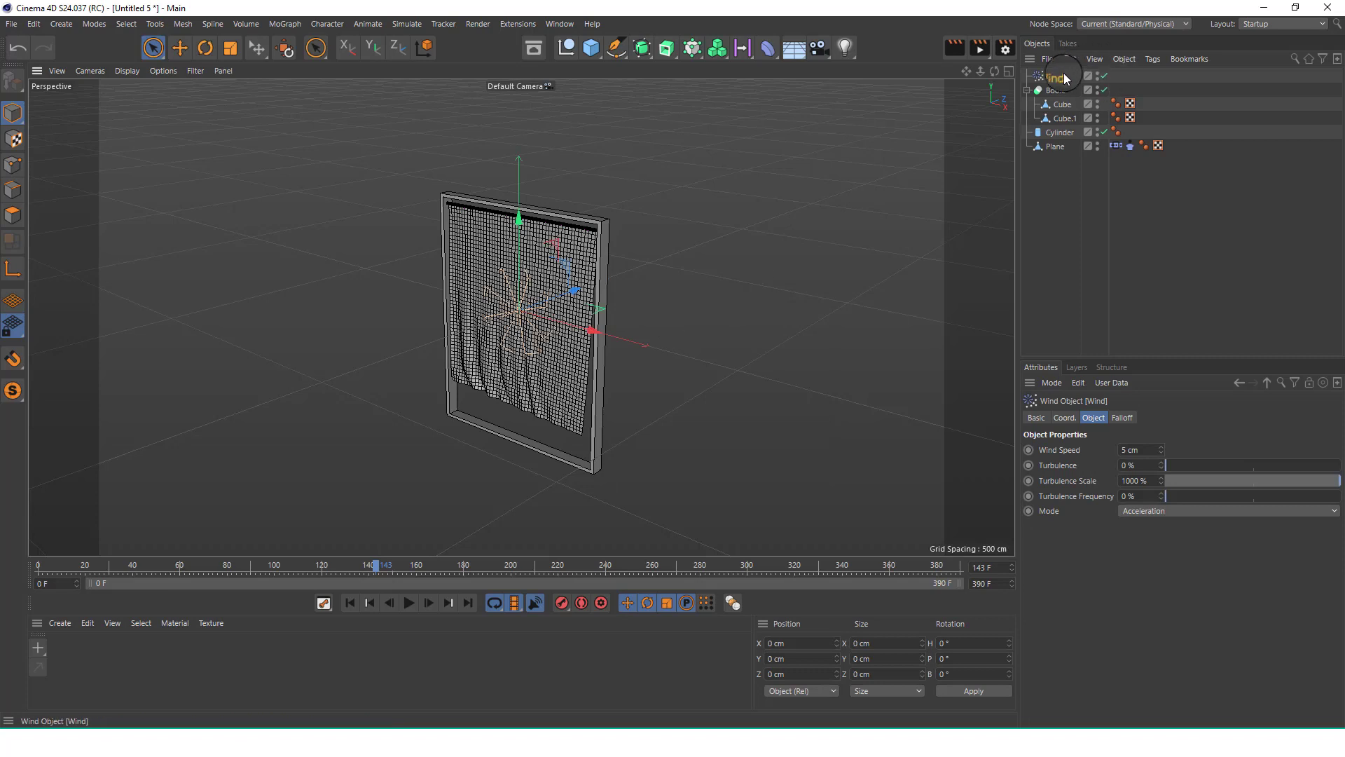
scroll(498, 286, "down", 1)
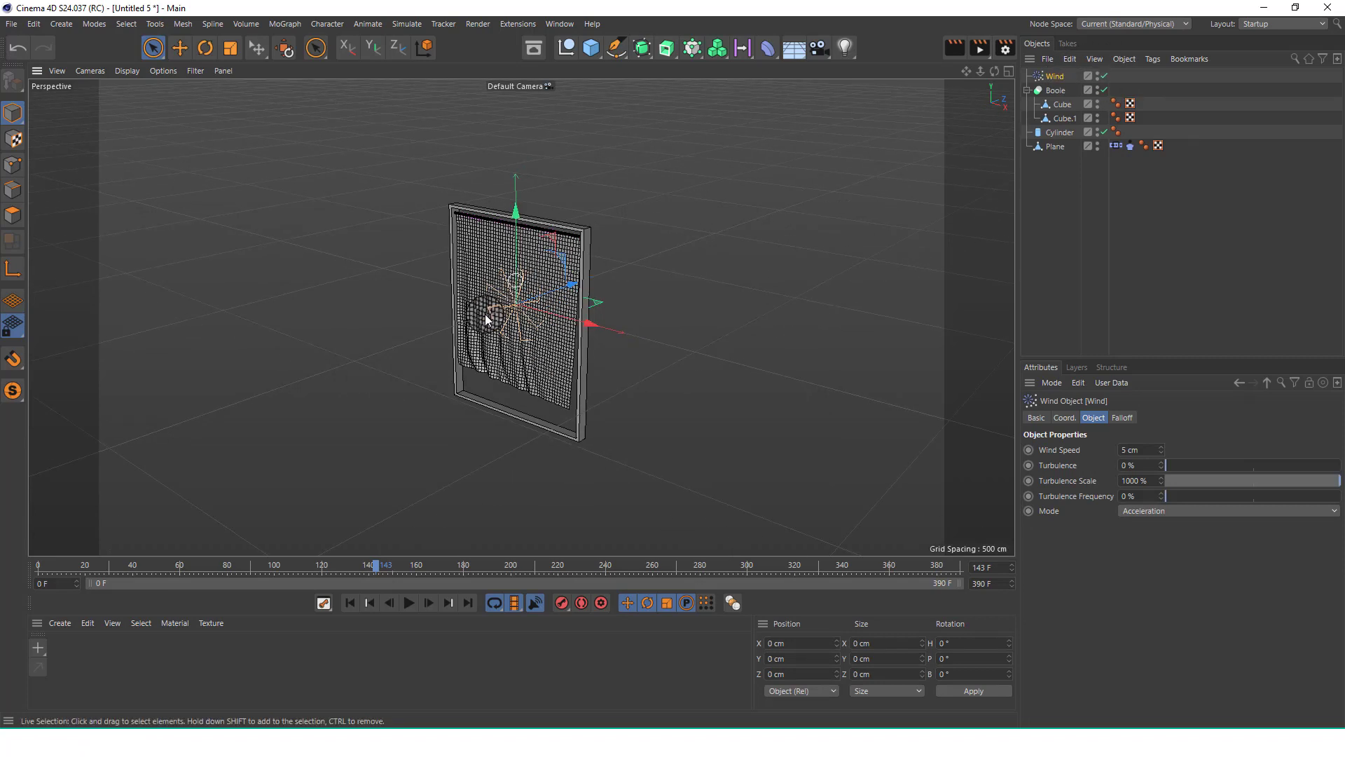
left_click_drag(517, 282, 347, 371, "alt")
mouse_move(429, 335)
left_mouse_down("alt")
mouse_move(423, 348)
mouse_move(439, 360)
mouse_move(449, 339)
left_mouse_up("alt")
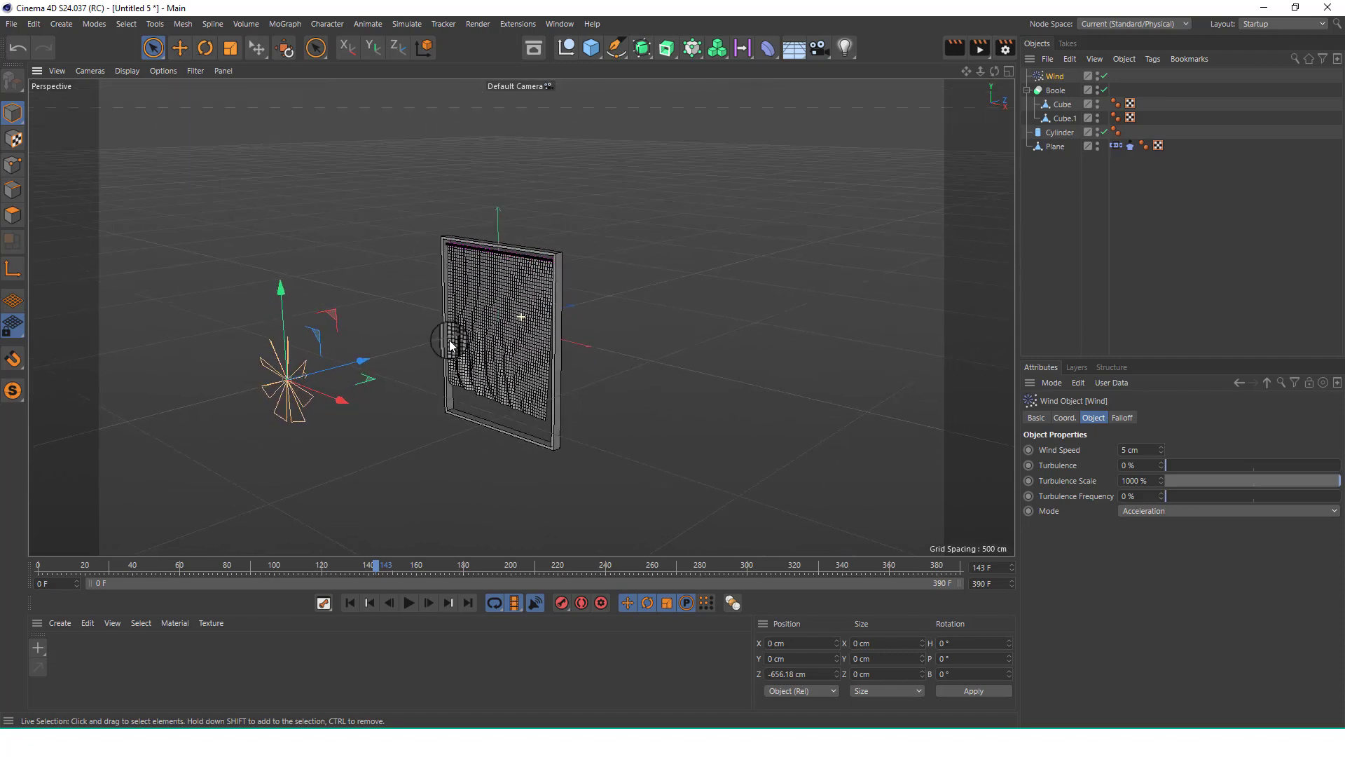
Play the simulation from the first frame and examine the wind's effect on the cloth from the frame's side.
left_click(350, 602)
left_click(409, 602)
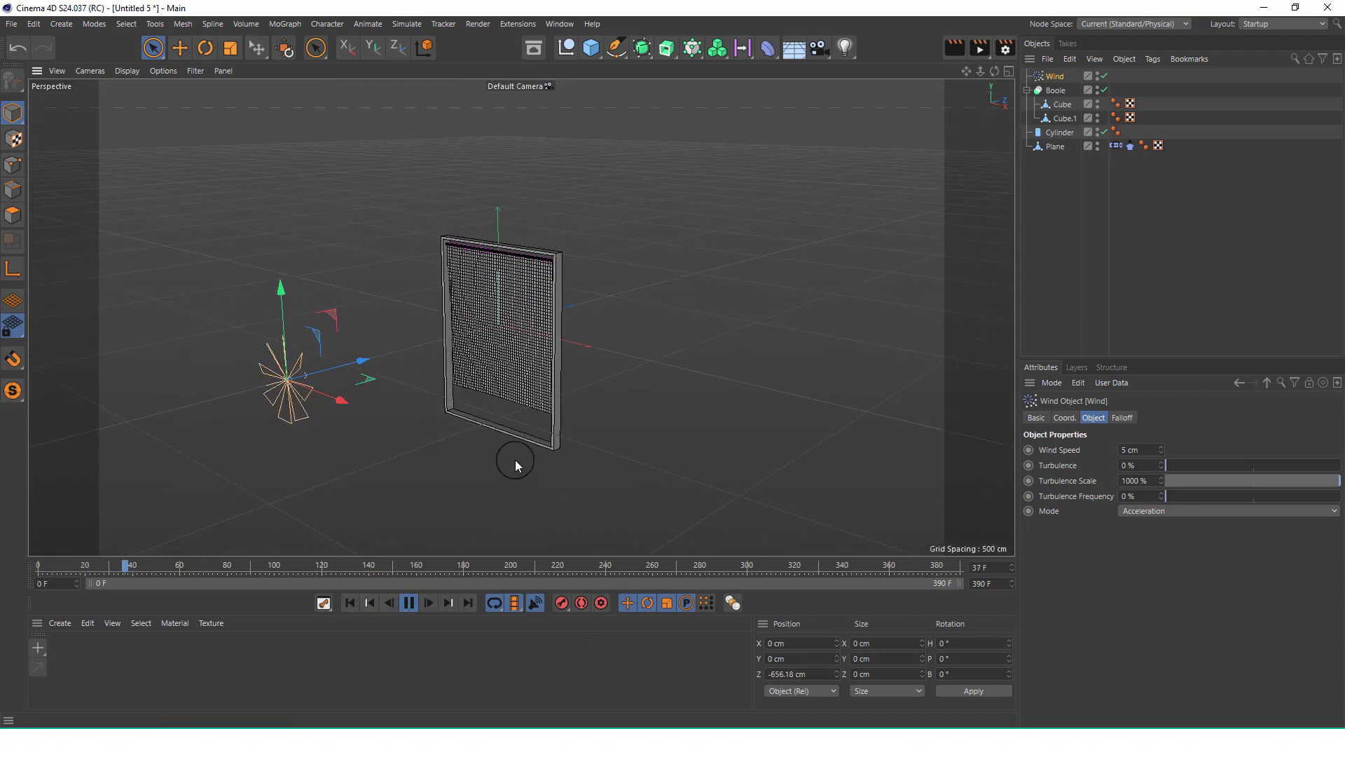
left_click_drag(494, 388, 321, 400, "alt")
right_click_drag(334, 379, 381, 316, "alt")
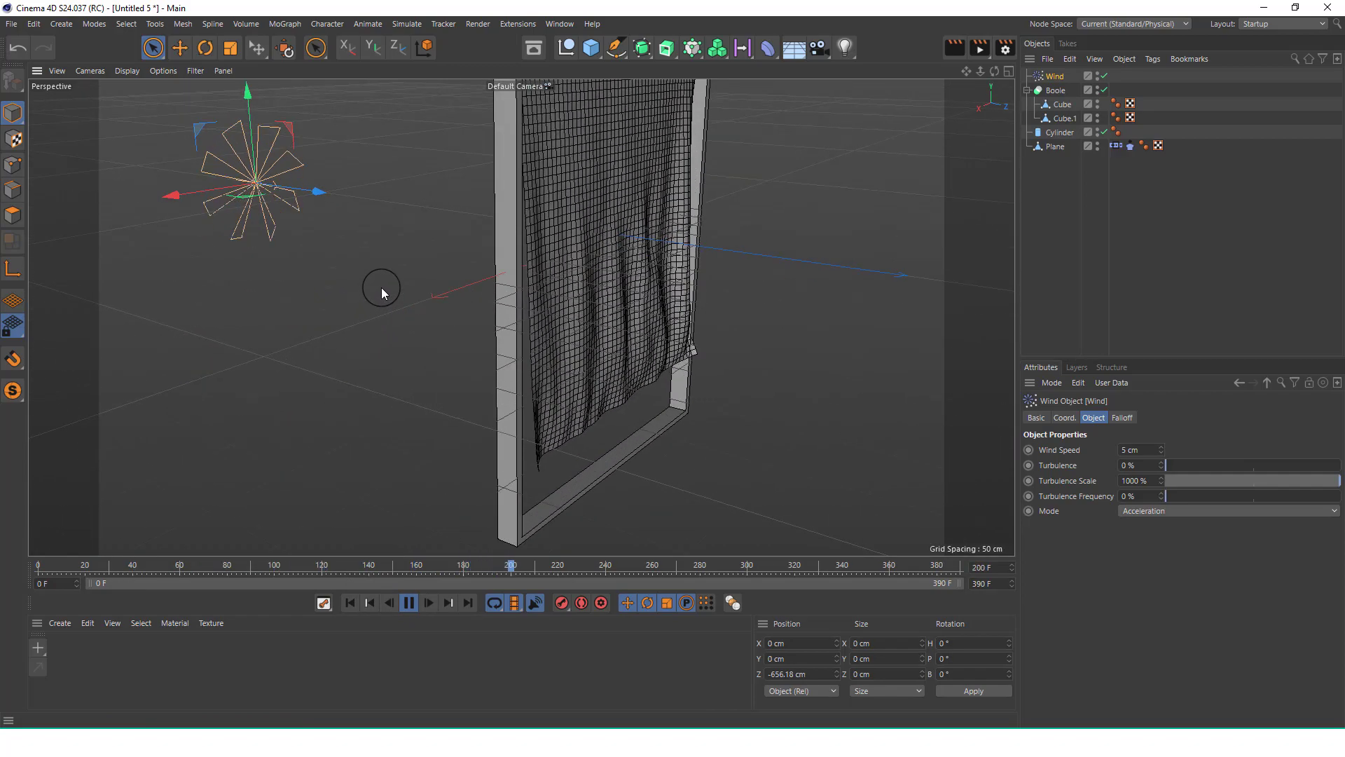
scroll(381, 288, "down", 2)
left_click_drag(388, 275, 502, 252, "alt")
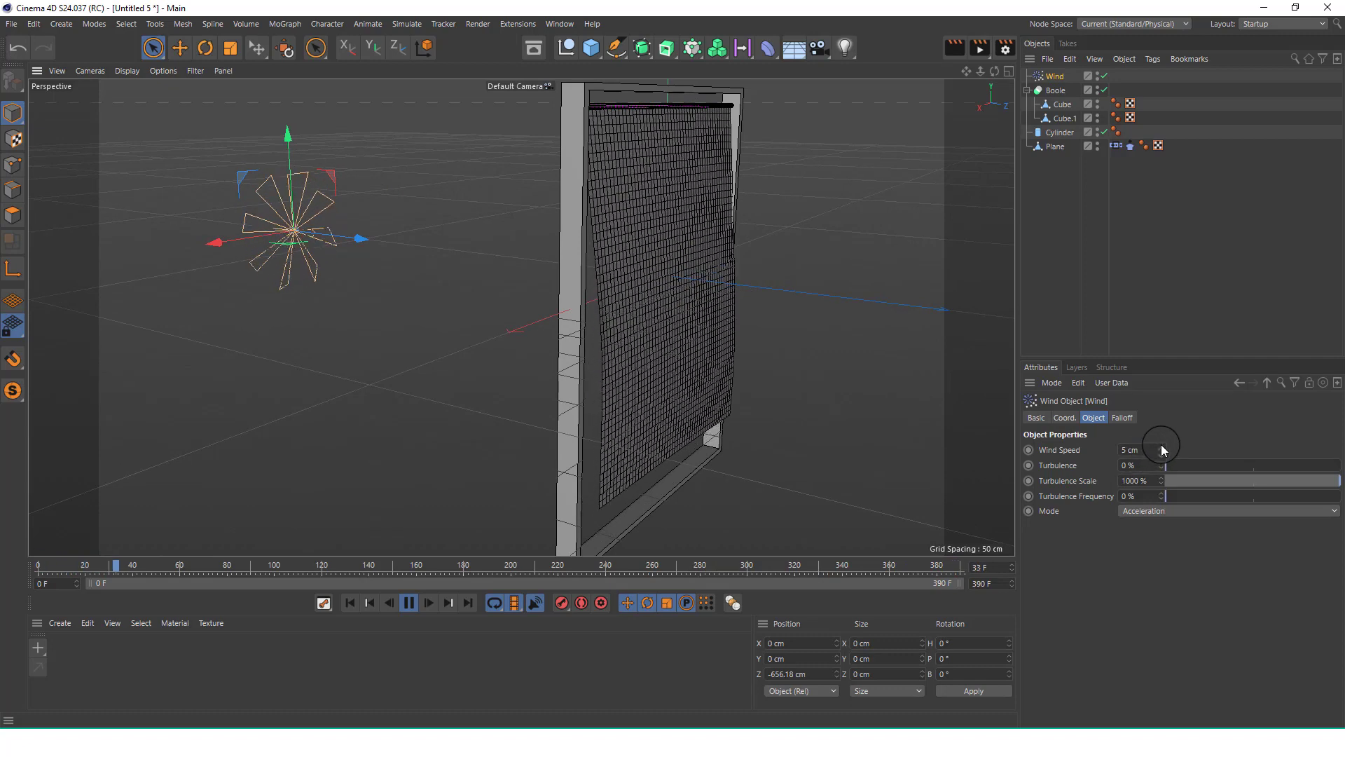
Raise the Wind object's Wind Speed to 21.58 cm, replay the simulation from the start, and stop it.
left_click_drag(1161, 447, 1161, 442)
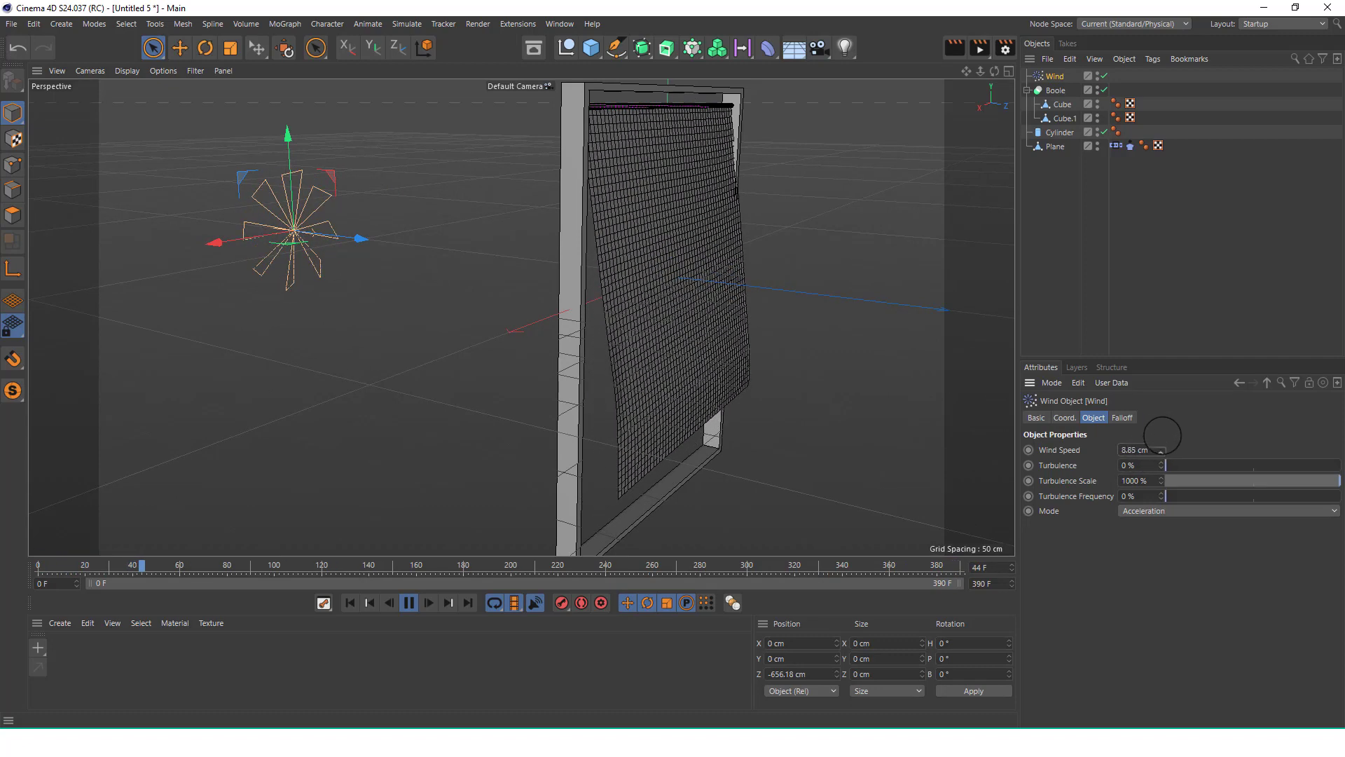
left_click_drag(1165, 431, 1163, 448)
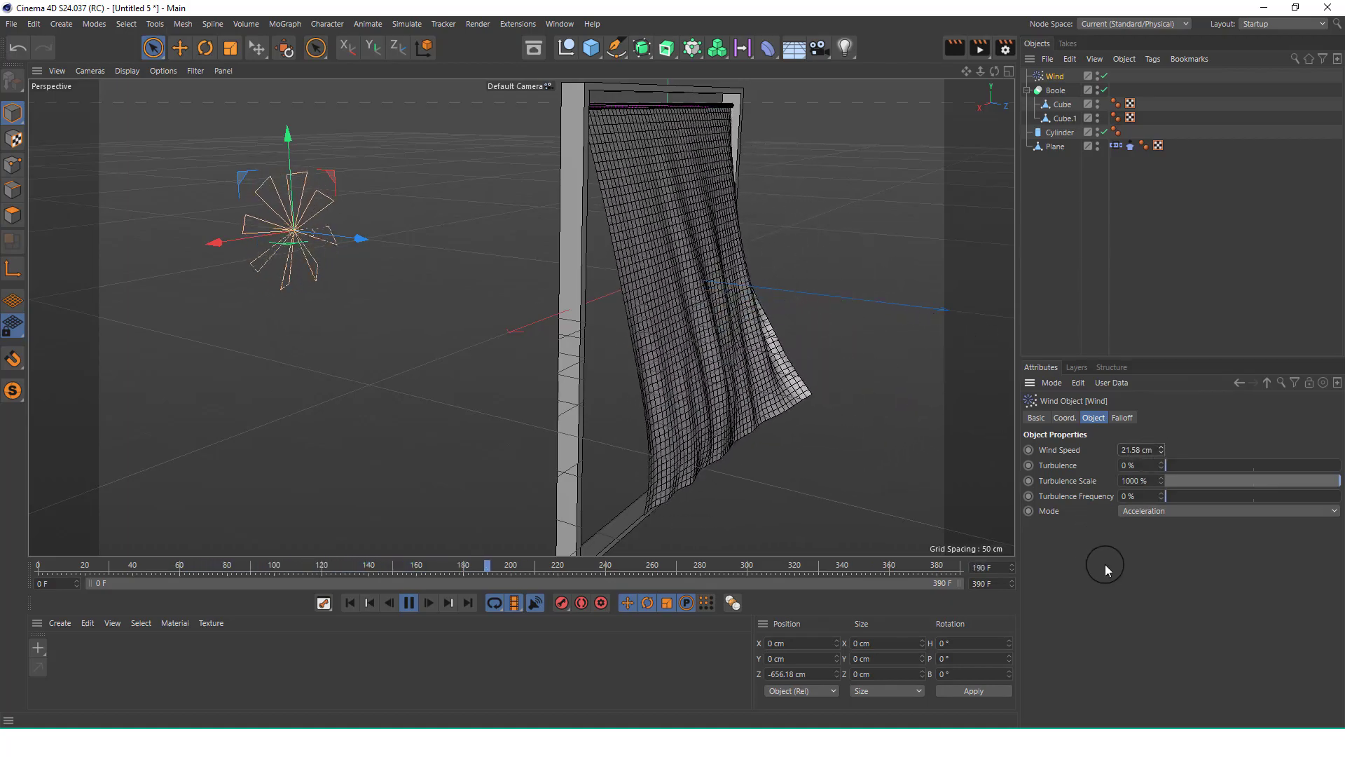
left_click(354, 601)
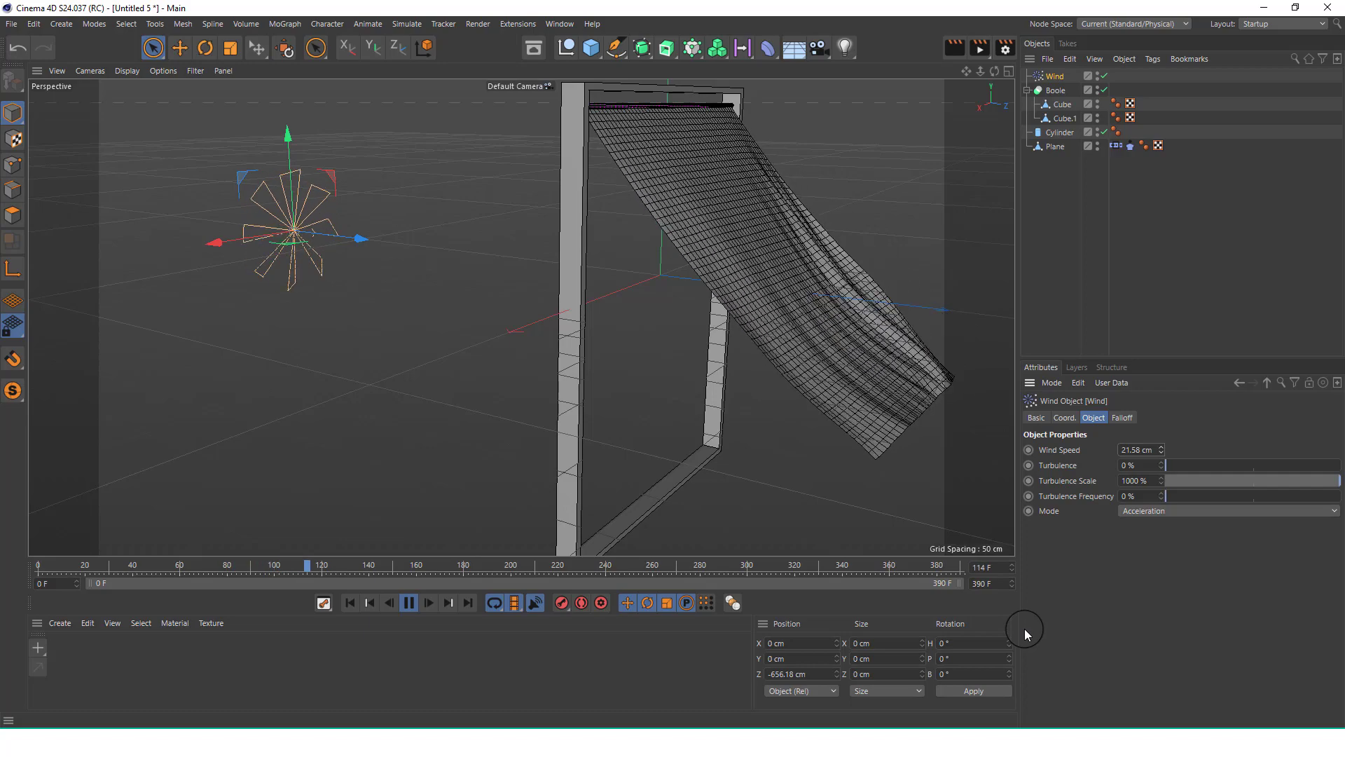
left_click(410, 602)
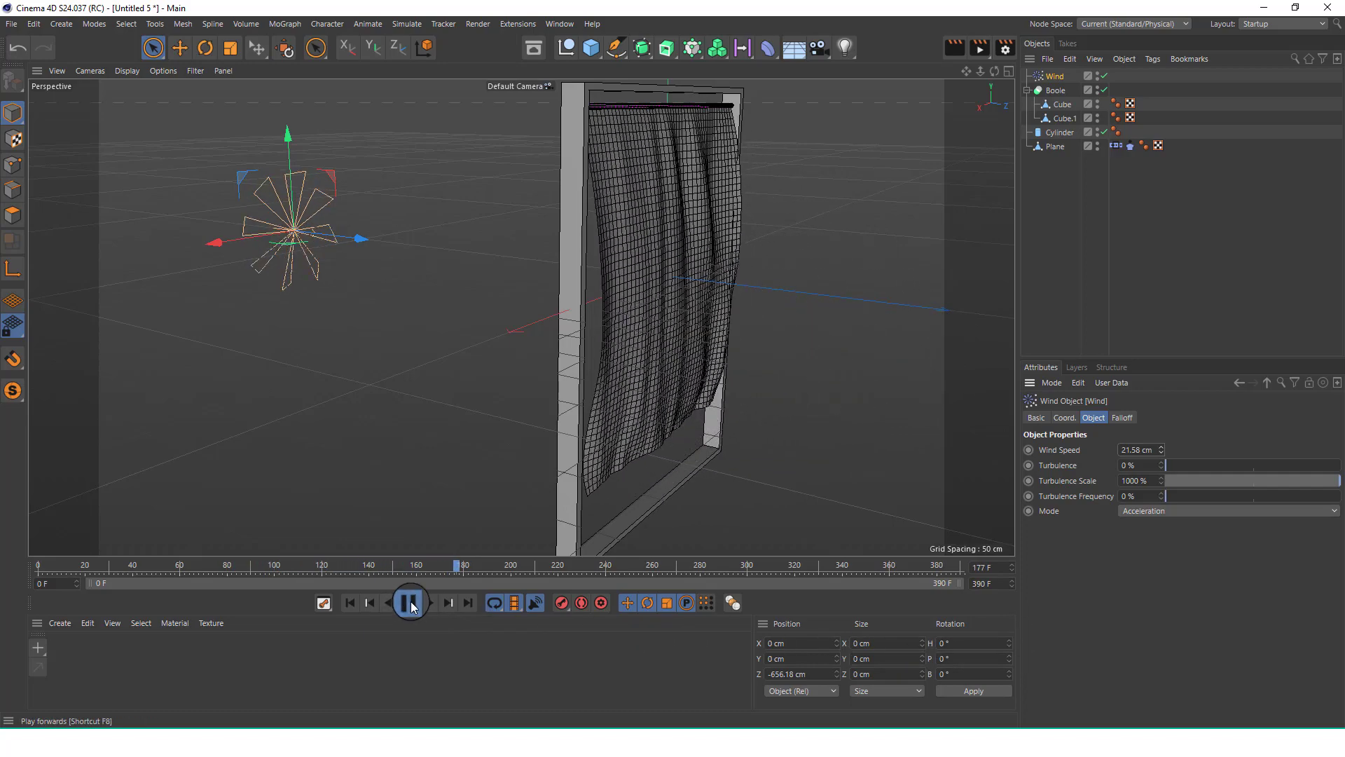
Group the Wind, Boole with its cubes, Cylinder and Plane under one Null.
scroll(430, 291, "down", 5)
middle_click_drag(472, 294, 576, 302)
left_click_drag(1048, 165, 1069, 54)
right_click(1057, 77)
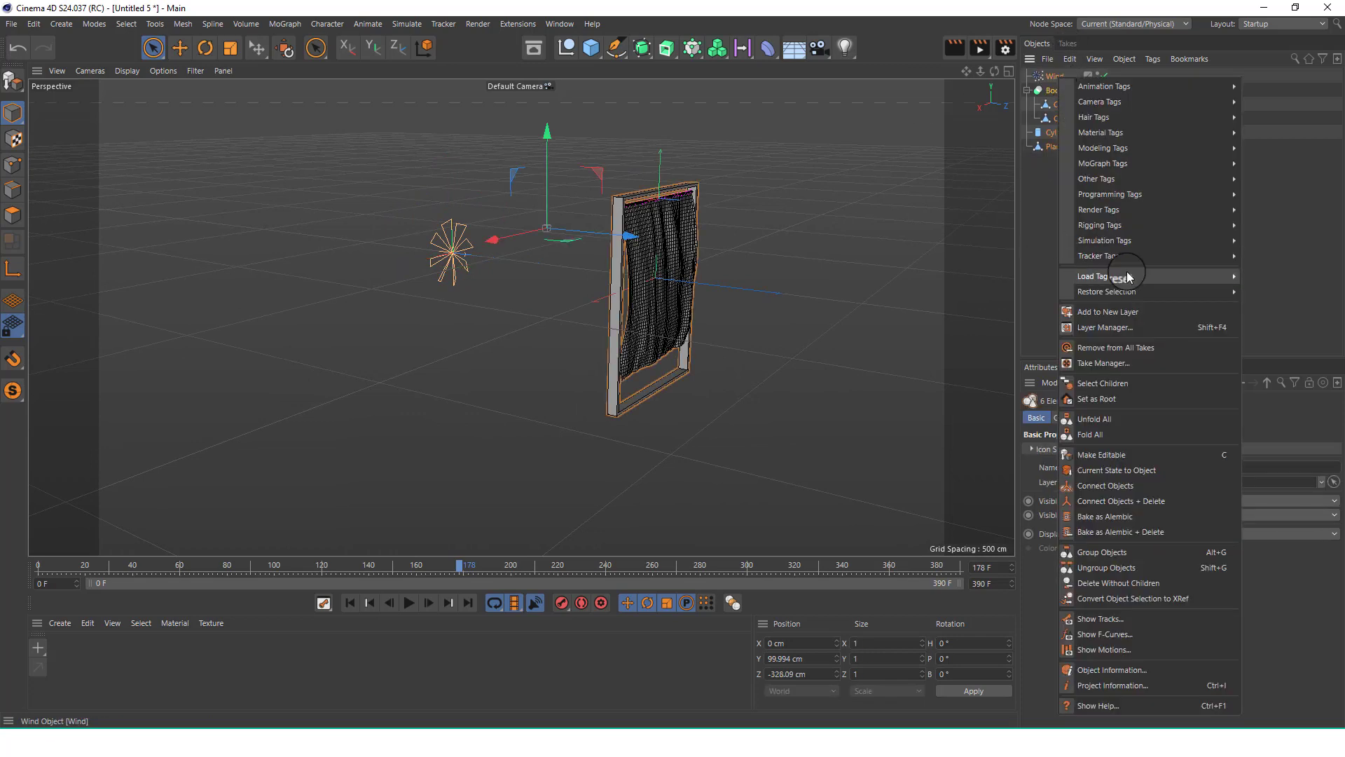
left_click(1128, 551)
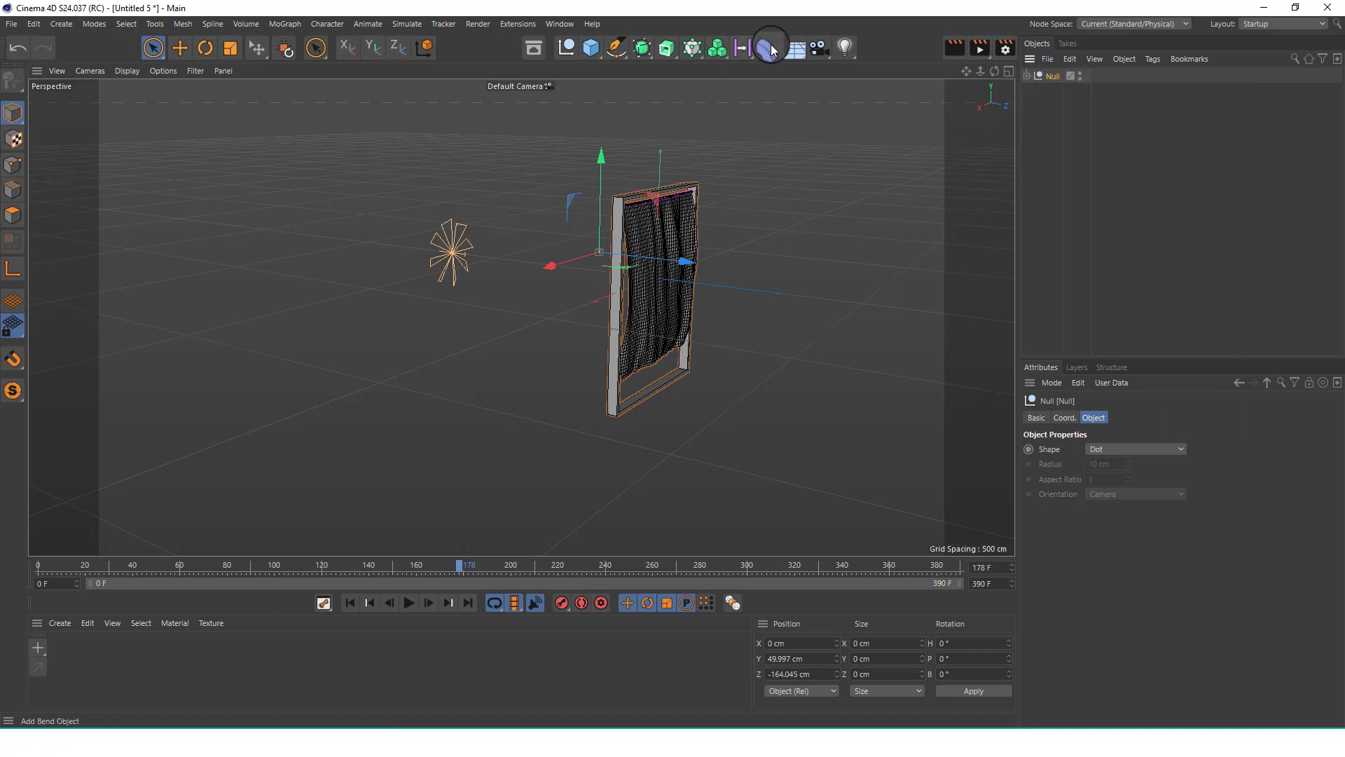
Add a Floor, order it below the Null, and lower it to Y -316.702 cm beneath the frame.
left_click_drag(795, 52, 840, 70)
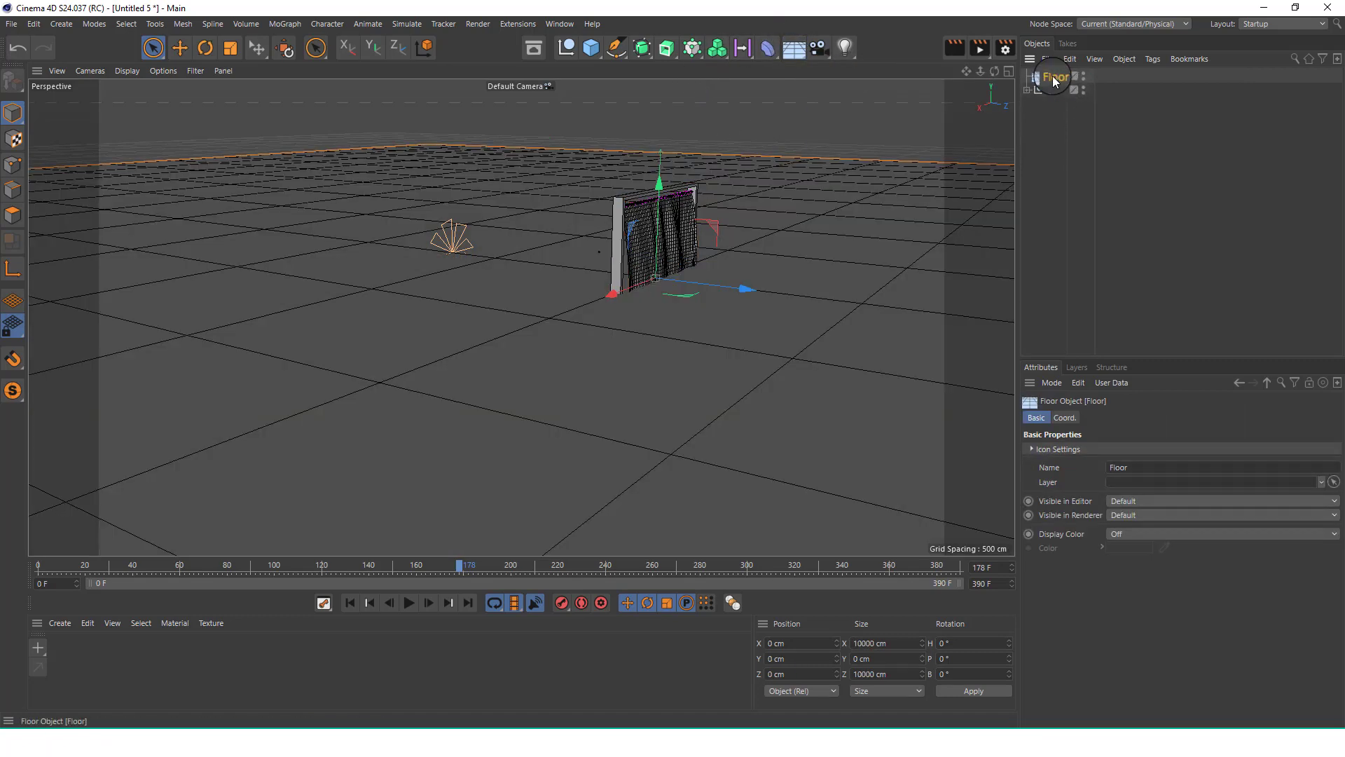
left_click_drag(658, 182, 671, 305)
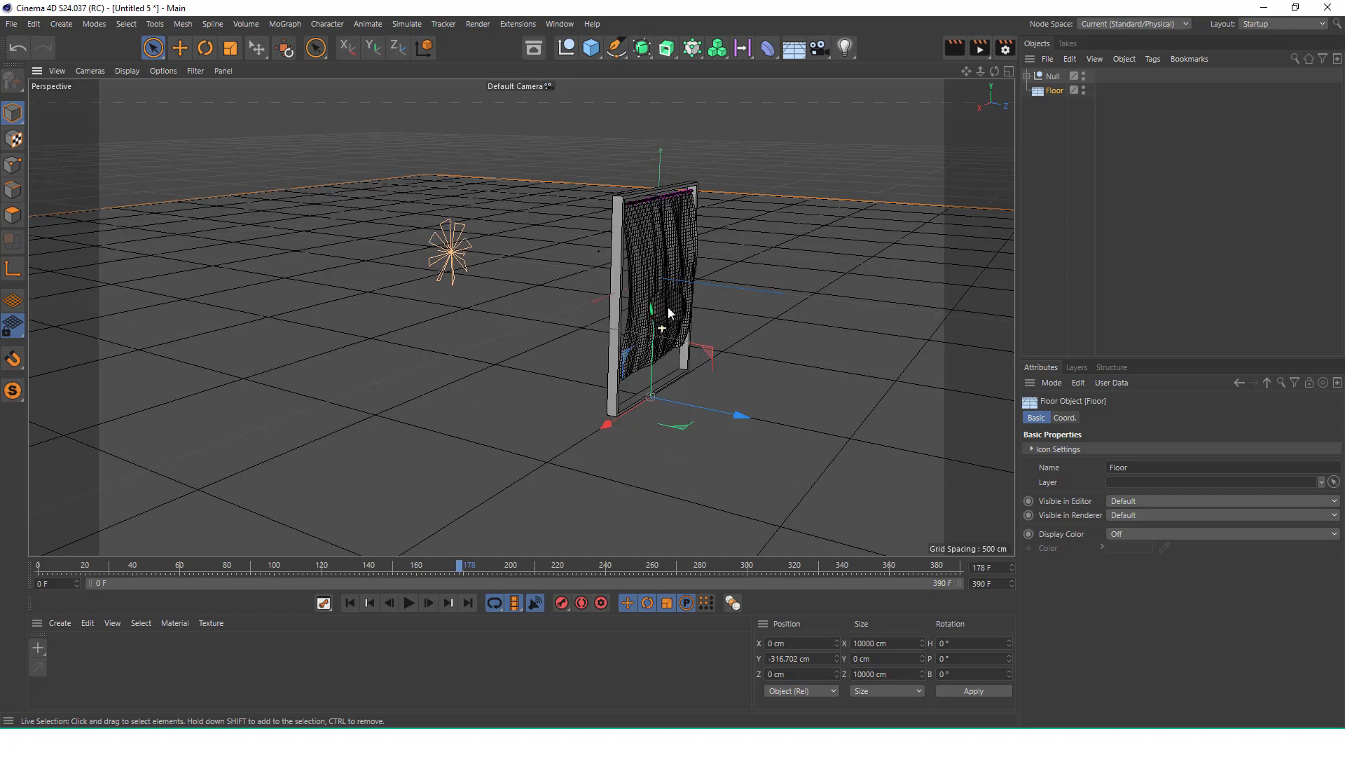
scroll(667, 307, "up", 2)
Add a MoGraph Cloner and make the Null group its child.
left_click(1051, 75)
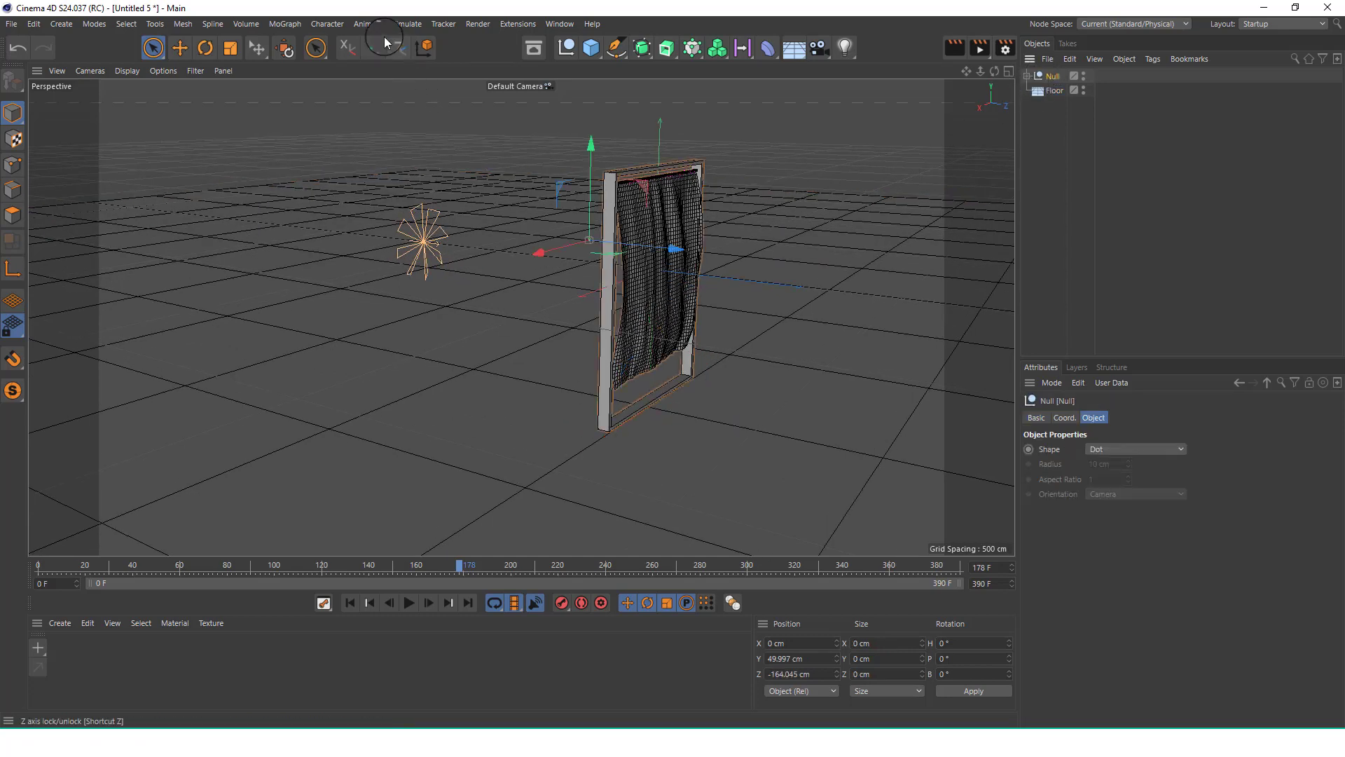
left_click(330, 24)
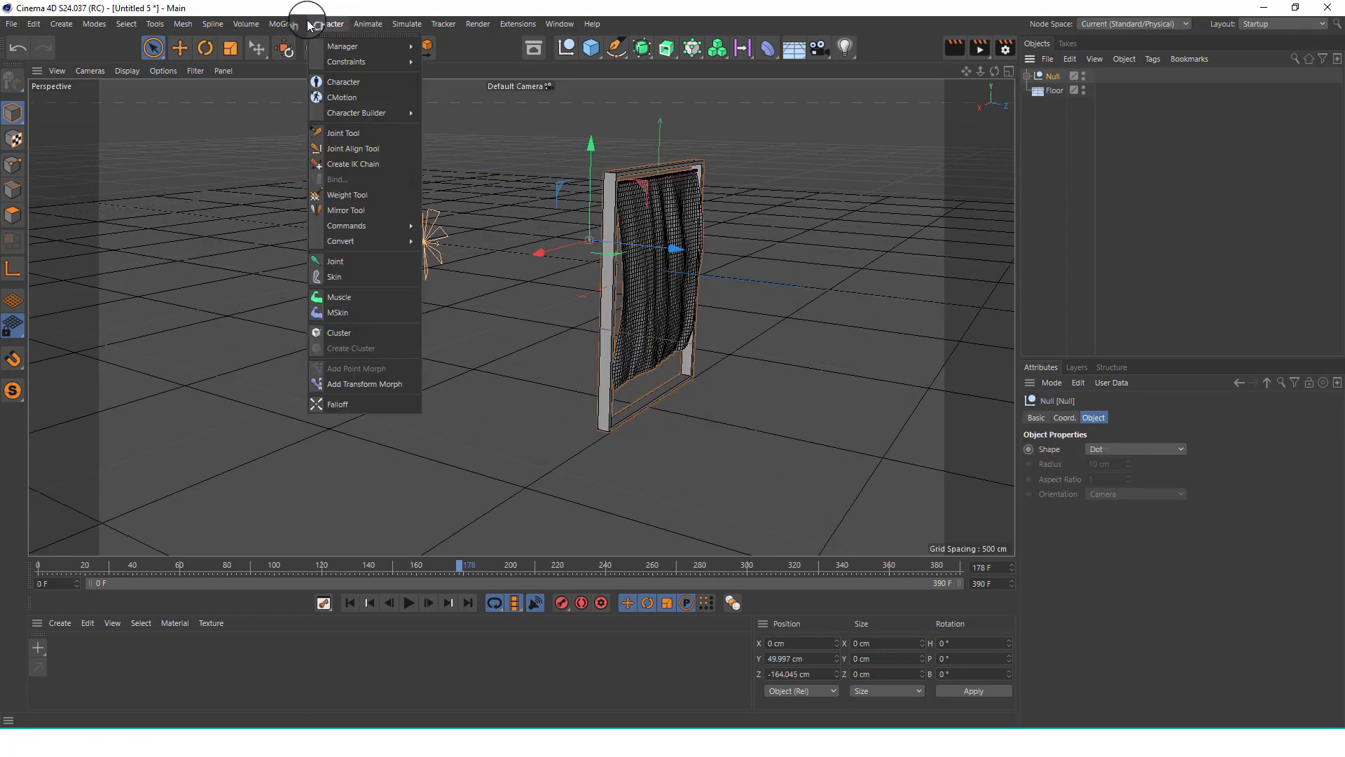
mouse_move(291, 24)
left_click(314, 69)
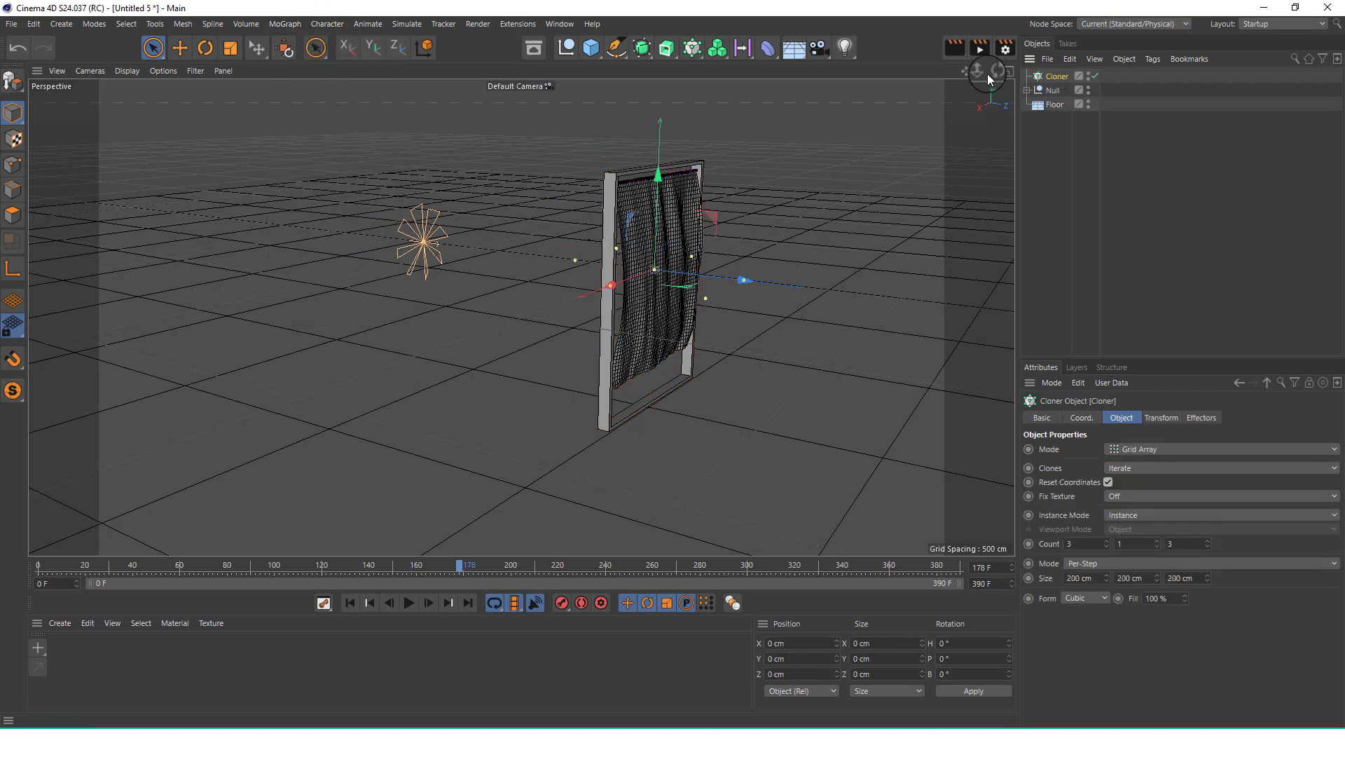
left_click_drag(1062, 81, 1060, 78)
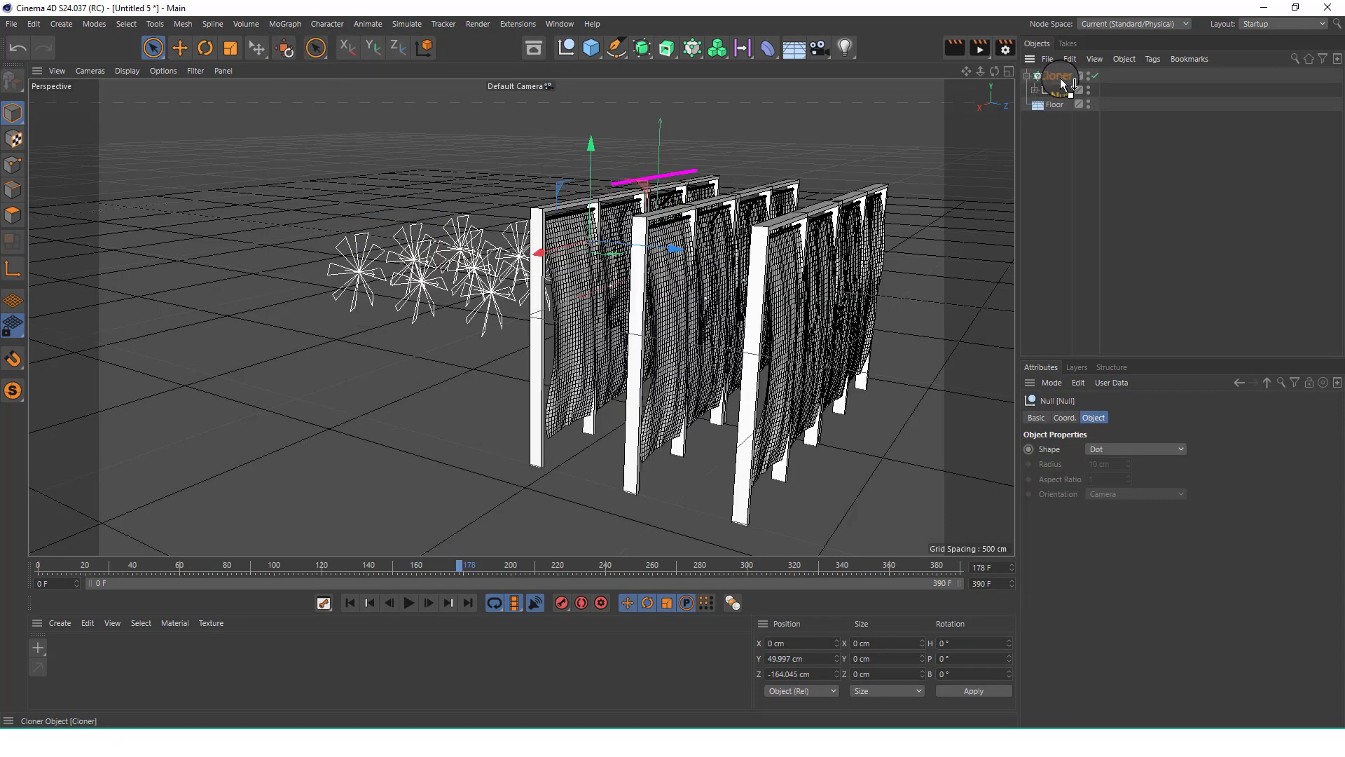
Set the Cloner to Radial mode with a radius of 1428 cm and a count of 10.
left_click(1164, 448)
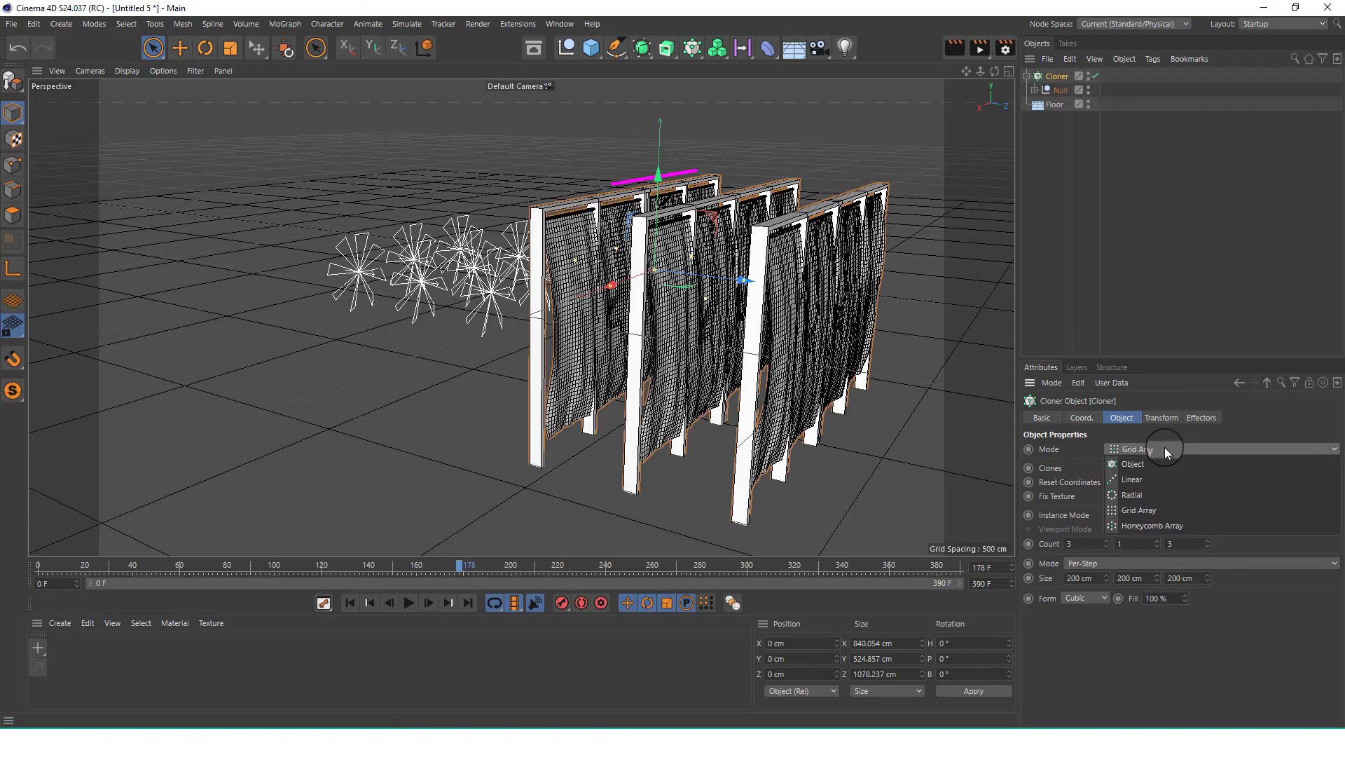
left_click(1157, 482)
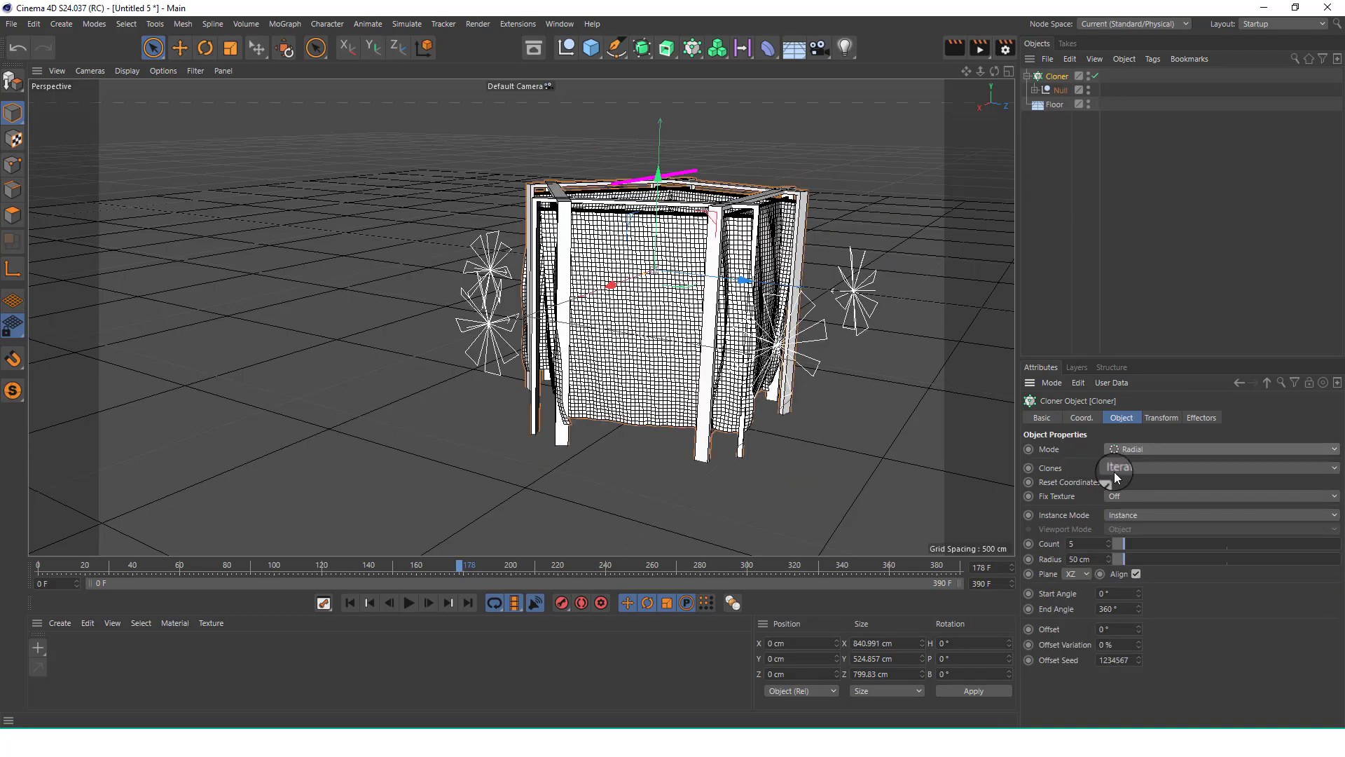
left_click_drag(1132, 557, 1339, 576)
scroll(513, 202, "down", 7)
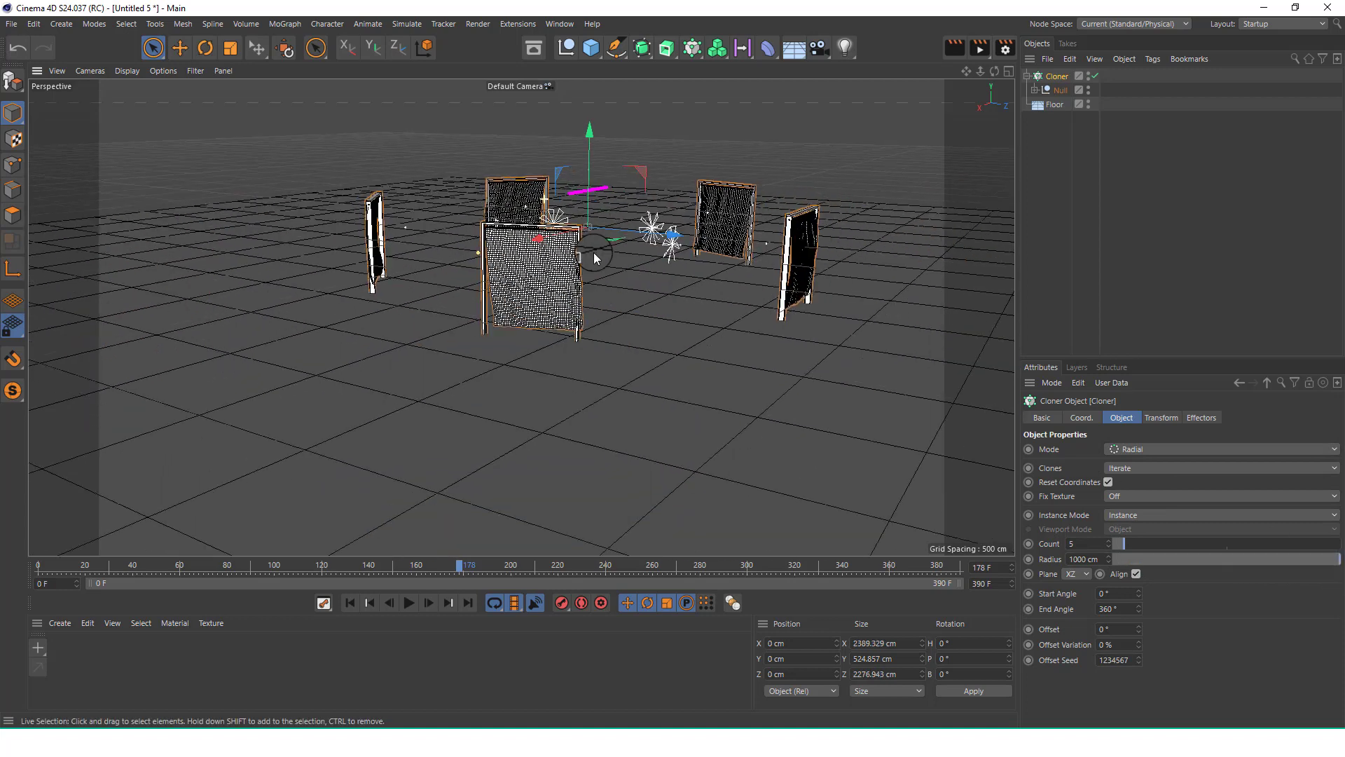
middle_click_drag(678, 241, 600, 273, "alt")
scroll(513, 258, "up", 2)
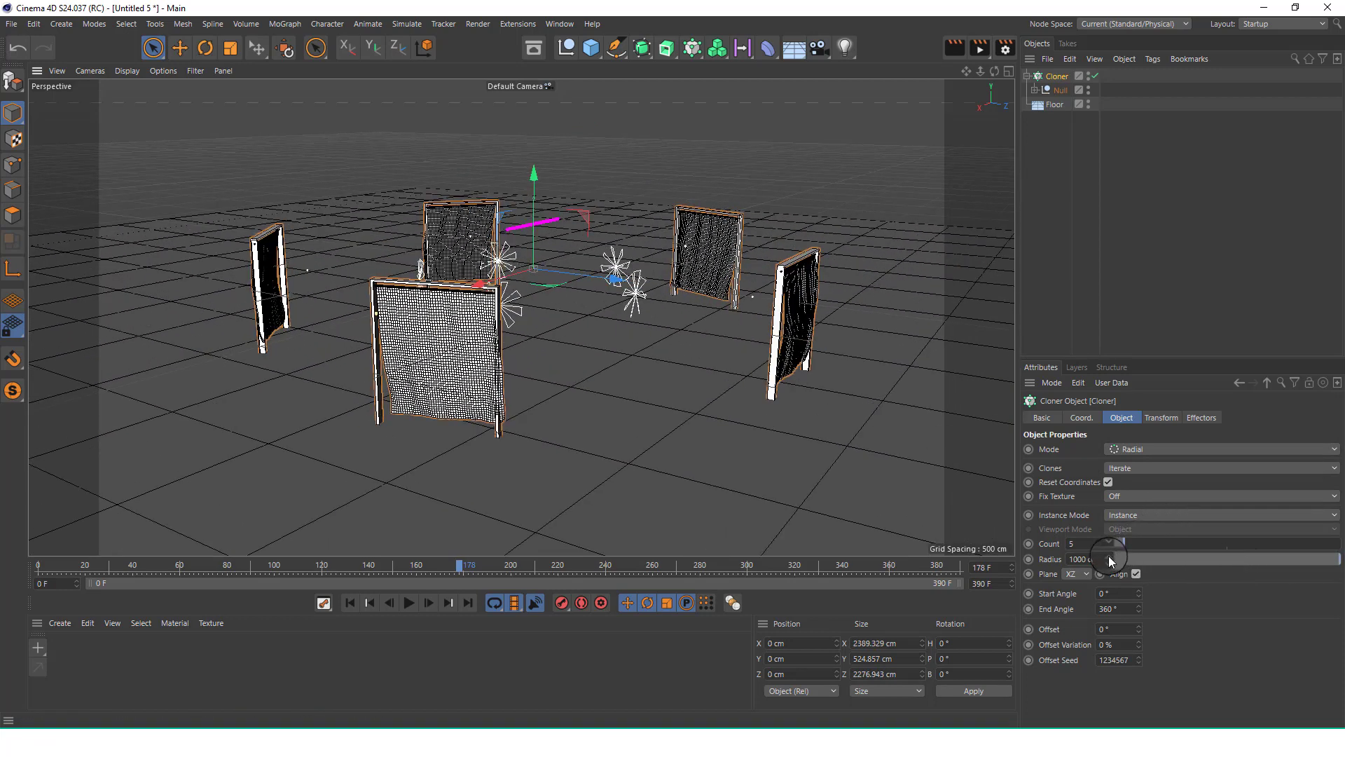
mouse_move(1108, 557)
left_mouse_down()
mouse_move(1099, 575)
mouse_move(1110, 543)
left_mouse_up()
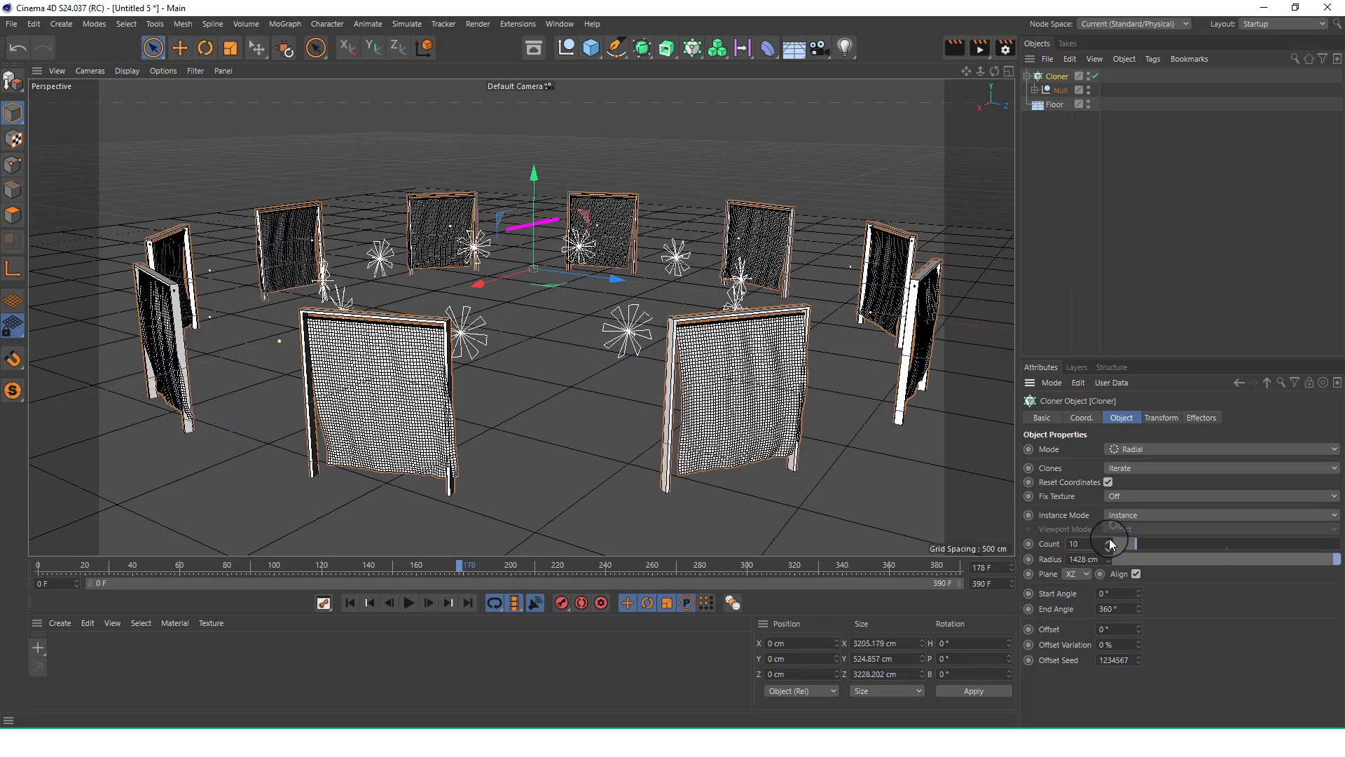
Add a Circle spline at the centre of the window ring and set its plane to XZ.
scroll(548, 232, "up", 10)
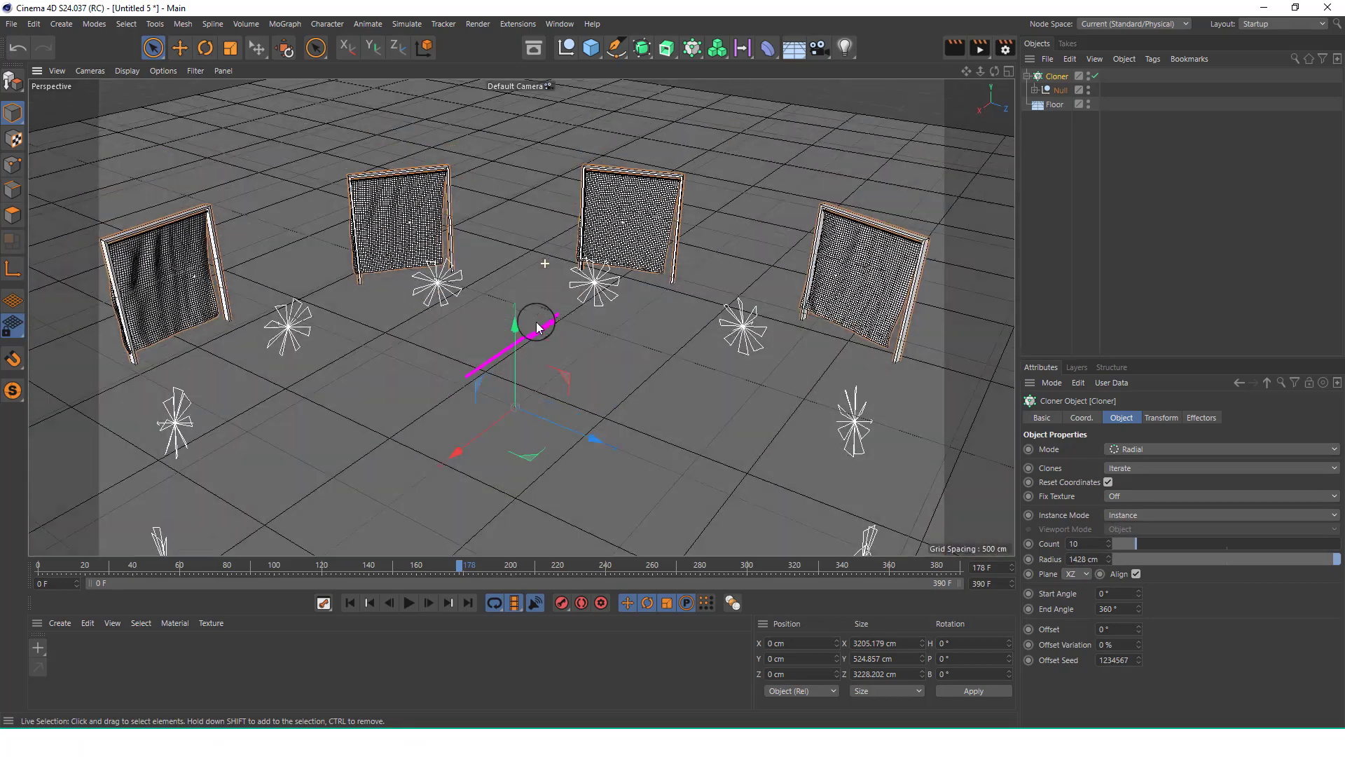
mouse_move(538, 327)
left_mouse_down("alt")
mouse_move(561, 381)
mouse_move(777, 393)
mouse_move(823, 303)
mouse_move(764, 323)
mouse_move(549, 305)
mouse_move(506, 316)
mouse_move(485, 374)
mouse_move(509, 393)
mouse_move(546, 381)
left_mouse_up("alt")
scroll(559, 386, "down", 3)
middle_click_drag(561, 387, 564, 287, "alt")
scroll(557, 234, "up", 3)
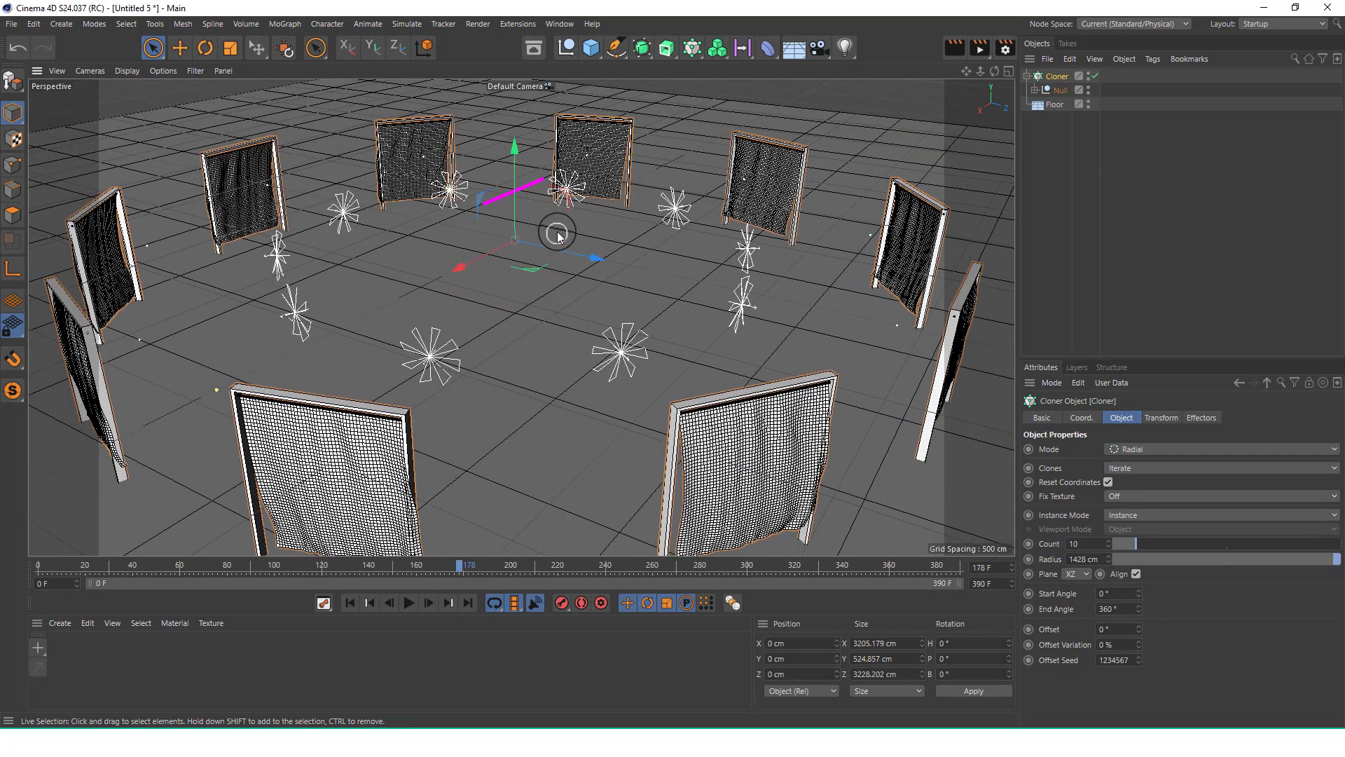
scroll(526, 221, "down", 1)
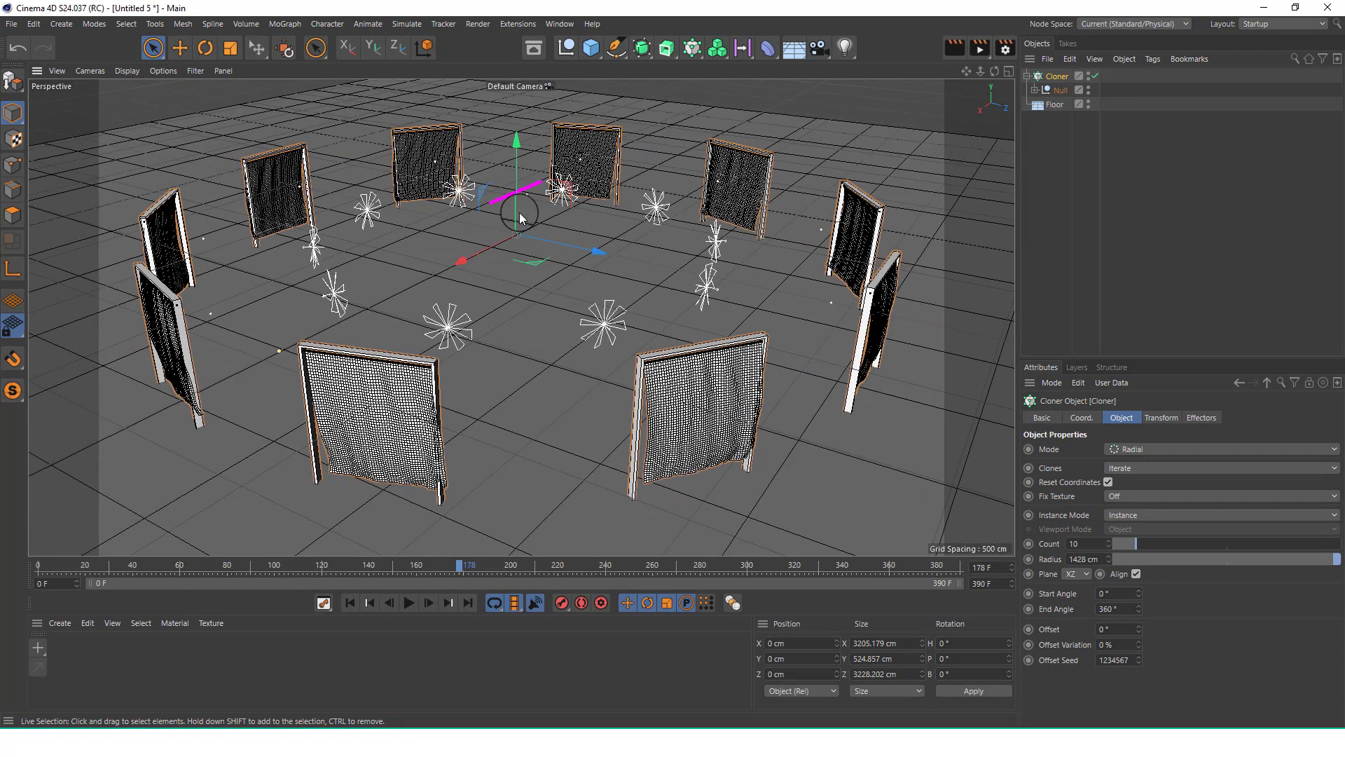
left_click(621, 47)
left_click(750, 79)
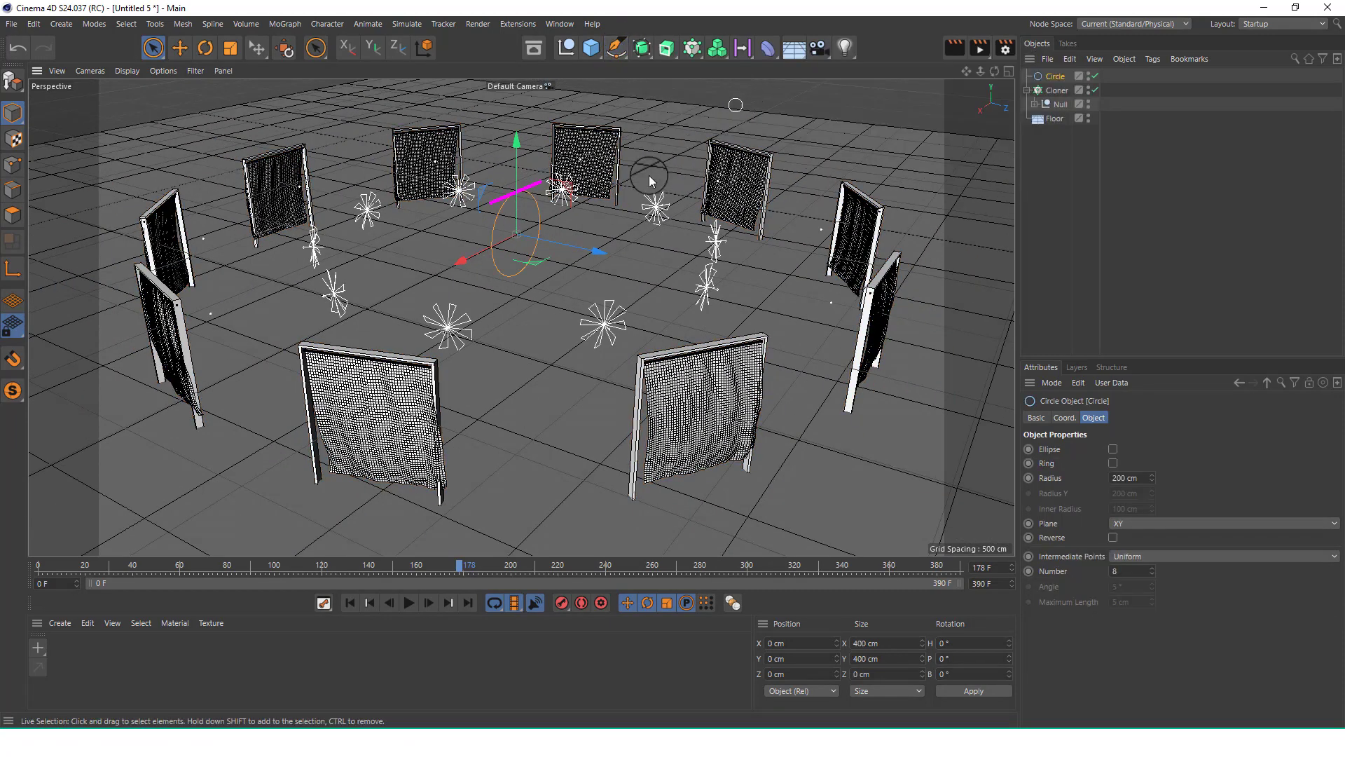
left_click(1155, 524)
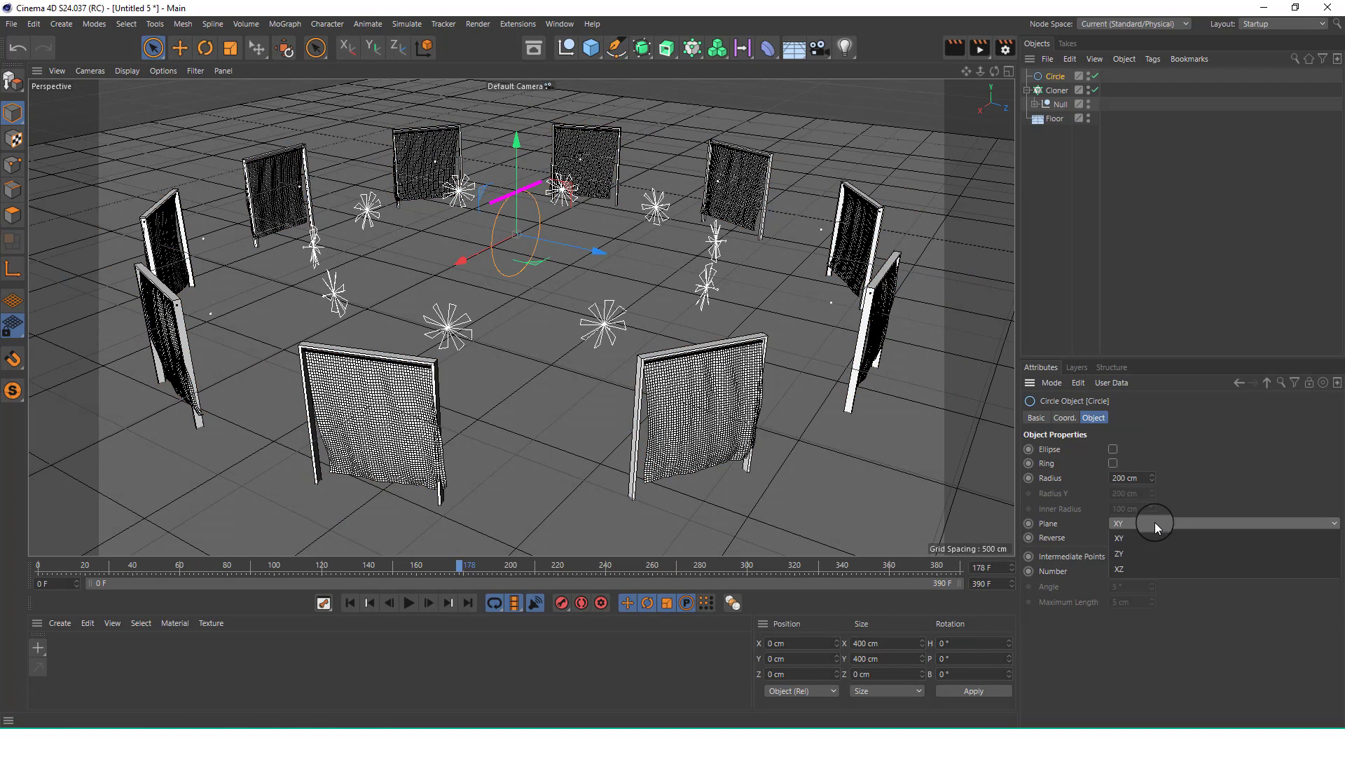
left_click(1146, 564)
Fit the Circle spline to the ring of windows by setting its radius to 1700 cm.
left_click(1114, 477)
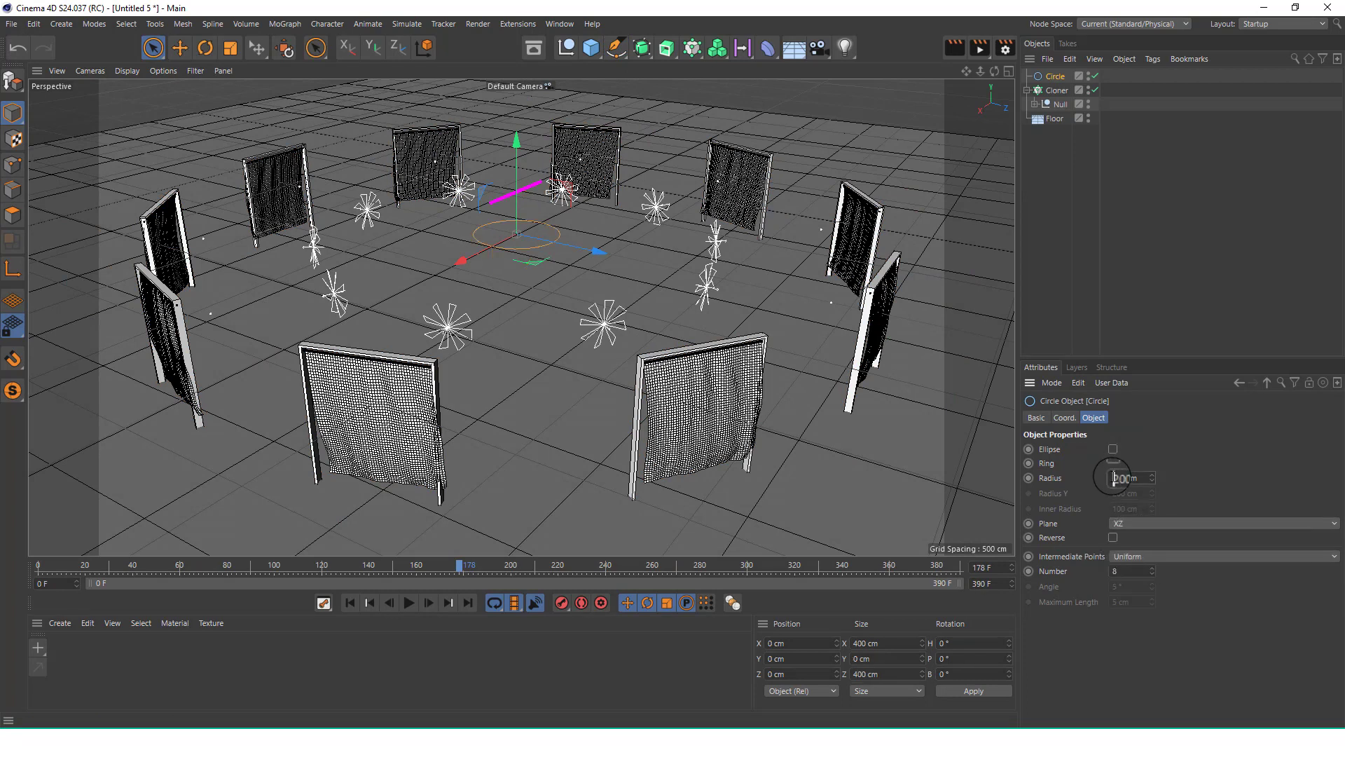
type("1")
key("Return")
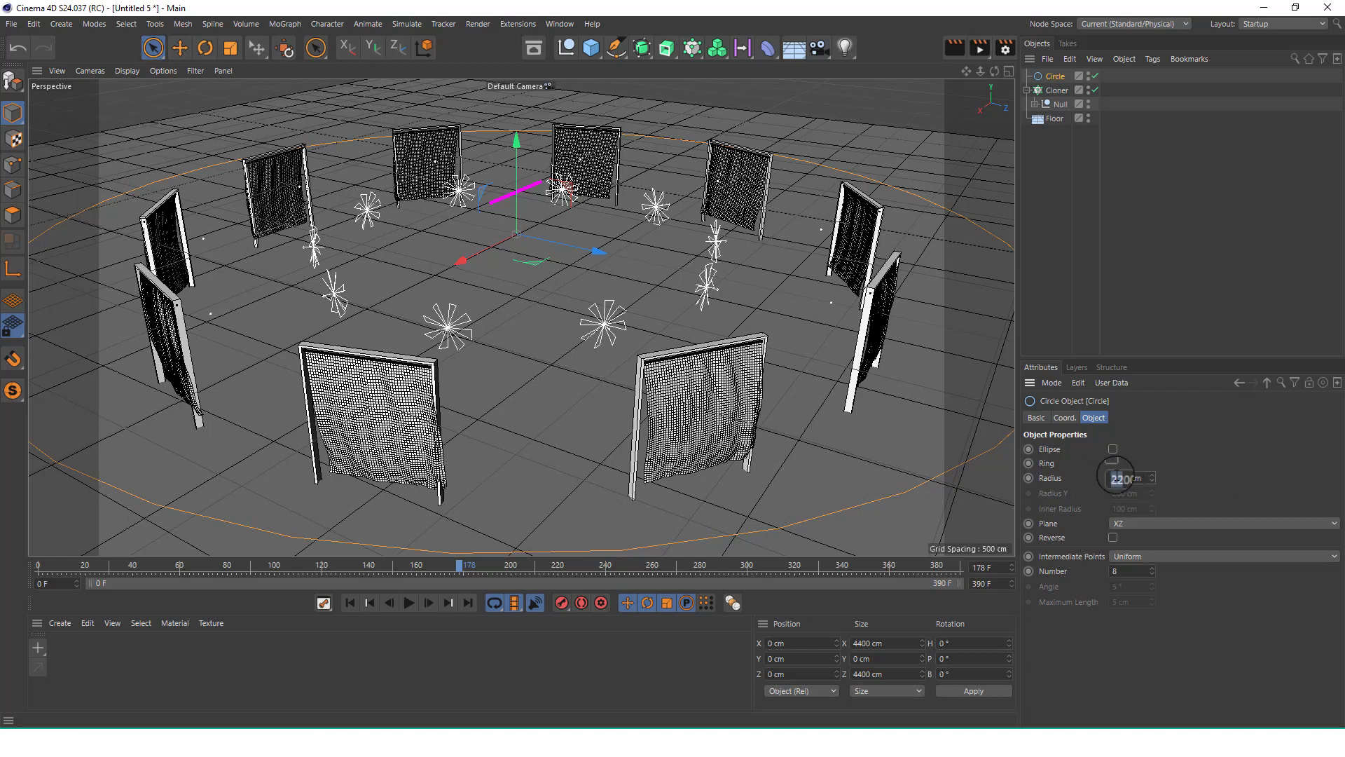
type("1800")
key("Return")
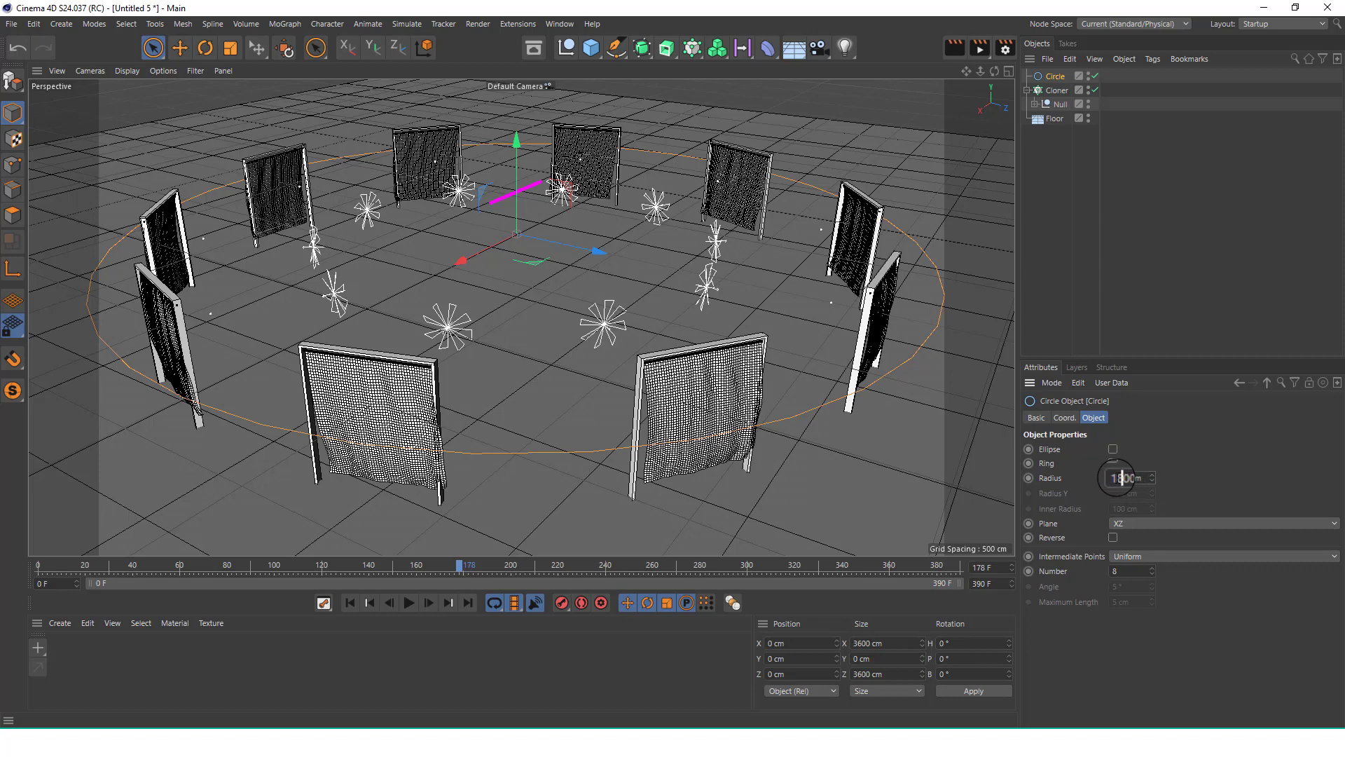
type("7")
key("Return")
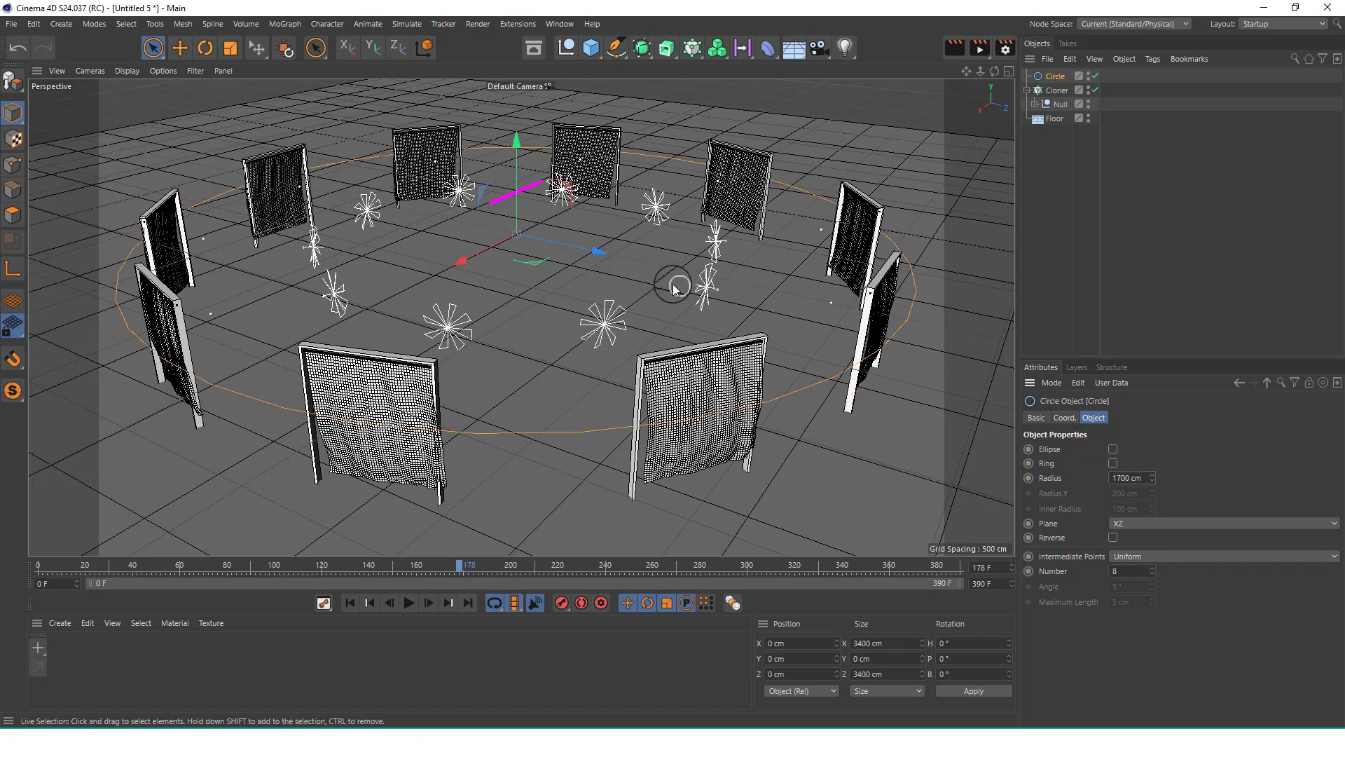
Add a Sphere at the centre of the ring and shrink its radius to about 34 cm.
scroll(669, 284, "up", 1)
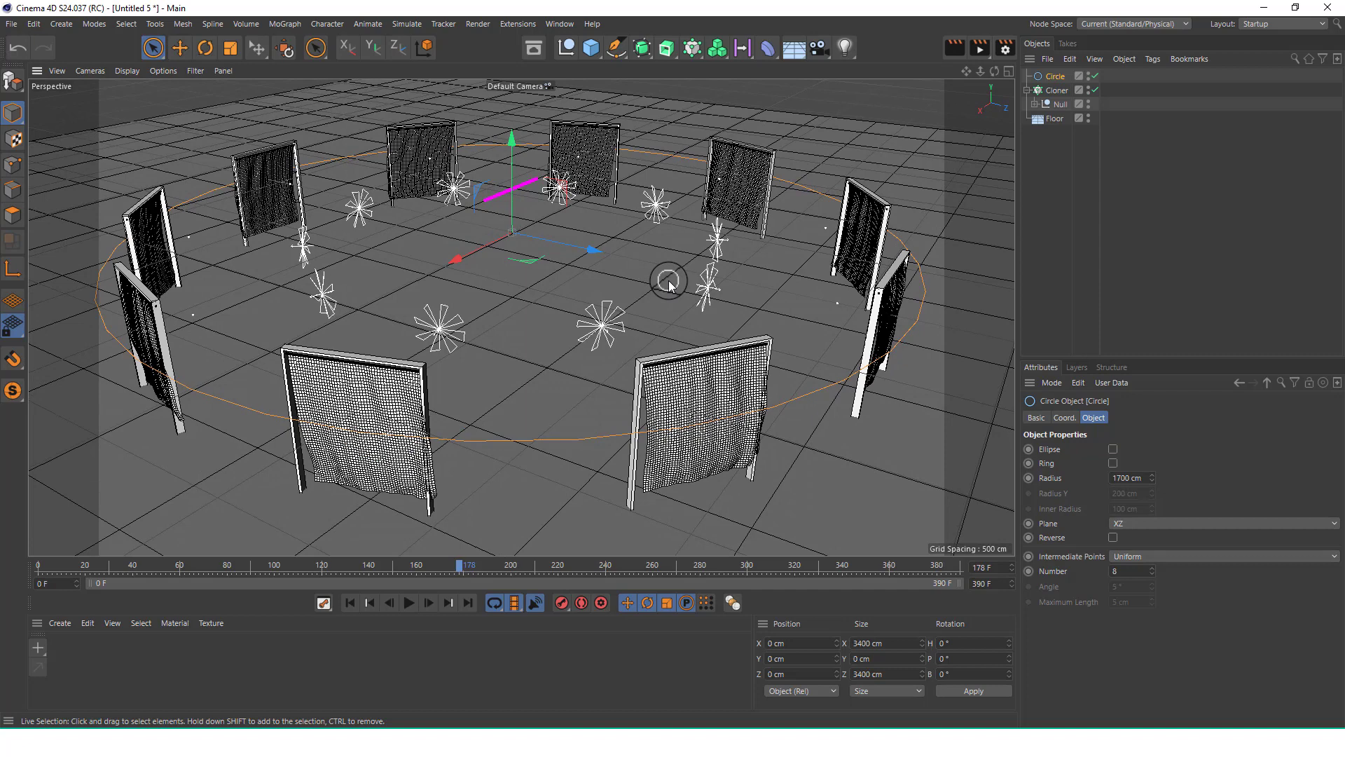
left_click(590, 48)
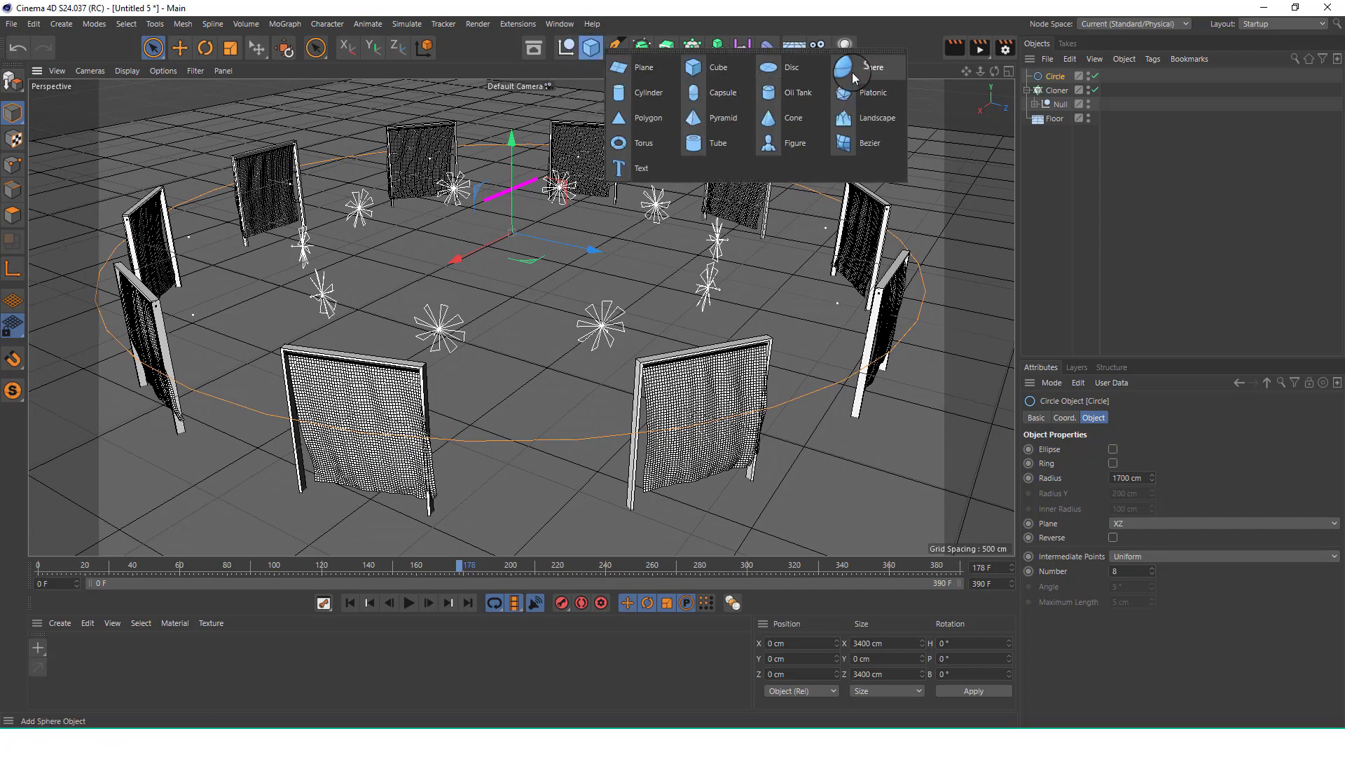
left_click(853, 73)
scroll(511, 224, "up", 4)
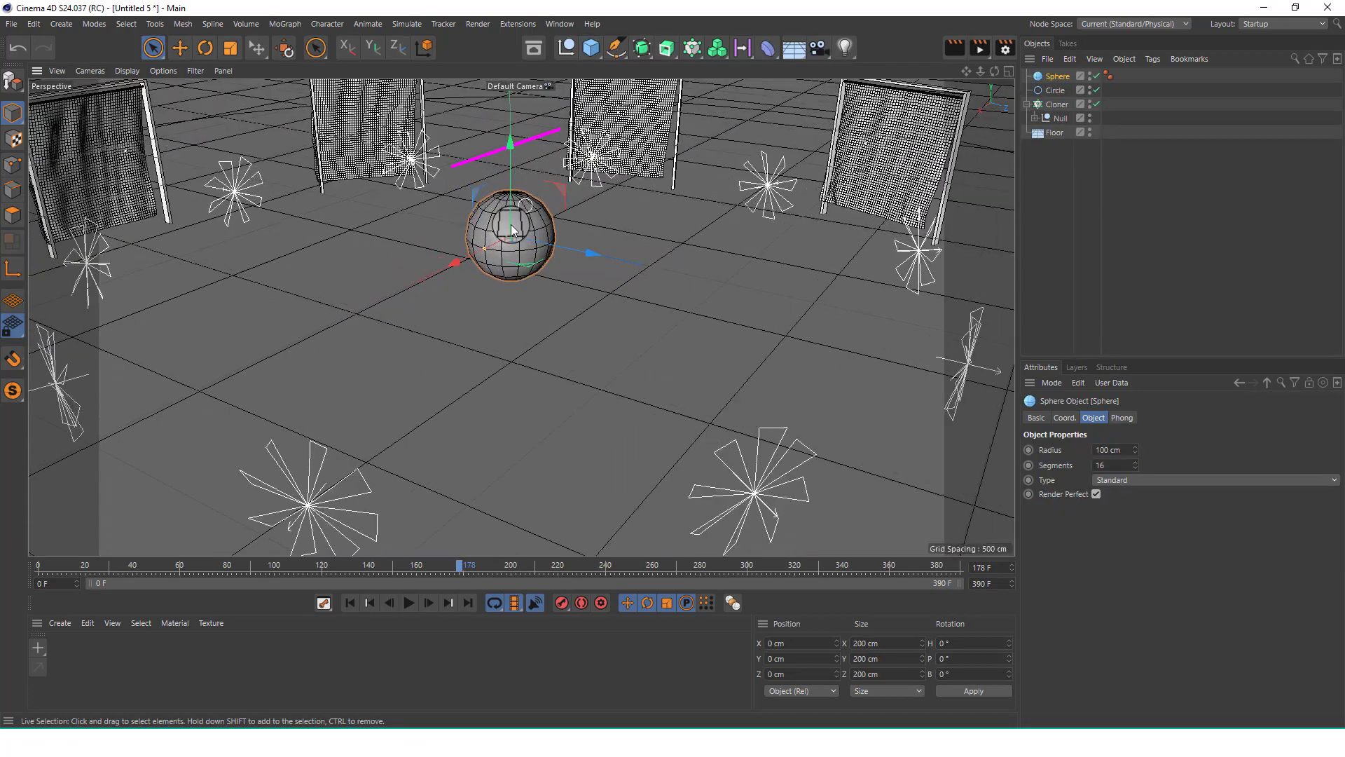
left_click_drag(485, 247, 528, 225)
Add a Camera and set its X, Y and Z position to 0 cm at the ring's centre.
scroll(518, 266, "down", 5)
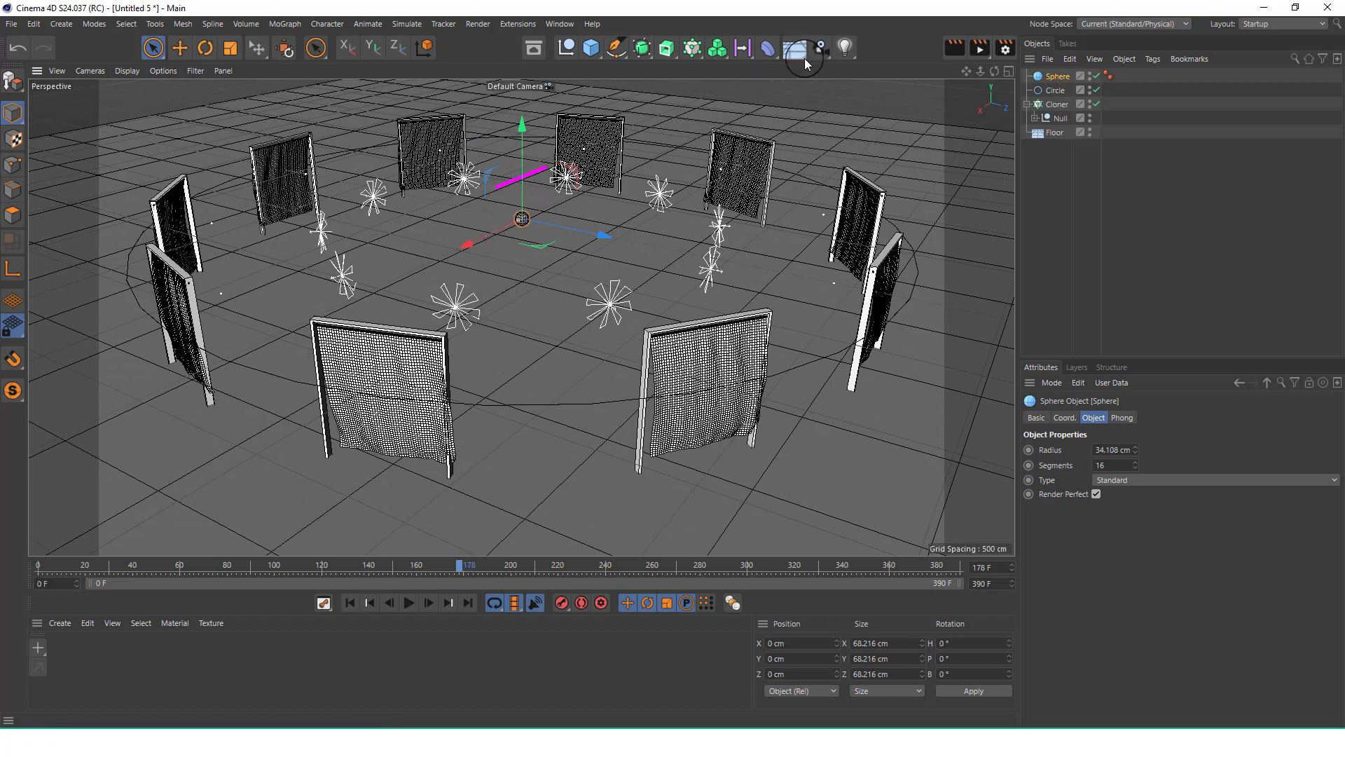
left_click_drag(815, 49, 883, 69)
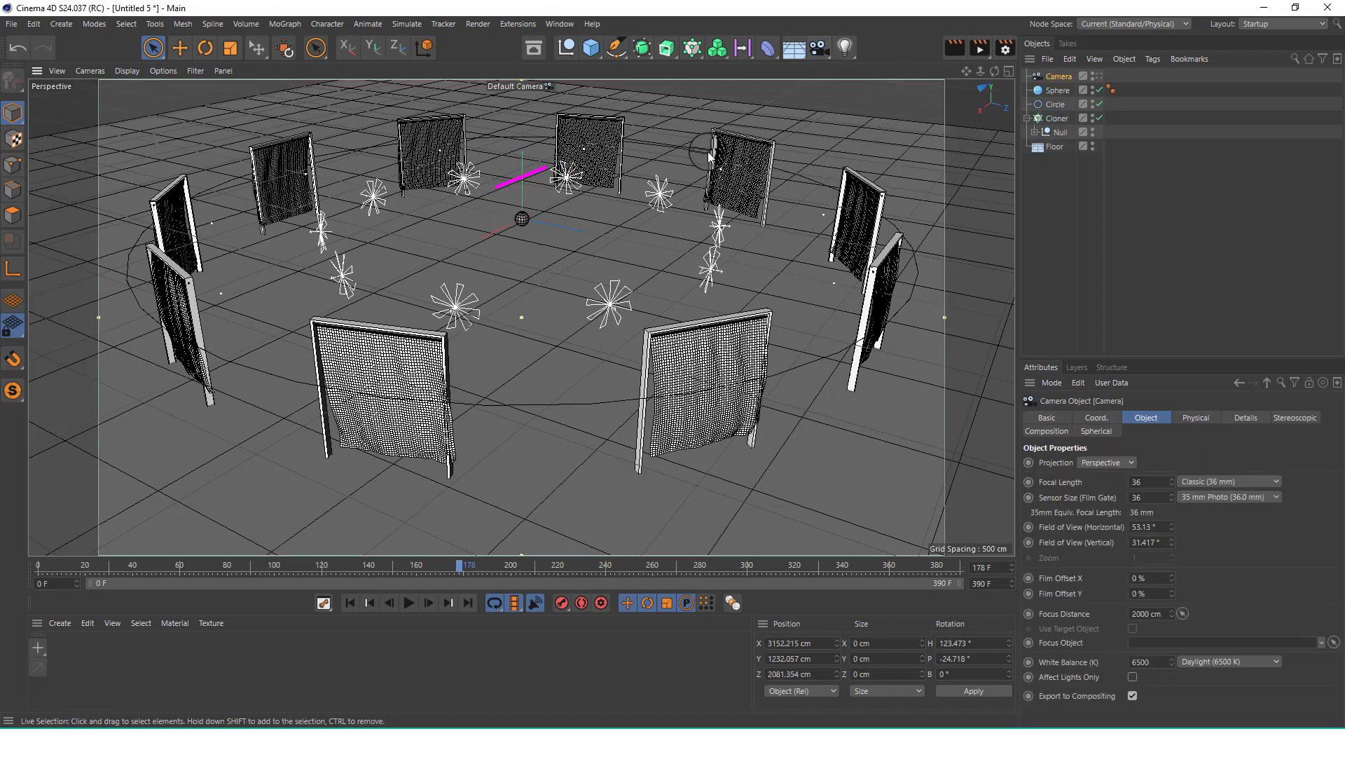
scroll(605, 202, "down", 6)
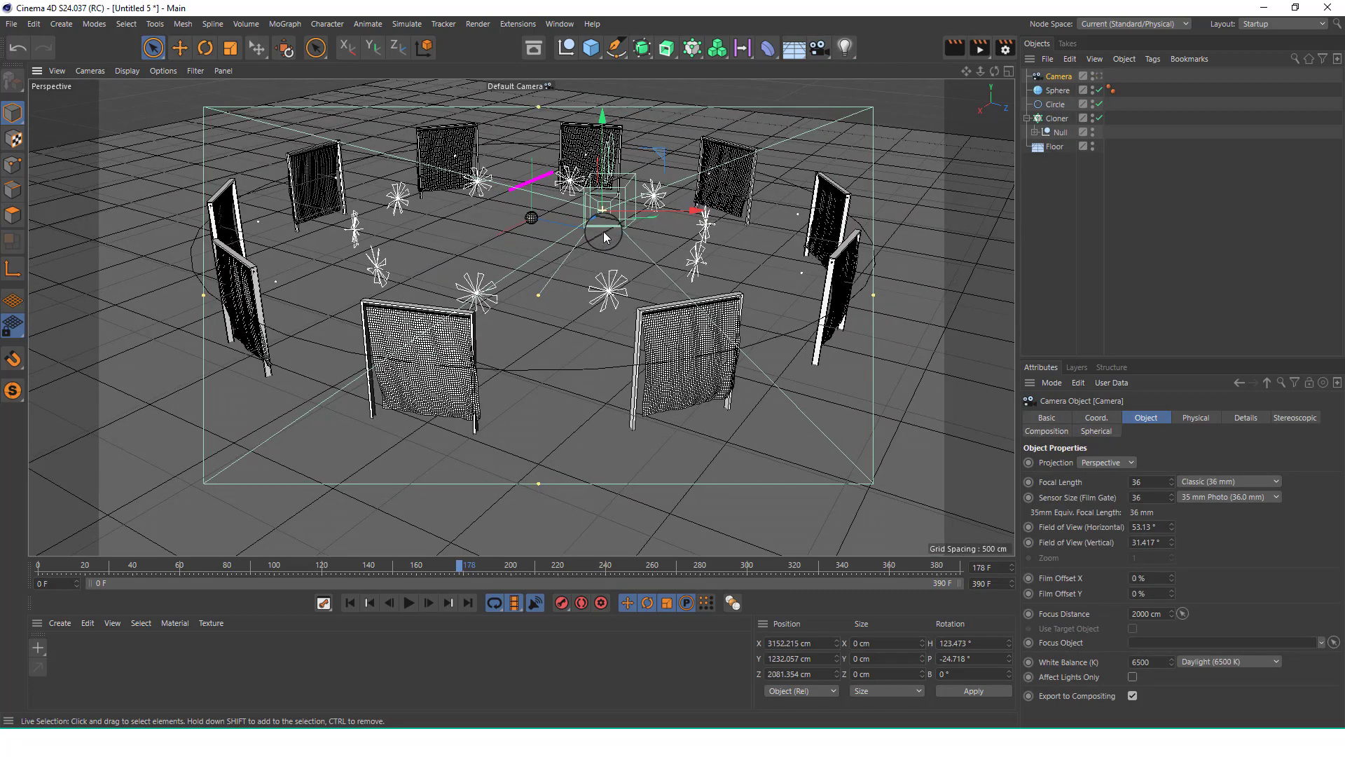
left_click_drag(560, 258, 629, 265, "alt")
scroll(631, 263, "down", 4)
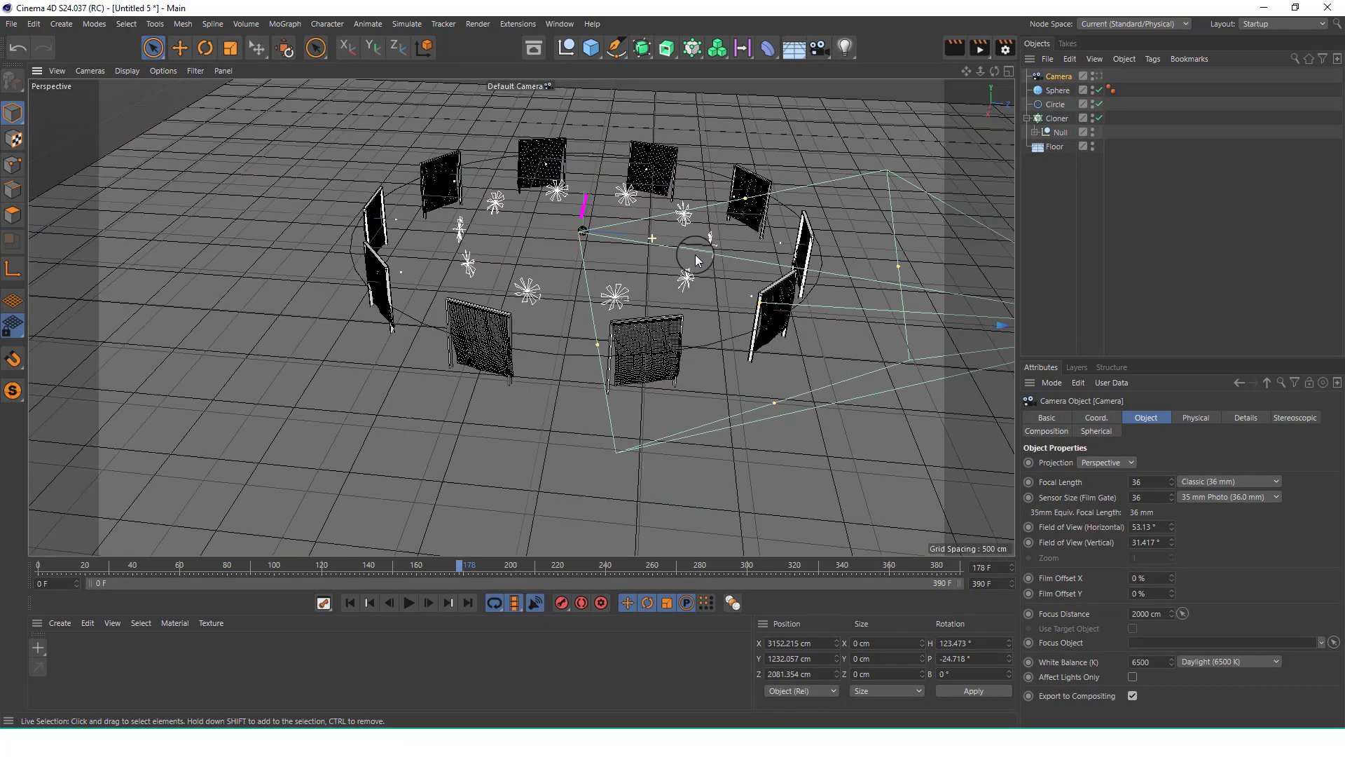
middle_click_drag(747, 246, 491, 228, "alt")
mouse_move(491, 228)
left_mouse_down("alt")
mouse_move(589, 233)
mouse_move(545, 241)
mouse_move(444, 170)
mouse_move(555, 234)
left_mouse_up("alt")
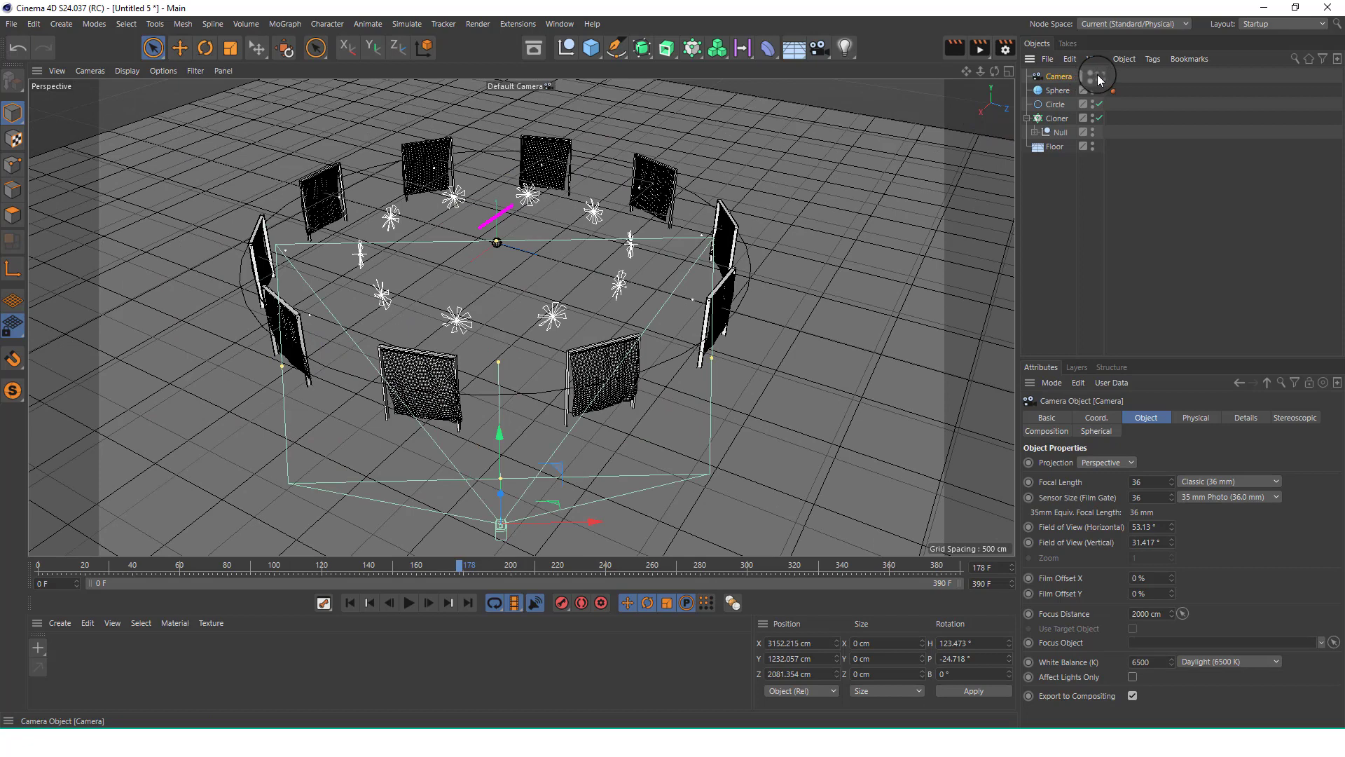
left_click_drag(564, 251, 533, 259, "alt")
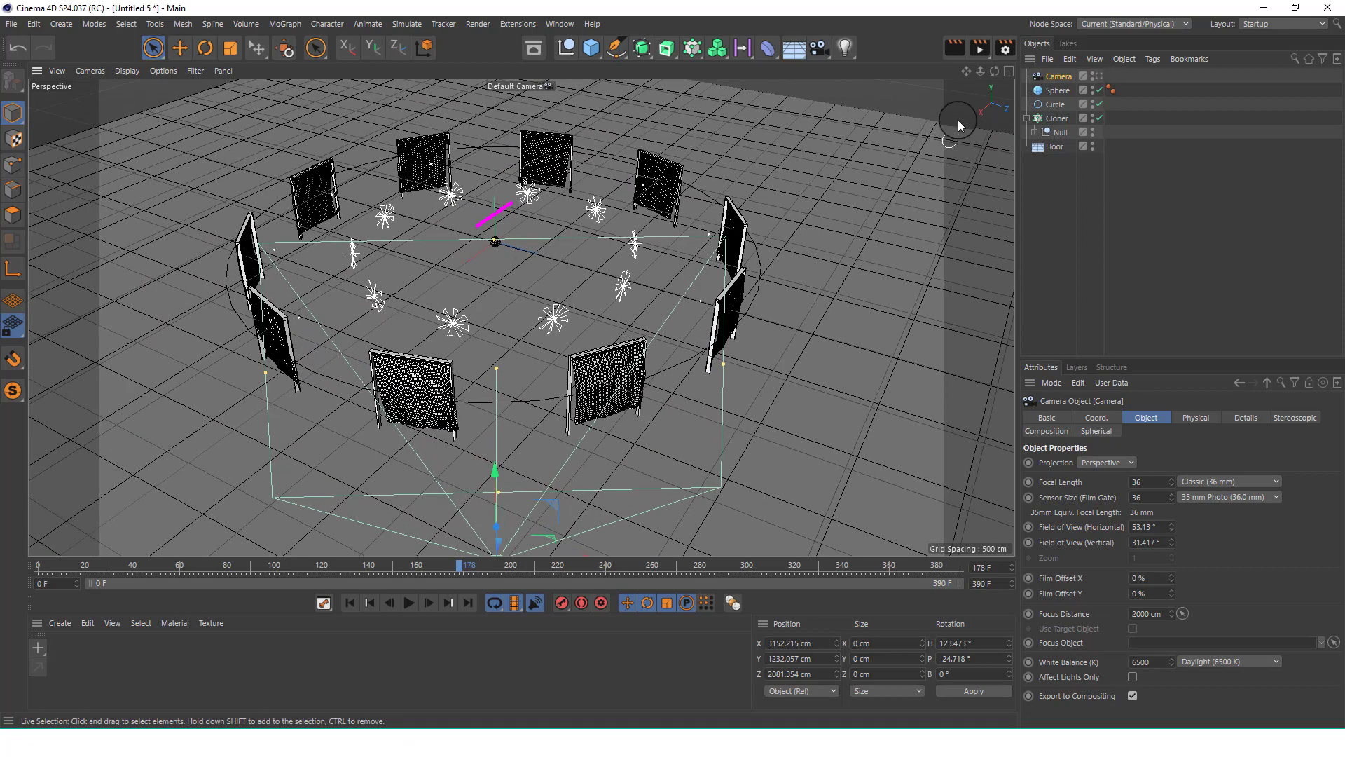
left_click(1099, 418)
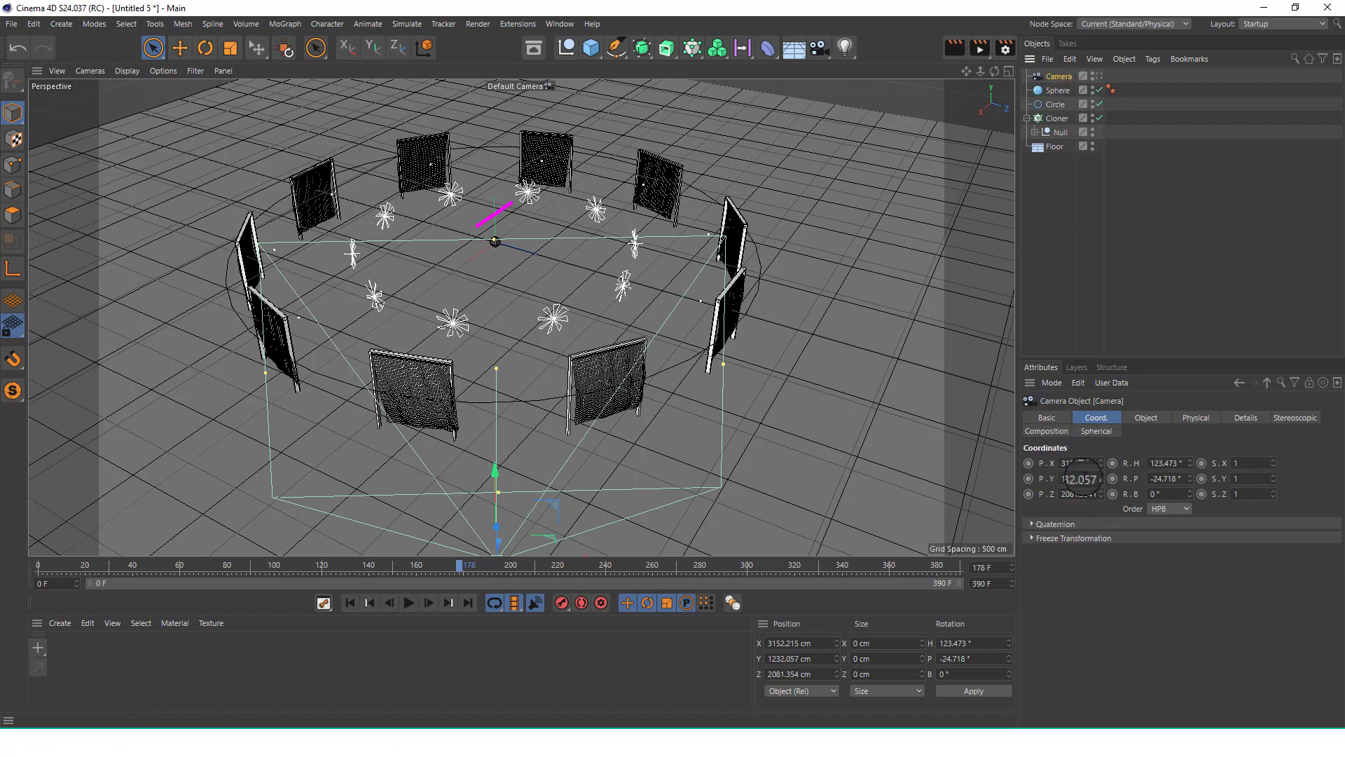
left_click(1096, 463)
type("0")
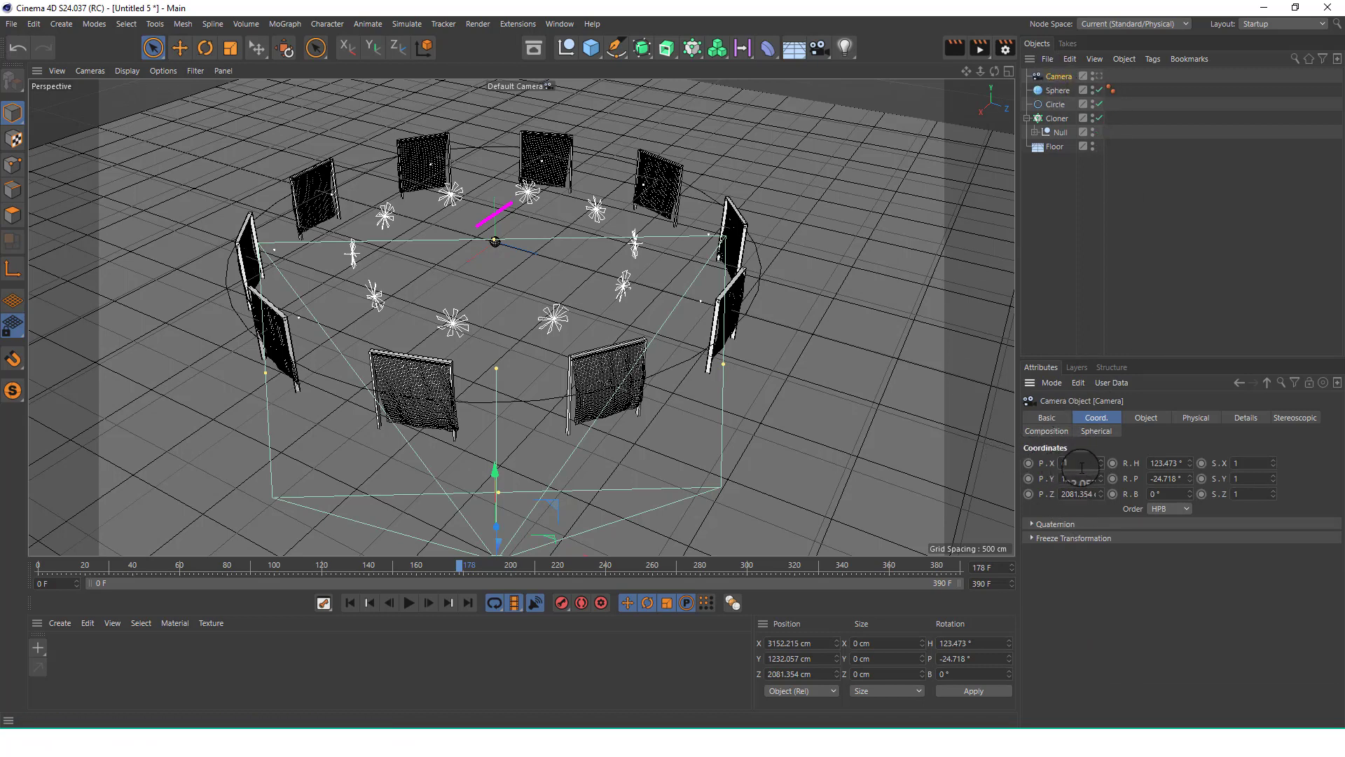
key("BackSpace")
left_click_drag(1092, 478, 1054, 494)
key("BackSpace")
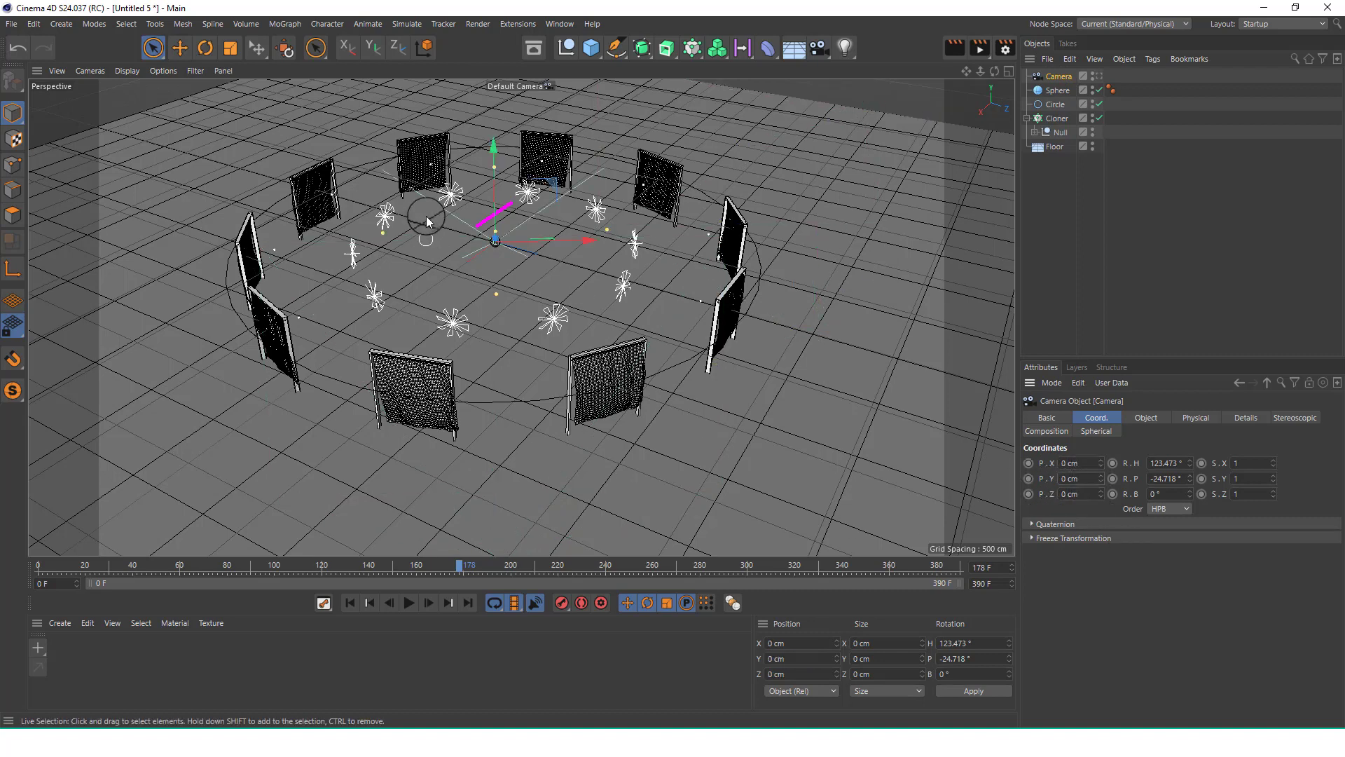
Add an Align to Spline tag to the Sphere.
right_click_drag(496, 237, 613, 133, "alt")
left_click_drag(613, 132, 367, 242, "alt")
scroll(472, 218, "down", 5)
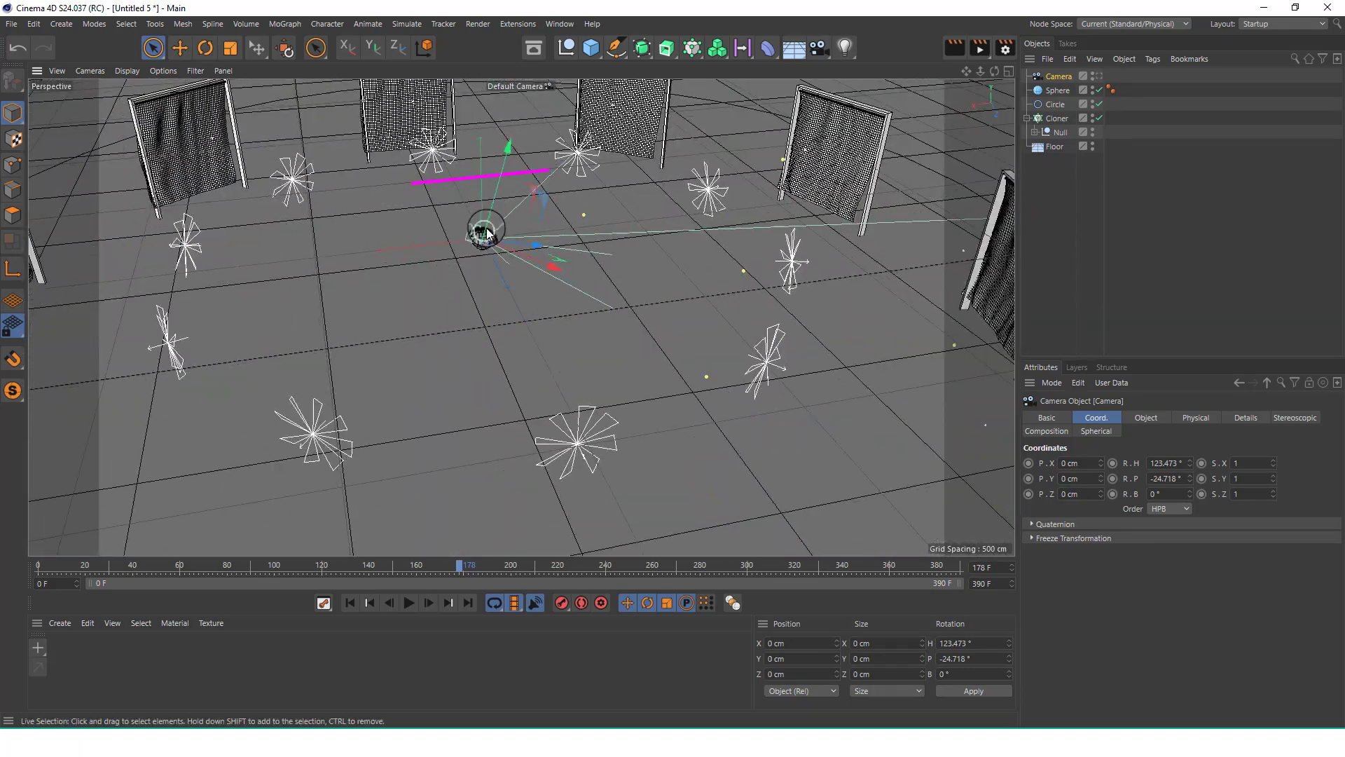
middle_click_drag(474, 213, 501, 306, "alt")
right_click_drag(516, 337, 435, 406, "alt")
middle_click_drag(532, 369, 528, 293, "alt")
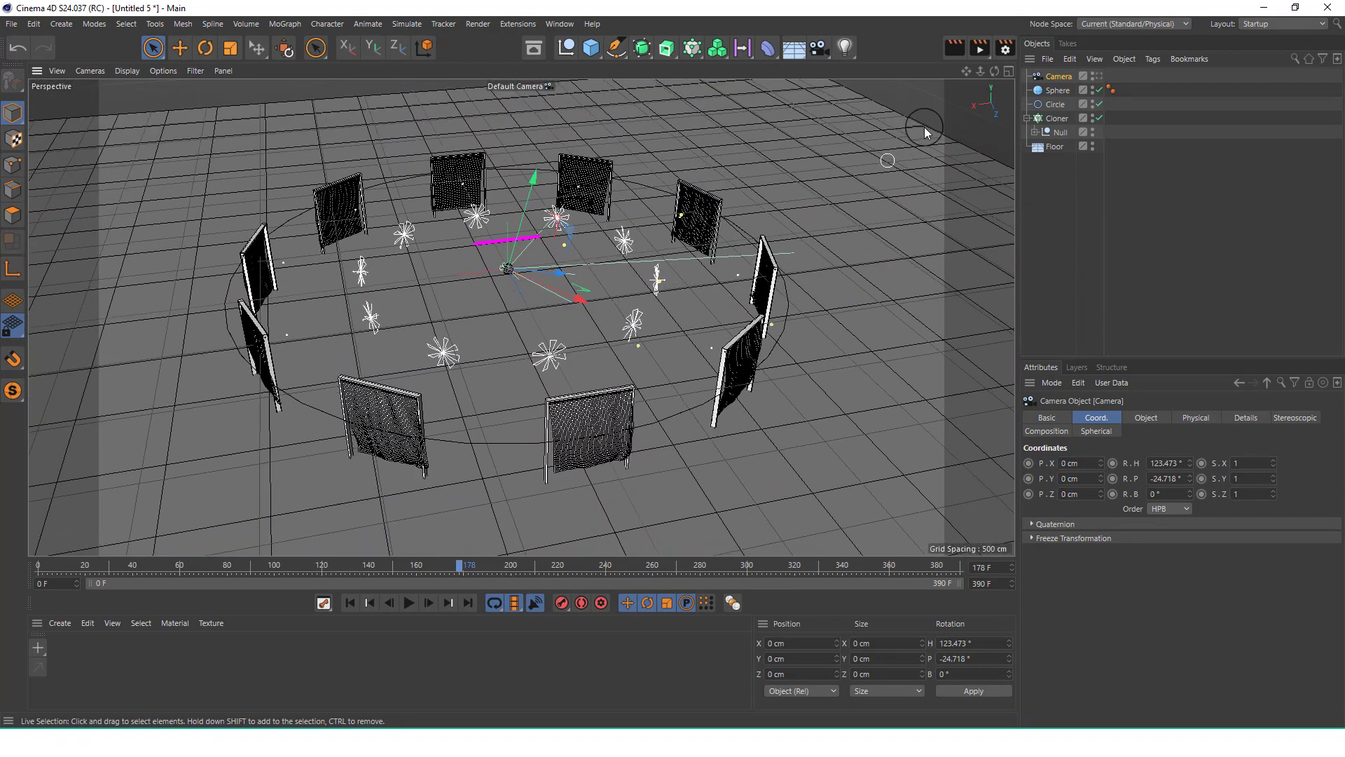
left_click(1066, 87)
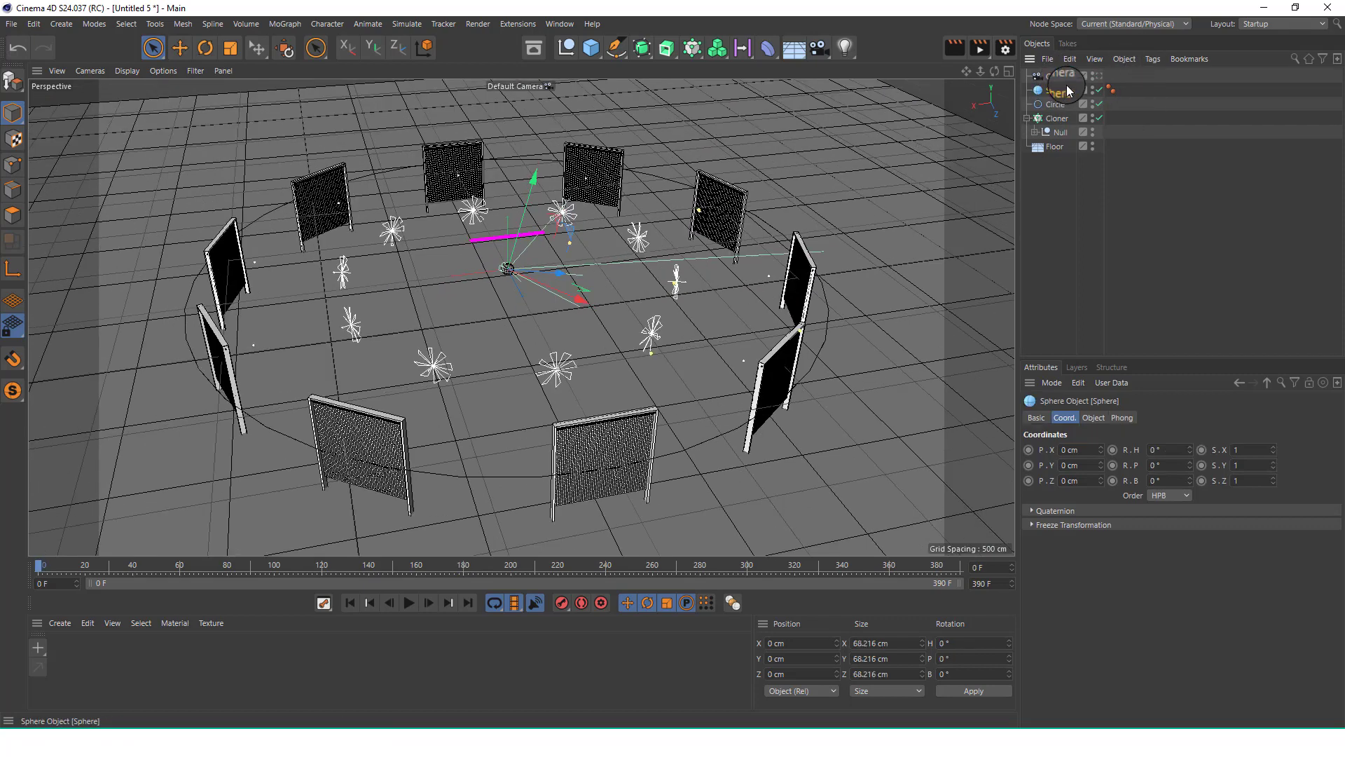
left_click(1150, 63)
mouse_move(1179, 82)
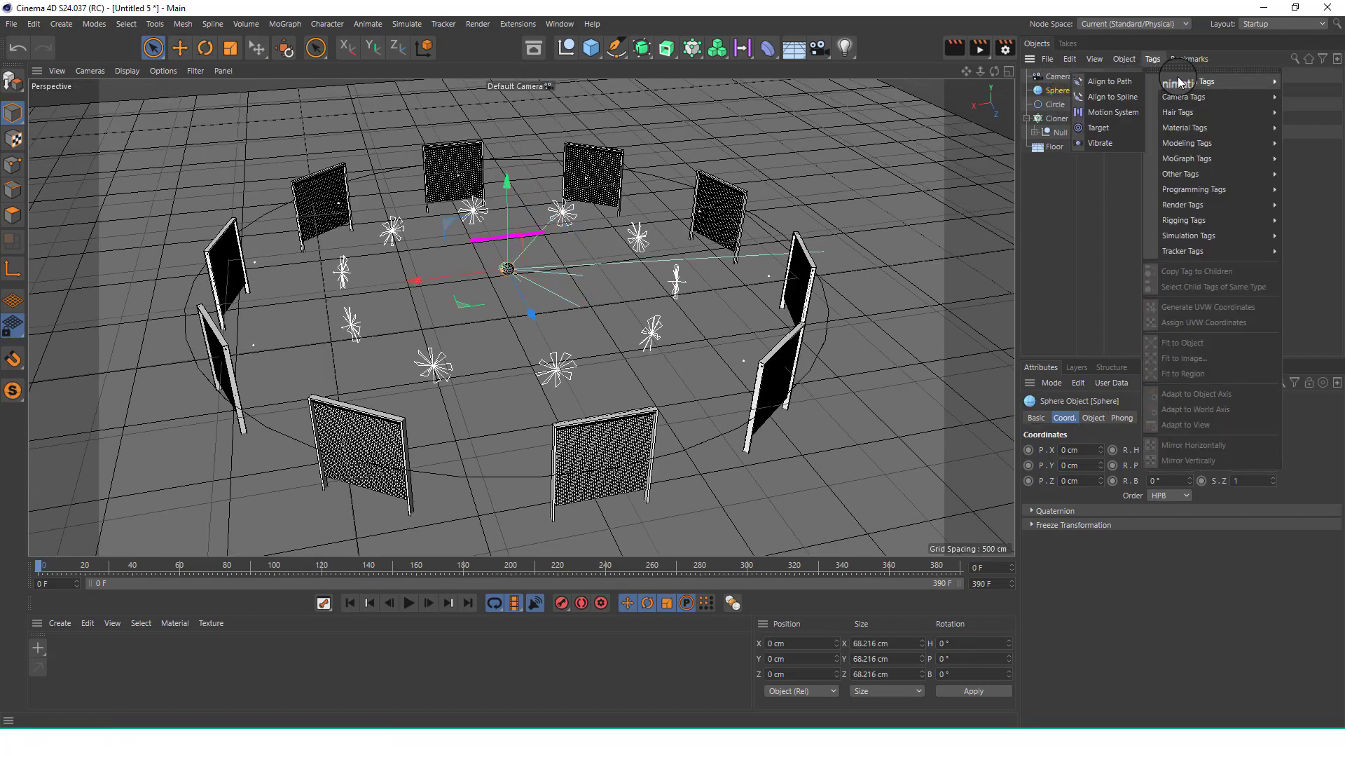
left_click(1119, 97)
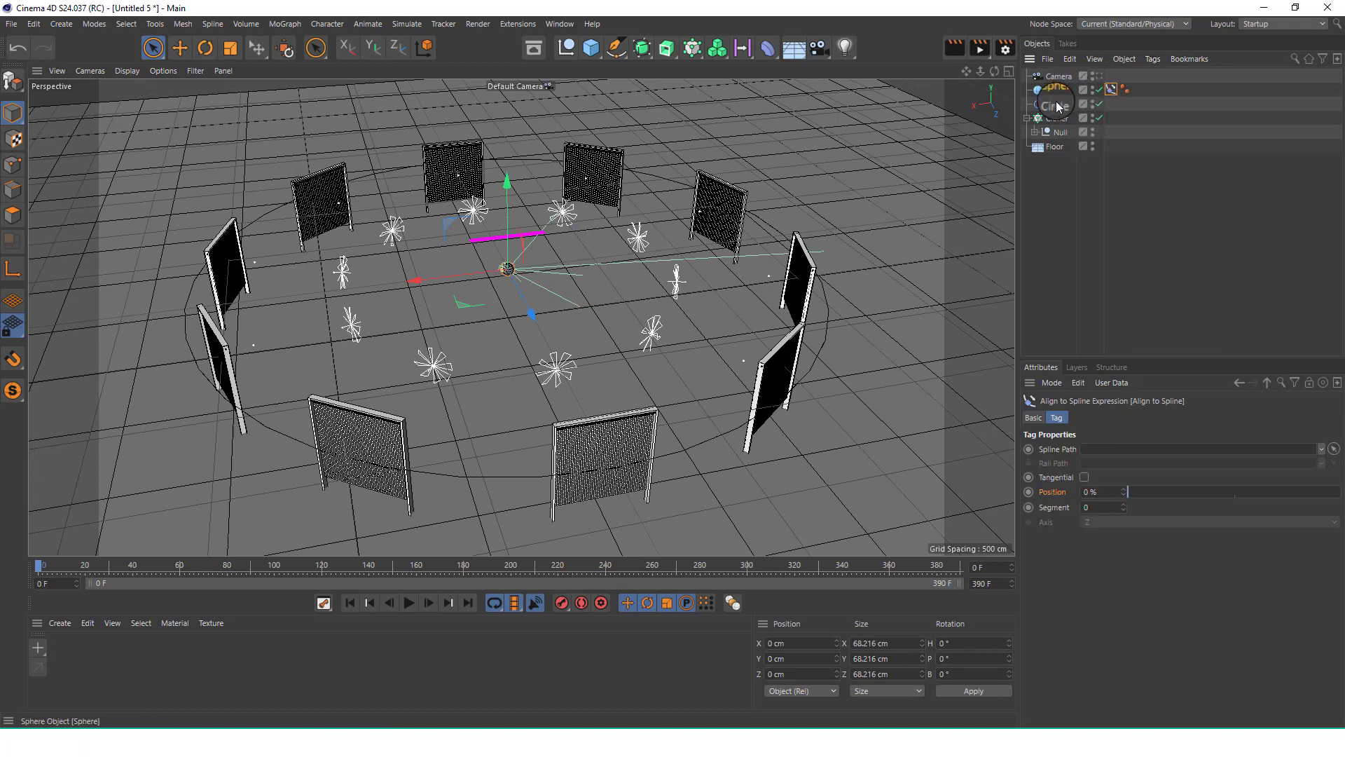
Assign the Circle as the Sphere's spline path and add a Target tag to the Camera that targets the Sphere.
left_click_drag(1097, 454, 1097, 454)
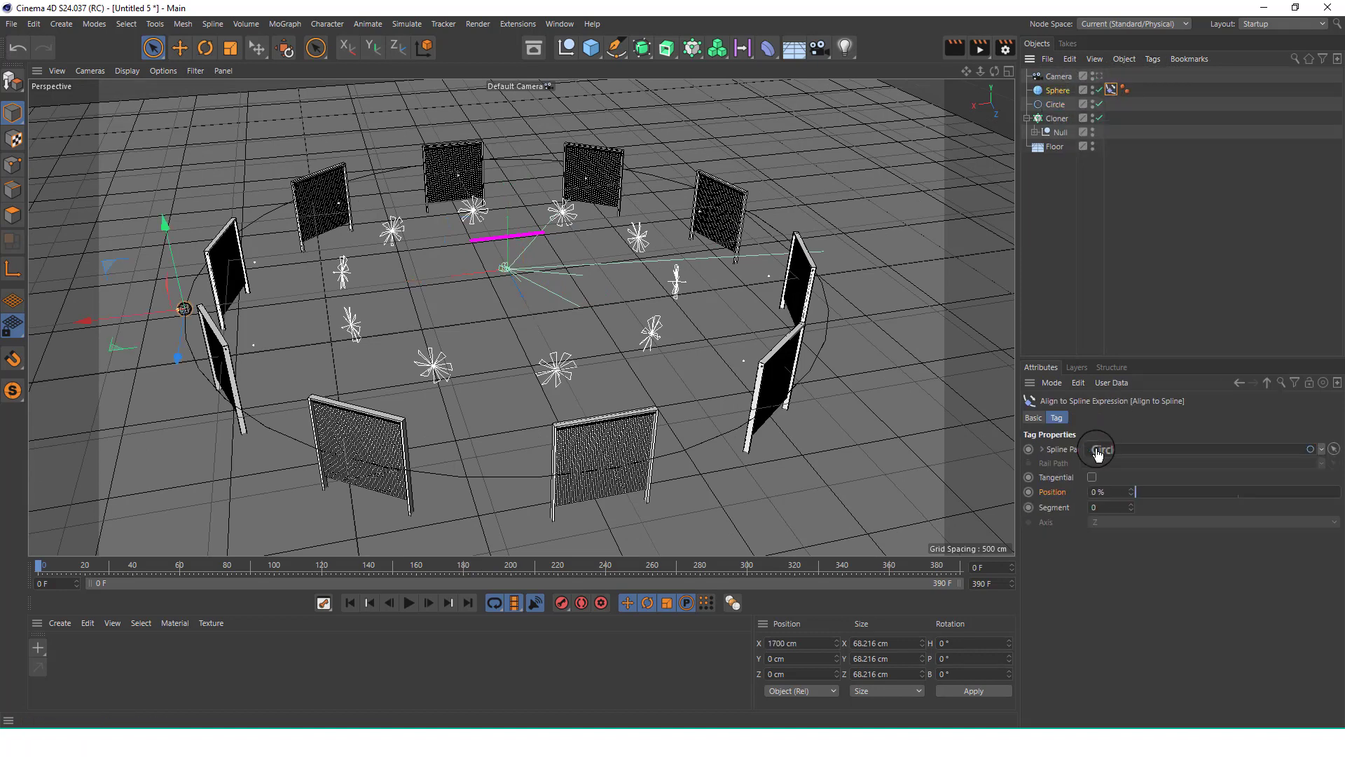
left_click(1057, 77)
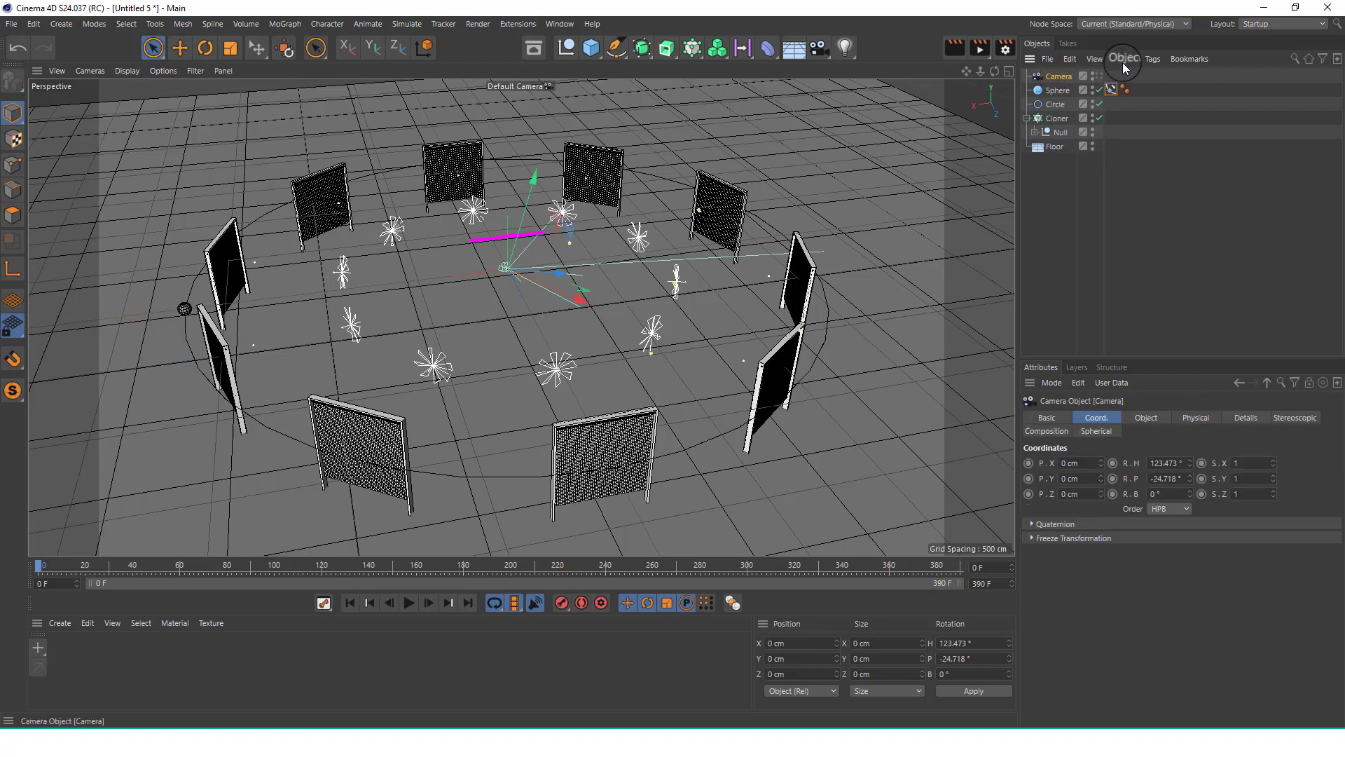
left_click(1153, 59)
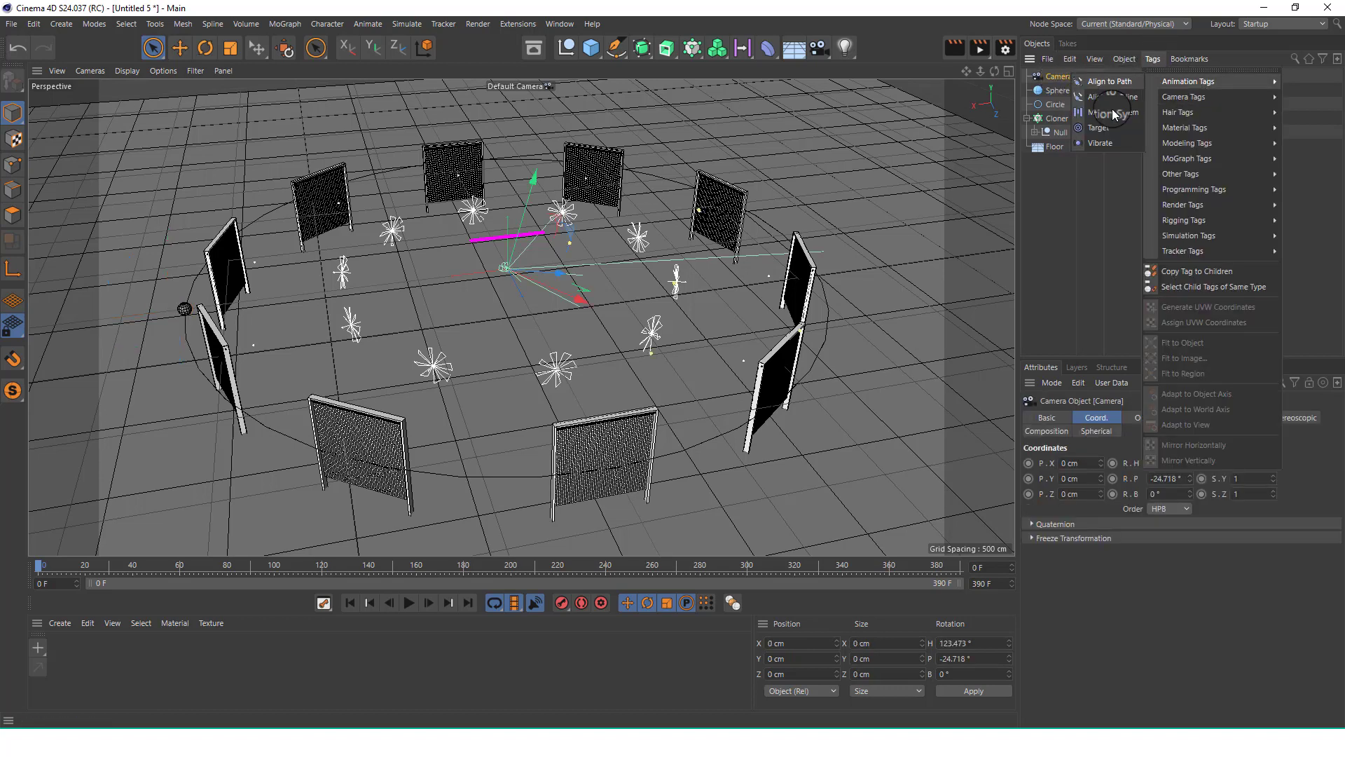
left_click(1098, 128)
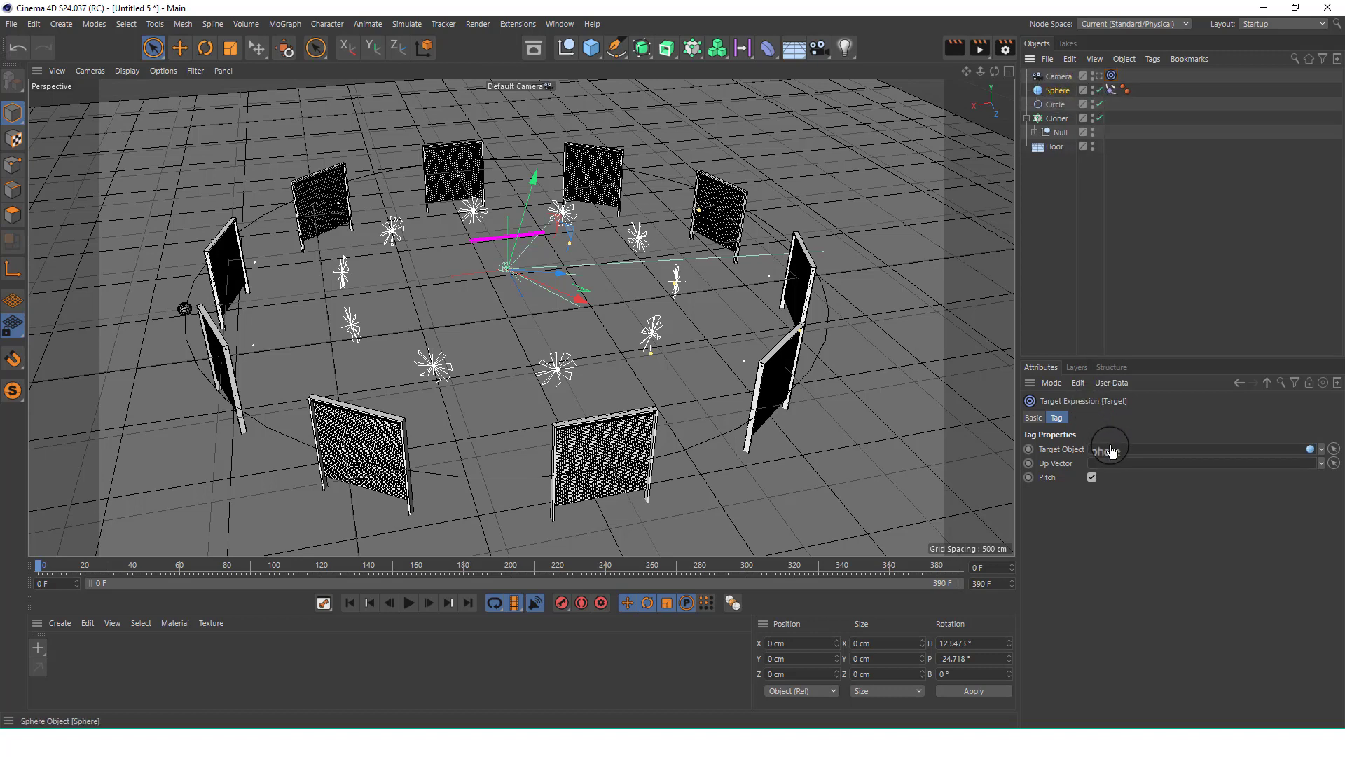
left_click_drag(1110, 451, 1110, 450)
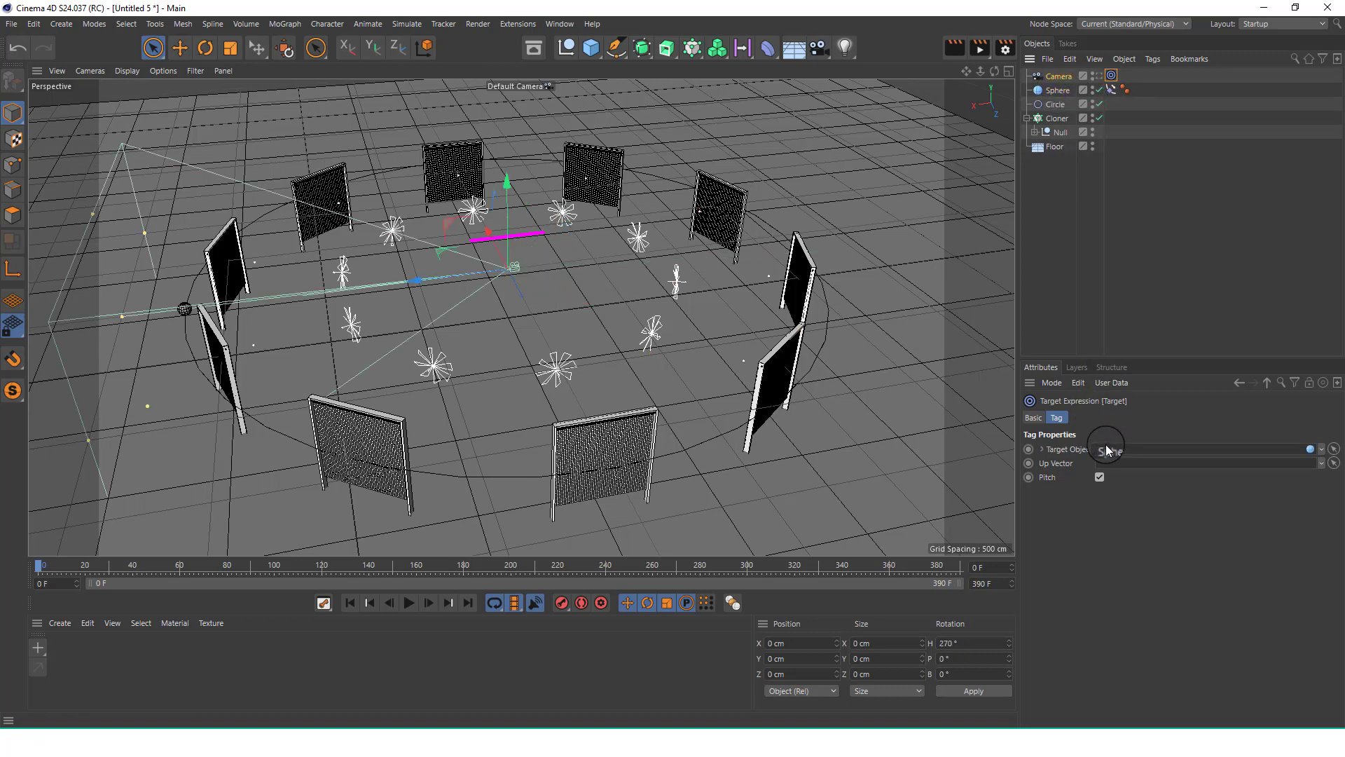
Keyframe the Sphere's Align to Spline position at 0% on frame 0 and 100% on frame 390.
left_click(1056, 91)
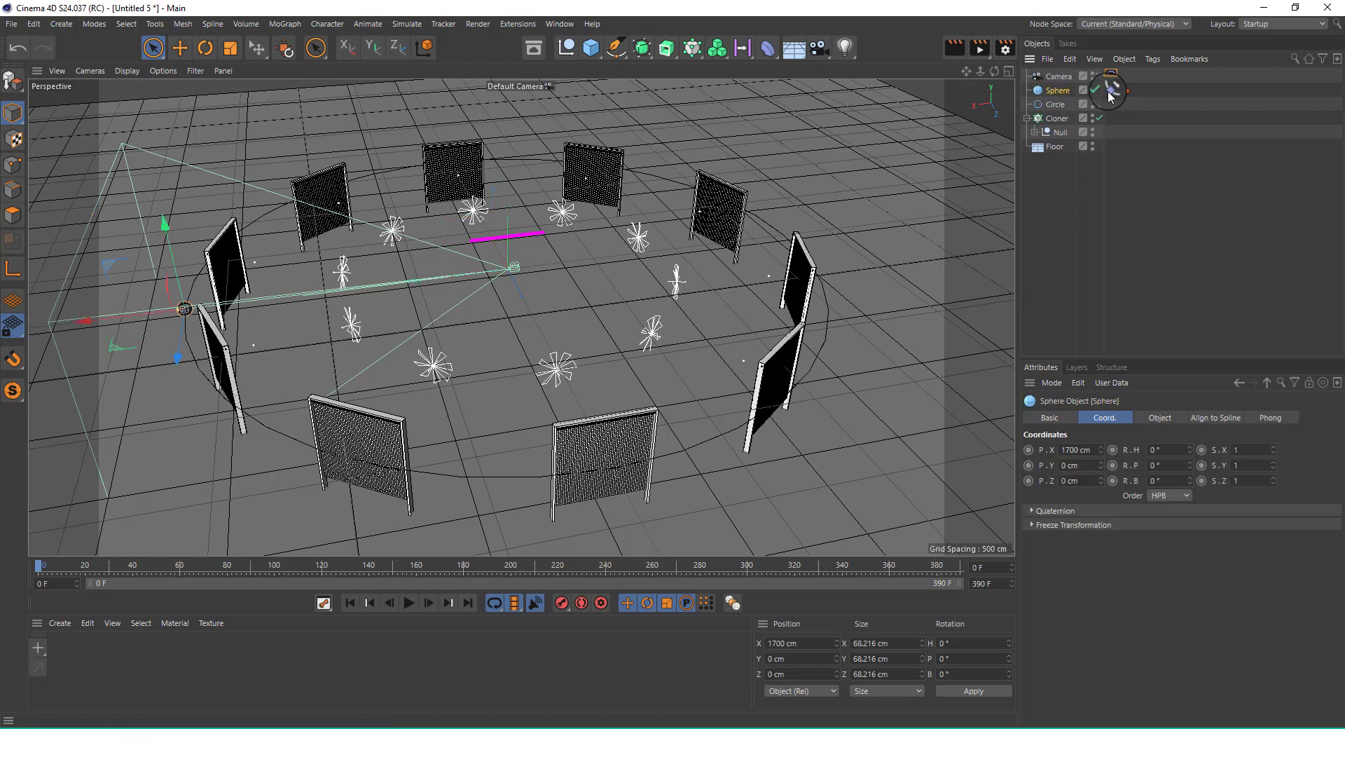
left_click(1111, 89)
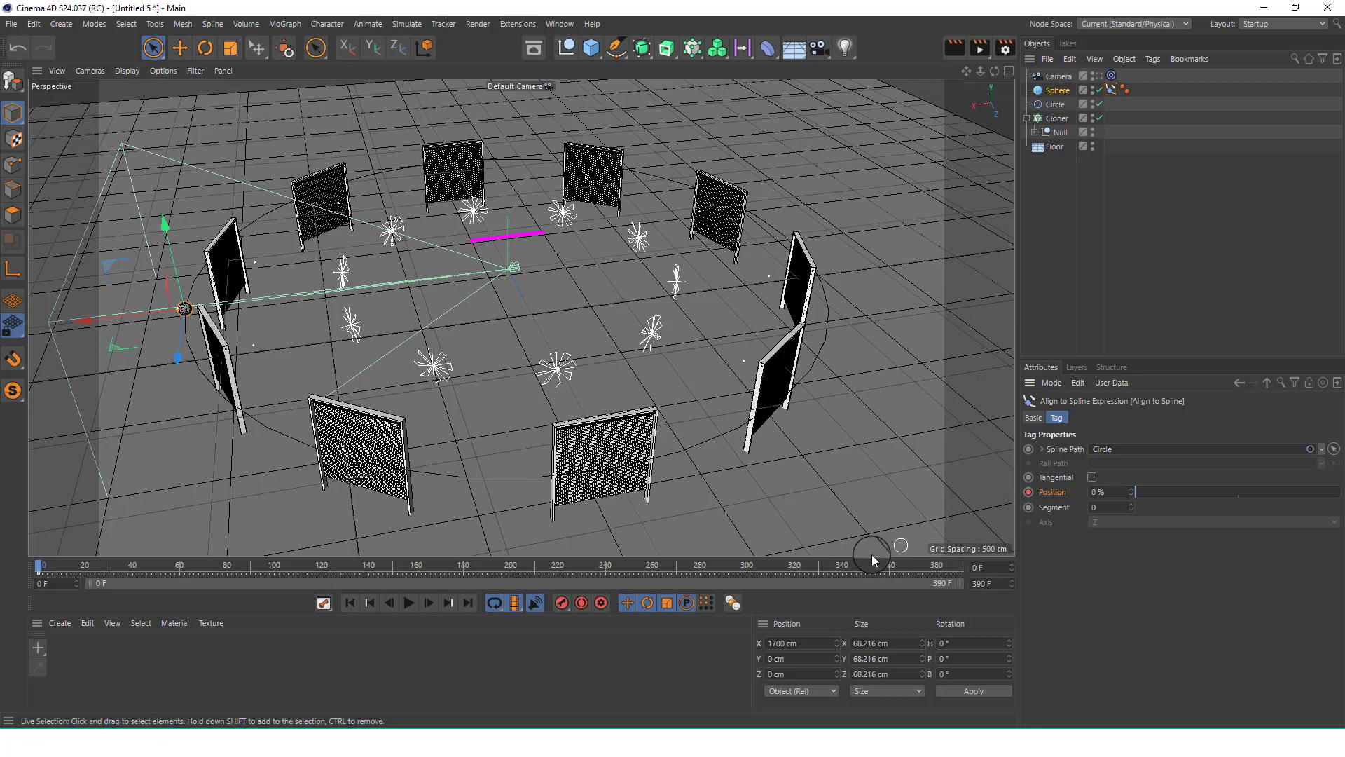
left_click_drag(848, 565, 961, 567)
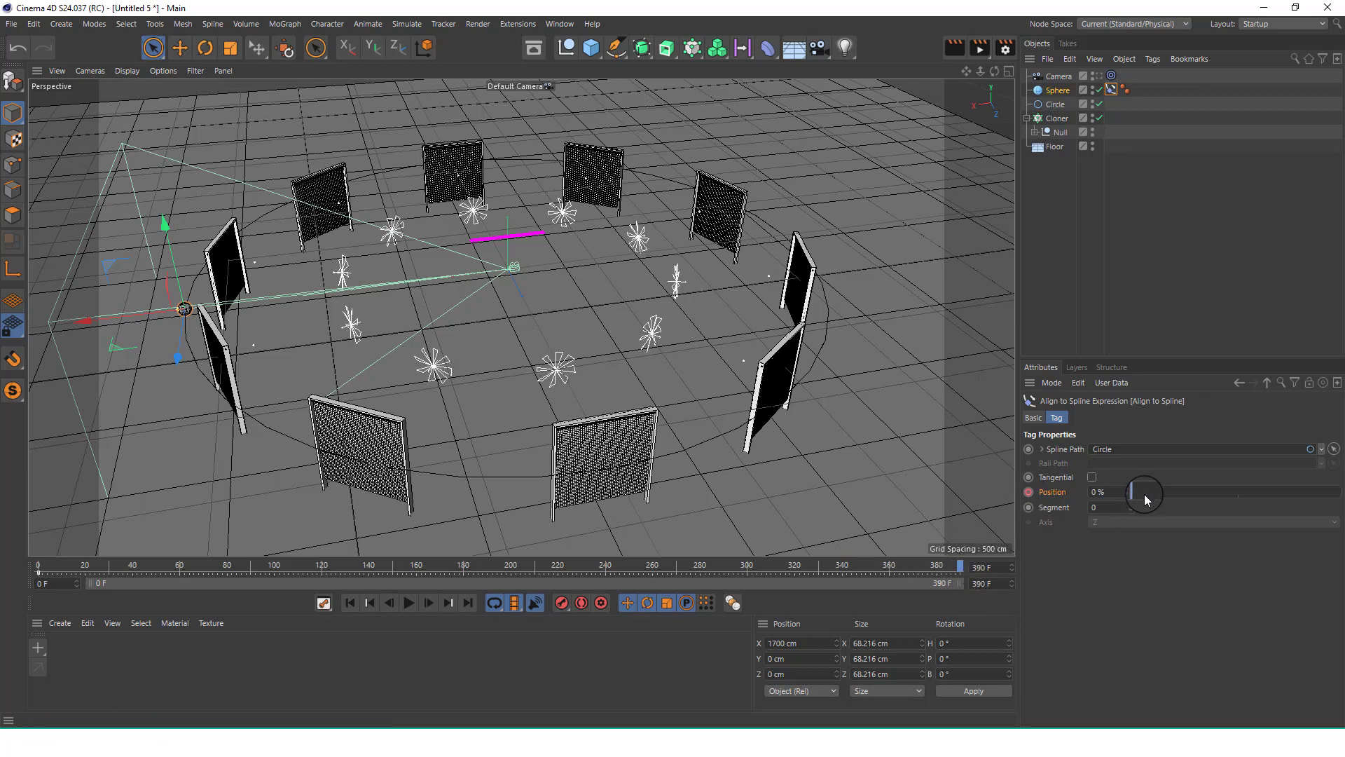
left_click_drag(1144, 493, 1336, 522)
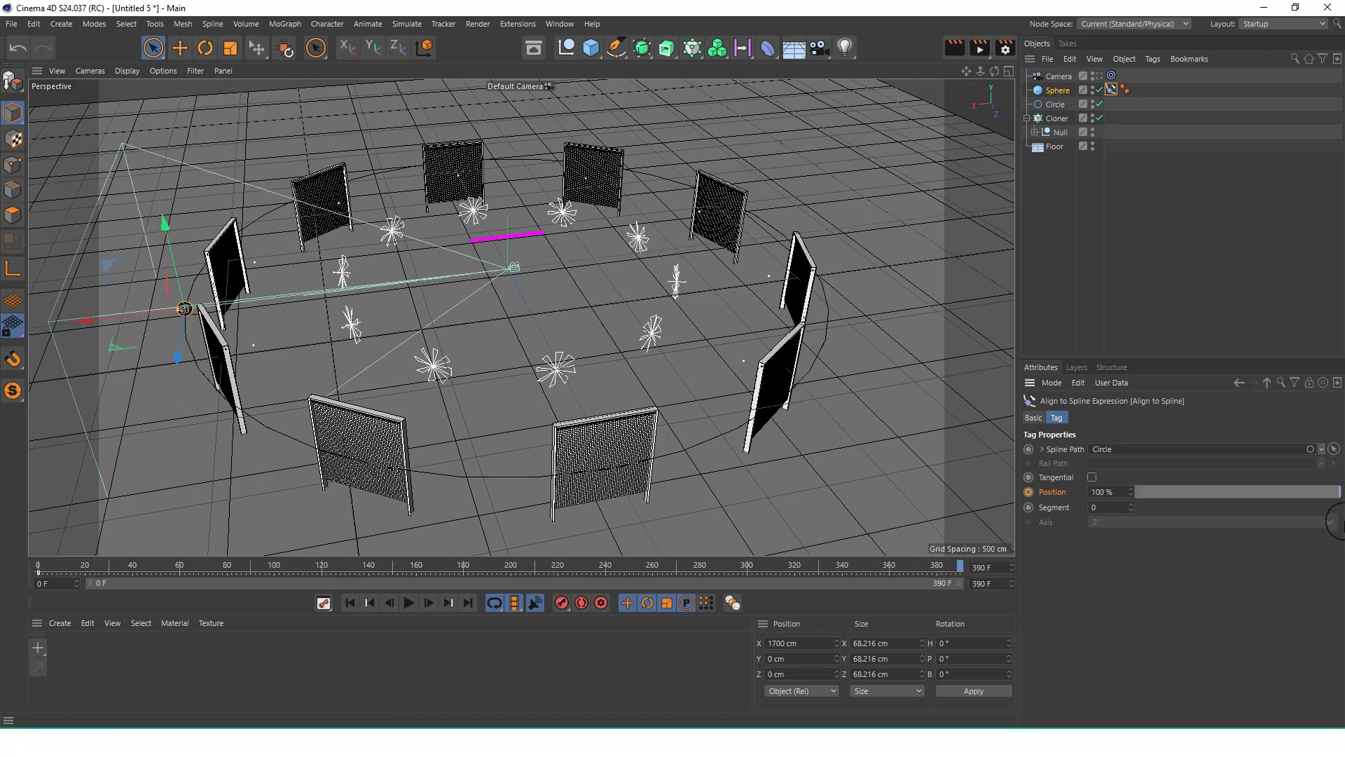
left_click(1028, 491)
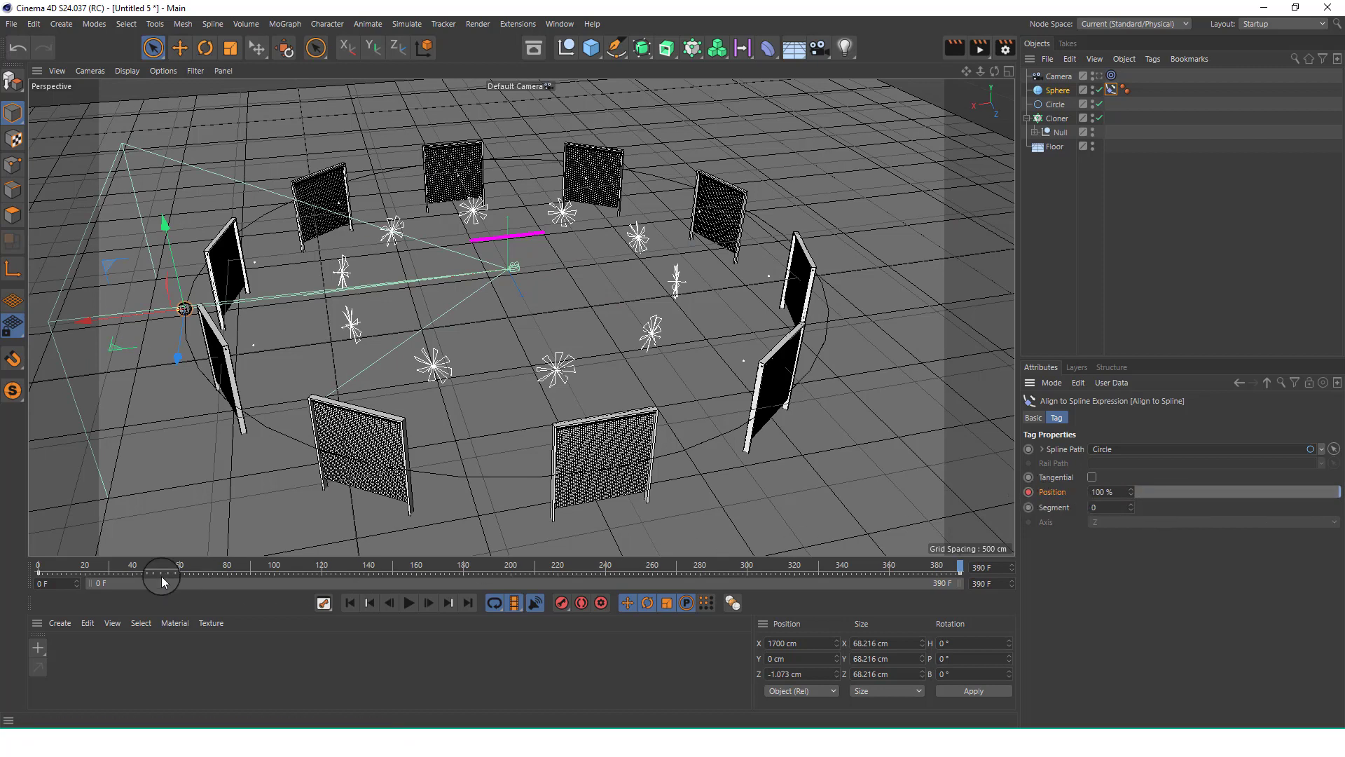
Set the interpolation of the position keyframes at frame 0 and frame 390 to Linear.
left_click(39, 573)
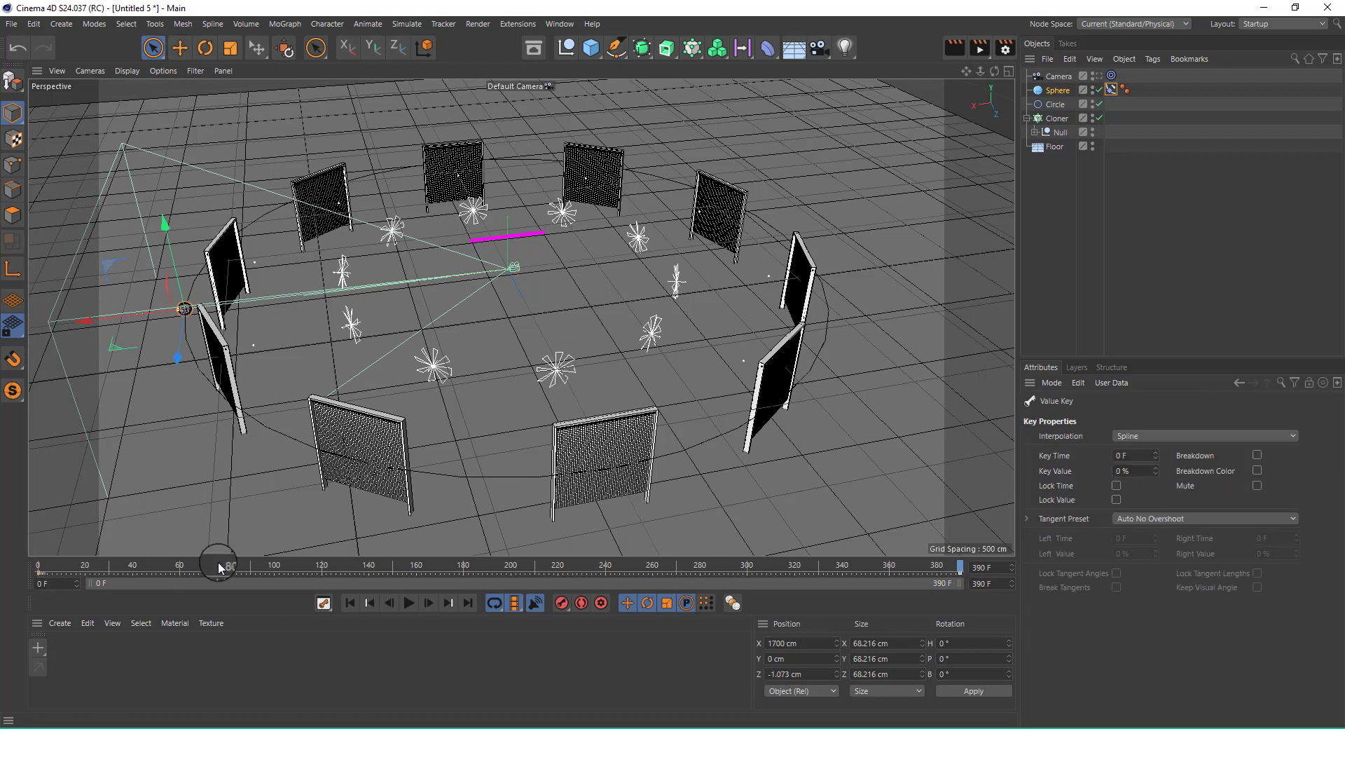
left_click(1162, 435)
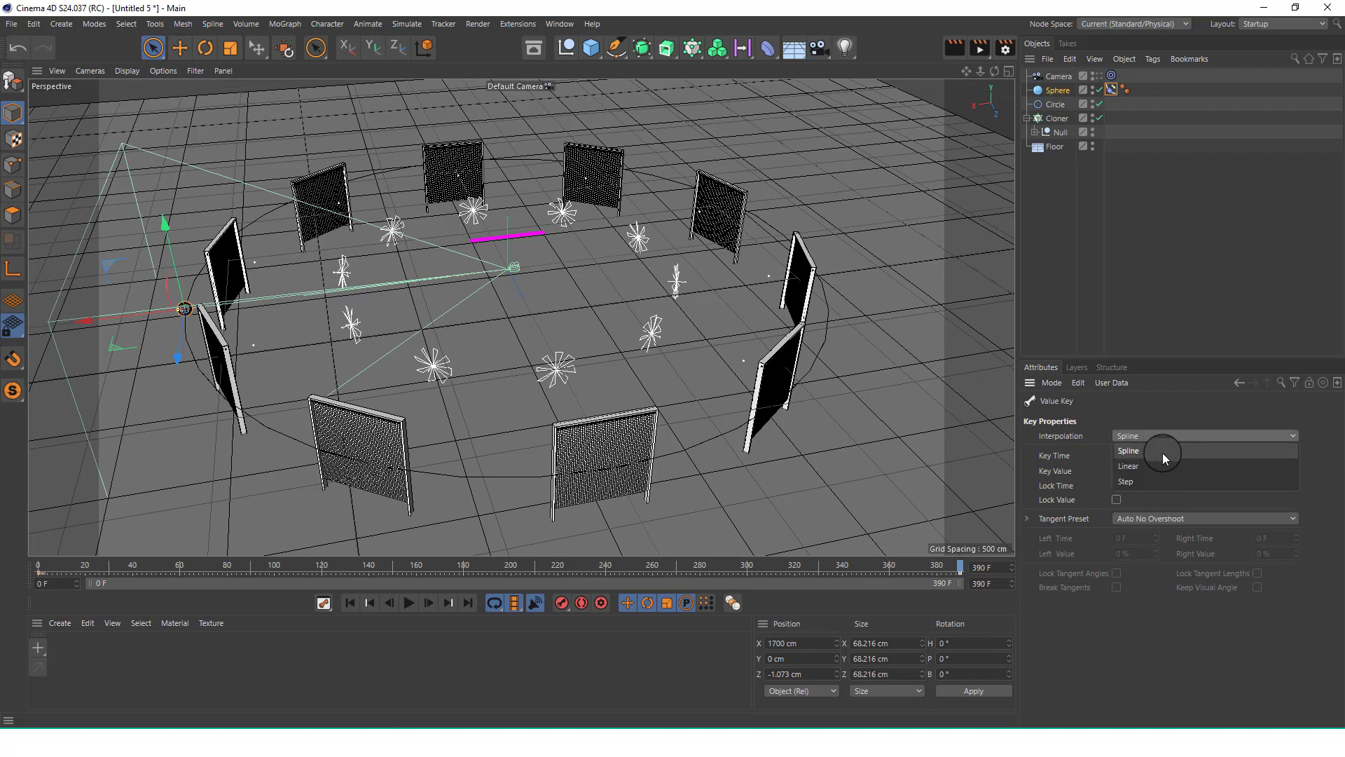
left_click(1157, 466)
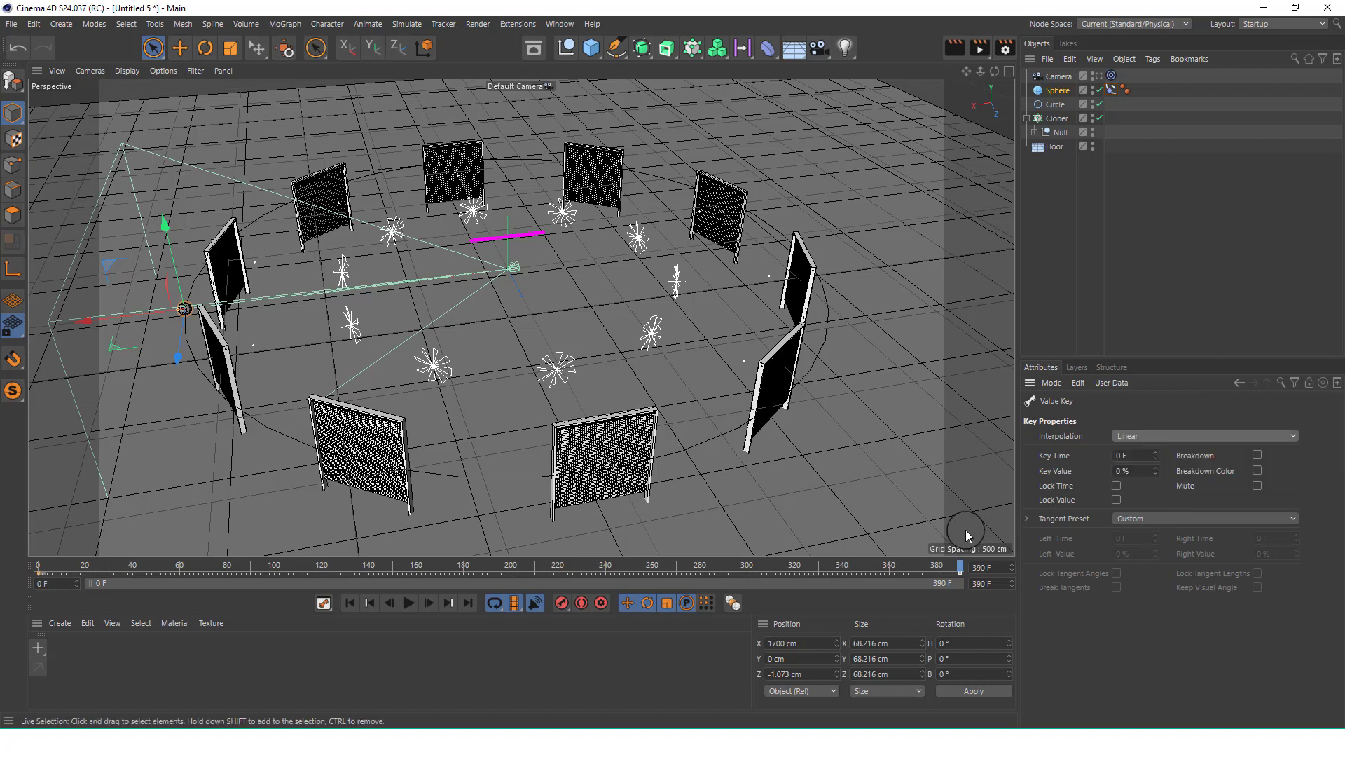
left_click(960, 573)
left_click(1149, 434)
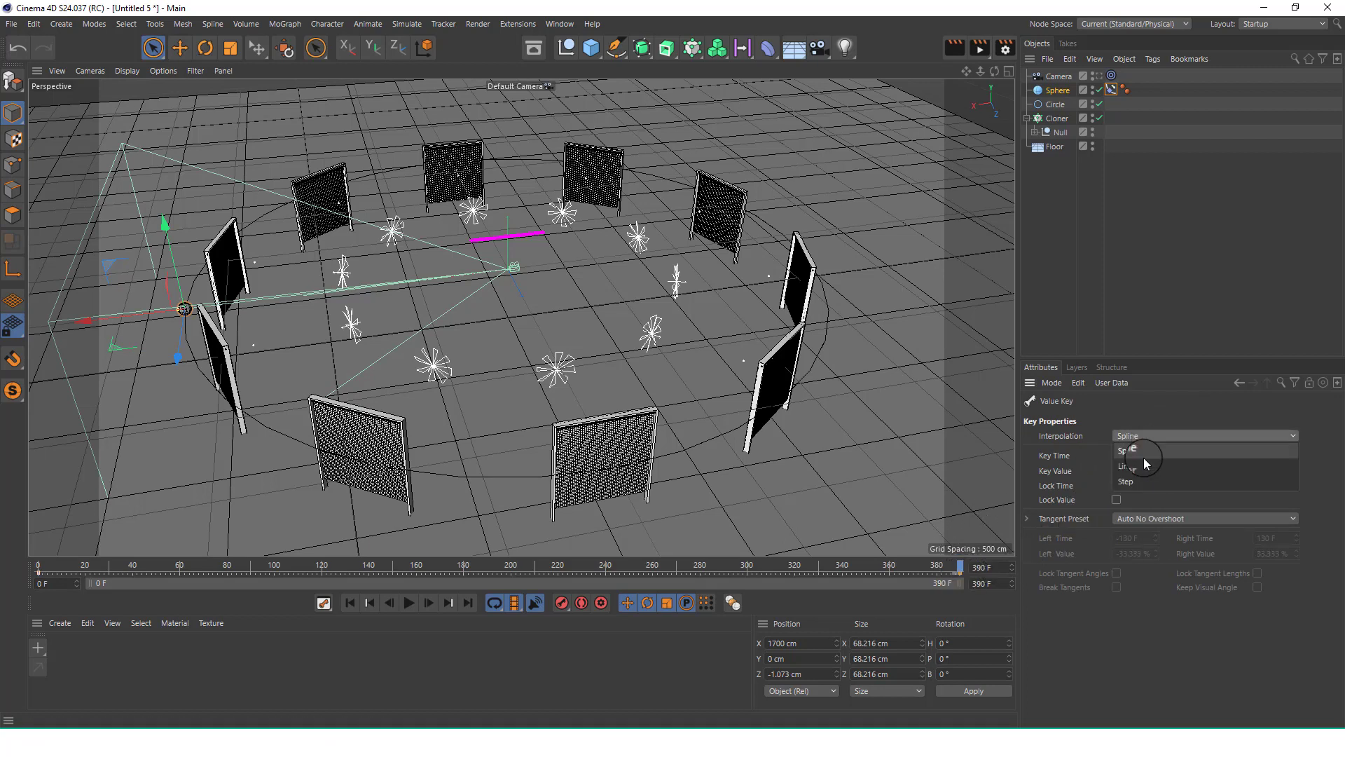
left_click(1144, 464)
Play the animation from the first frame to check the Sphere's path and the Camera's tracking.
left_click(350, 602)
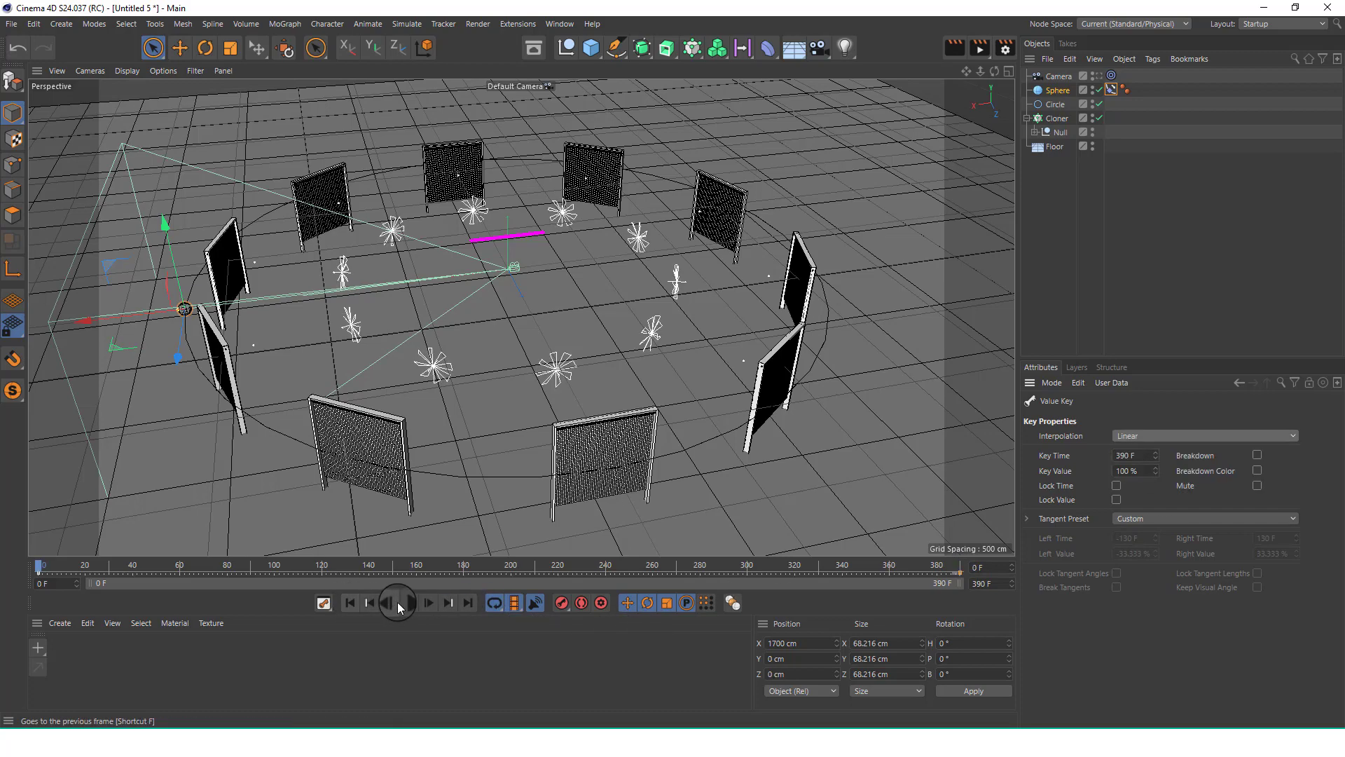
left_click(407, 603)
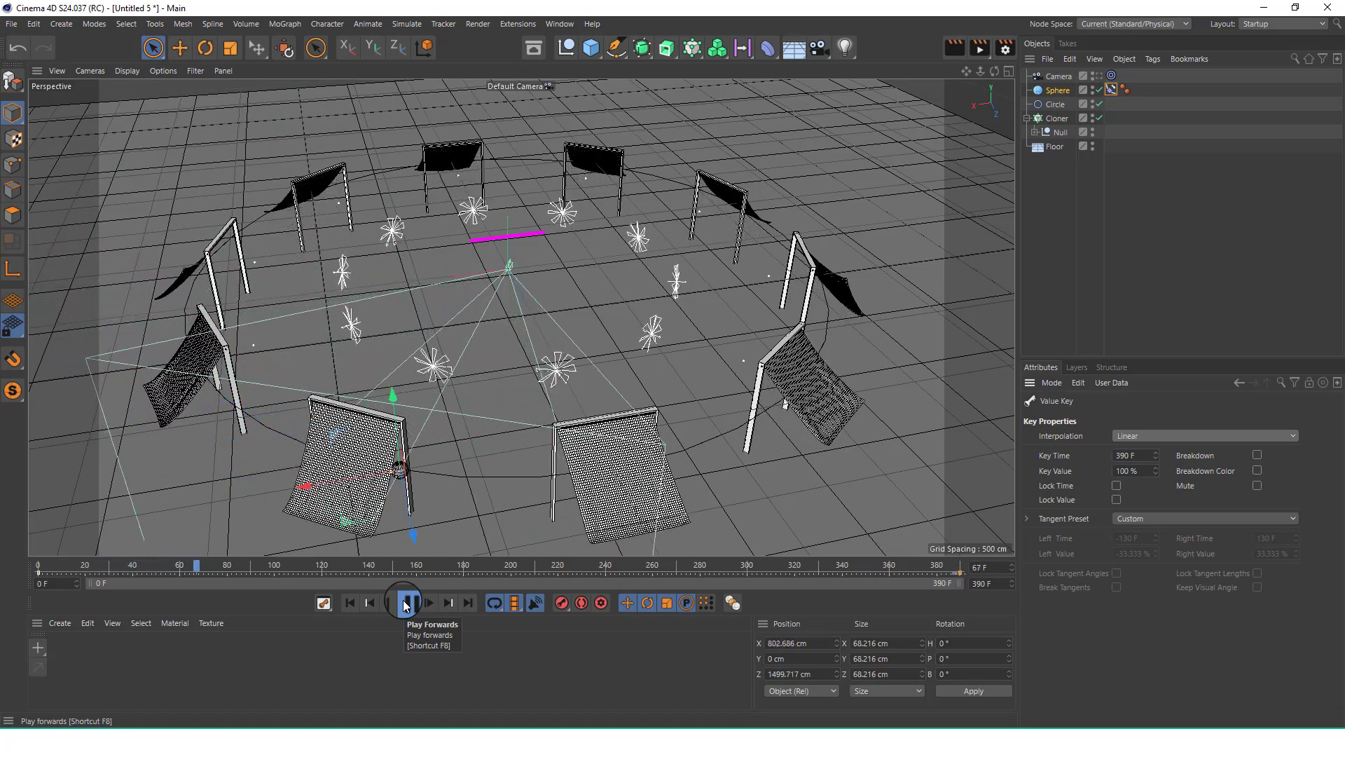
left_click(404, 604)
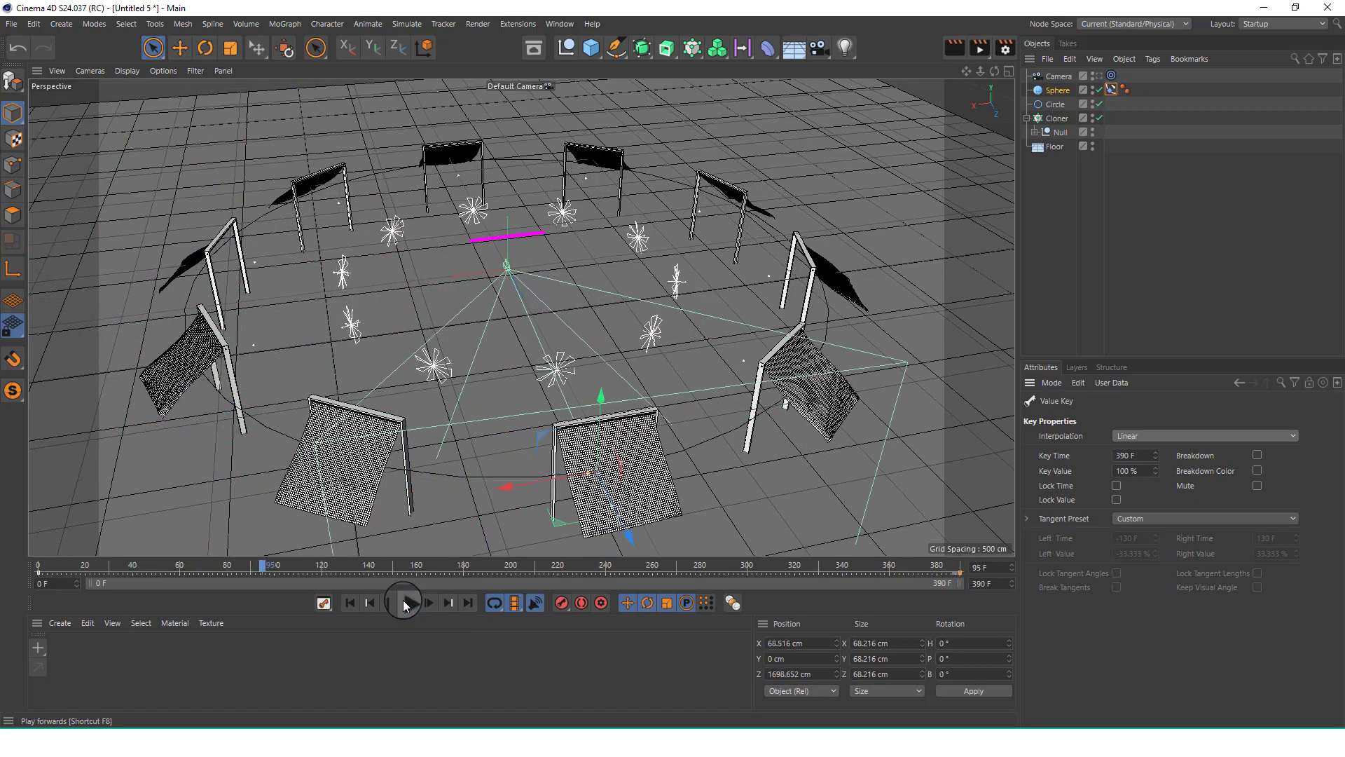
Create a material with a Reflection (Legacy) layer at 65% and Default Specular at 66%, and apply it to the Floor.
double_click(62, 646)
double_click(64, 655)
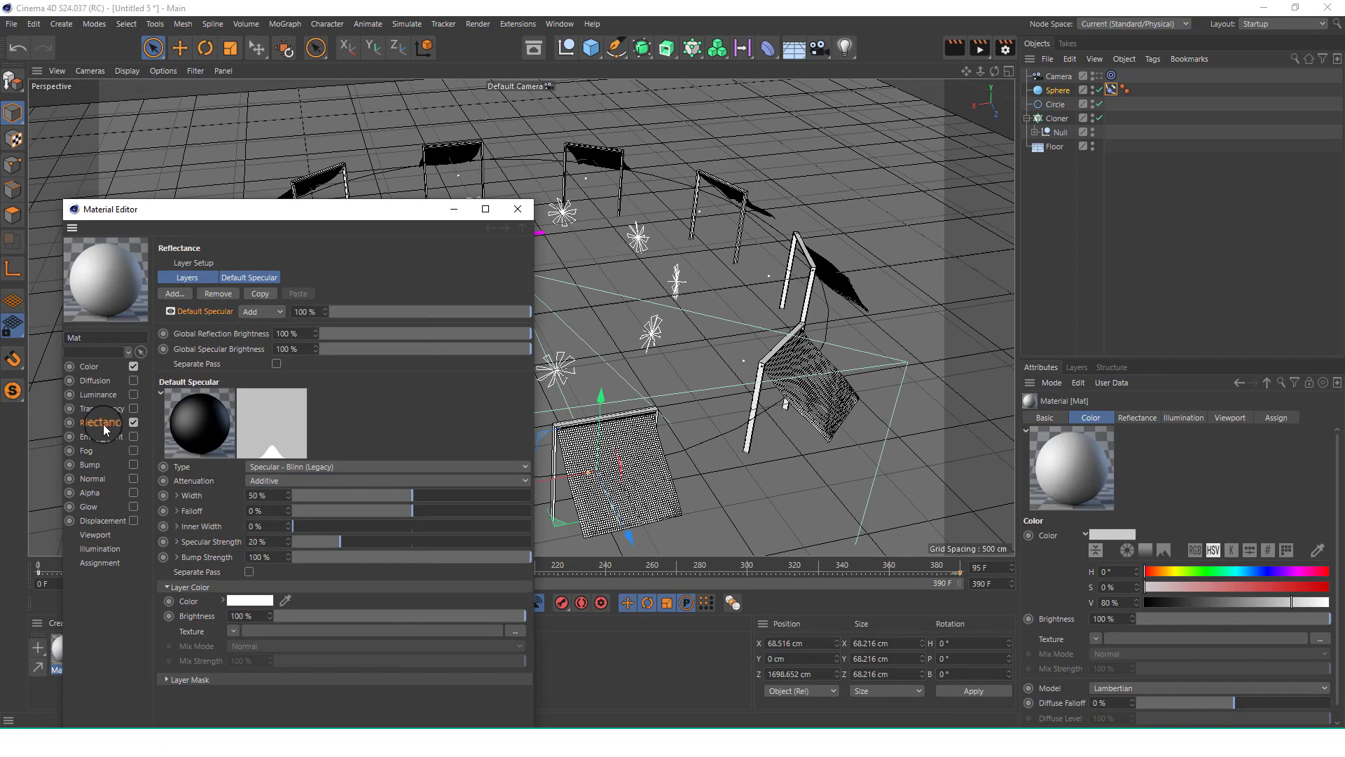
left_click(175, 294)
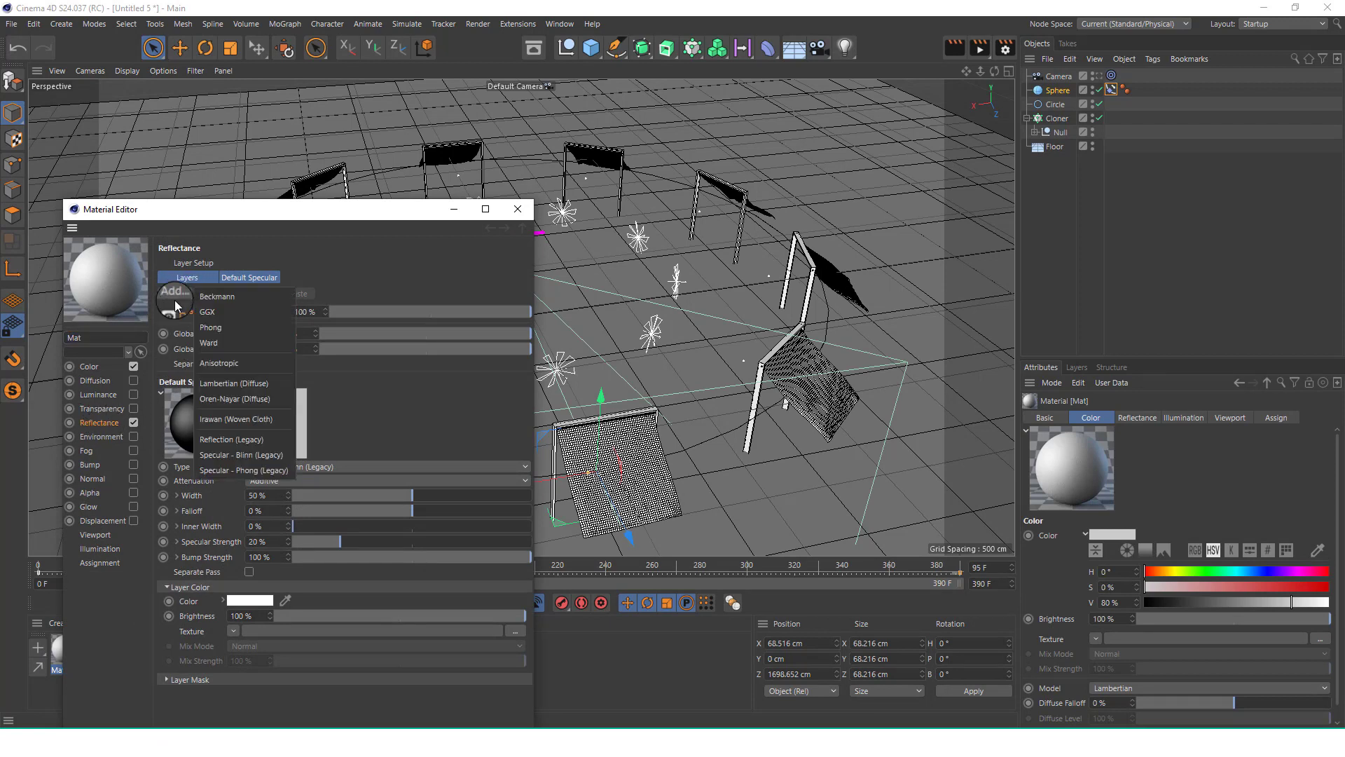
left_click(244, 446)
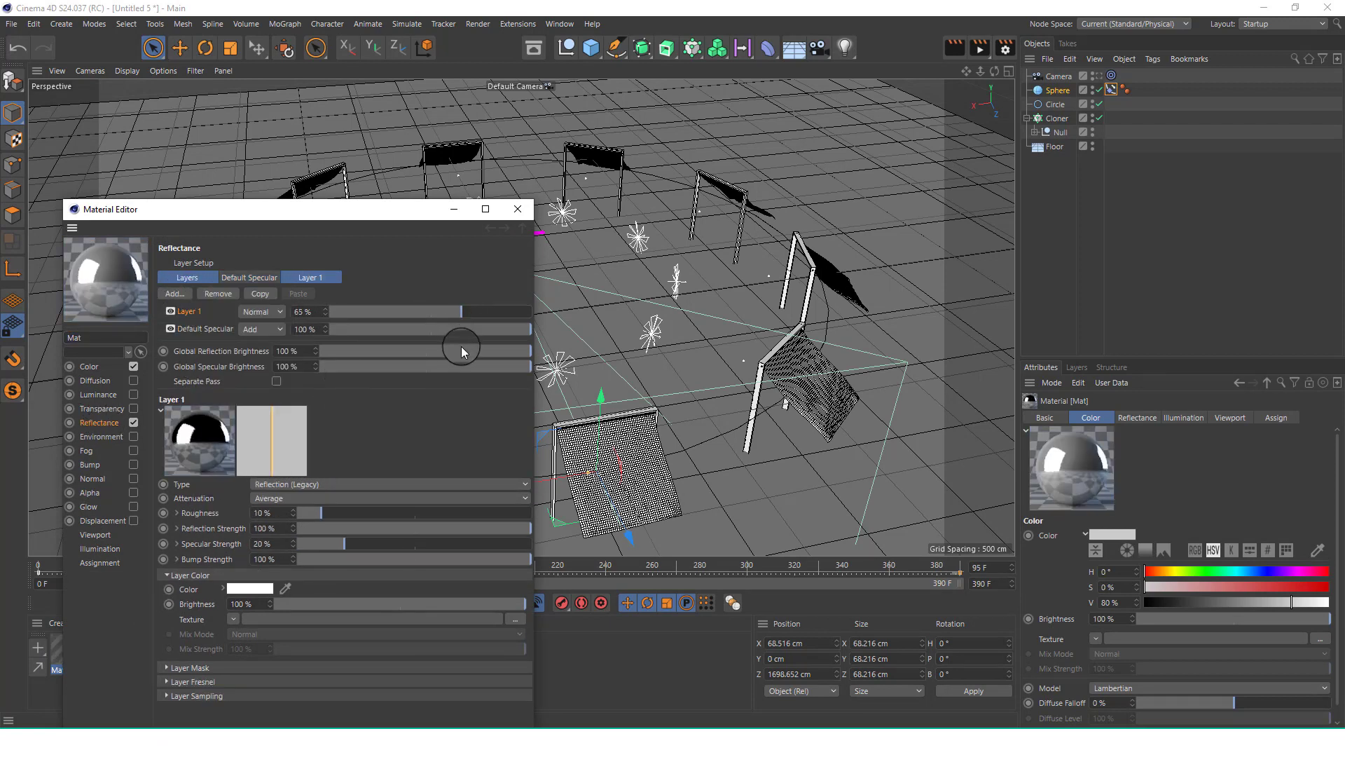
left_click(461, 329)
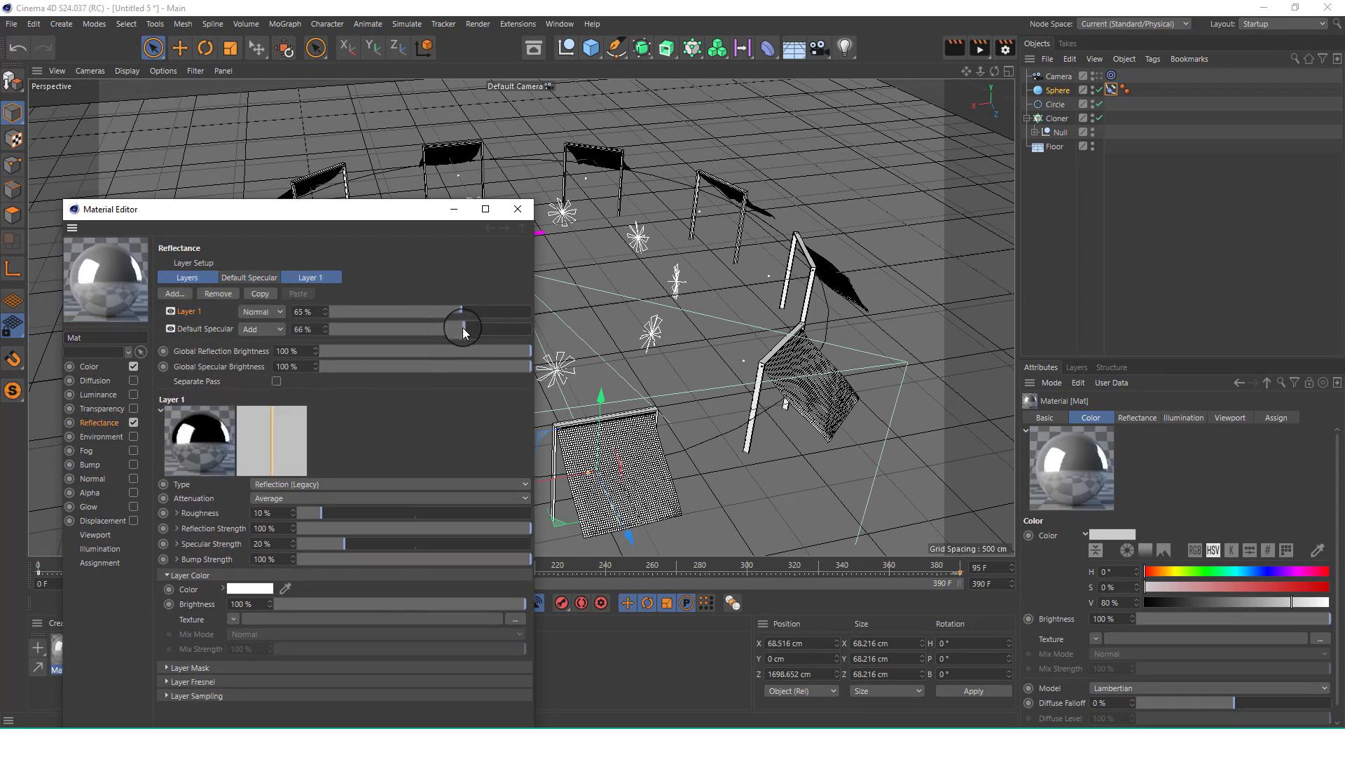
left_click(519, 211)
mouse_move(68, 655)
left_mouse_down()
mouse_move(571, 565)
mouse_move(1072, 153)
mouse_move(1057, 152)
left_mouse_up()
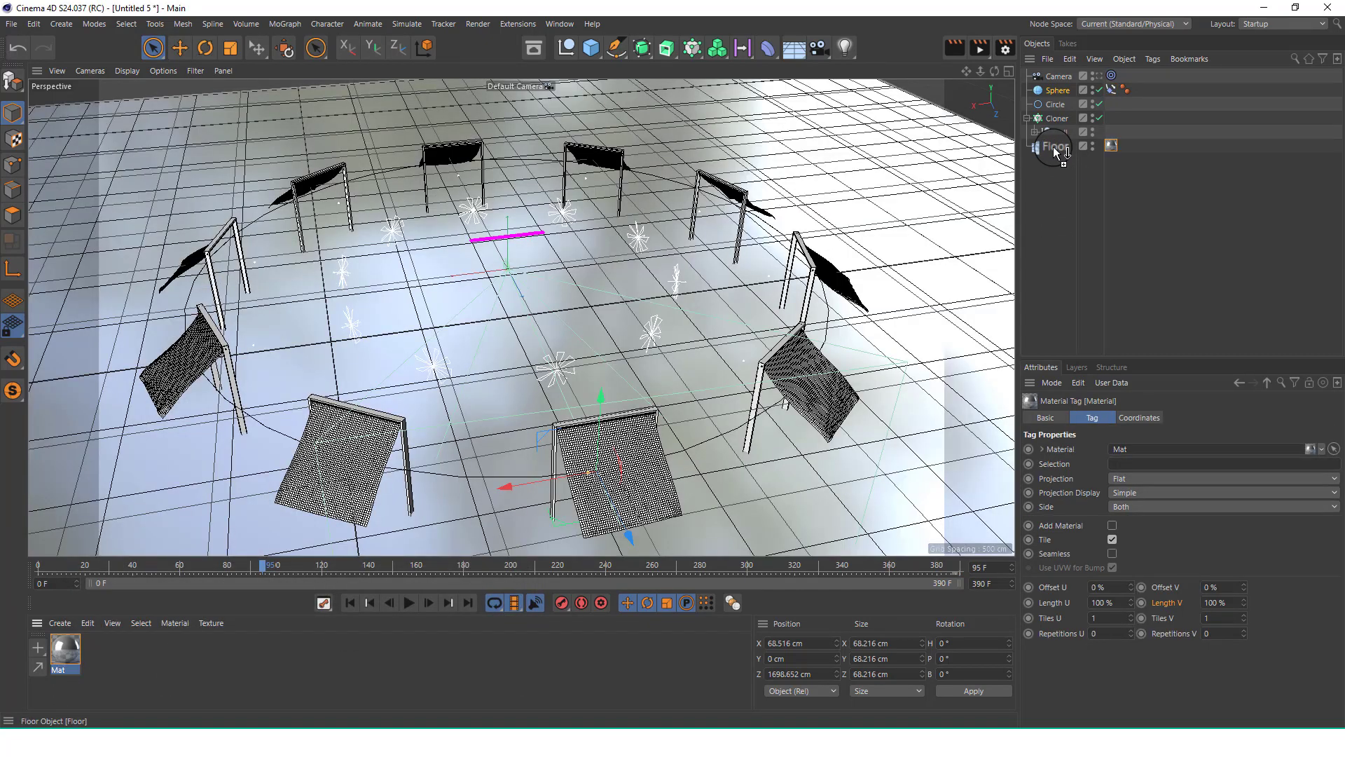
Look through the Camera, add a Physical Sky with Clouds enabled, and preview the animation.
left_click(1099, 79)
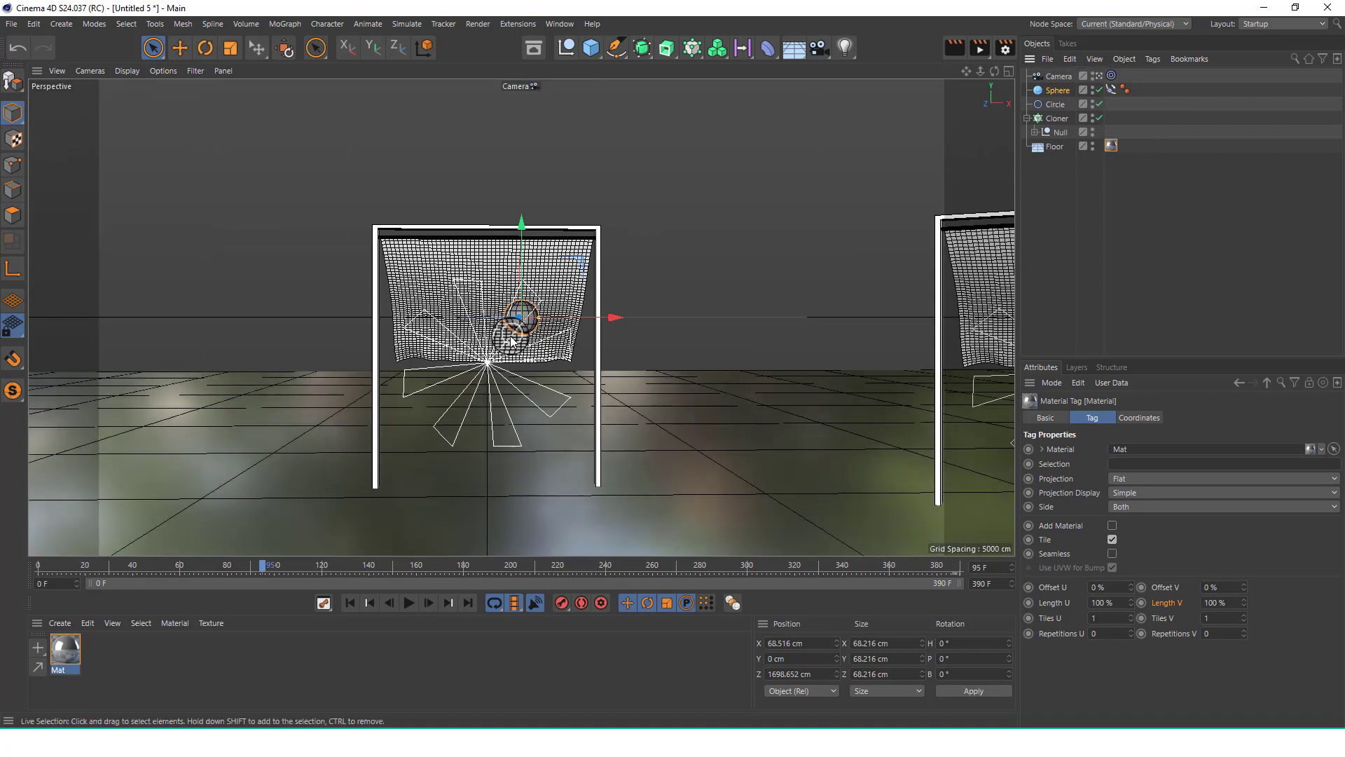
left_click(350, 602)
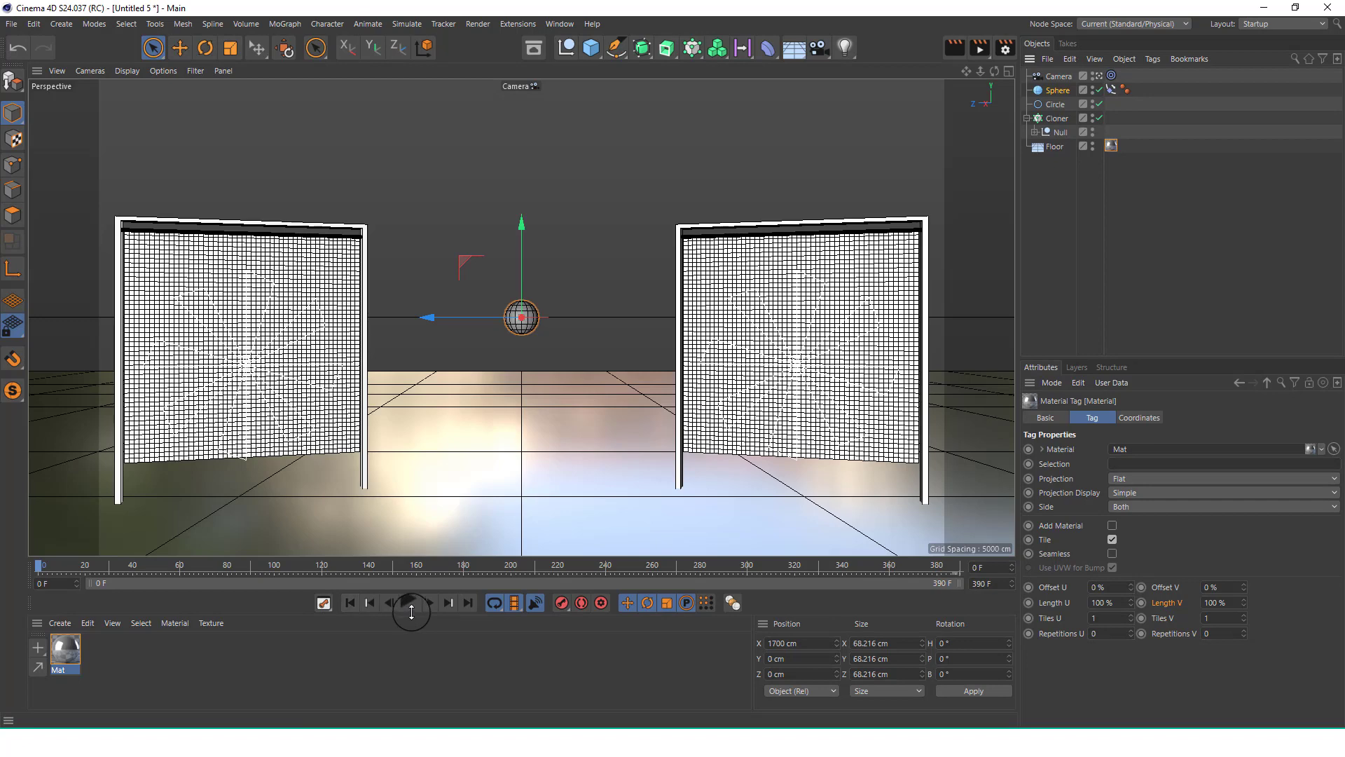
left_click_drag(794, 48, 948, 70)
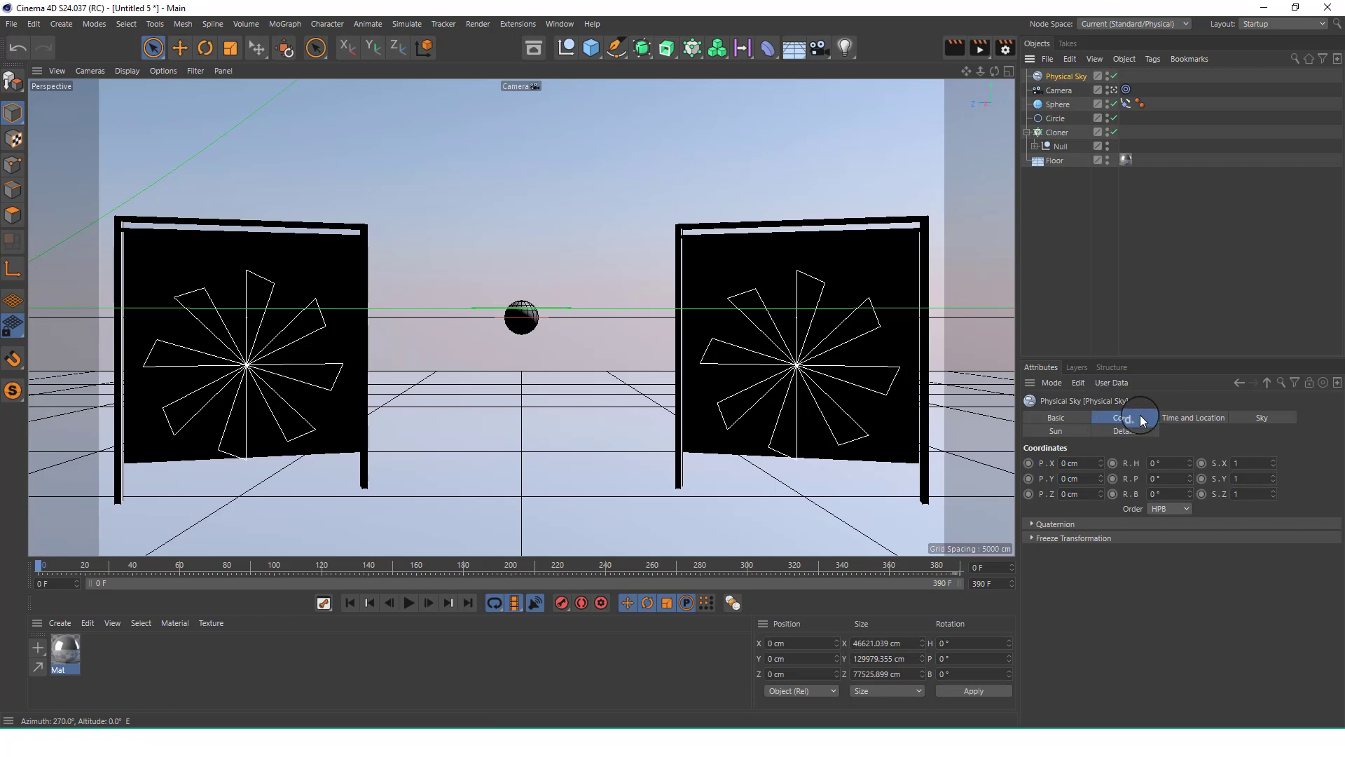
left_click(1056, 417)
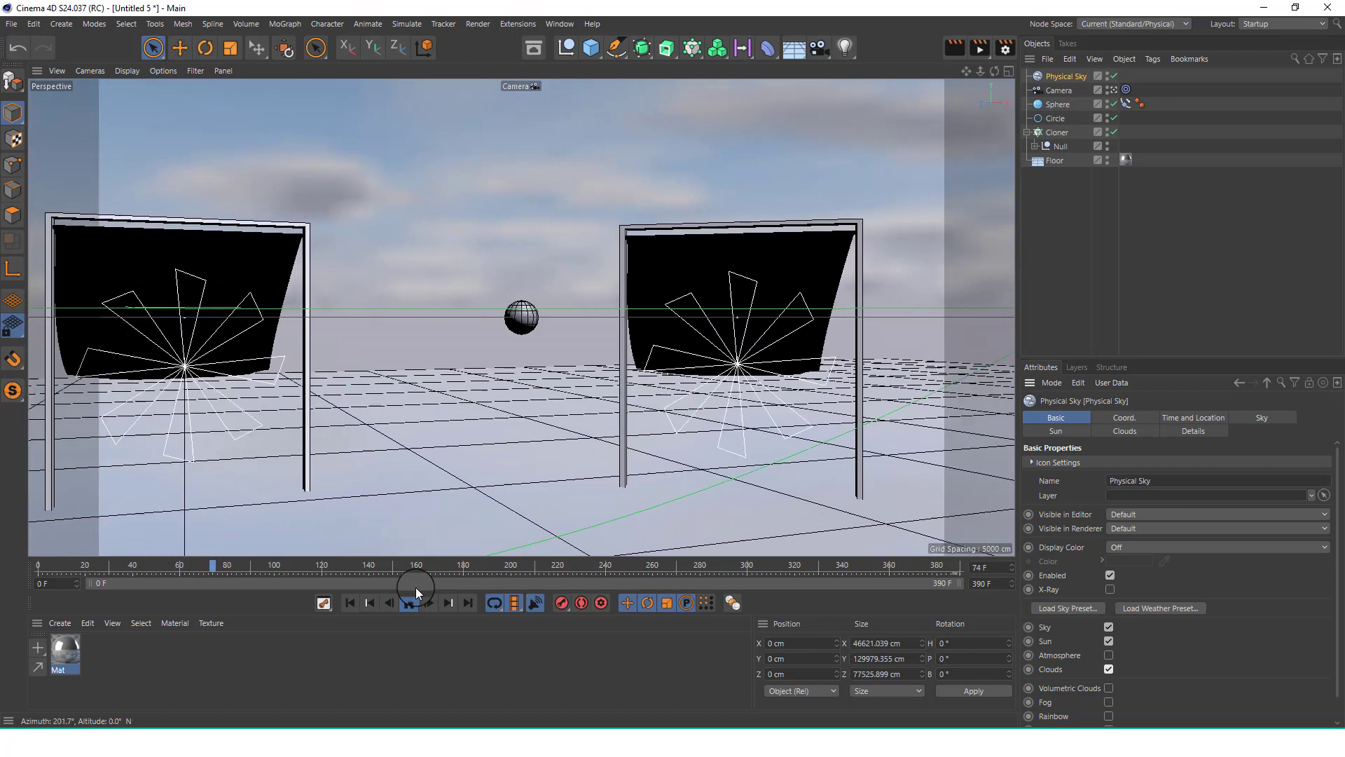
left_click(410, 604)
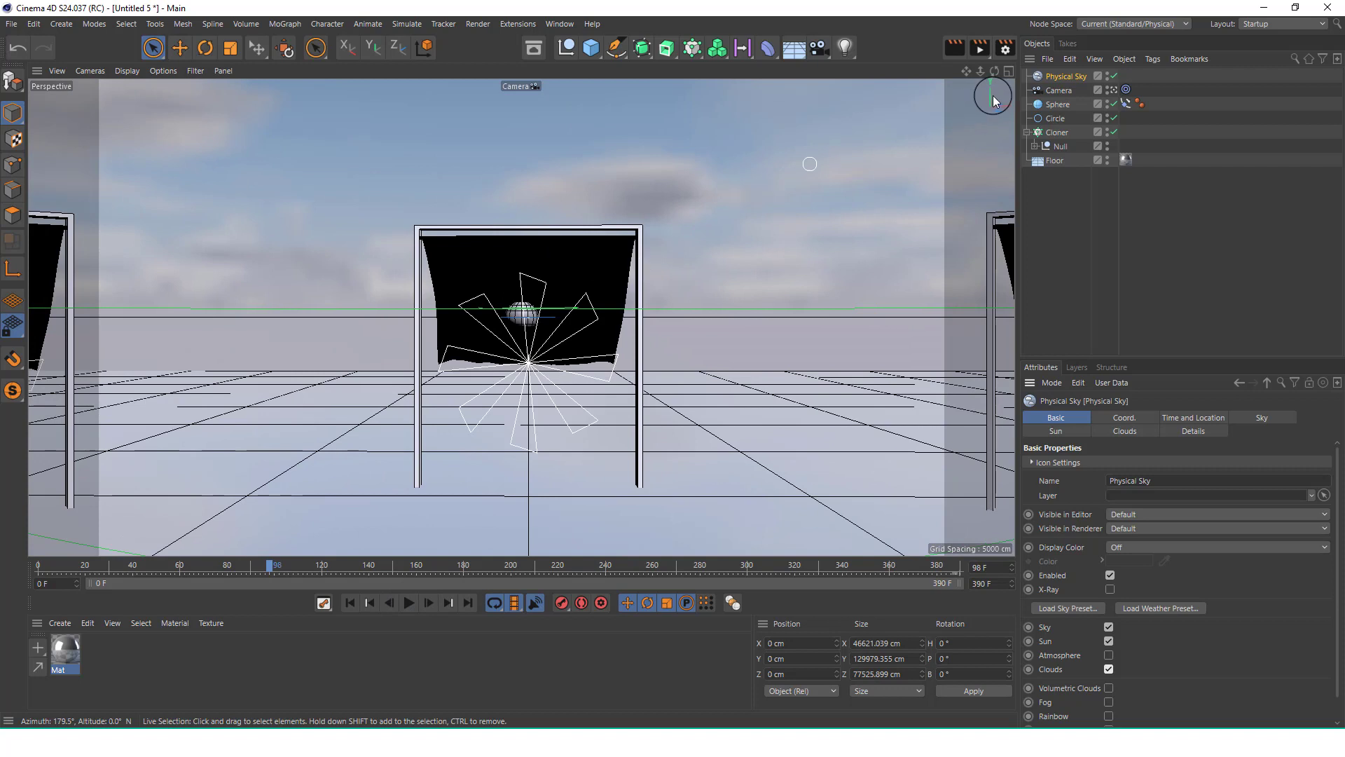
Hide the Sphere in the viewport and the render, and test-render the camera view before and after.
left_click(959, 42)
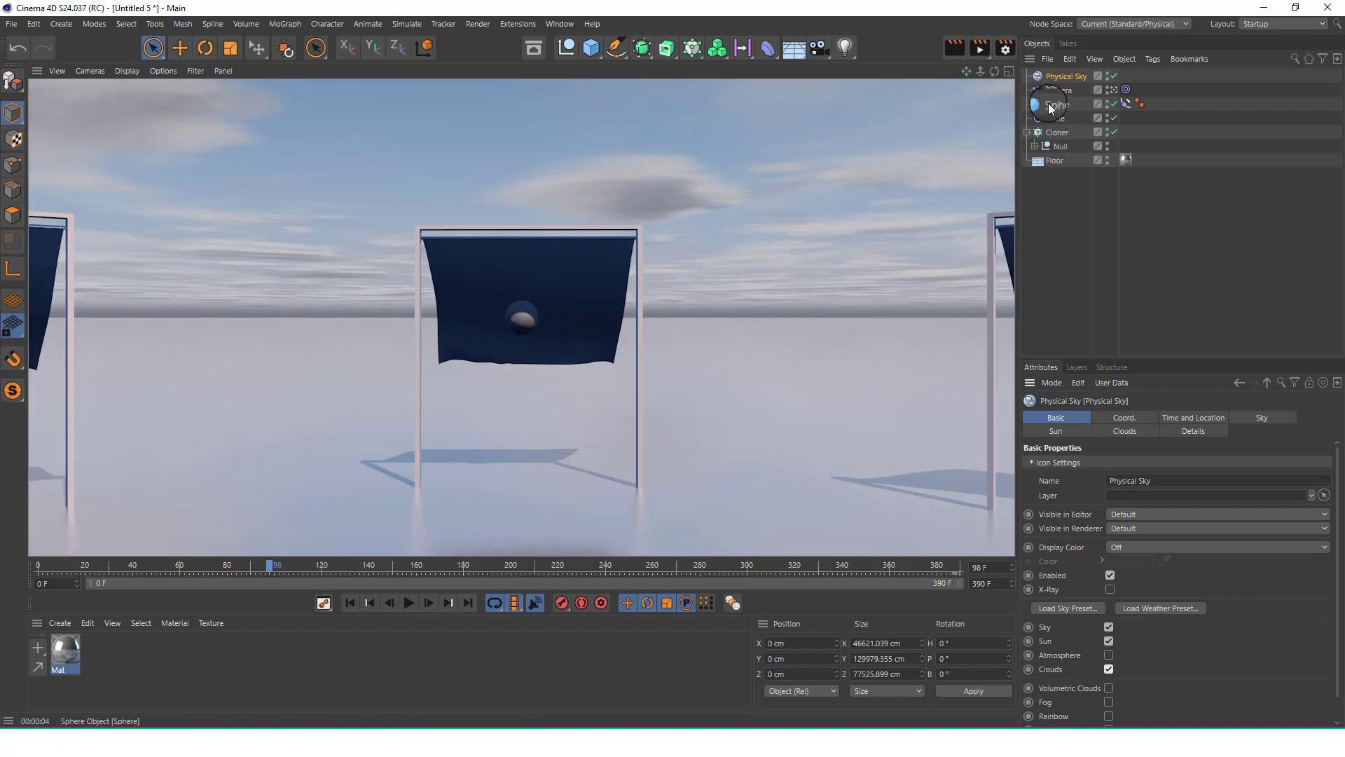
left_click(1114, 104)
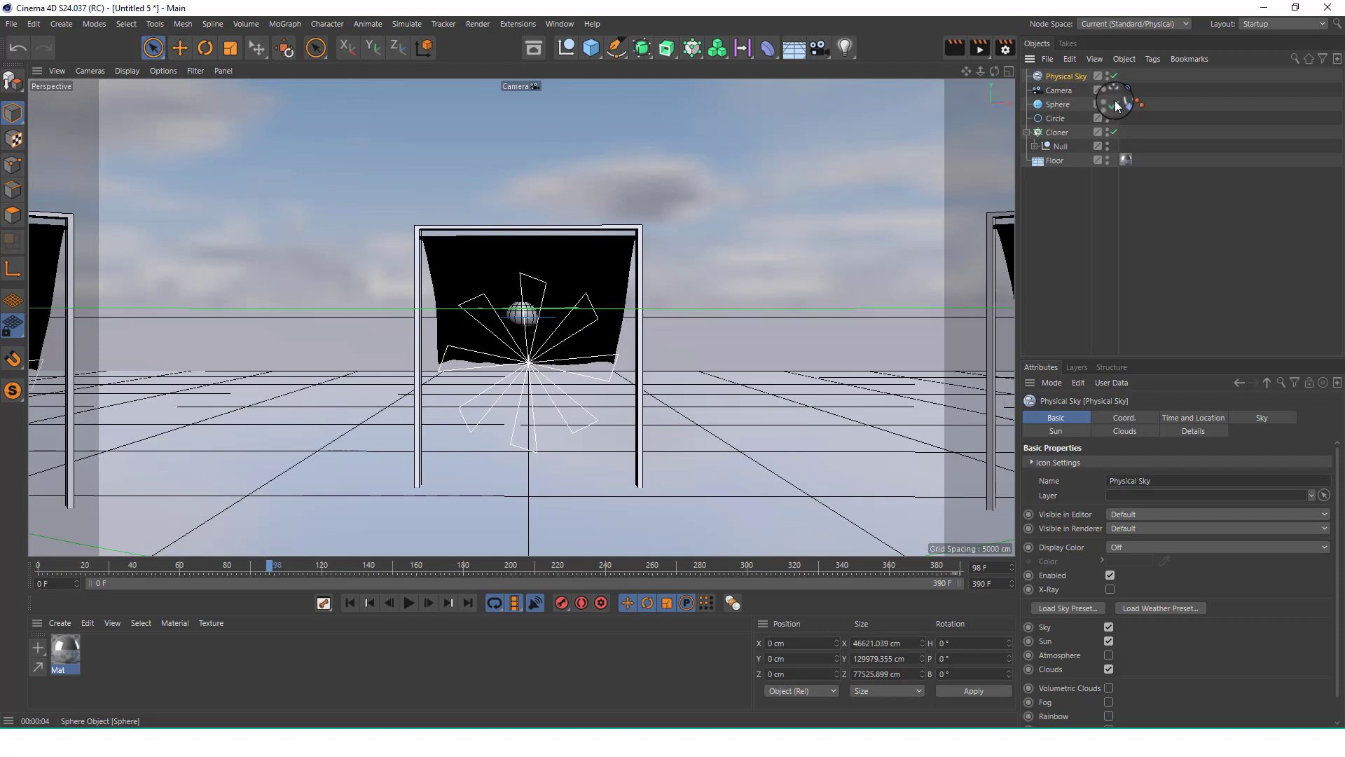
left_click(1113, 104)
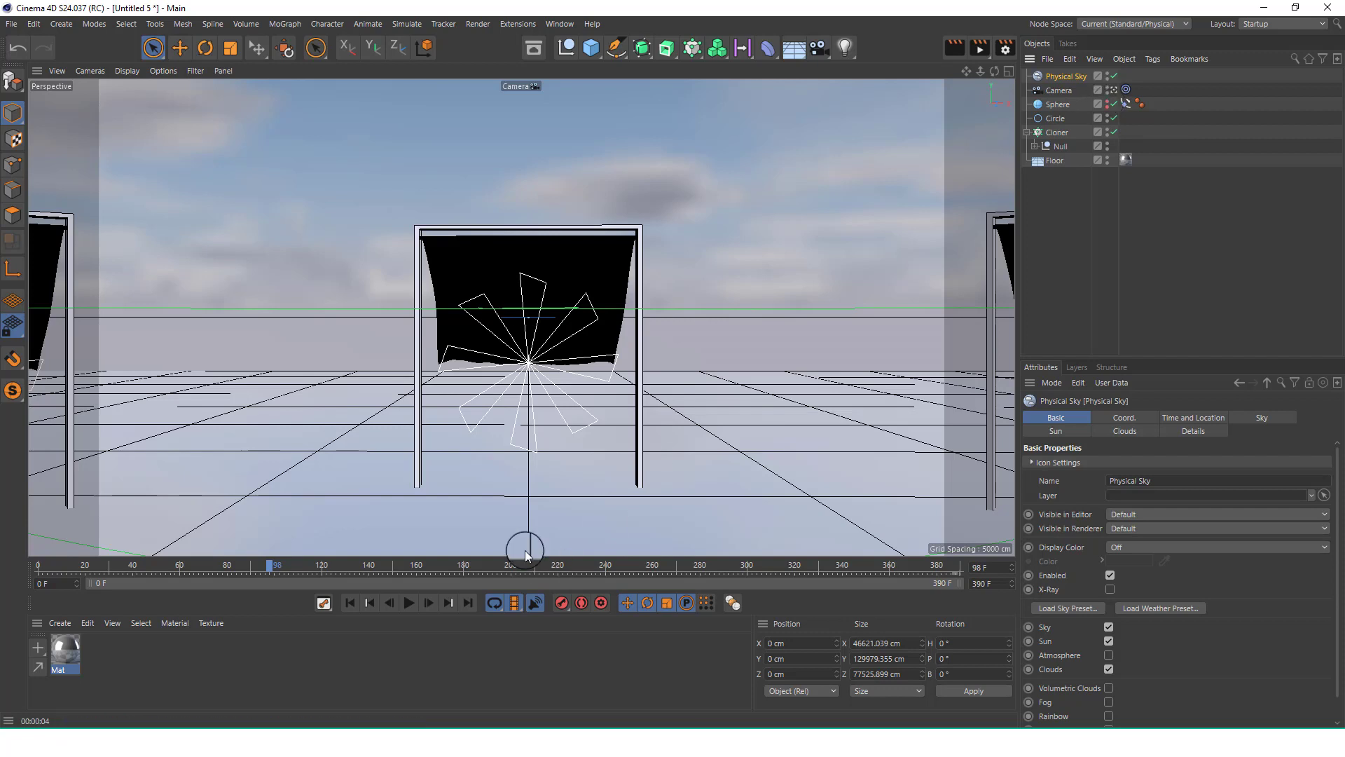
left_click(951, 47)
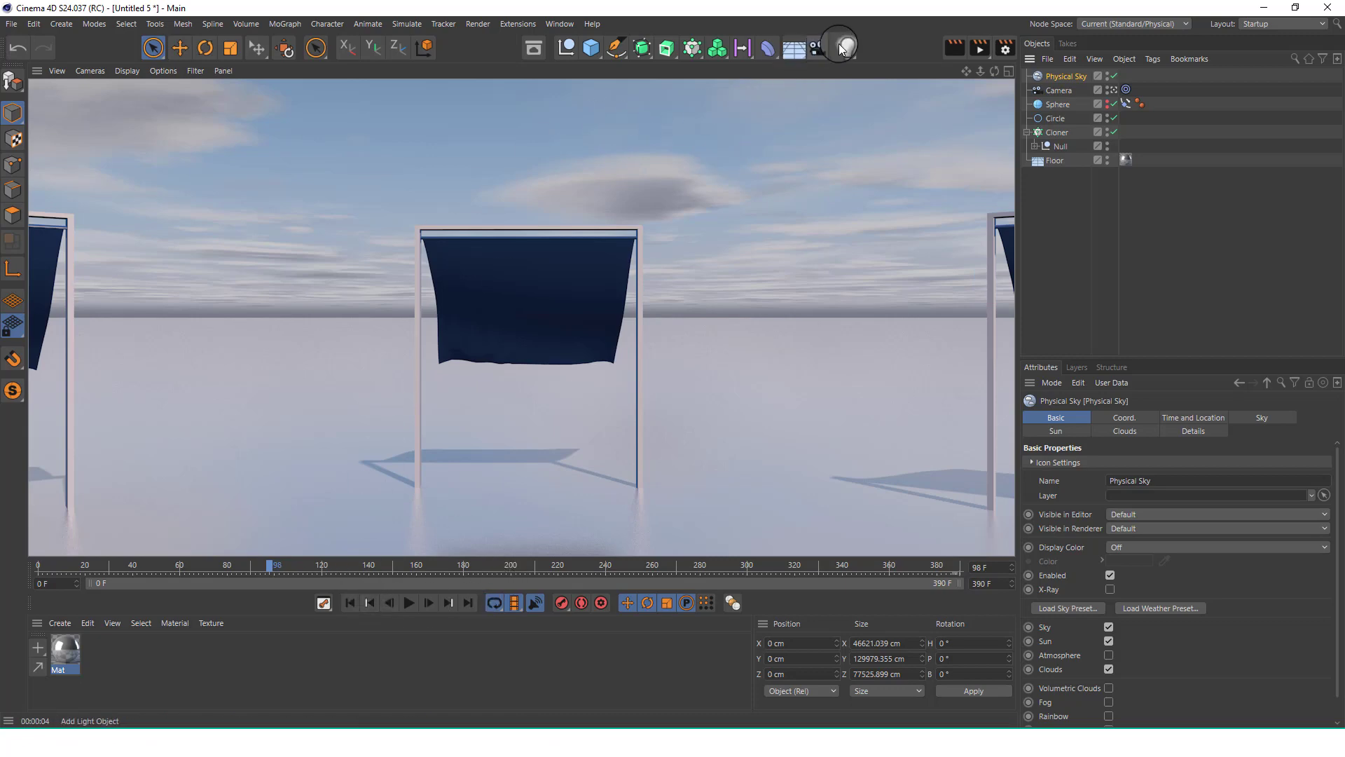
Leave the camera view, add a Light at the ring's centre and raise it to about 291 cm in Y.
left_click(1119, 91)
left_click(1116, 93)
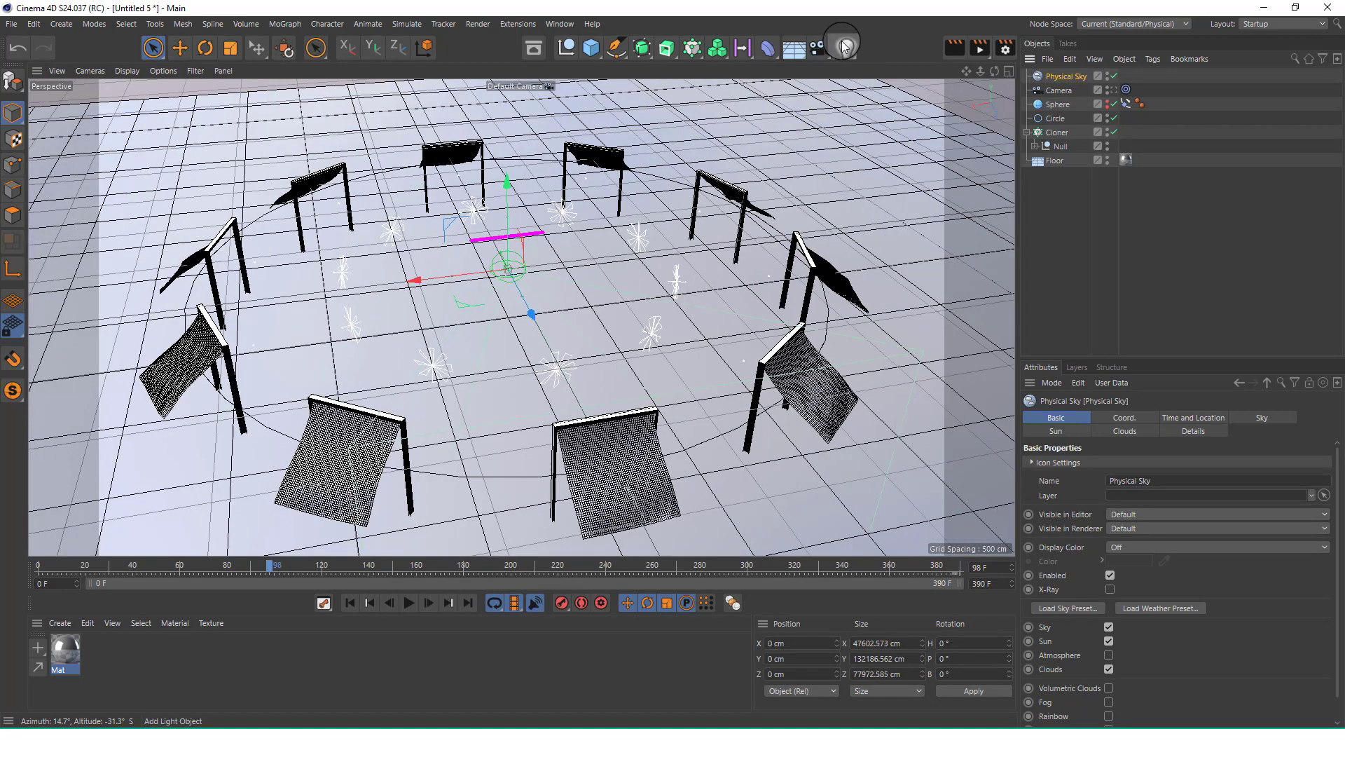
left_click(845, 46)
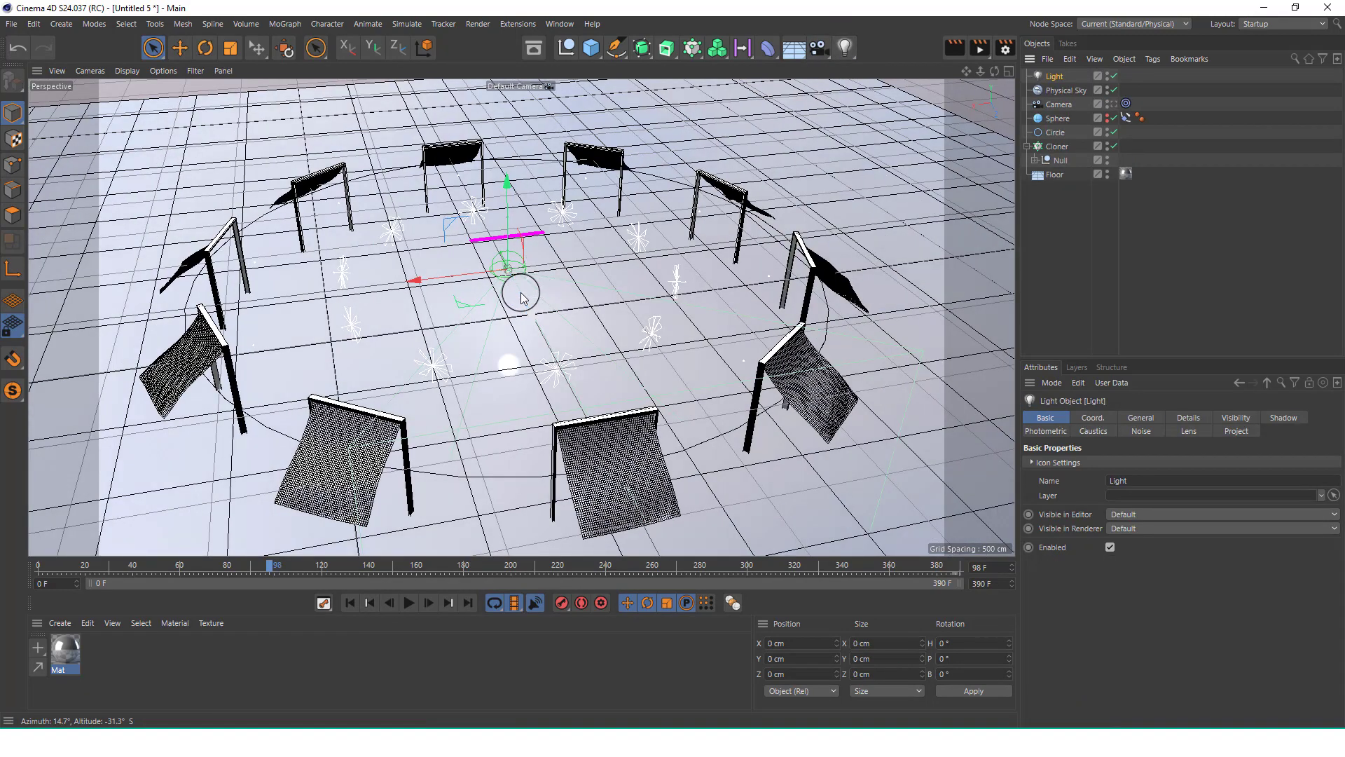
left_click_drag(501, 267, 504, 232, "alt")
scroll(523, 210, "up", 4)
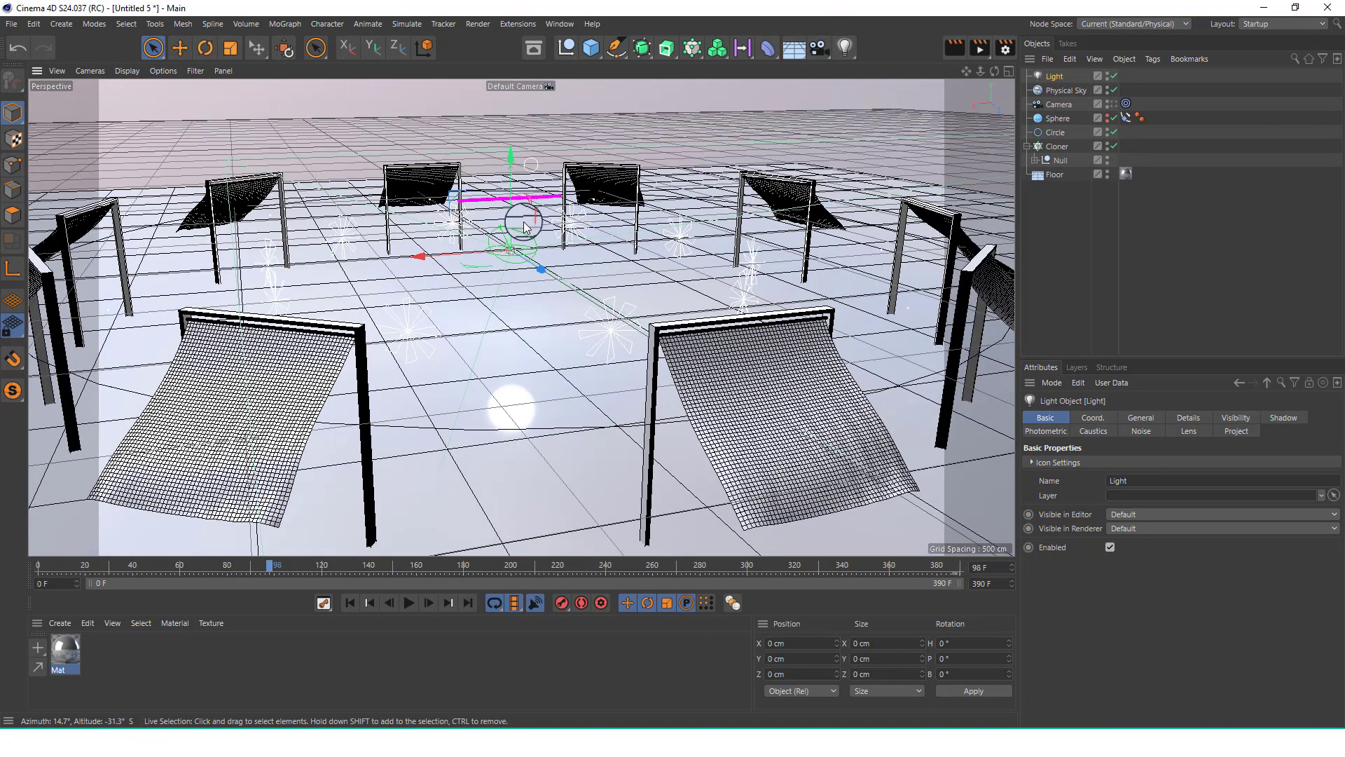
middle_click_drag(522, 218, 528, 254, "alt")
left_click_drag(517, 226, 535, 154)
scroll(528, 219, "up", 1)
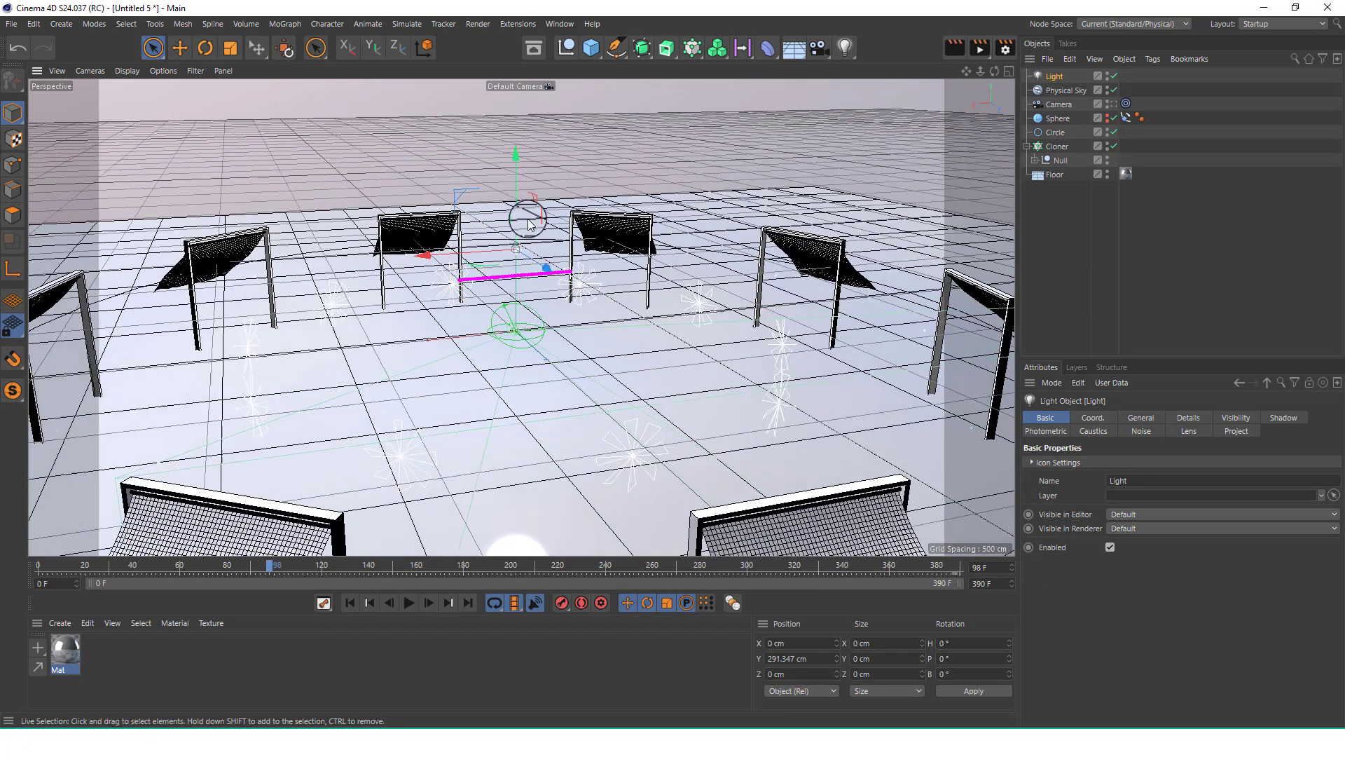
Test-render the view through the Camera and create a new red material with 92% saturation and 87% value.
left_click(1118, 105)
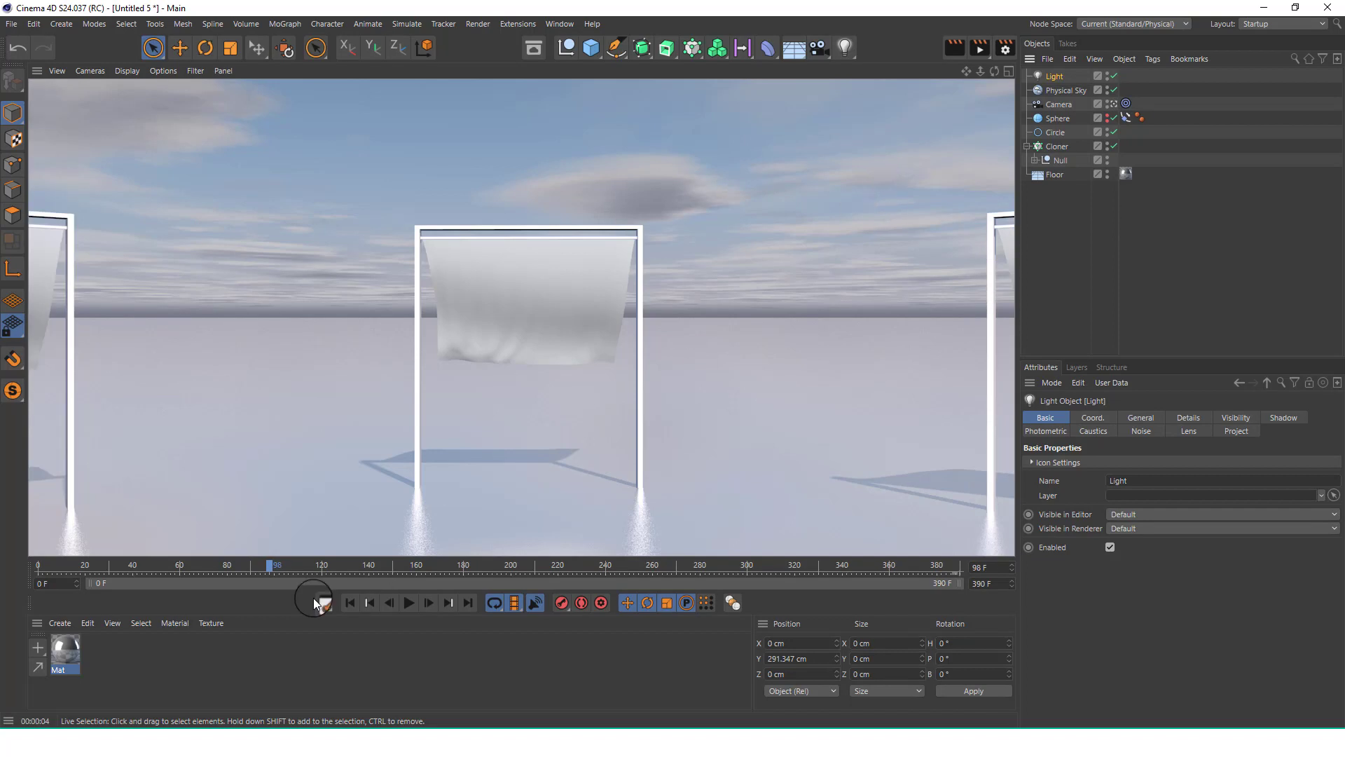
double_click(87, 648)
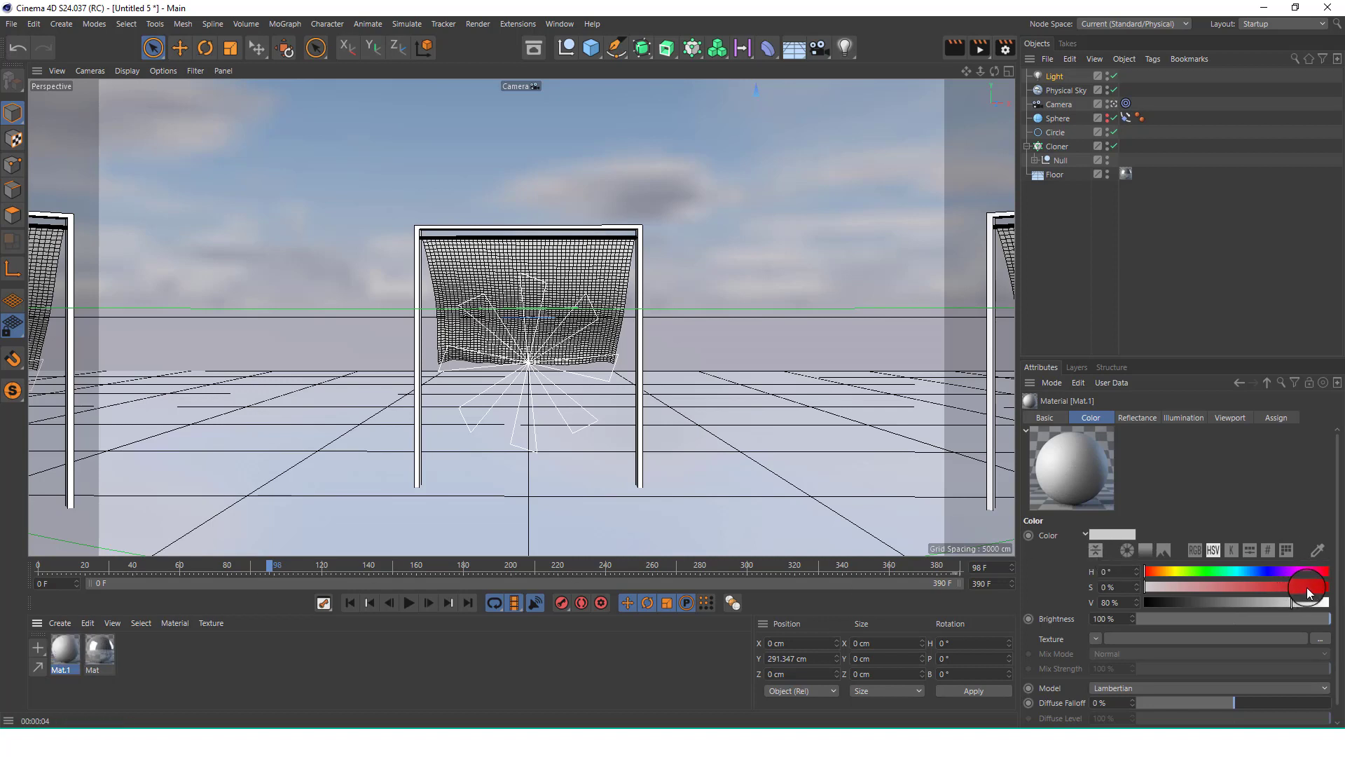
left_click(1309, 592)
left_click_drag(1301, 607, 1305, 603)
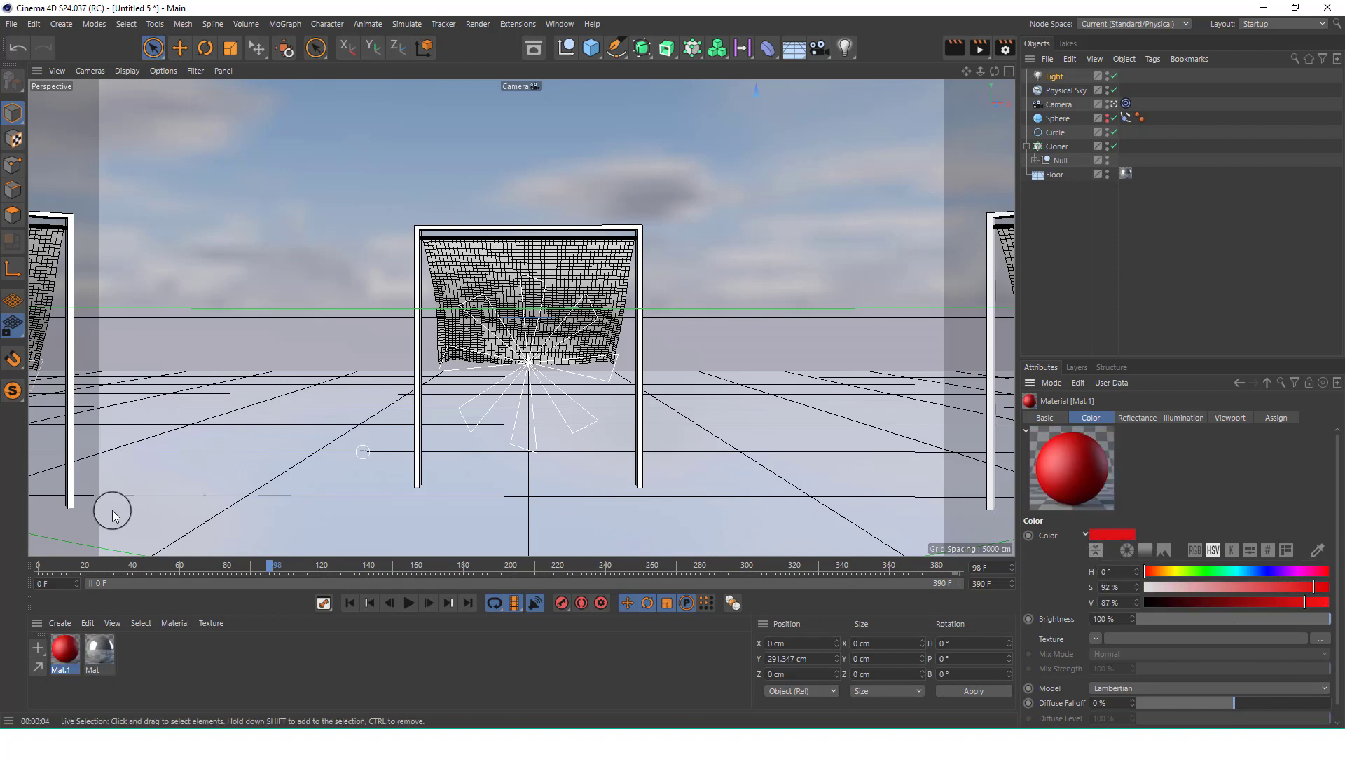
Apply the red material to Cube and Cube.1 inside the Cloner's Boole so the window frames are red.
left_click_drag(65, 651, 1069, 154)
left_click_drag(302, 498, 67, 652)
left_click(1036, 160)
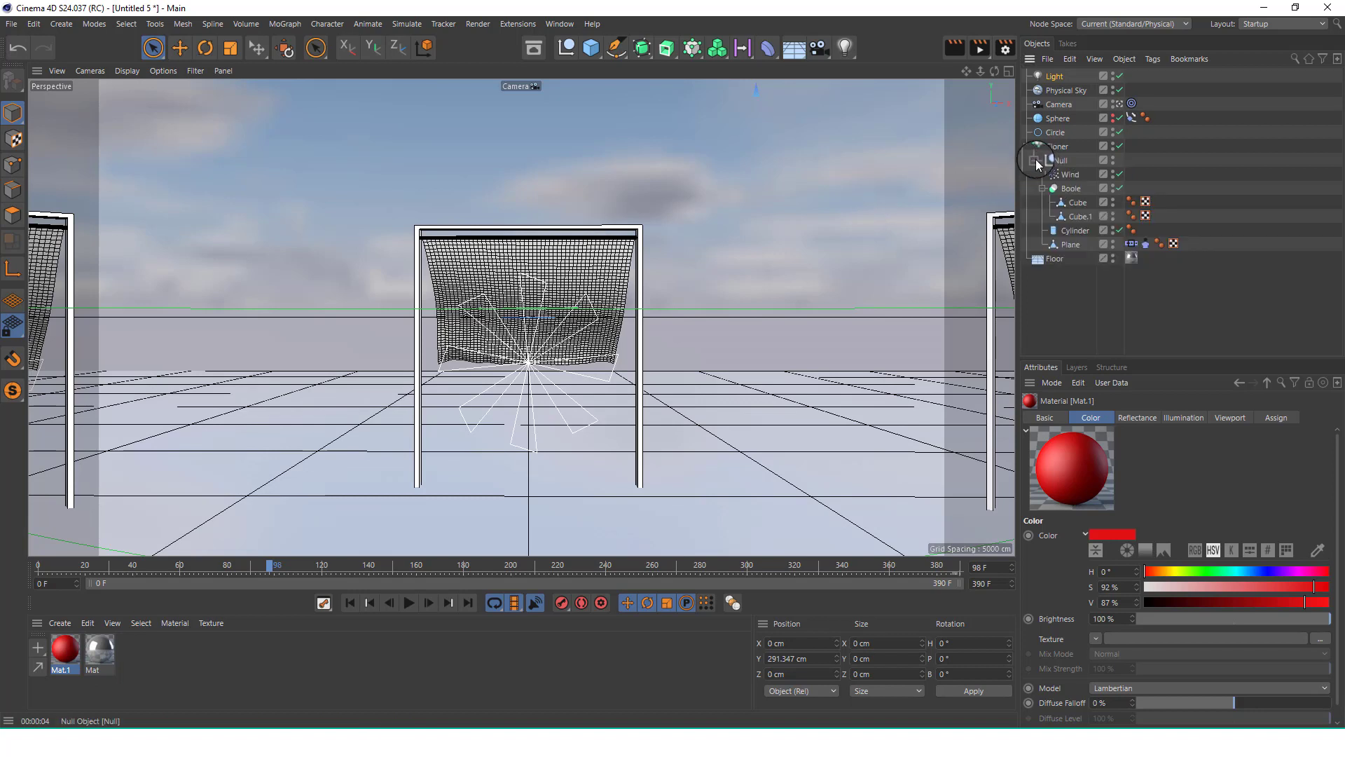
left_click(70, 651)
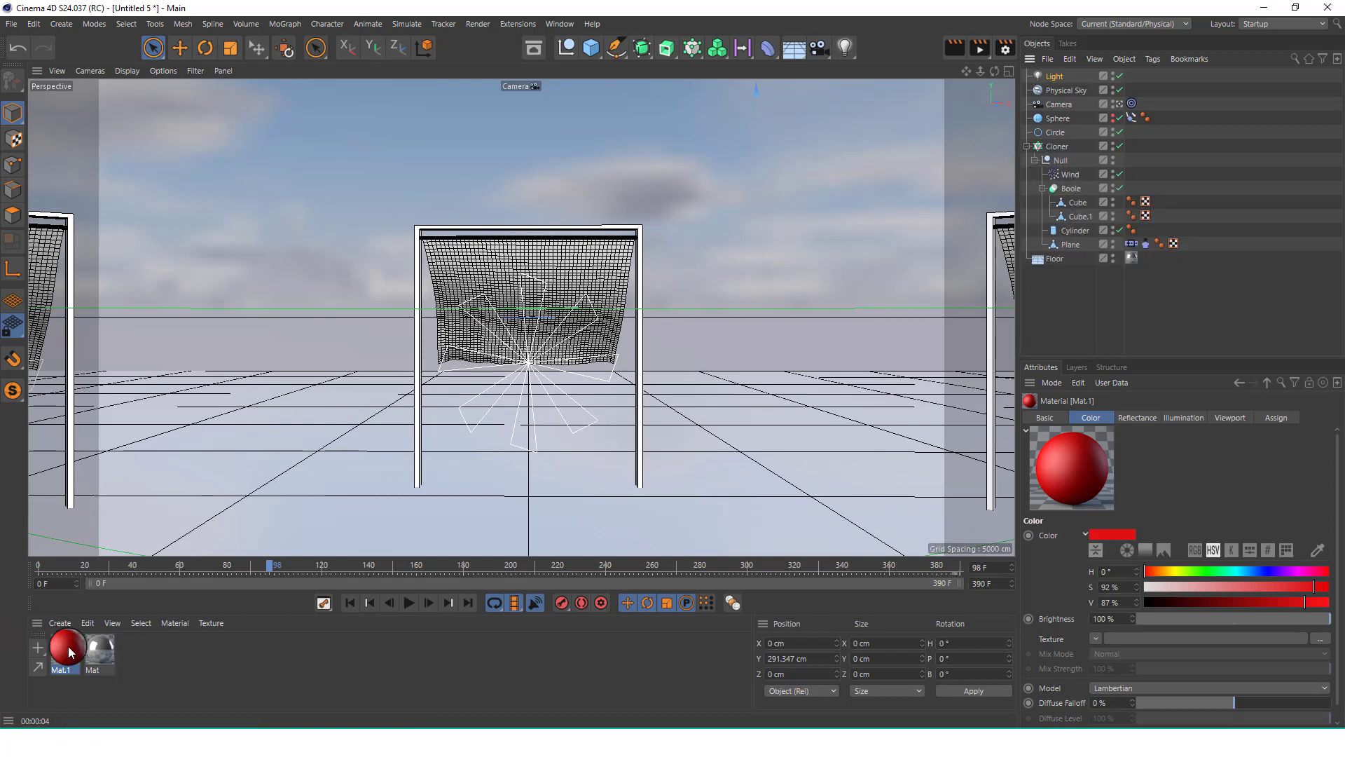
left_click_drag(69, 651, 1074, 203)
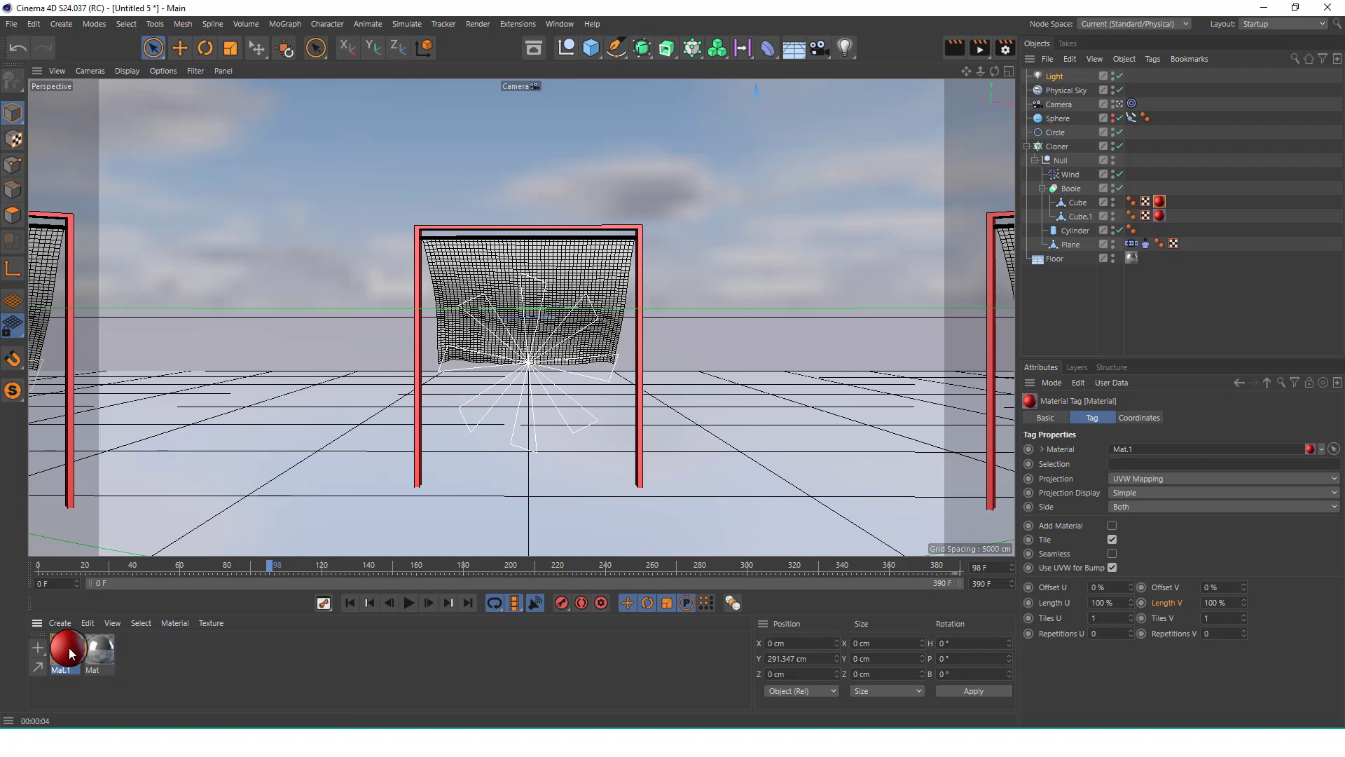
Duplicate the red material, make the copy near-white with 8% saturation, apply it to the Cylinder and test-render.
left_click_drag(70, 653, 128, 648)
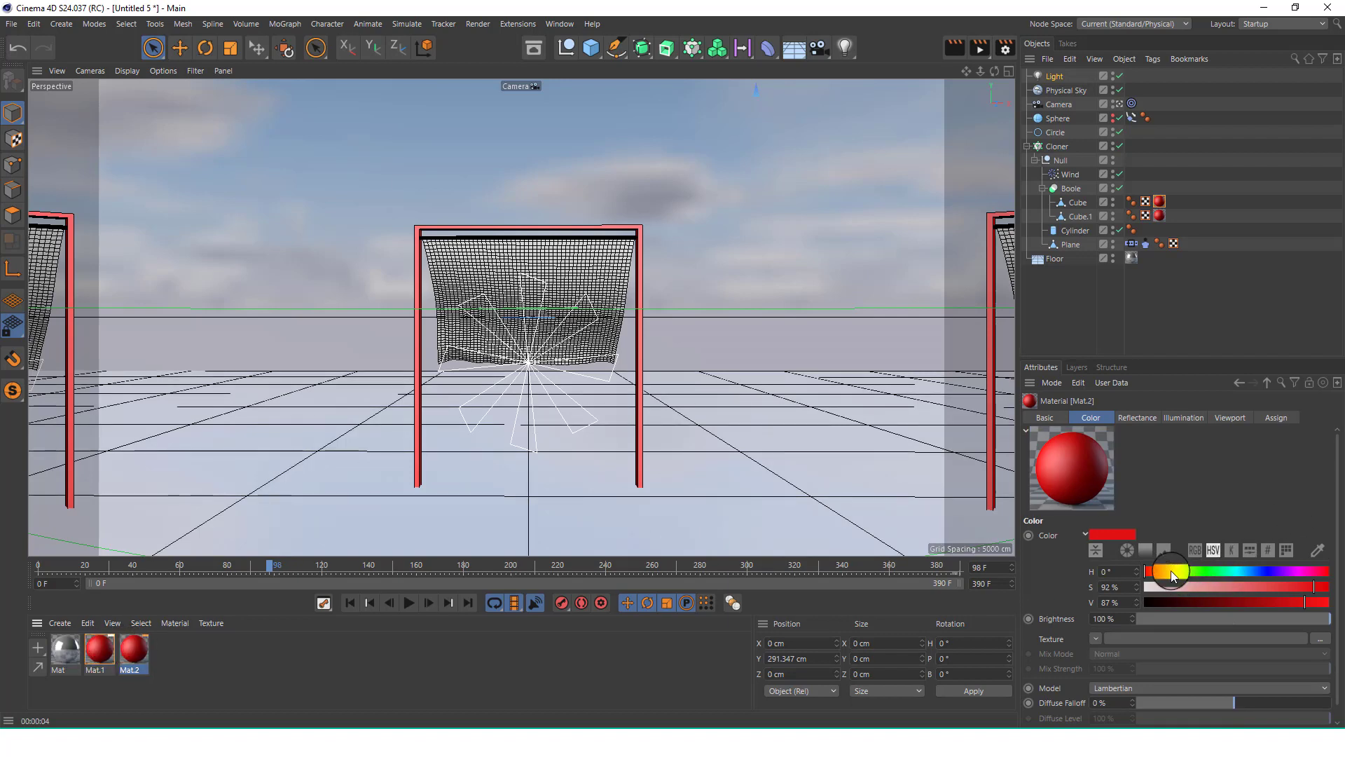
left_click_drag(1167, 587, 1159, 587)
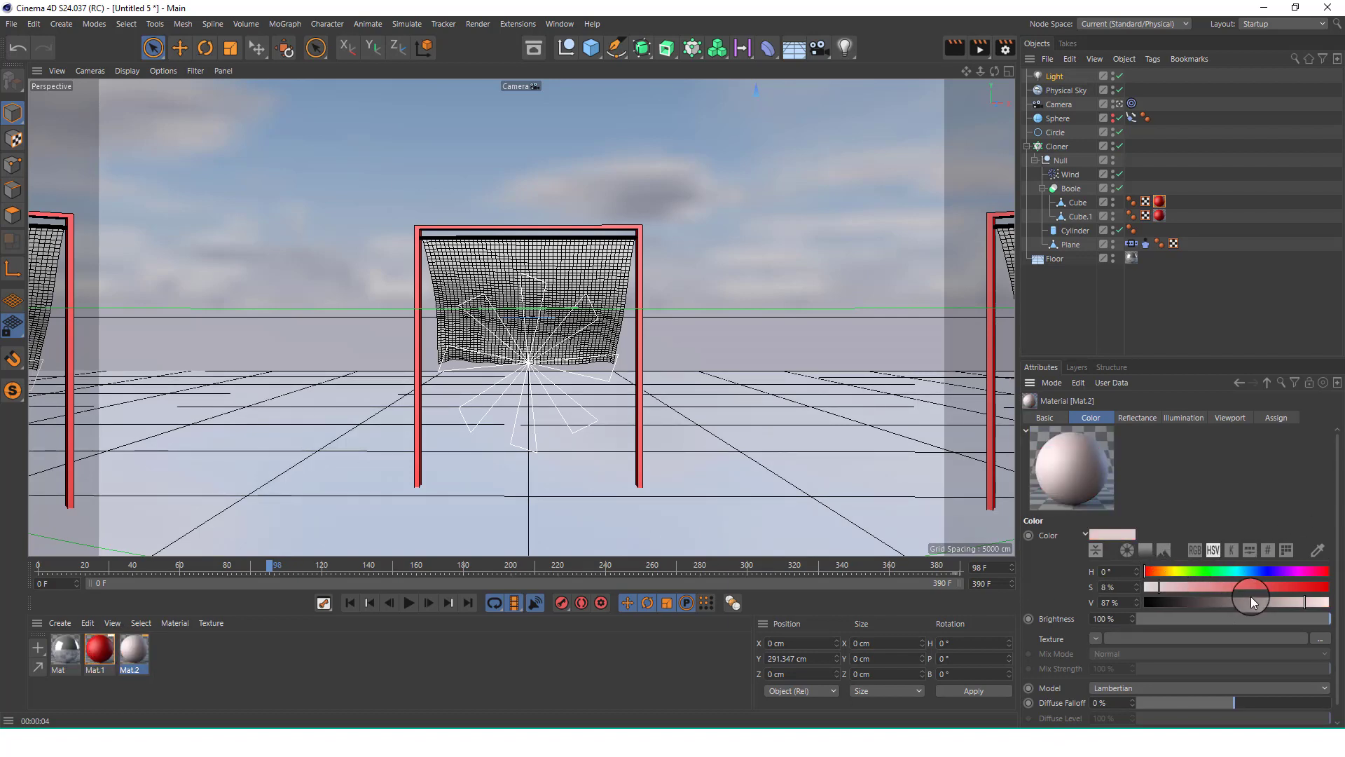
left_click_drag(1294, 606, 1324, 603)
left_click_drag(146, 648, 1075, 264)
left_click_drag(1085, 234, 1083, 232)
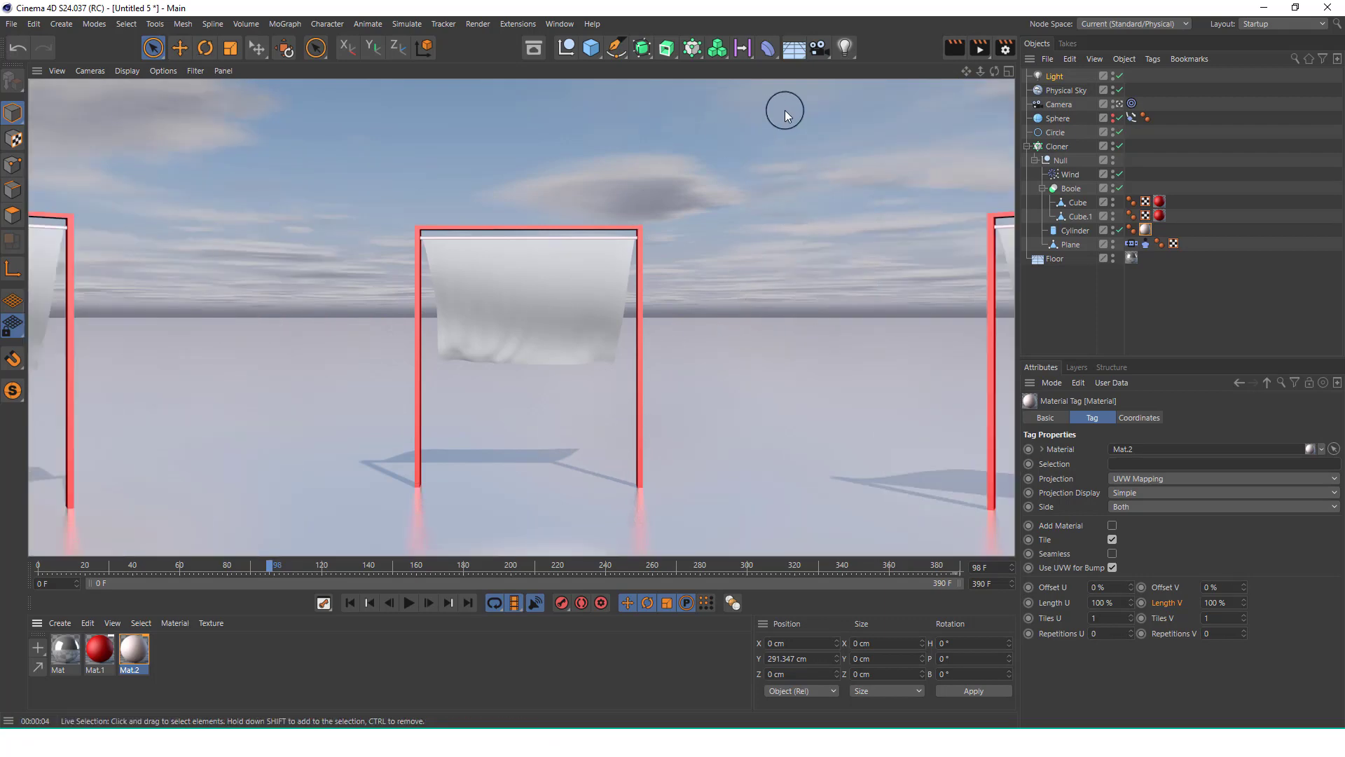
Add the Ambient Occlusion effect to the render settings and test-render the camera view.
left_click(1005, 49)
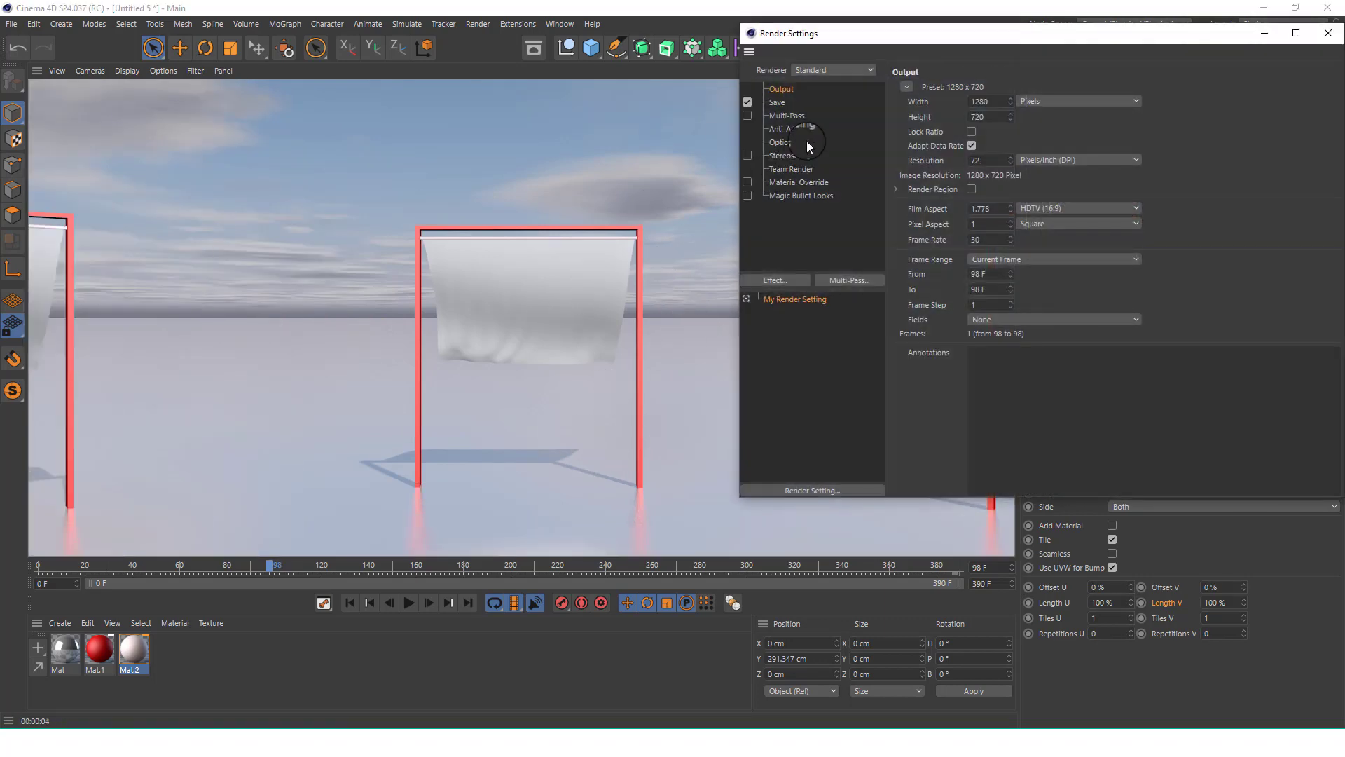
left_click(777, 281)
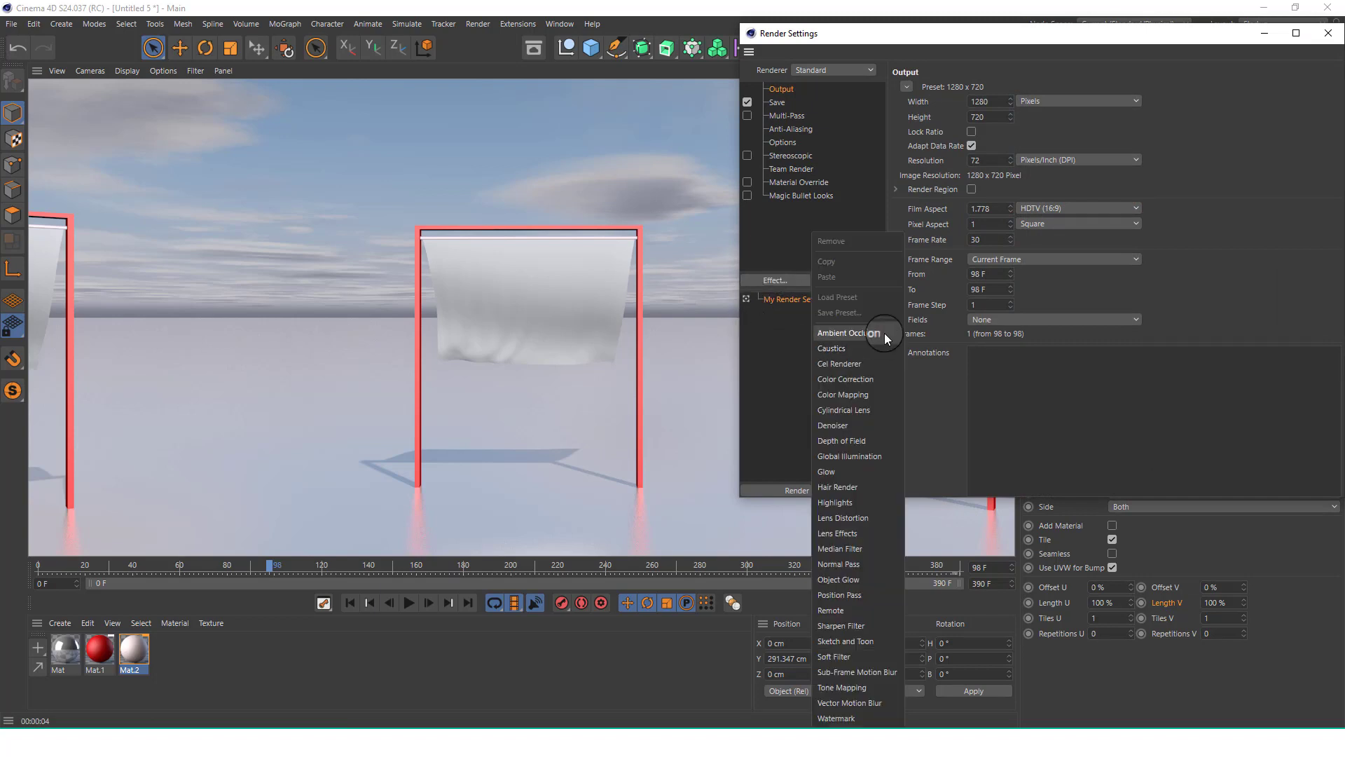
left_click(848, 333)
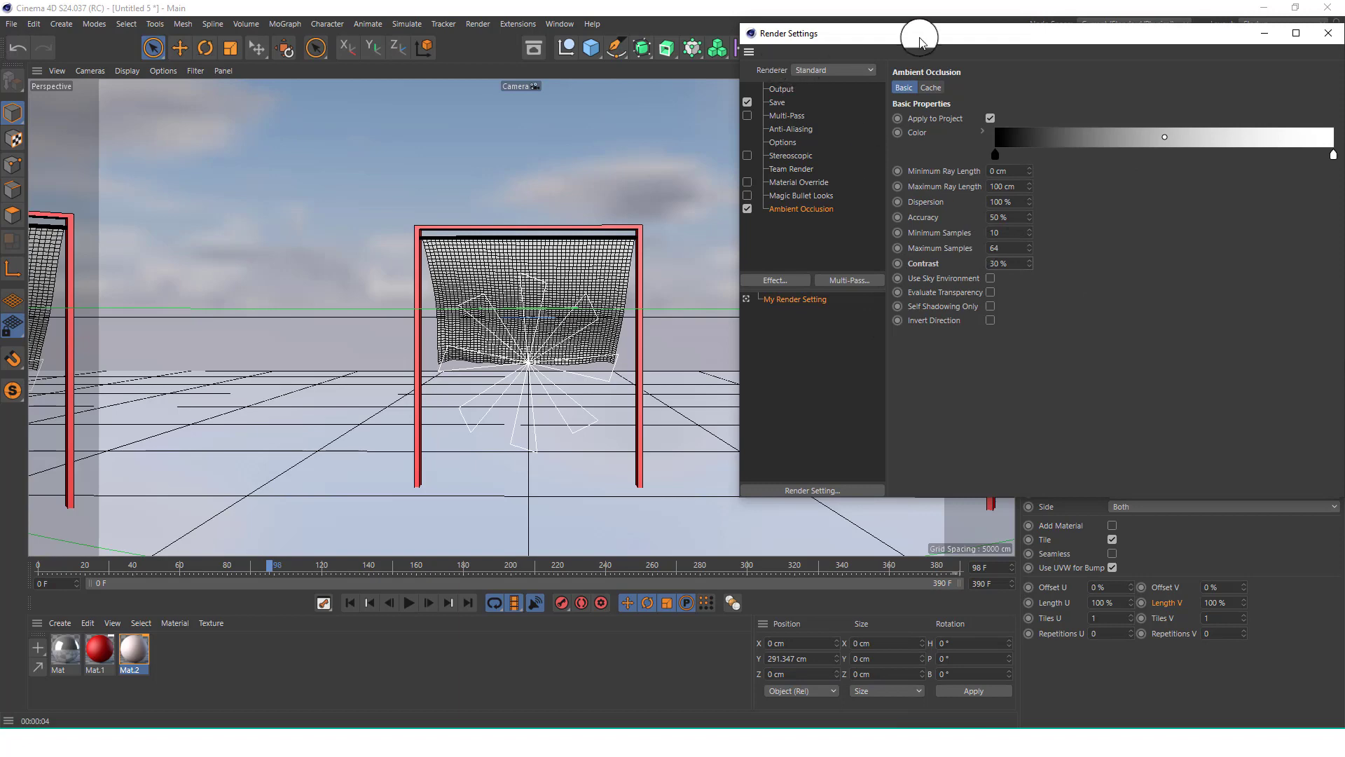
left_click_drag(920, 42, 700, 73)
left_click(1095, 65)
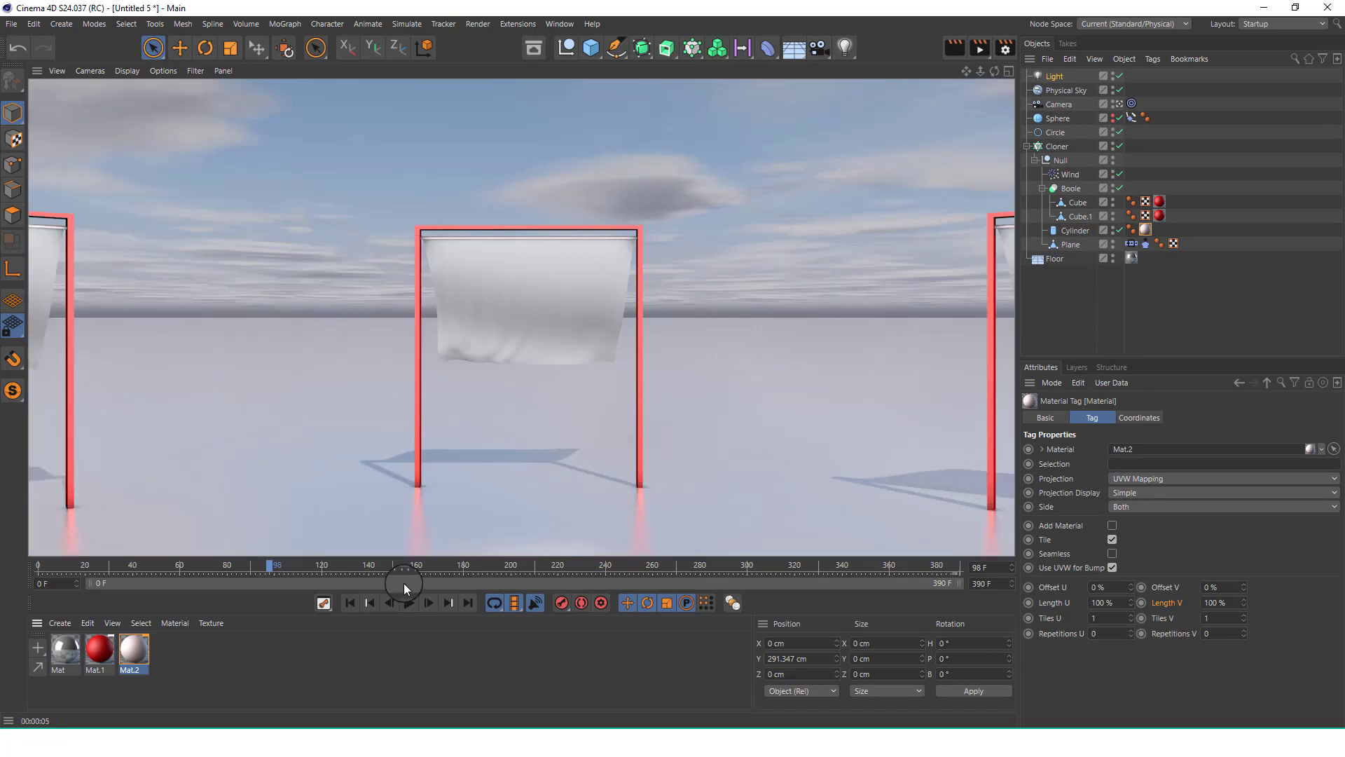
Preview the animation from the first frame through the Camera.
left_click(345, 603)
left_click(409, 603)
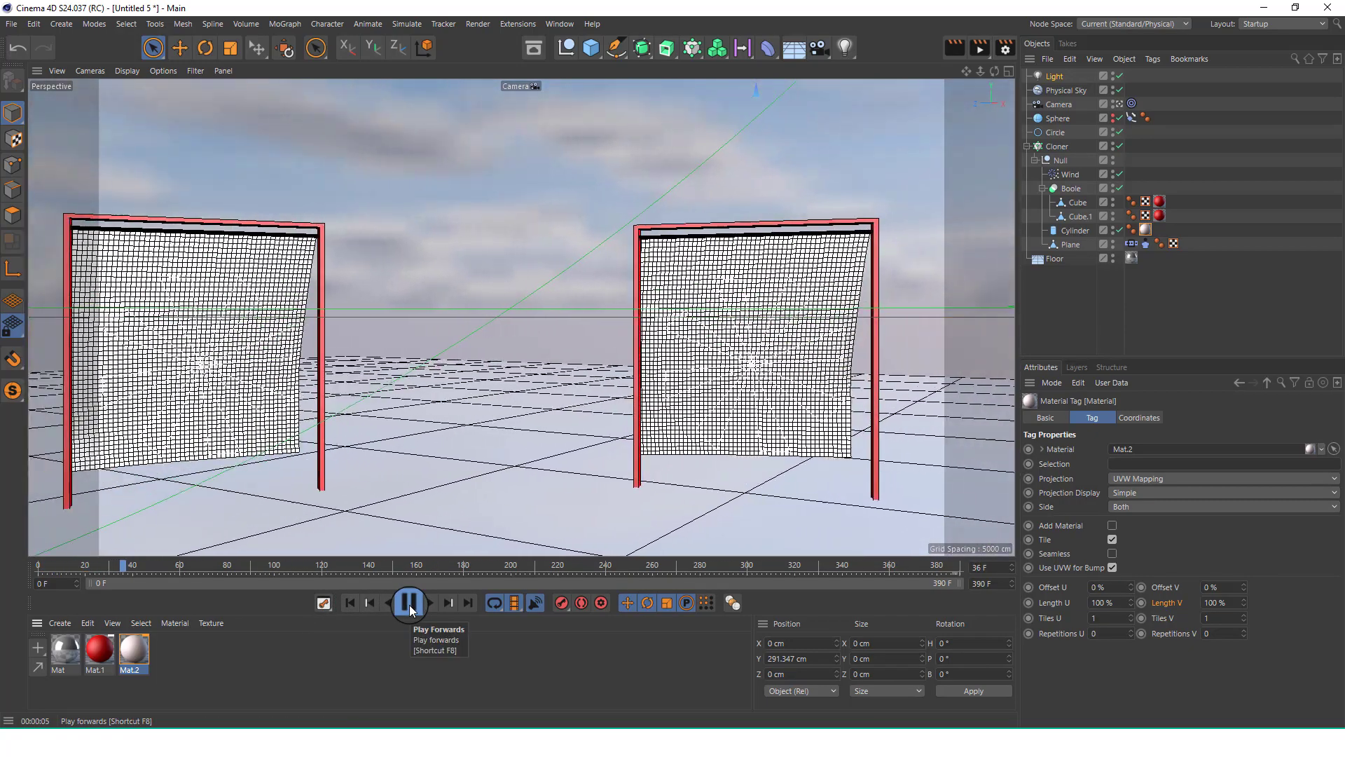
left_click(410, 603)
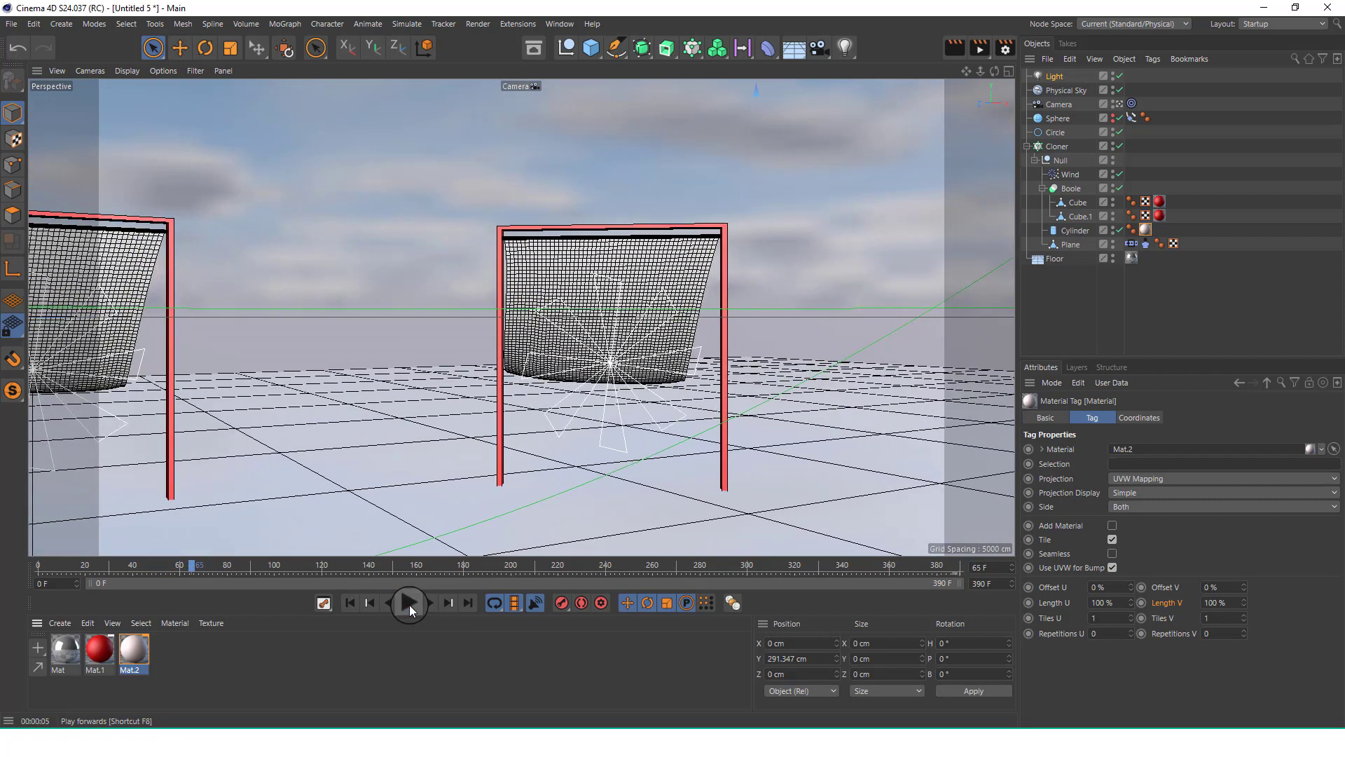
Set the Camera's focal length to Super Wide (15 mm).
left_click(1066, 107)
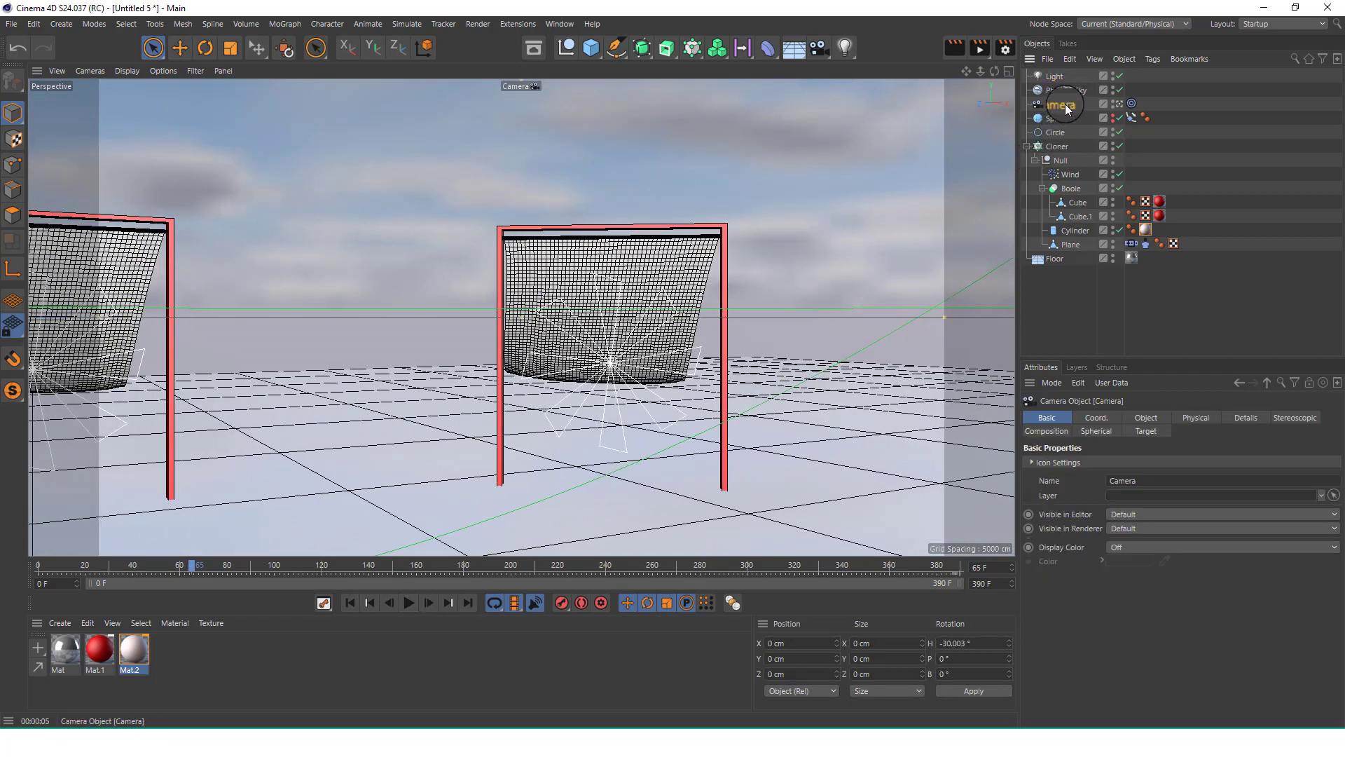
left_click(1101, 423)
left_click(1144, 418)
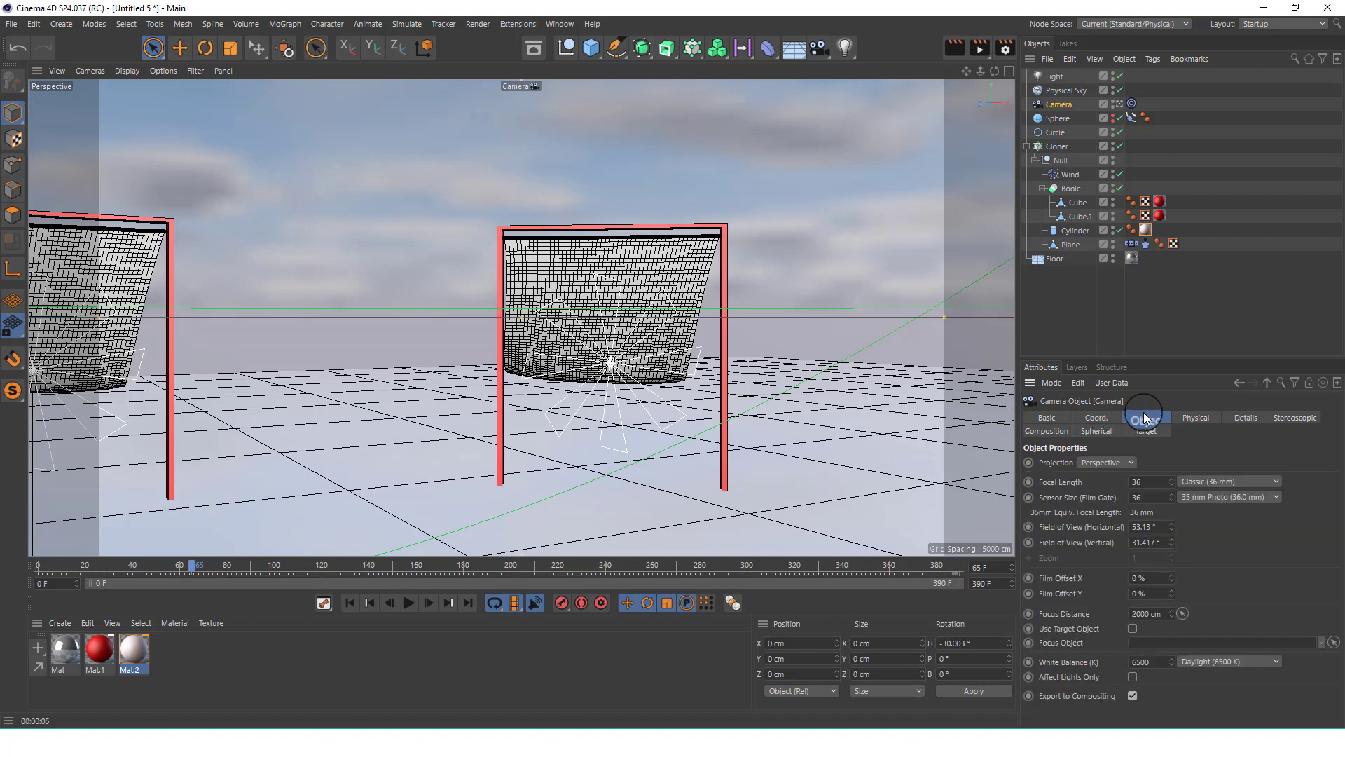
left_click(1252, 482)
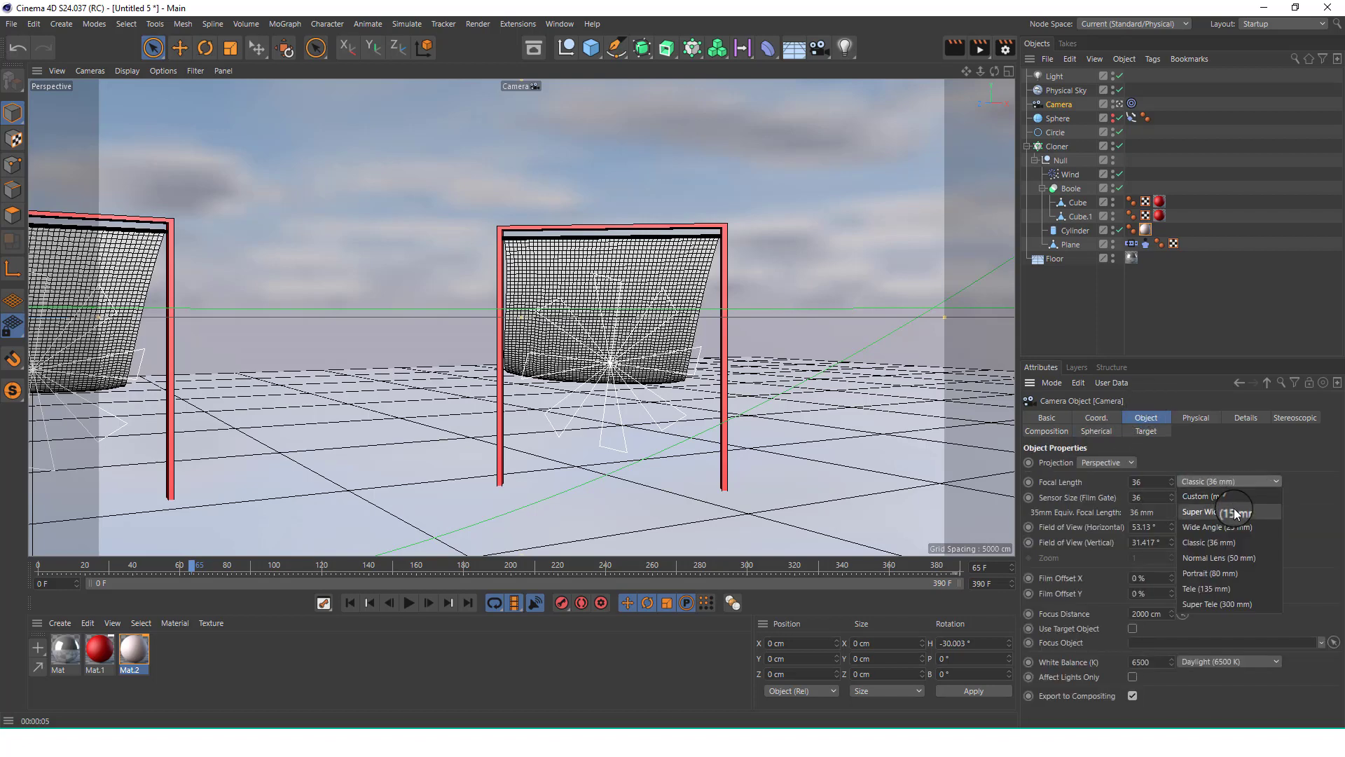
left_click(1236, 512)
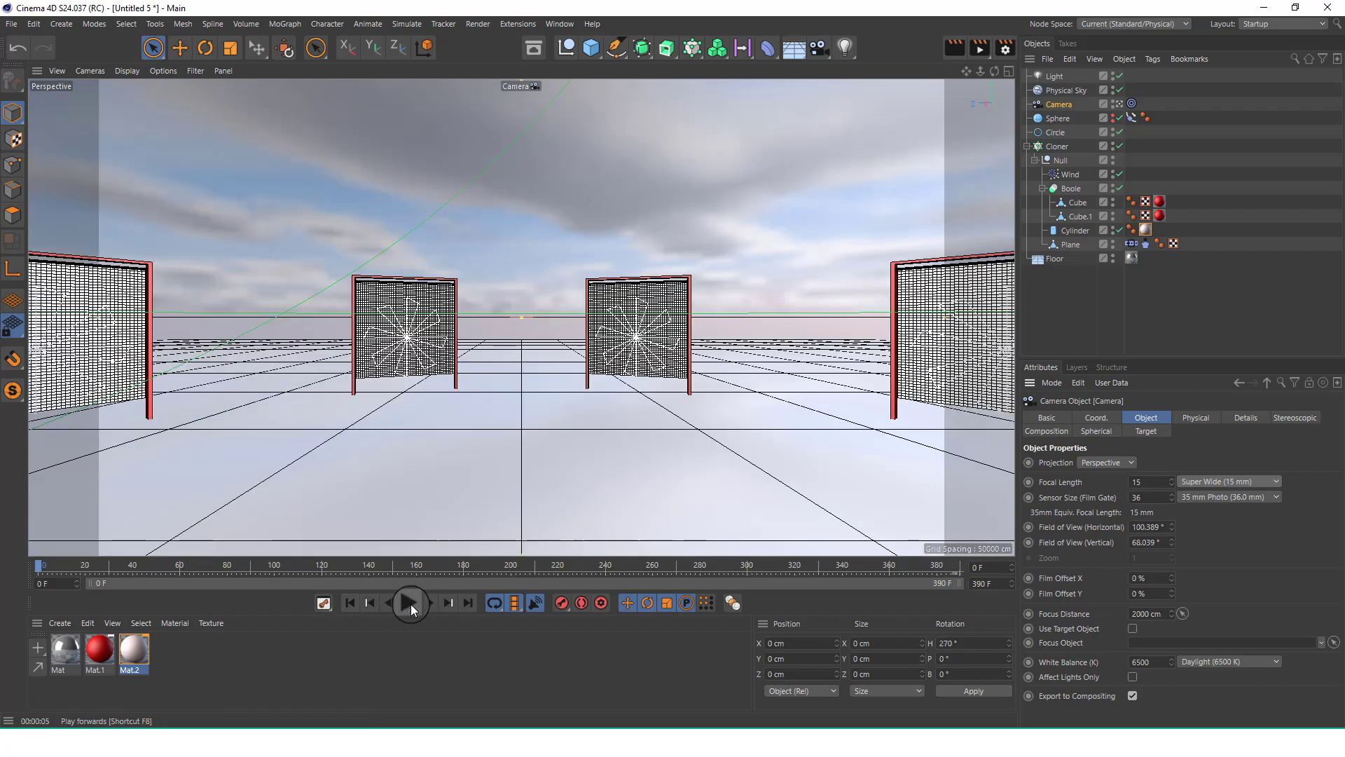
Play the animation with the wider lens and test-render the view at two different frames.
left_click(407, 603)
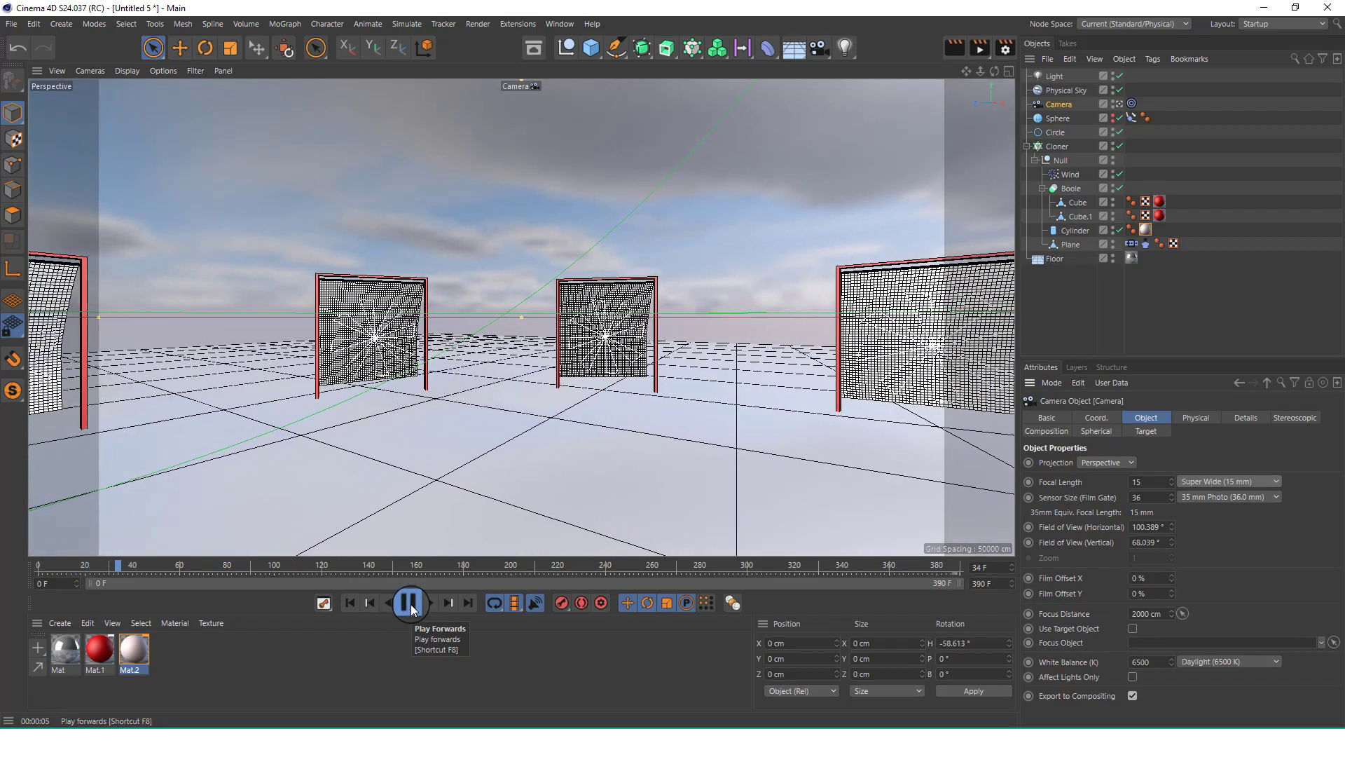
left_click(408, 603)
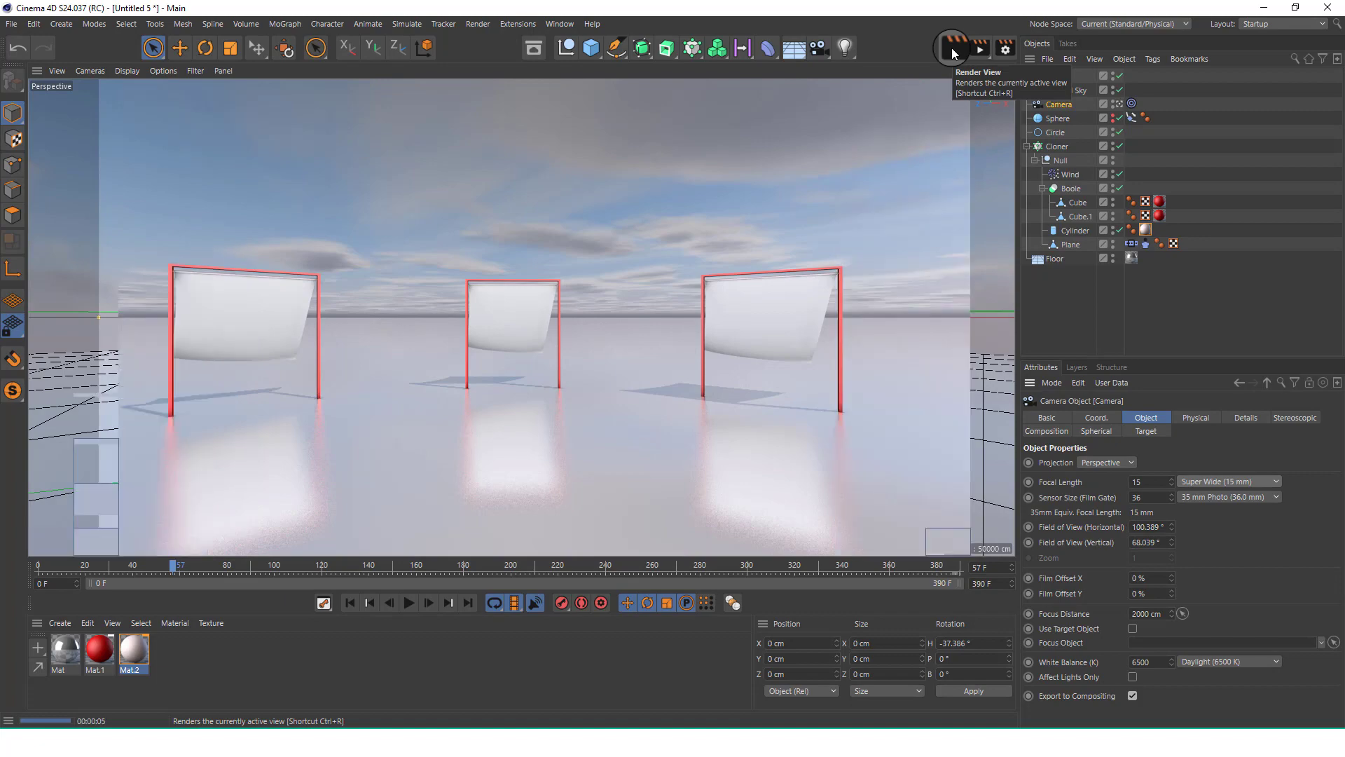
left_click(410, 601)
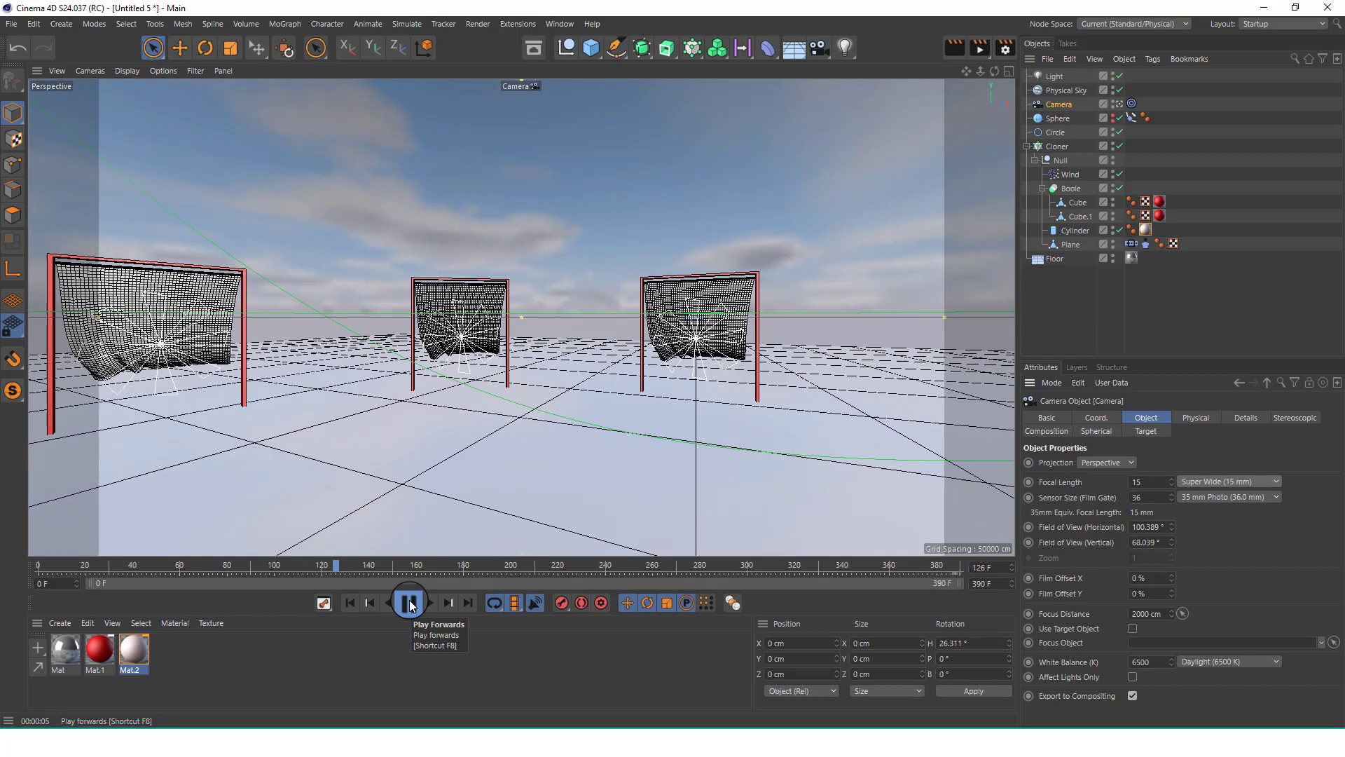
left_click(409, 602)
left_click(947, 54)
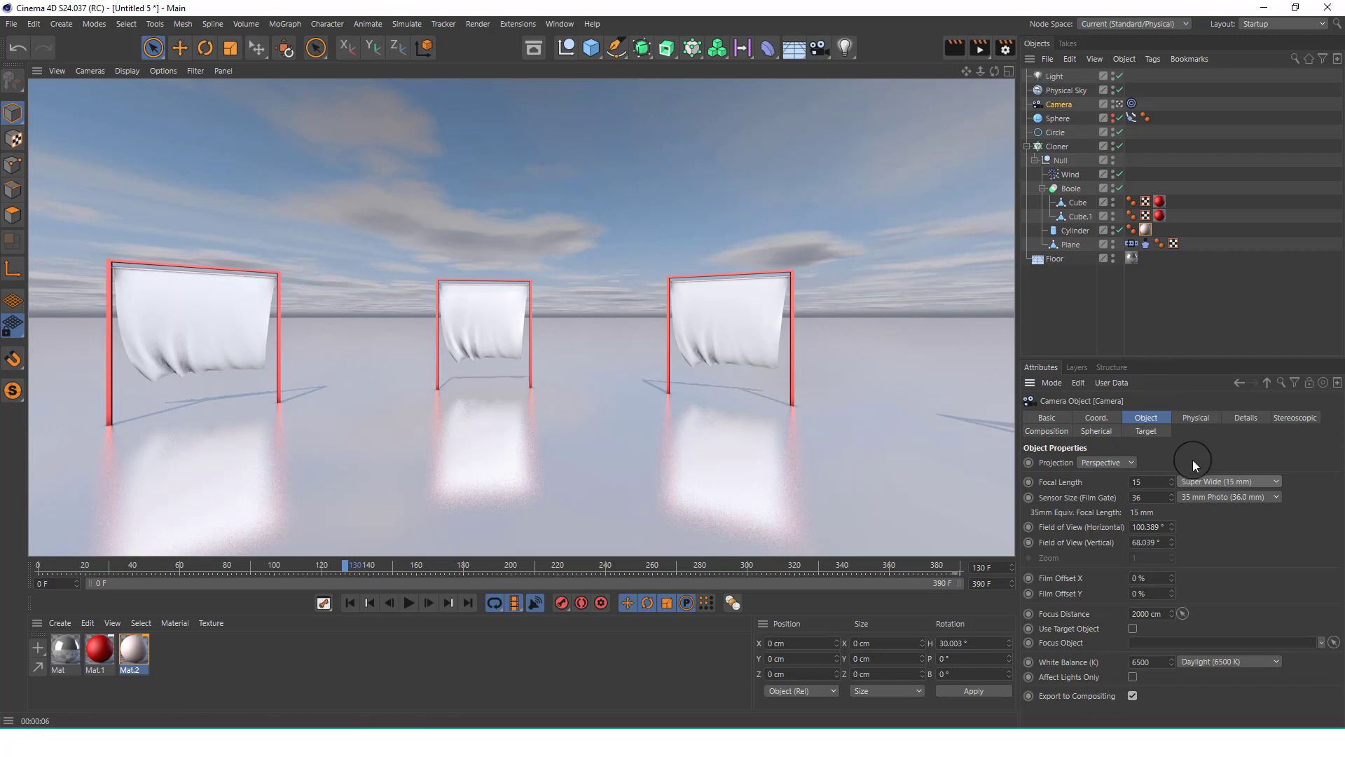
Try the Camera sensor sizes 70 mm (52.5 mm) and 16 mm (9.6 mm), playing the animation with each.
left_click(1213, 494)
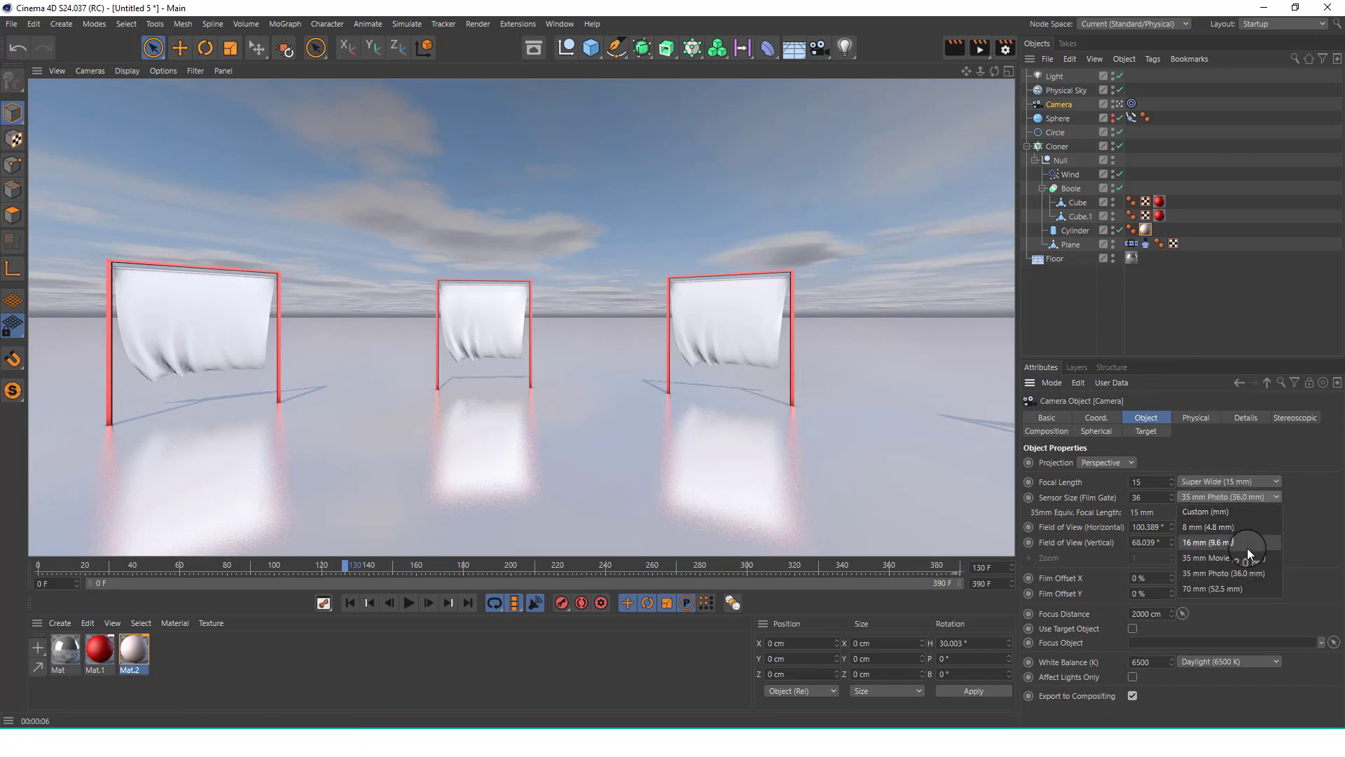
left_click(1219, 588)
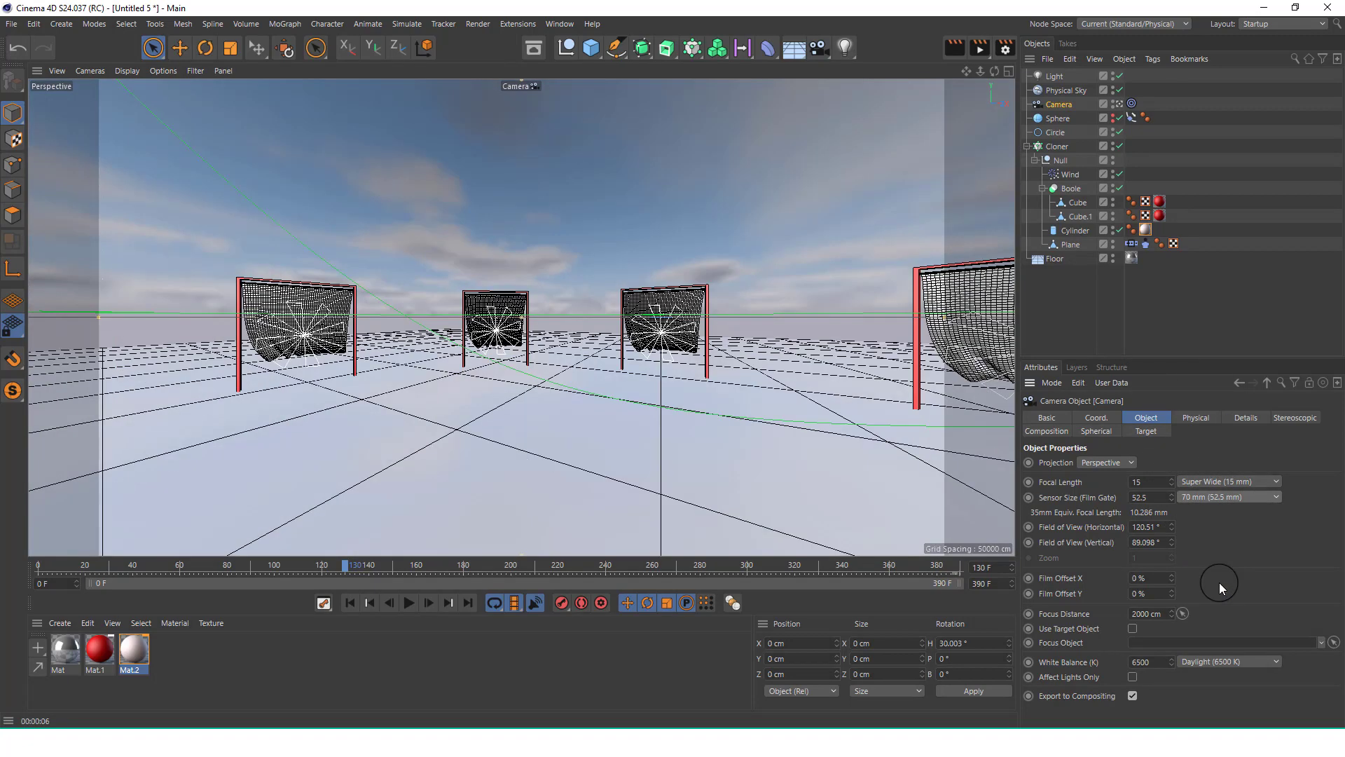
left_click(411, 601)
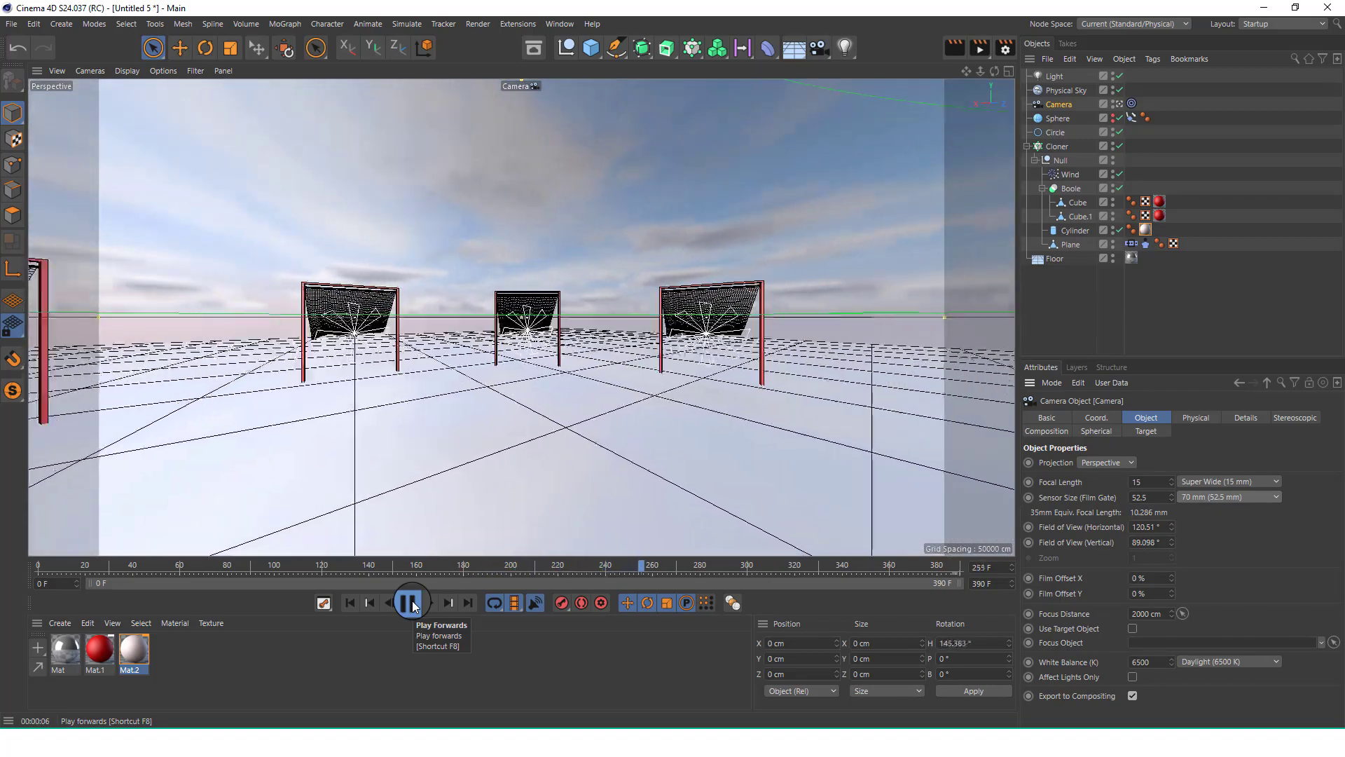
left_click(410, 603)
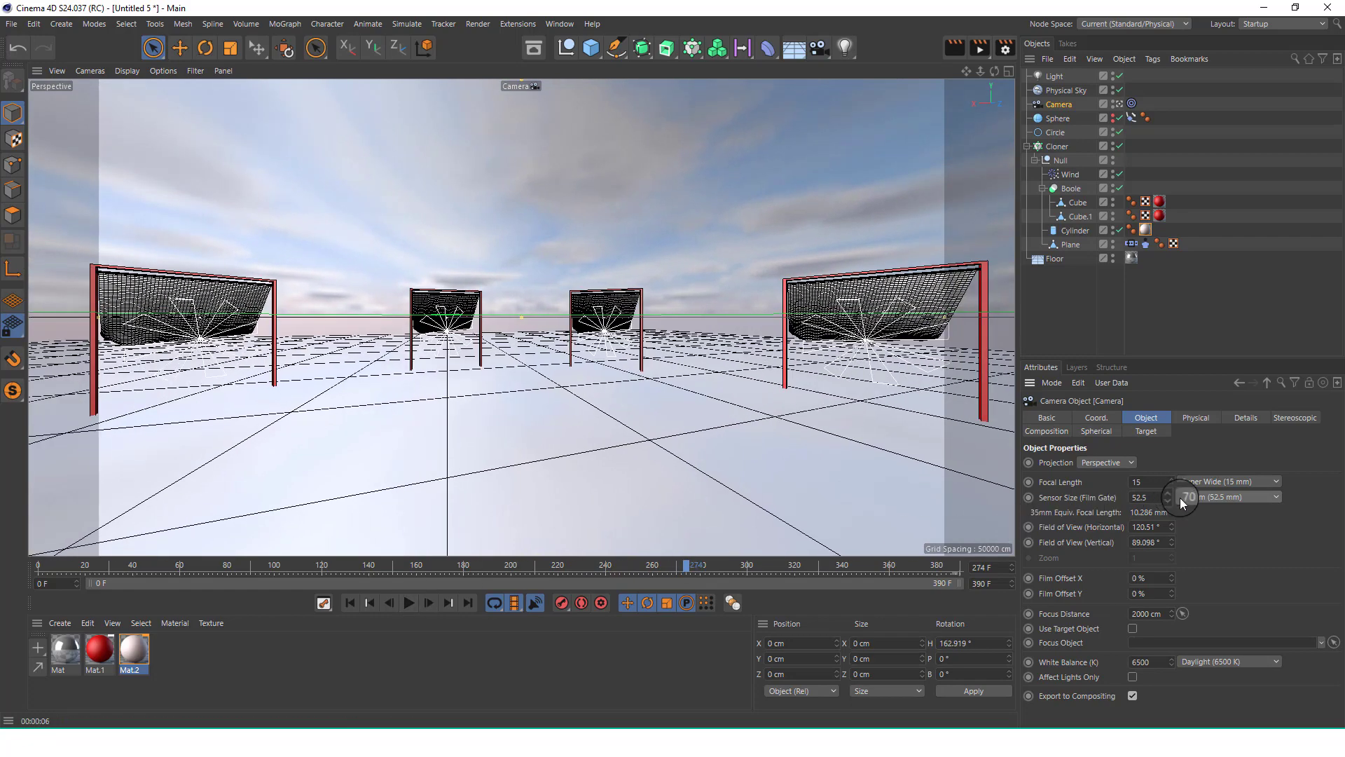
left_click(1234, 544)
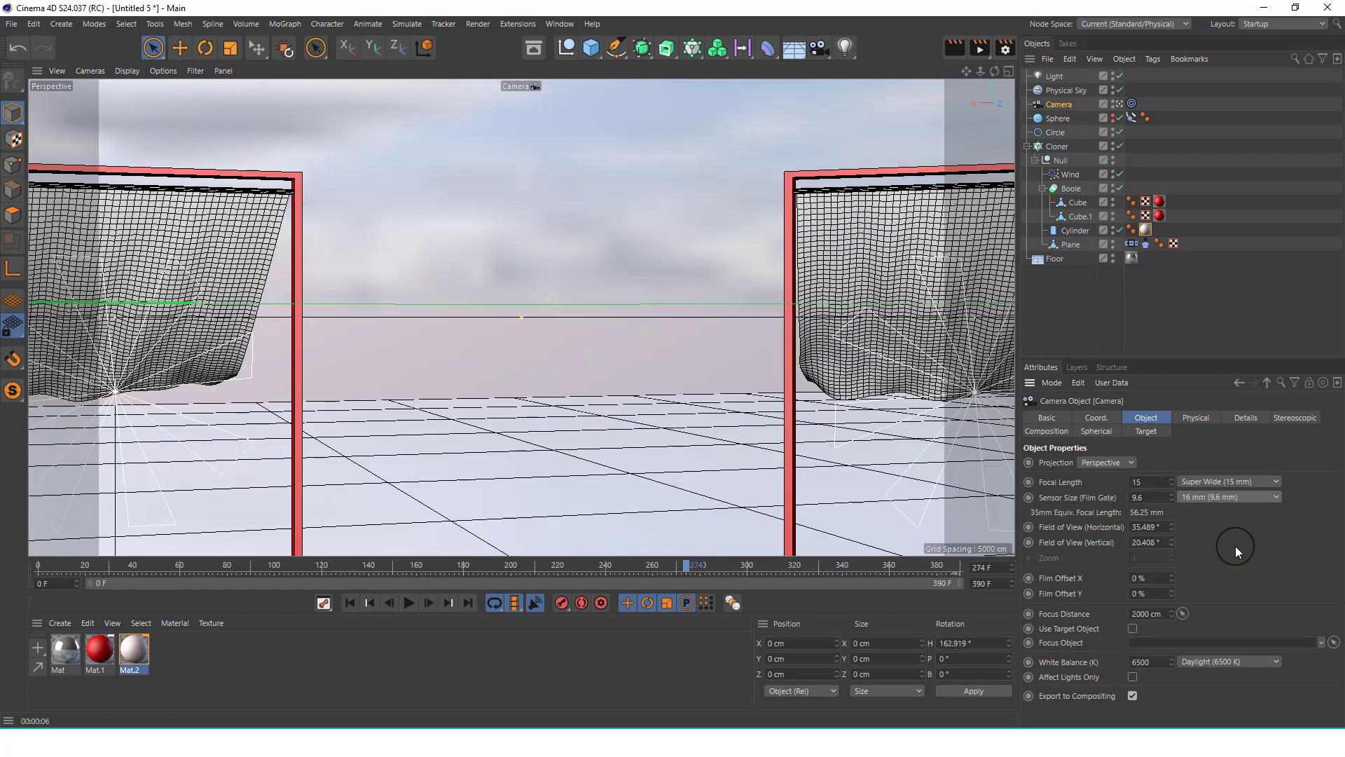
left_click(409, 602)
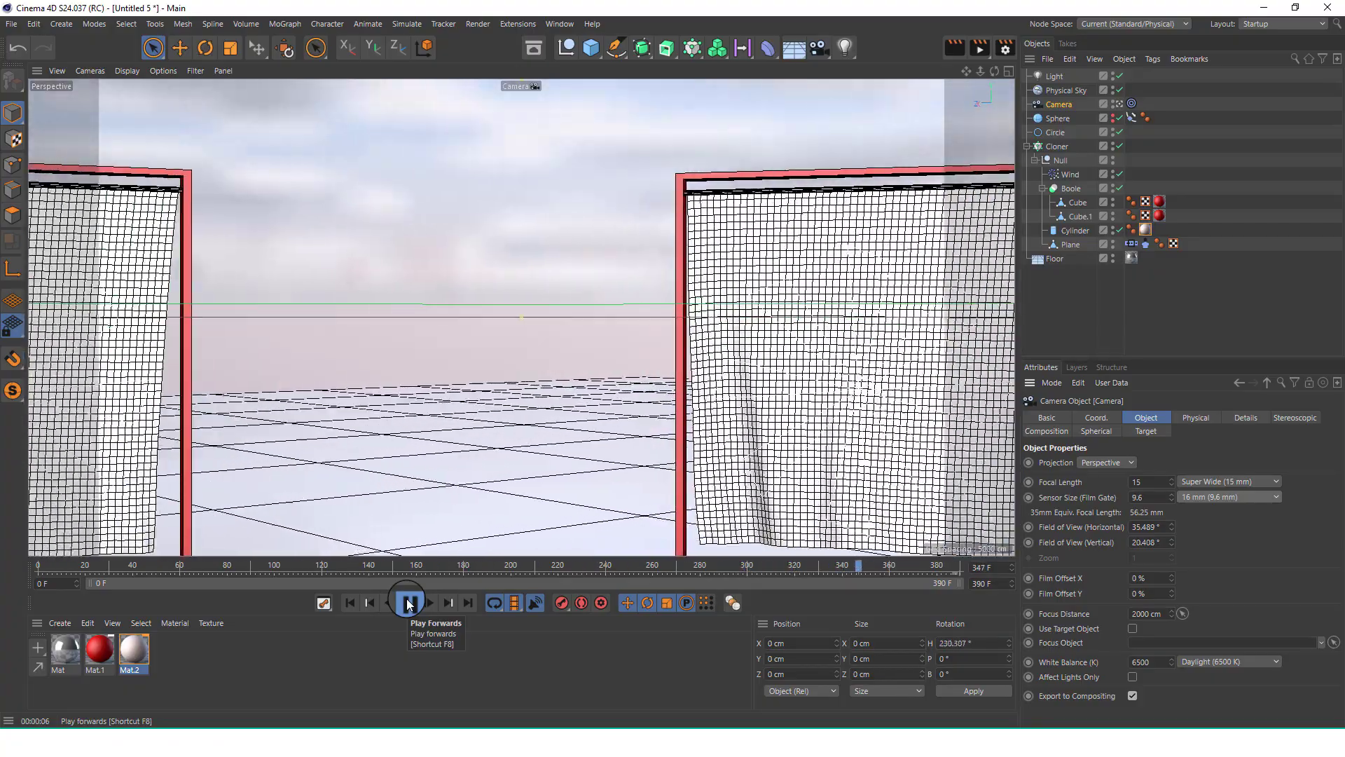
left_click(409, 603)
Set the Camera's sensor size to 35 mm Movie (22.0 mm) and preview the animation.
left_click(1211, 497)
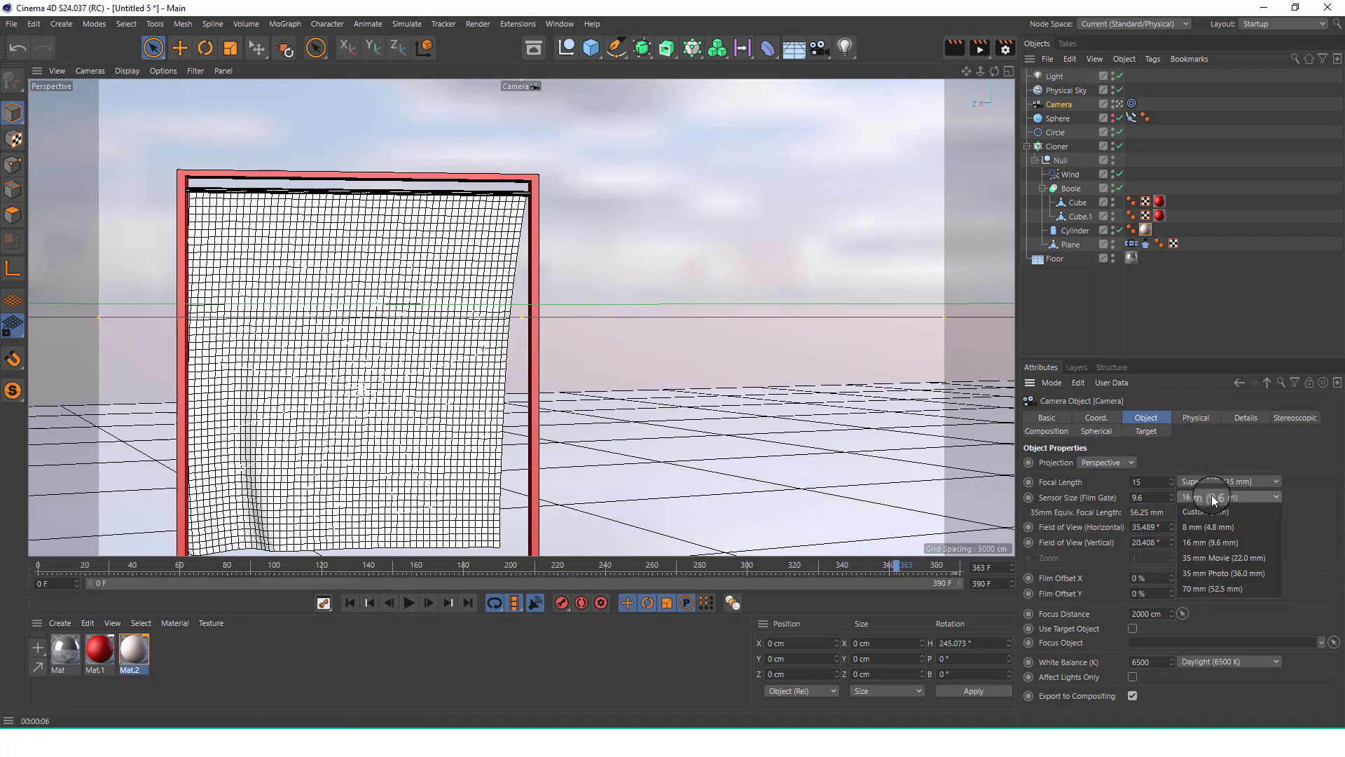
left_click(1233, 559)
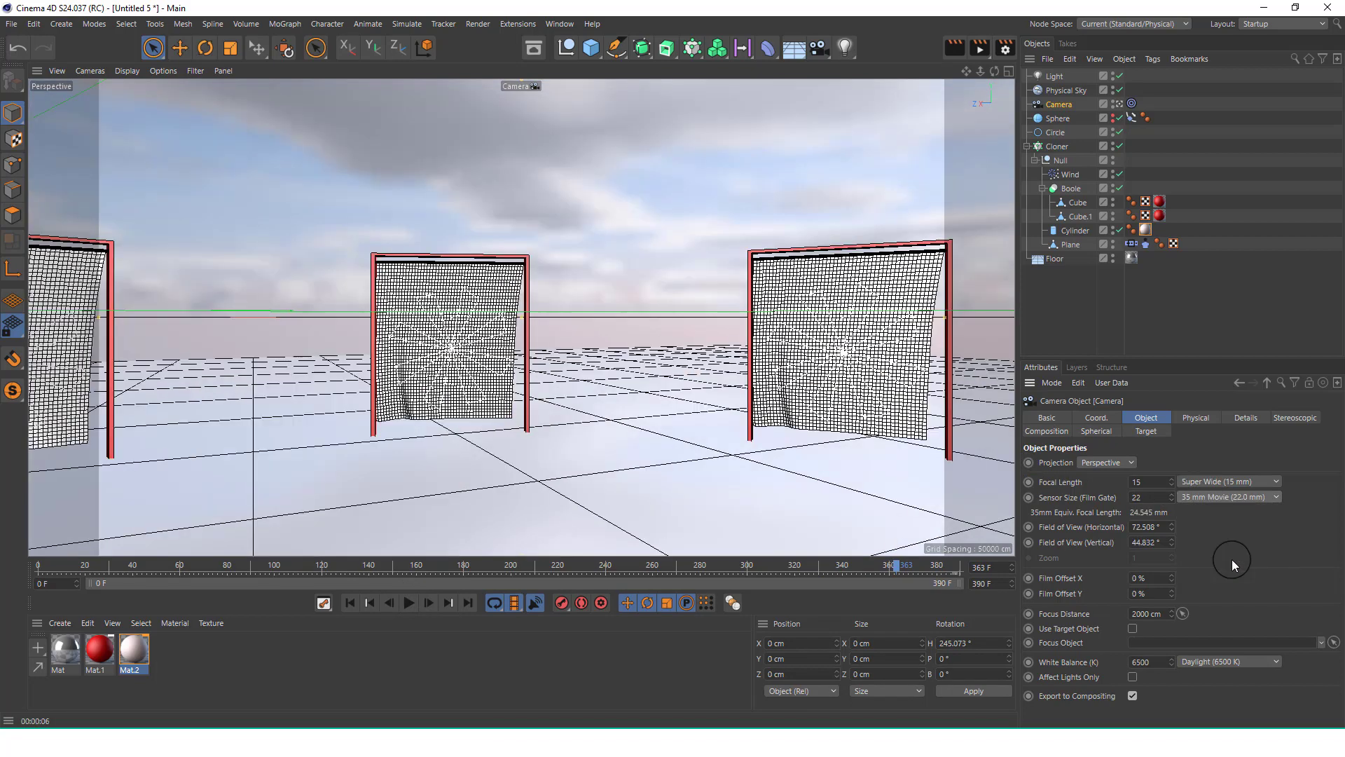
left_click(406, 604)
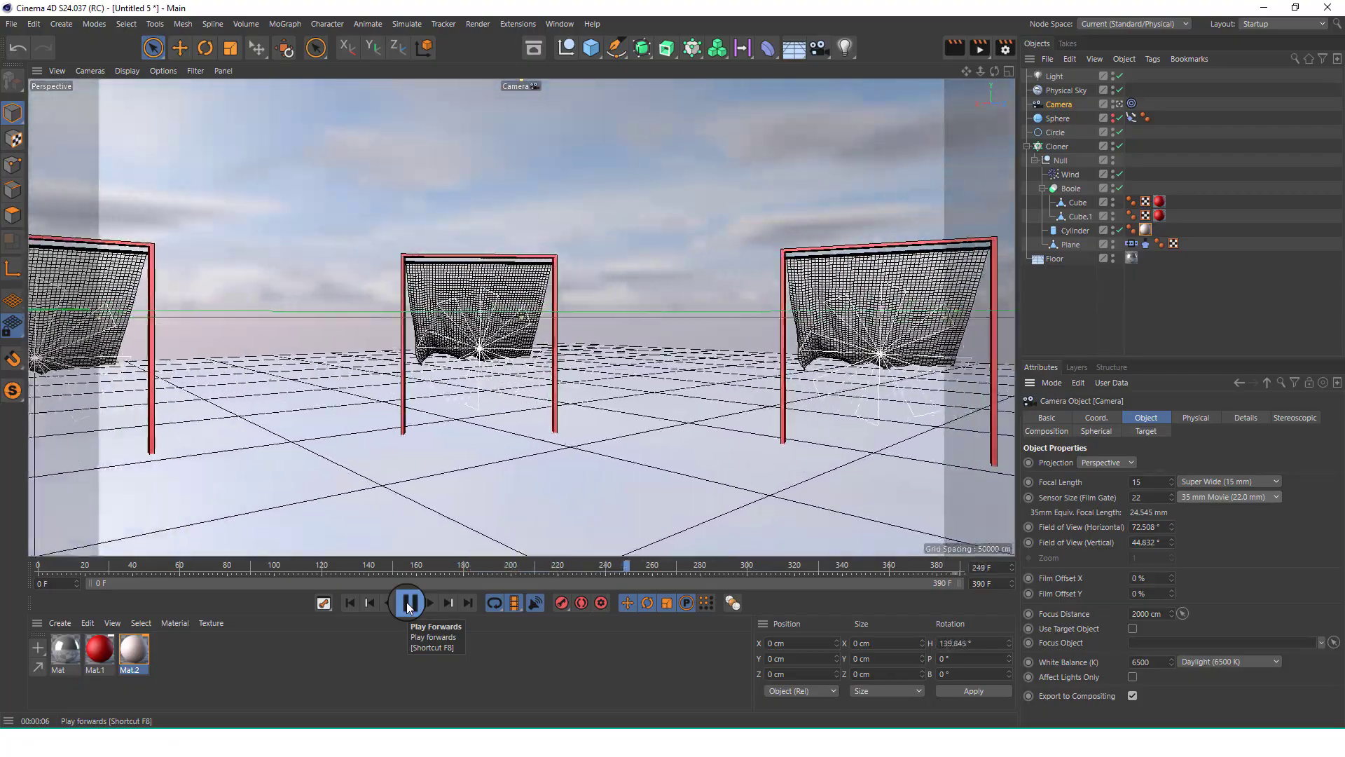
left_click(410, 603)
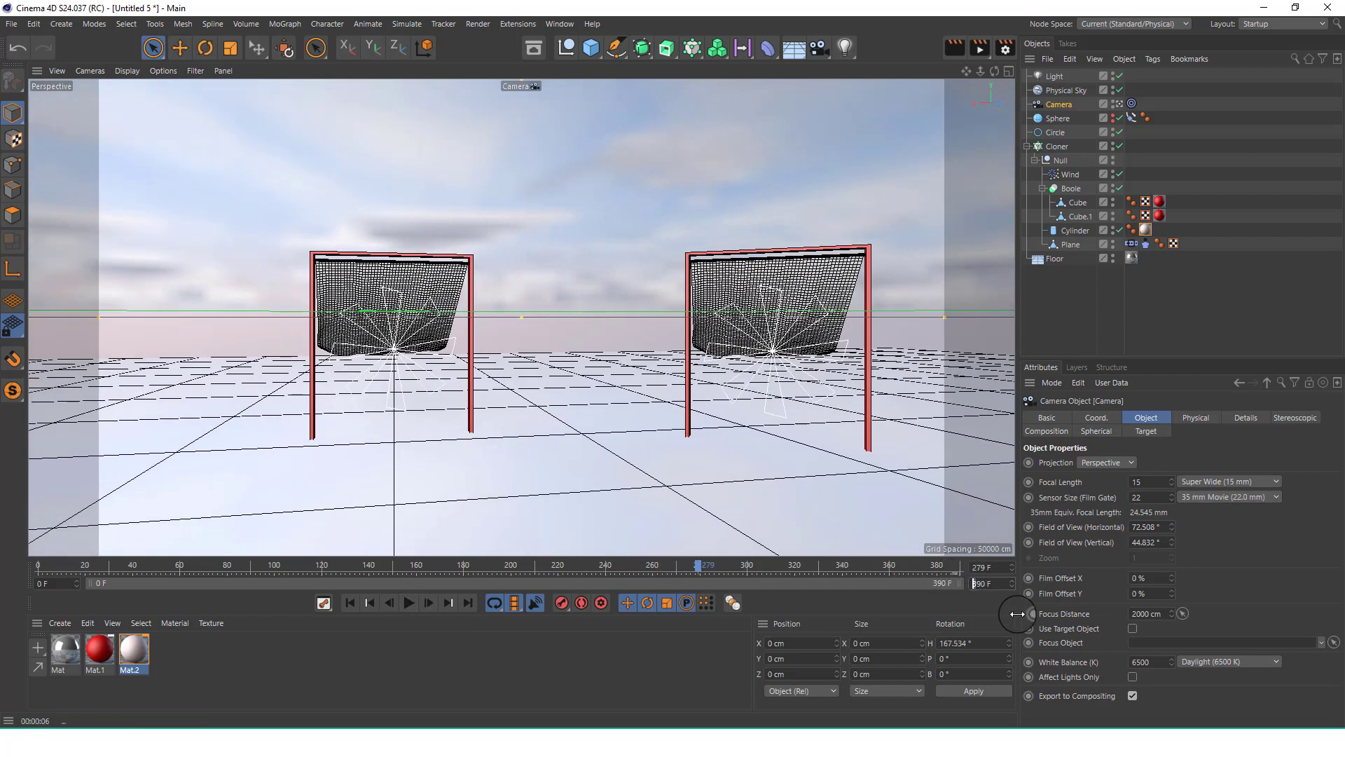
Extend the project's end frame to 490 F and play the animation past frame 390.
type("4")
left_click(411, 603)
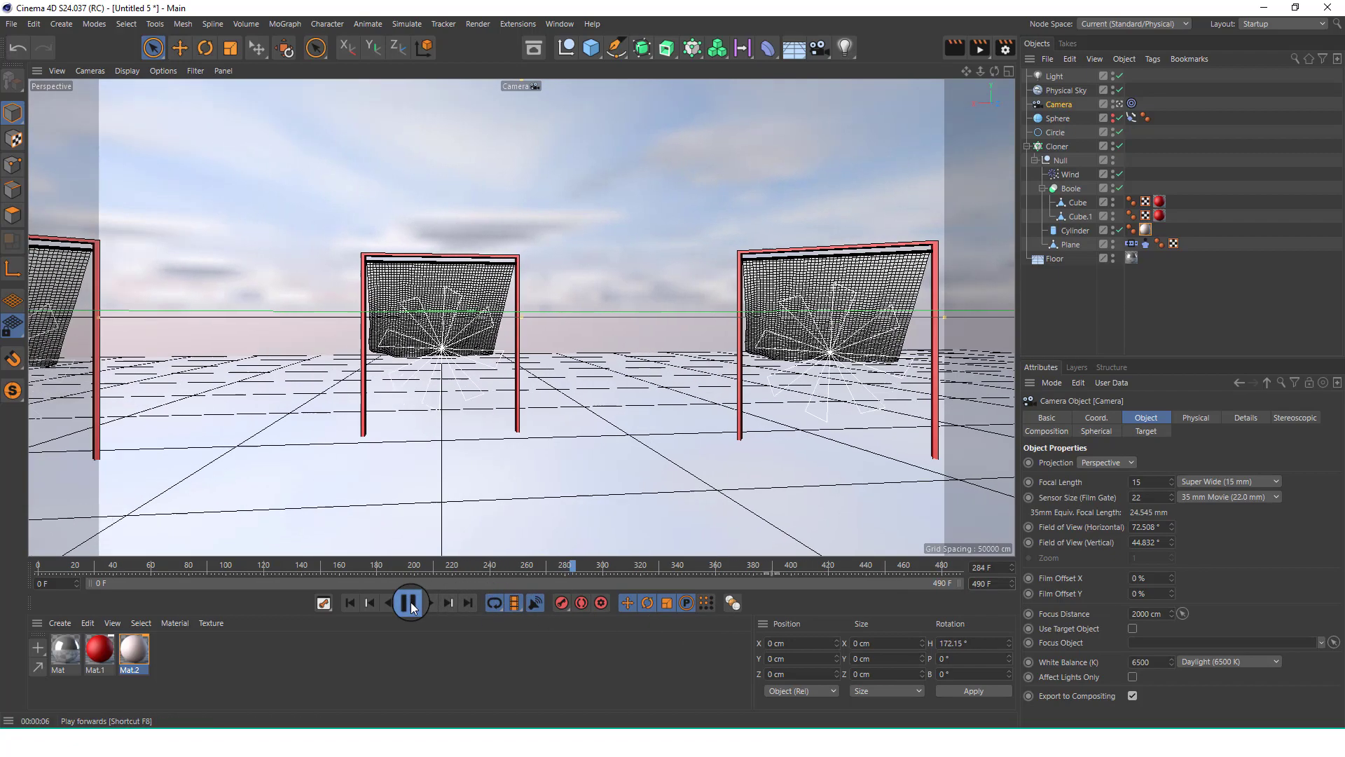
left_click_drag(900, 564, 854, 566)
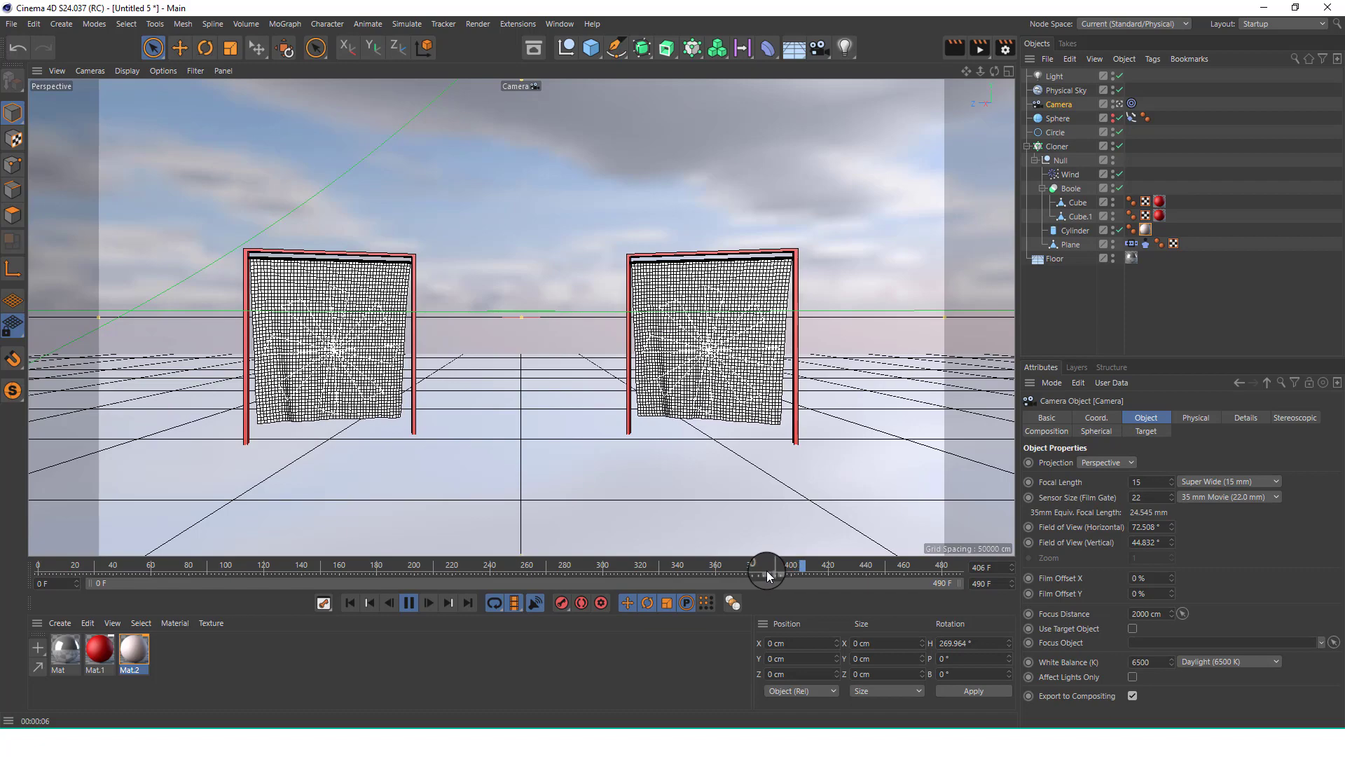
Stop the playback and scrub the timeline from the start to frame 390 to check where the camera's motion ends.
left_click(411, 602)
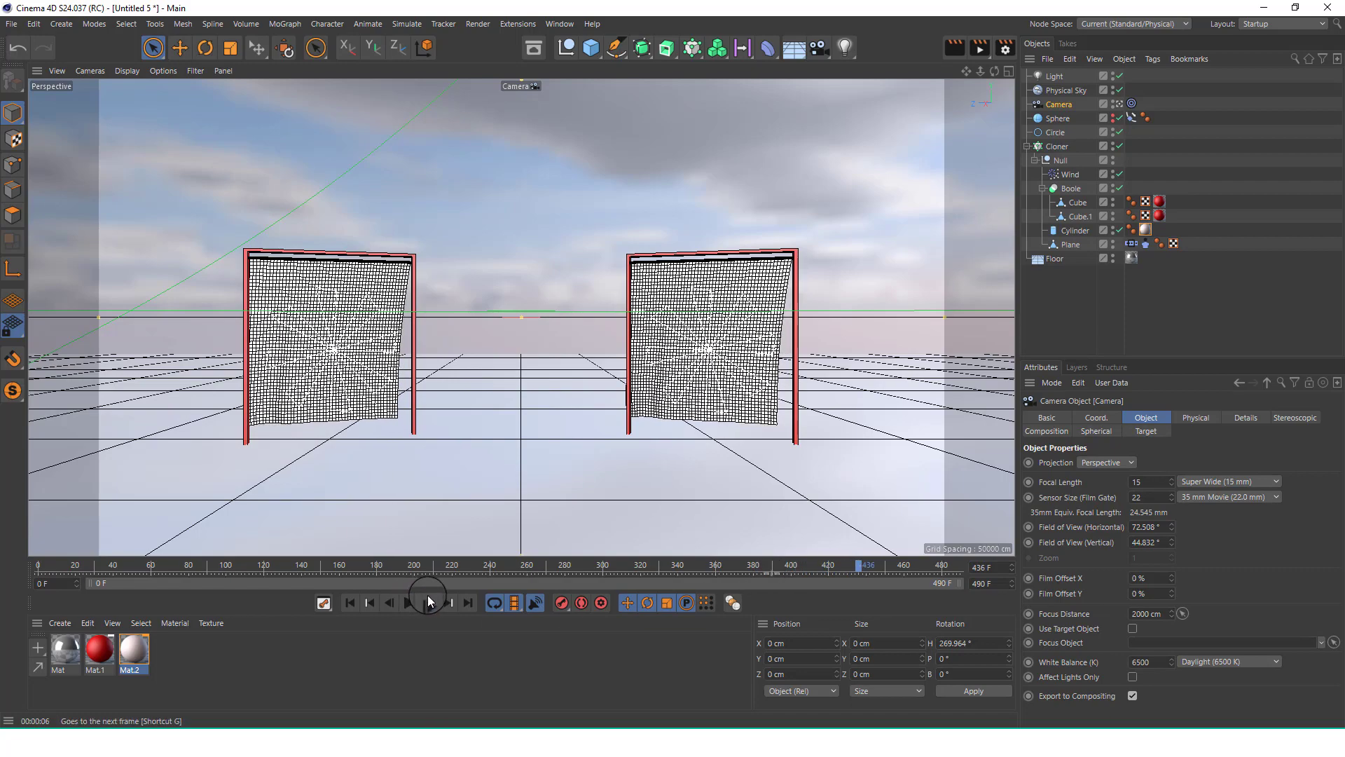
left_click(1060, 118)
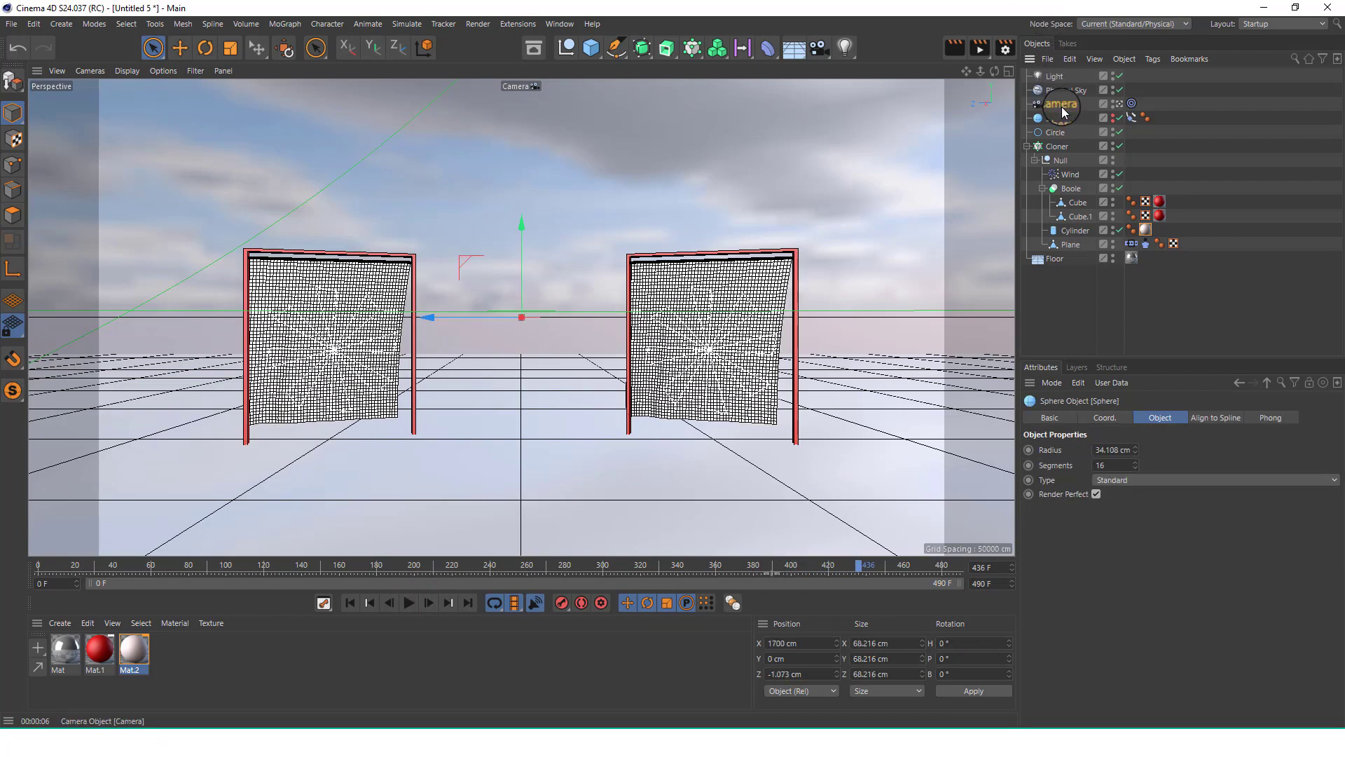
left_click(1061, 107)
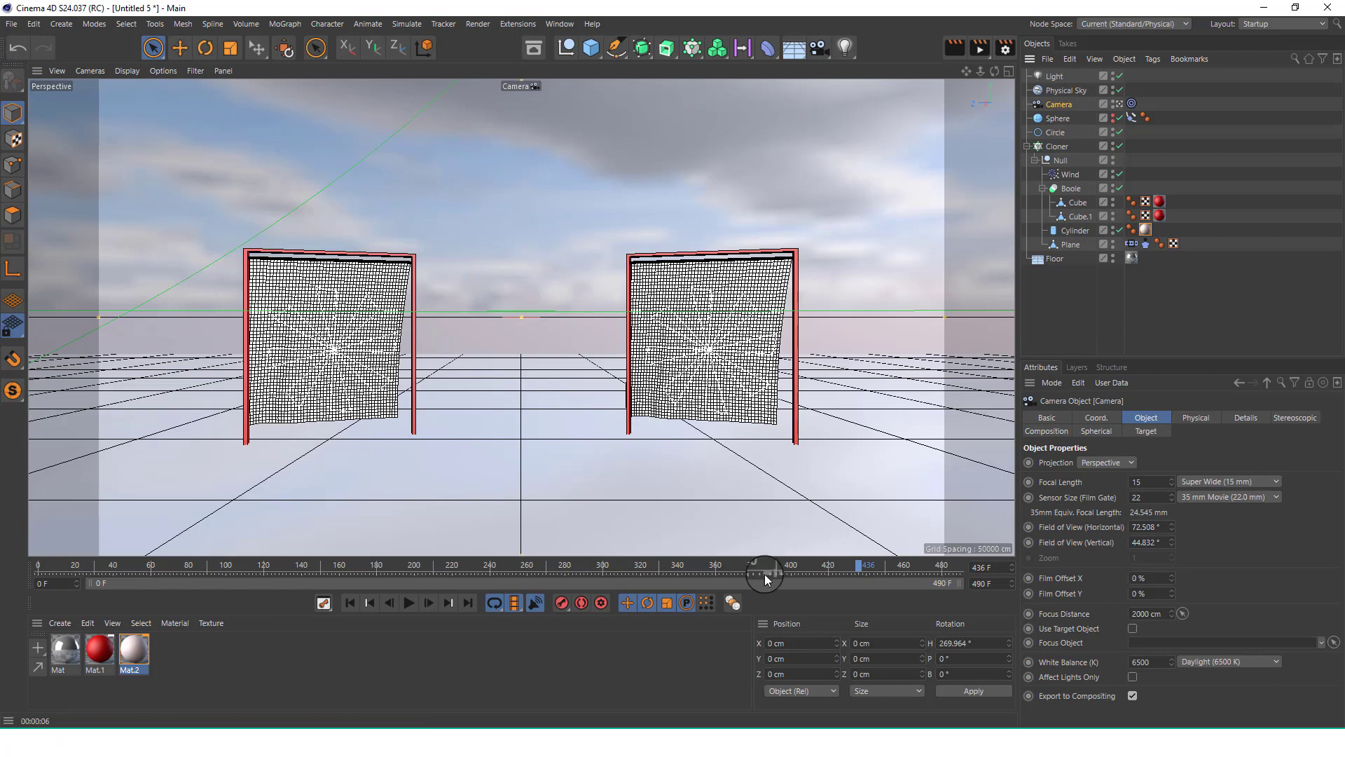
mouse_move(832, 574)
left_mouse_down()
mouse_move(775, 565)
mouse_move(844, 565)
mouse_move(737, 566)
mouse_move(827, 578)
left_mouse_up()
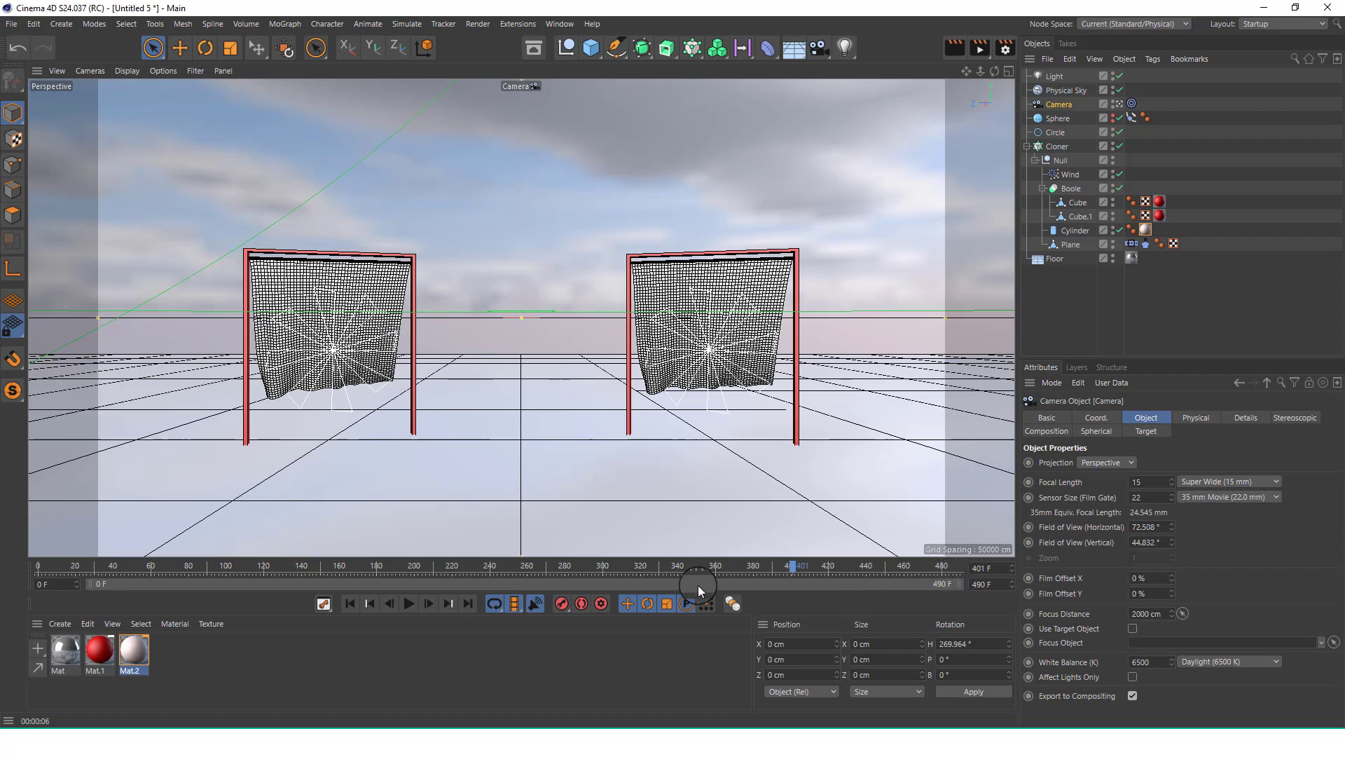
left_click(350, 602)
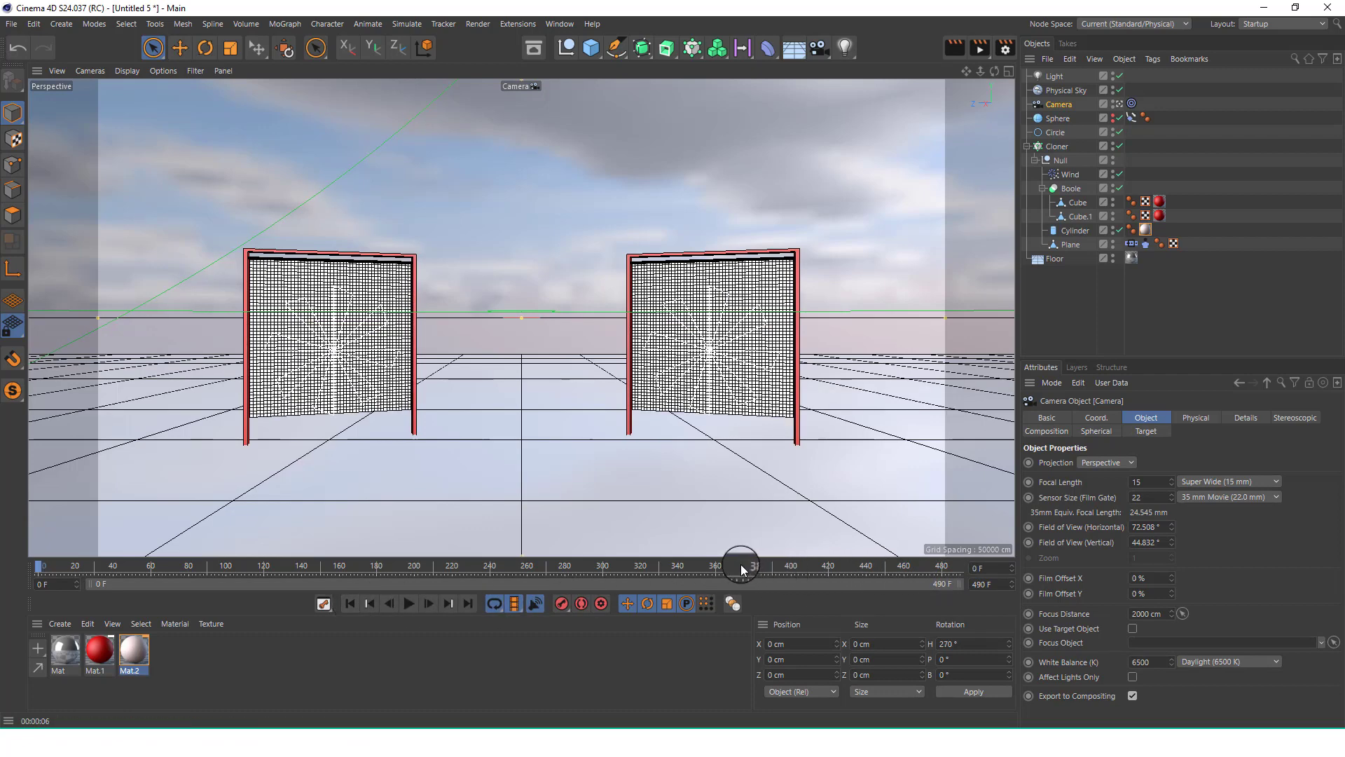
left_click_drag(742, 564, 773, 573)
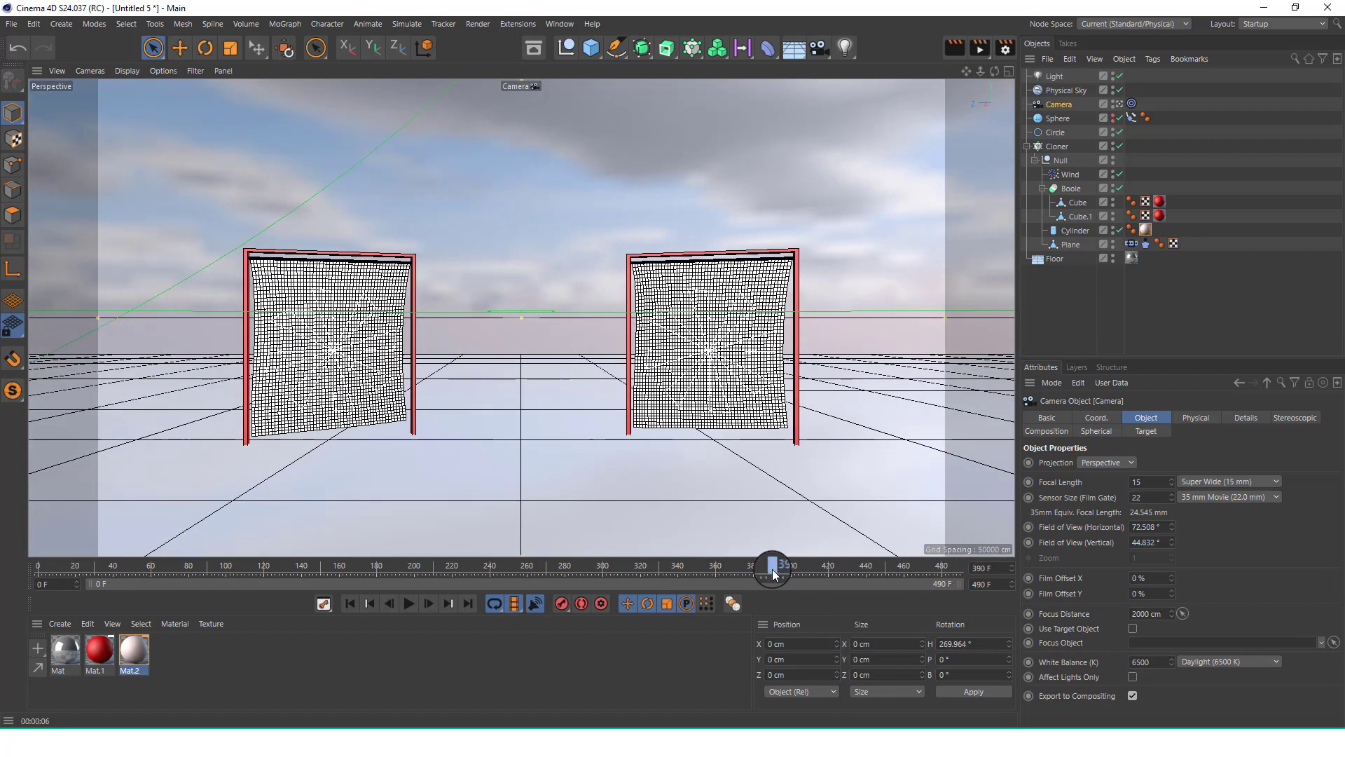
Move the last position key of the Sphere's Align to Spline tag to 490 F and scrub to the end of the timeline.
left_click(1065, 121)
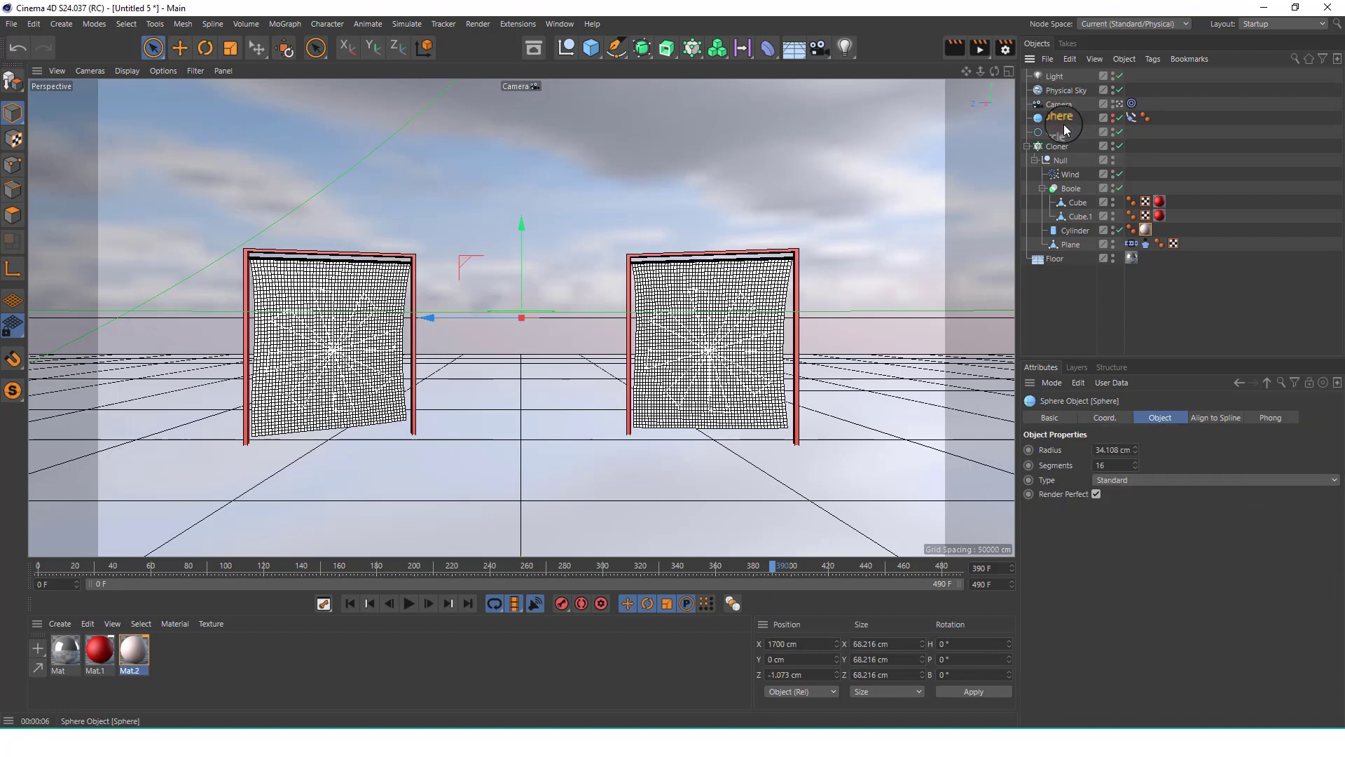
left_click(1133, 117)
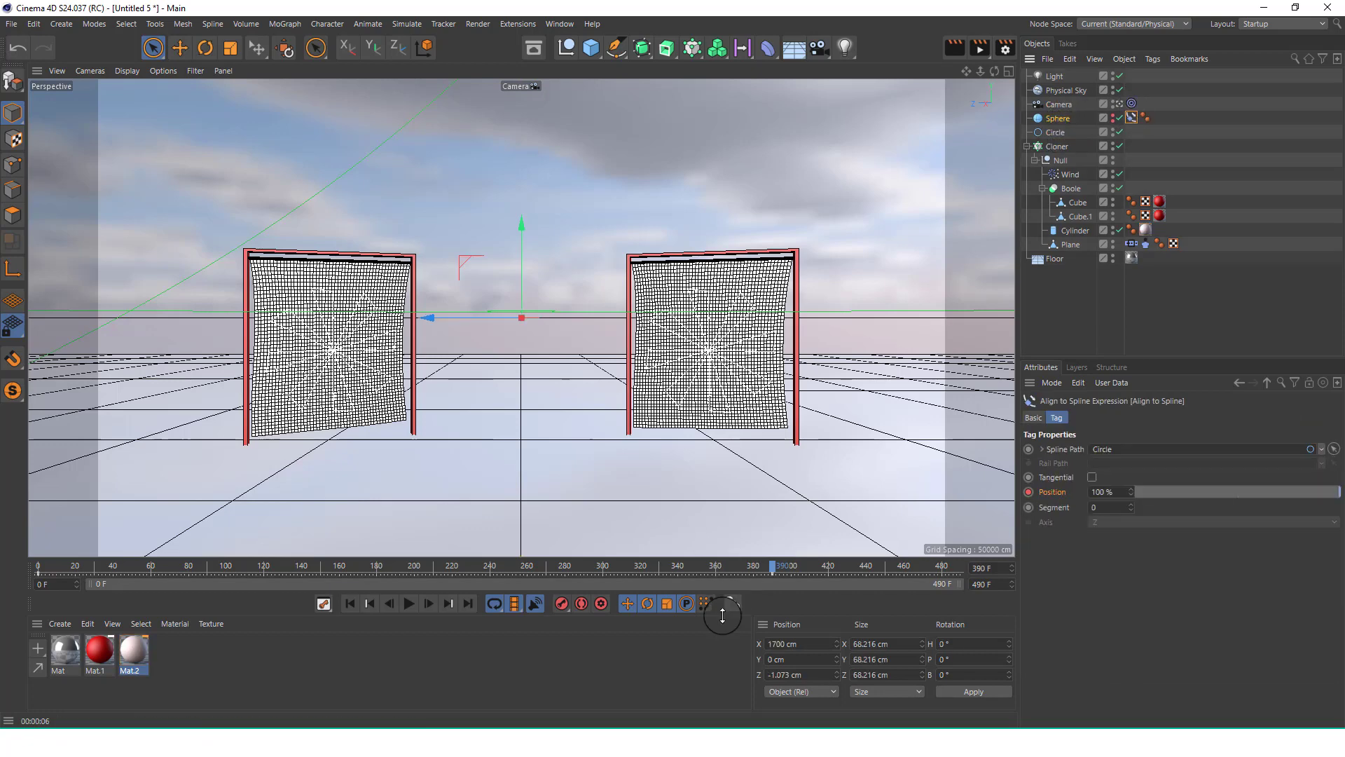
left_click_drag(773, 576, 963, 579)
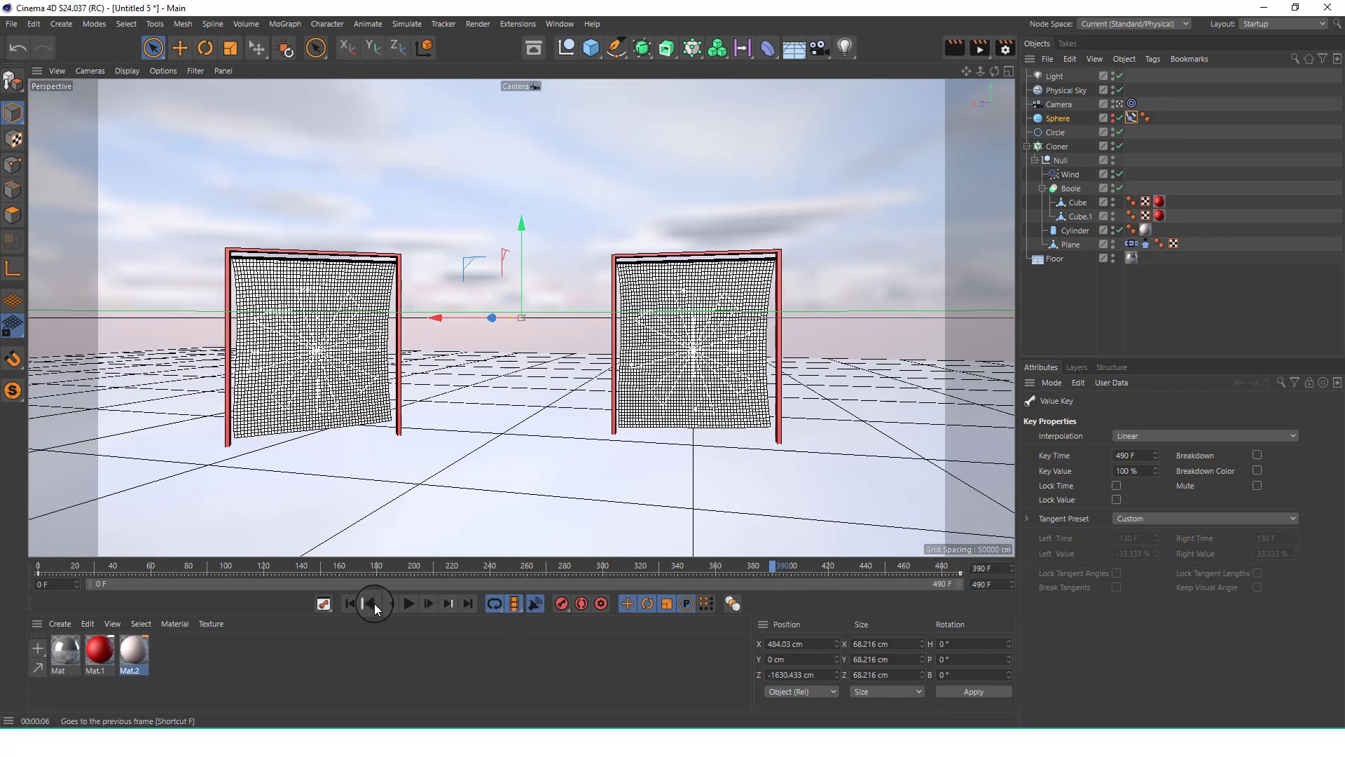
left_click_drag(785, 565, 981, 560)
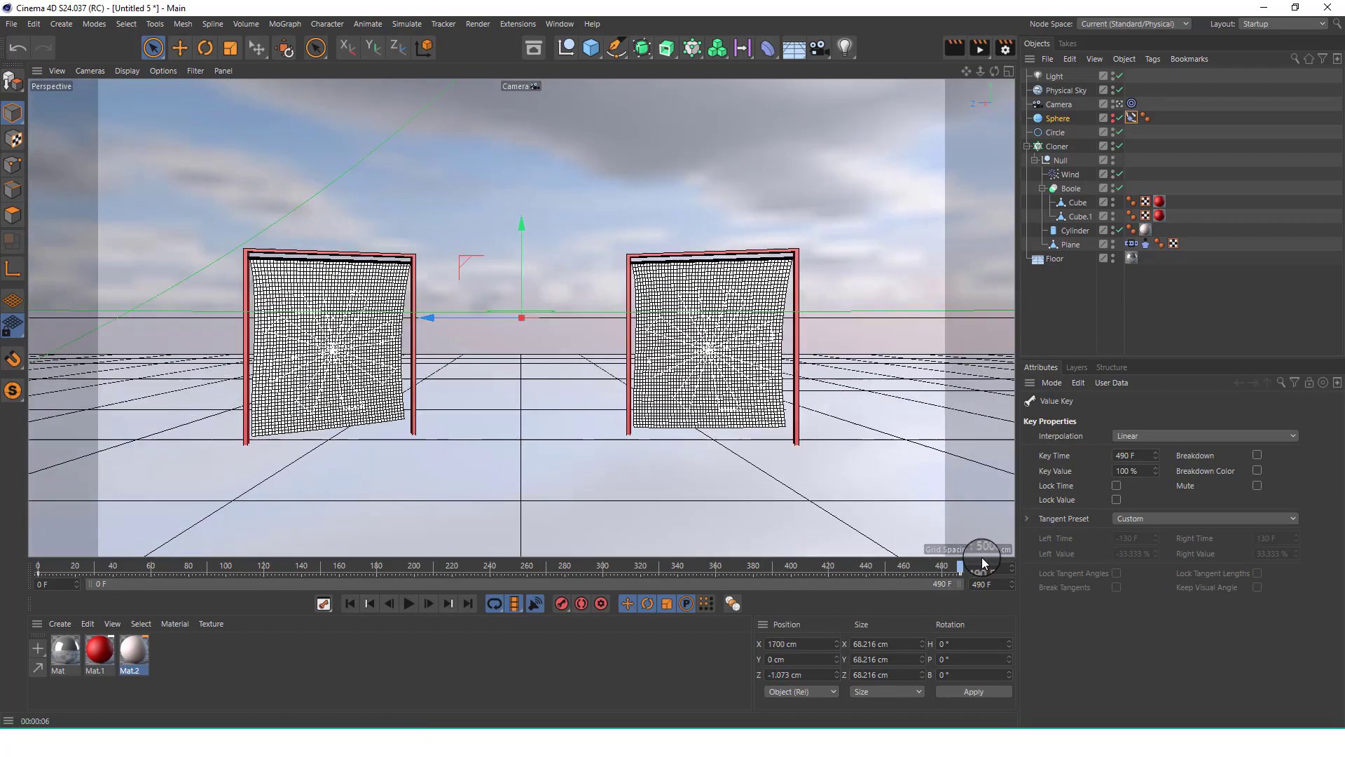
Play the animation with the viewport set to Gouraud Shading, then stop and test-render the view at frame 484.
left_click(405, 604)
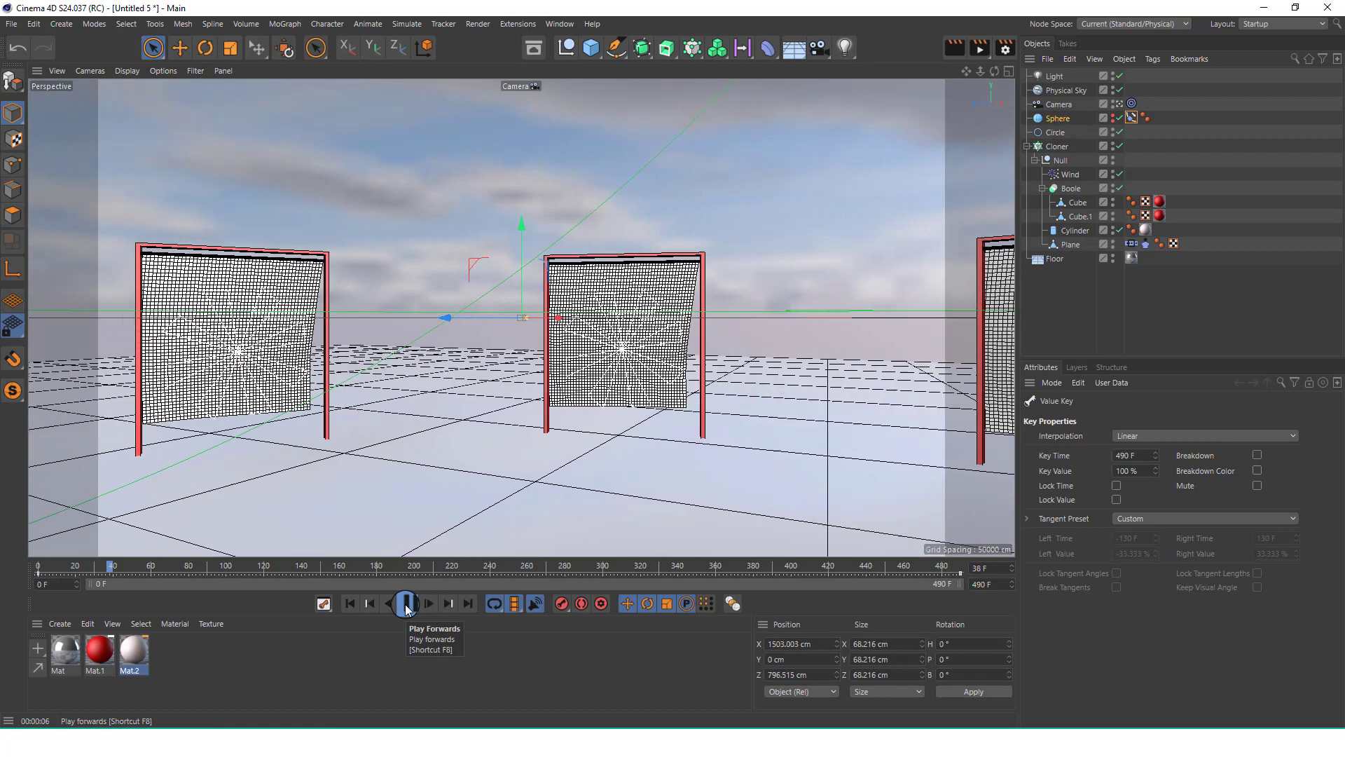
left_click(124, 71)
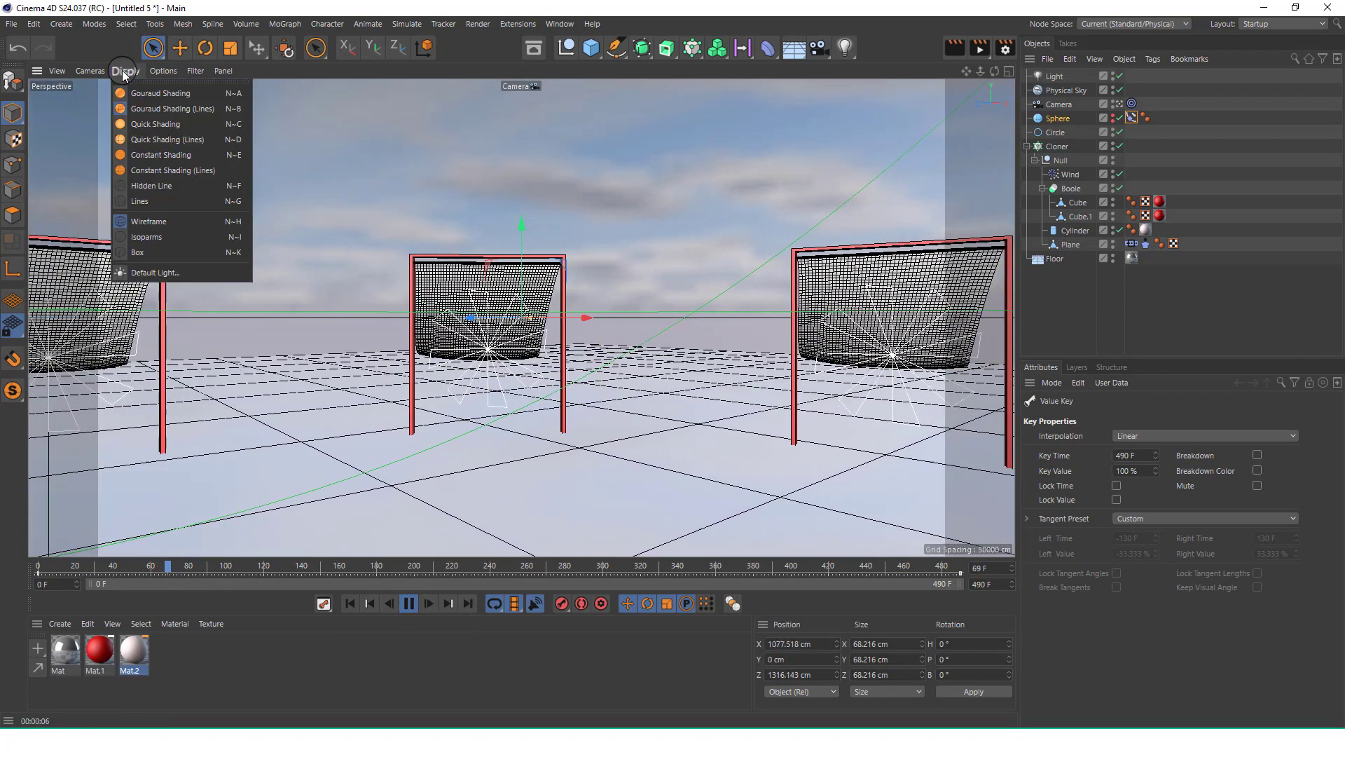
left_click(140, 98)
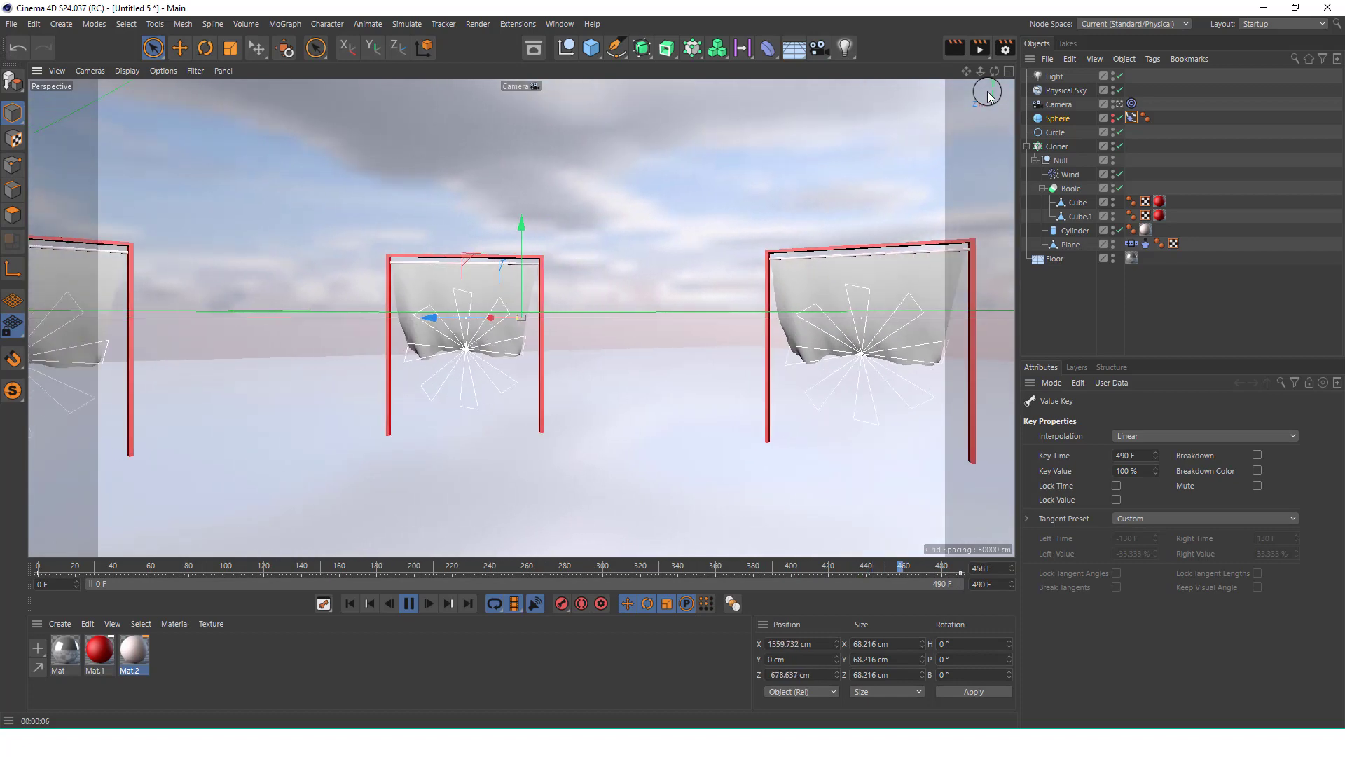
left_click(410, 605)
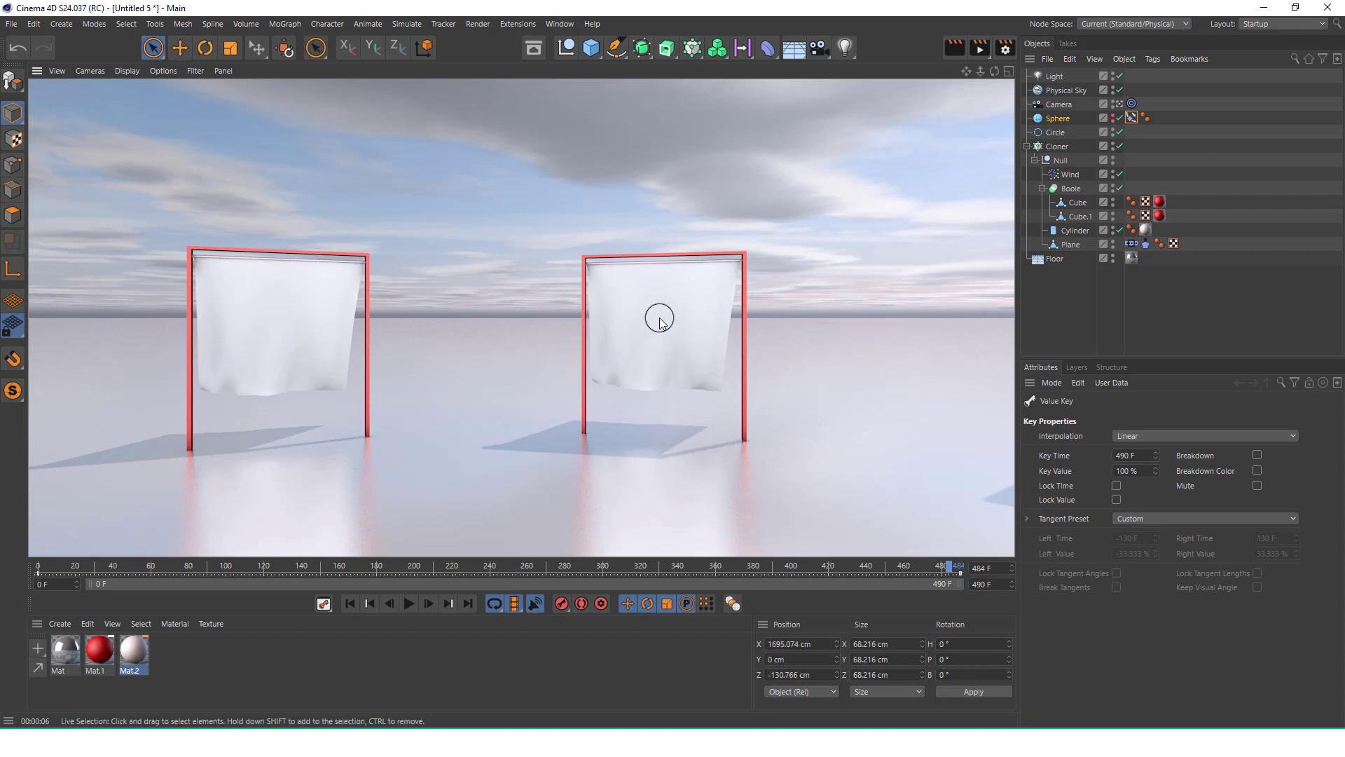
left_click(157, 656)
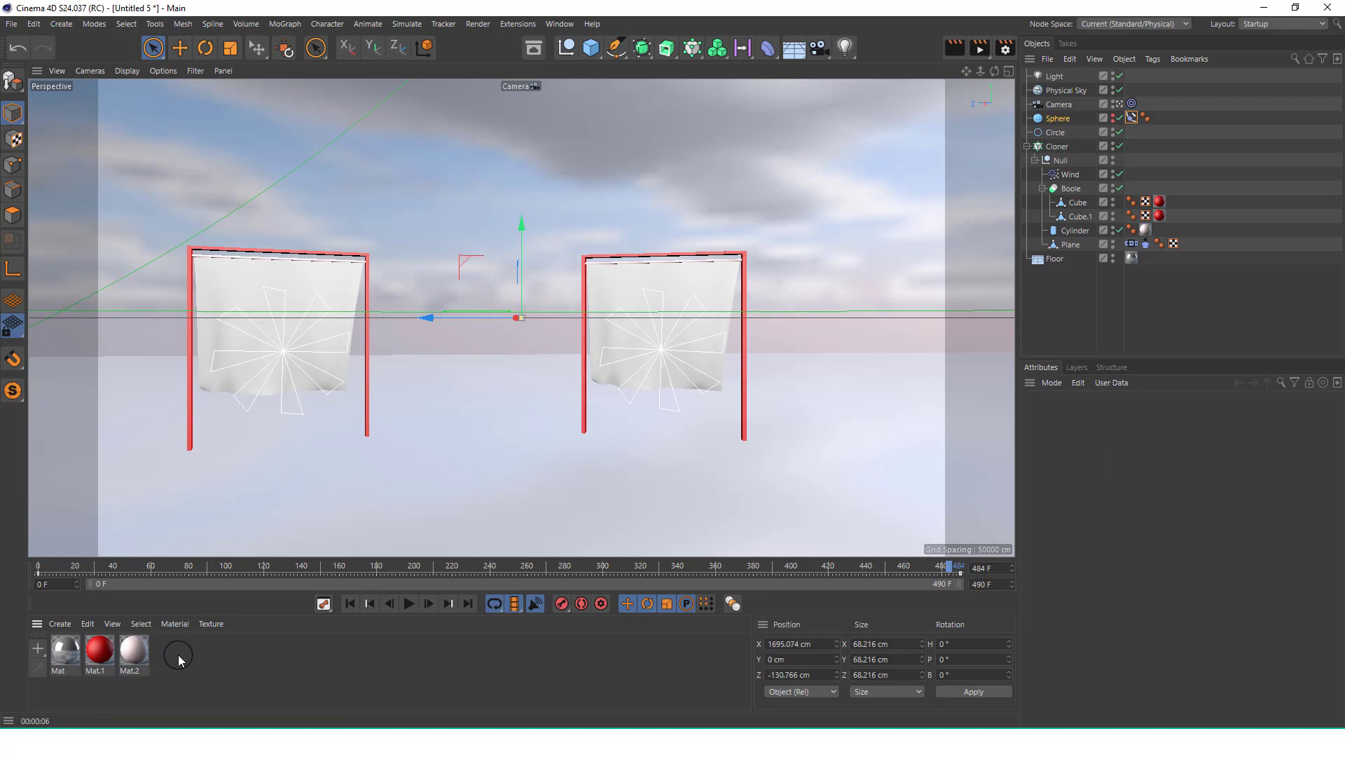
left_click(527, 740)
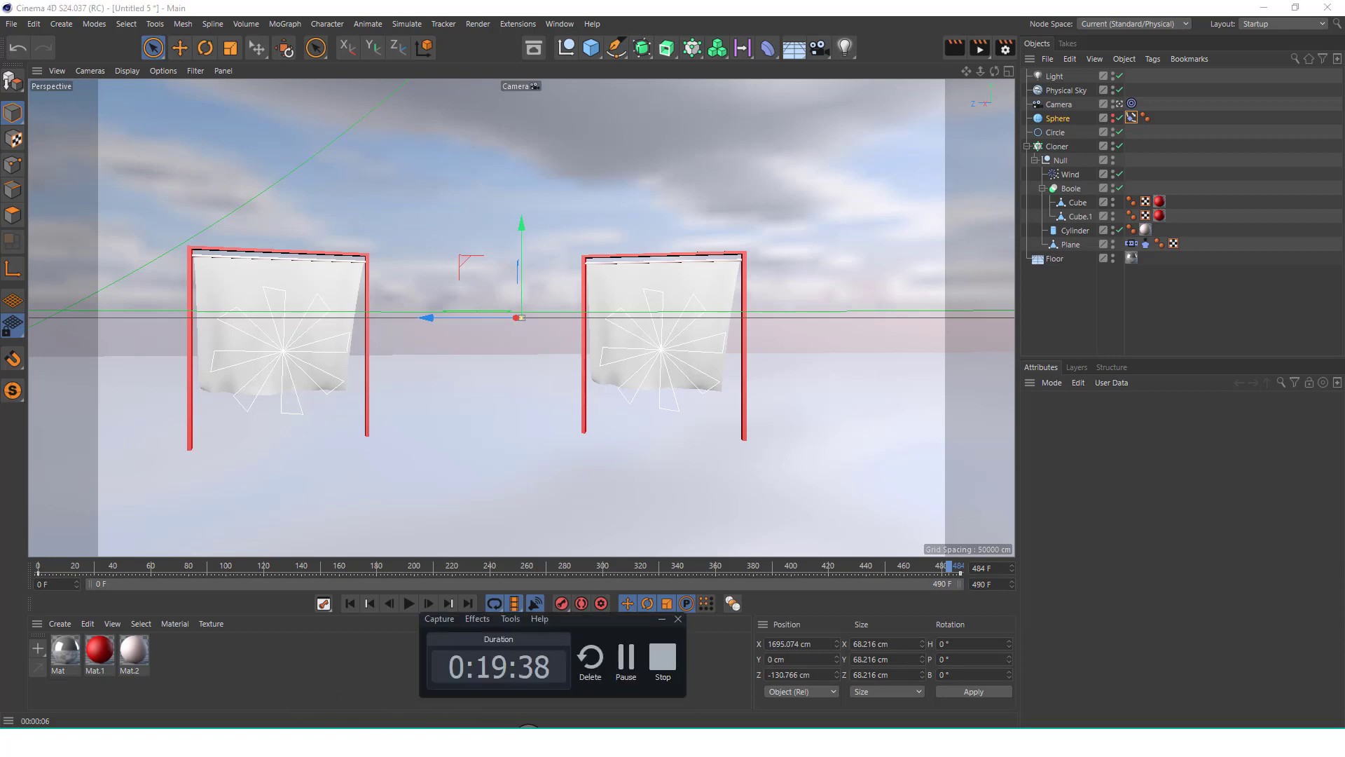